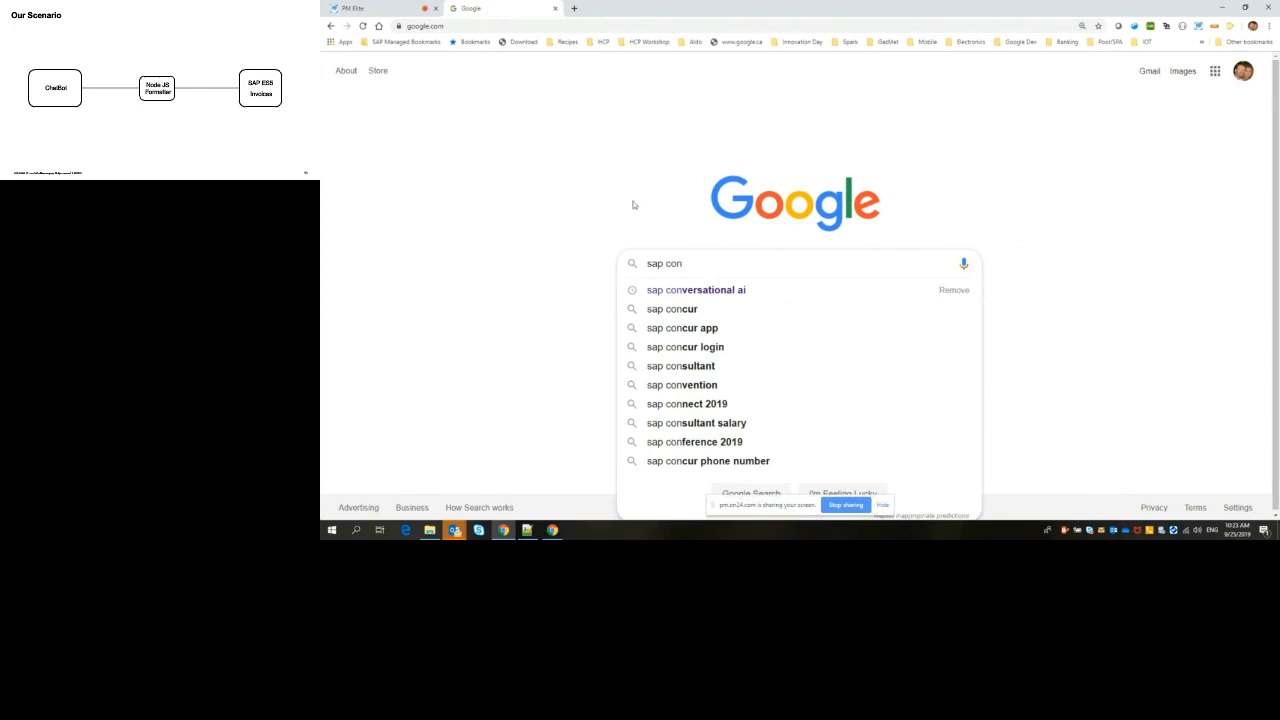
Step: Search Google for "sap conversational ai" and open the SAP Conversational AI site at cai.tools.sap
{"action": "left_click", "coordinate": [695, 290]}
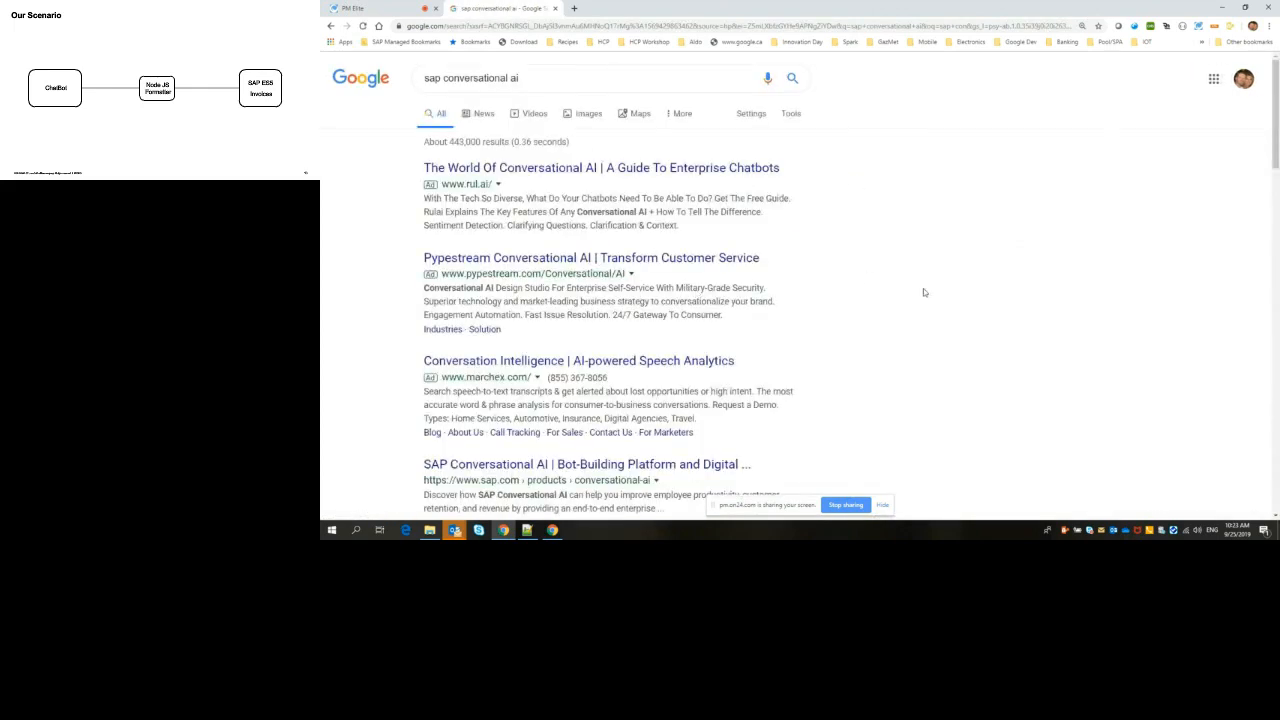
{"action": "scroll", "coordinate": [929, 294], "scroll_direction": "down", "scroll_amount": 5}
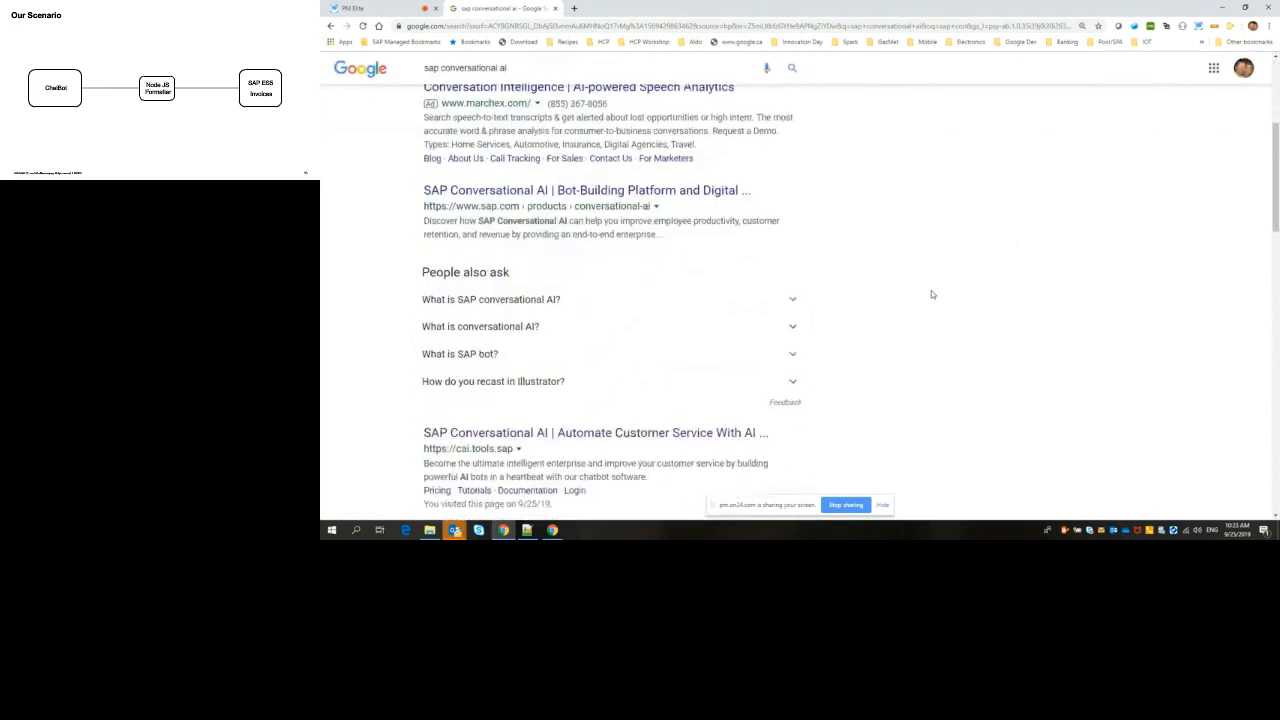
{"action": "scroll", "coordinate": [931, 294], "scroll_direction": "down", "scroll_amount": 1}
{"action": "scroll", "coordinate": [931, 294], "scroll_direction": "down", "scroll_amount": 3}
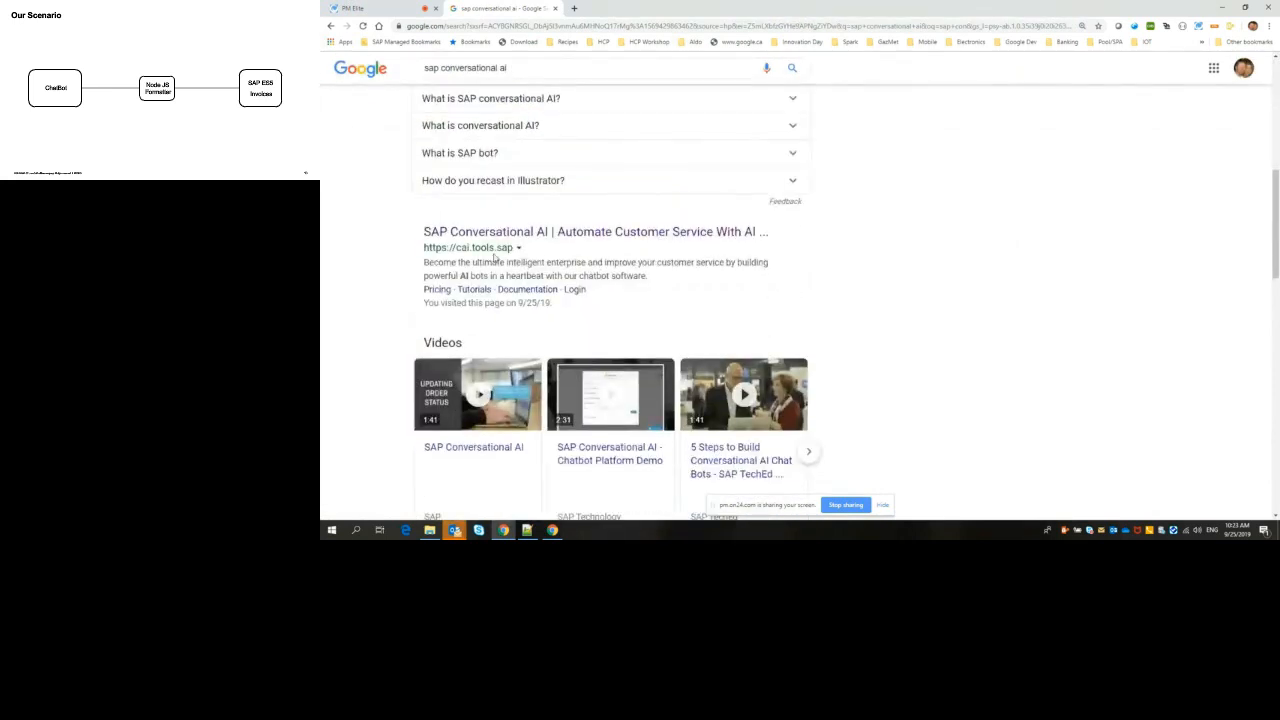
{"action": "left_click", "coordinate": [486, 236]}
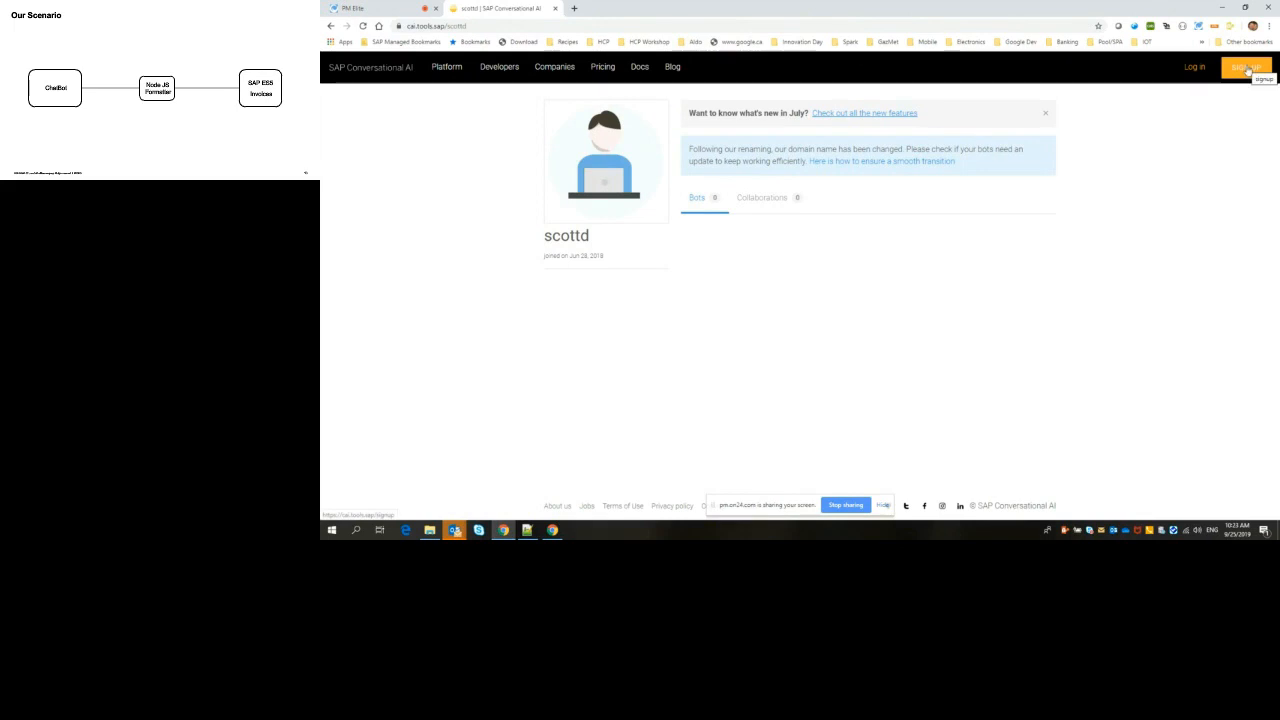
Step: Log in to SAP Conversational AI with the account's email address and password
{"action": "left_click", "coordinate": [1193, 68]}
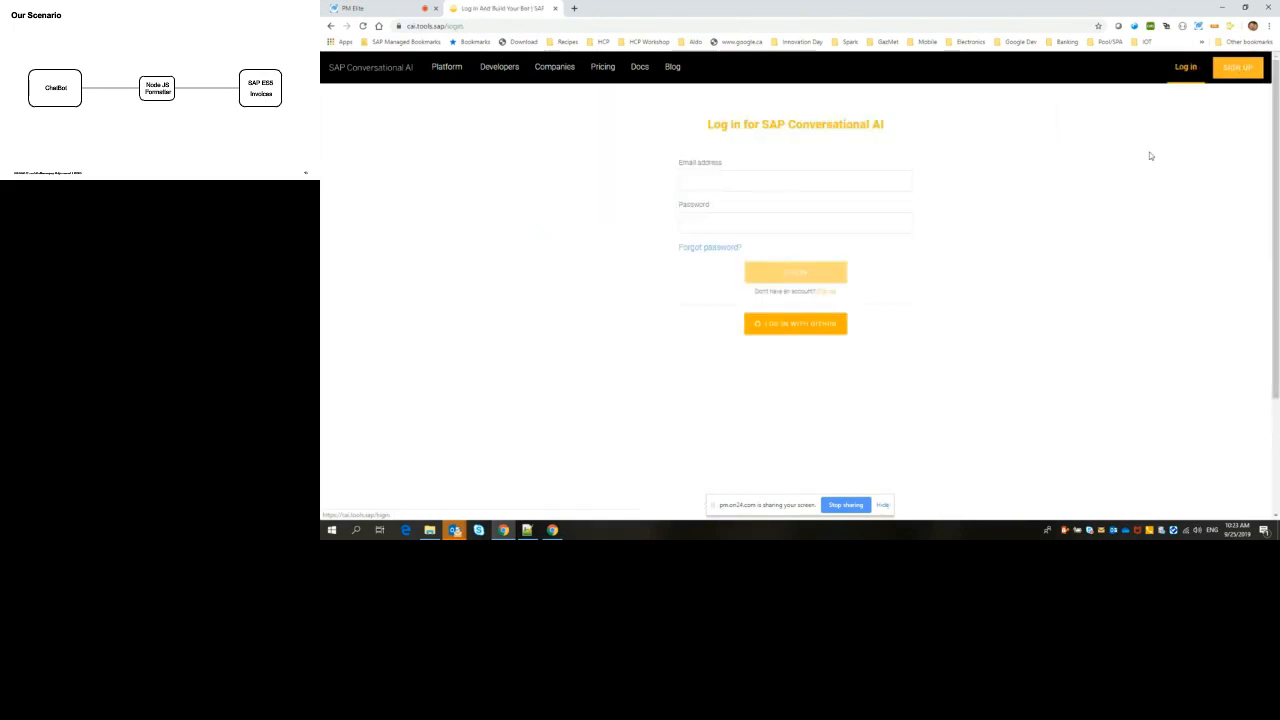
{"action": "left_click", "coordinate": [761, 179]}
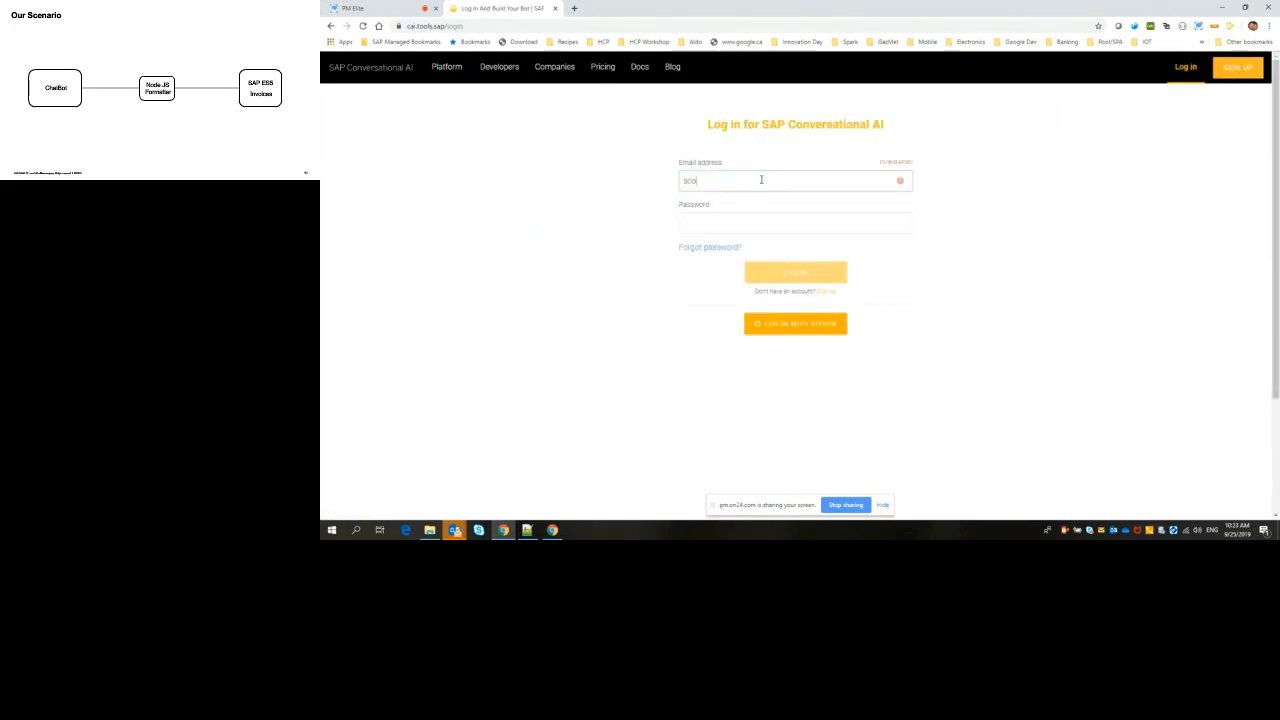
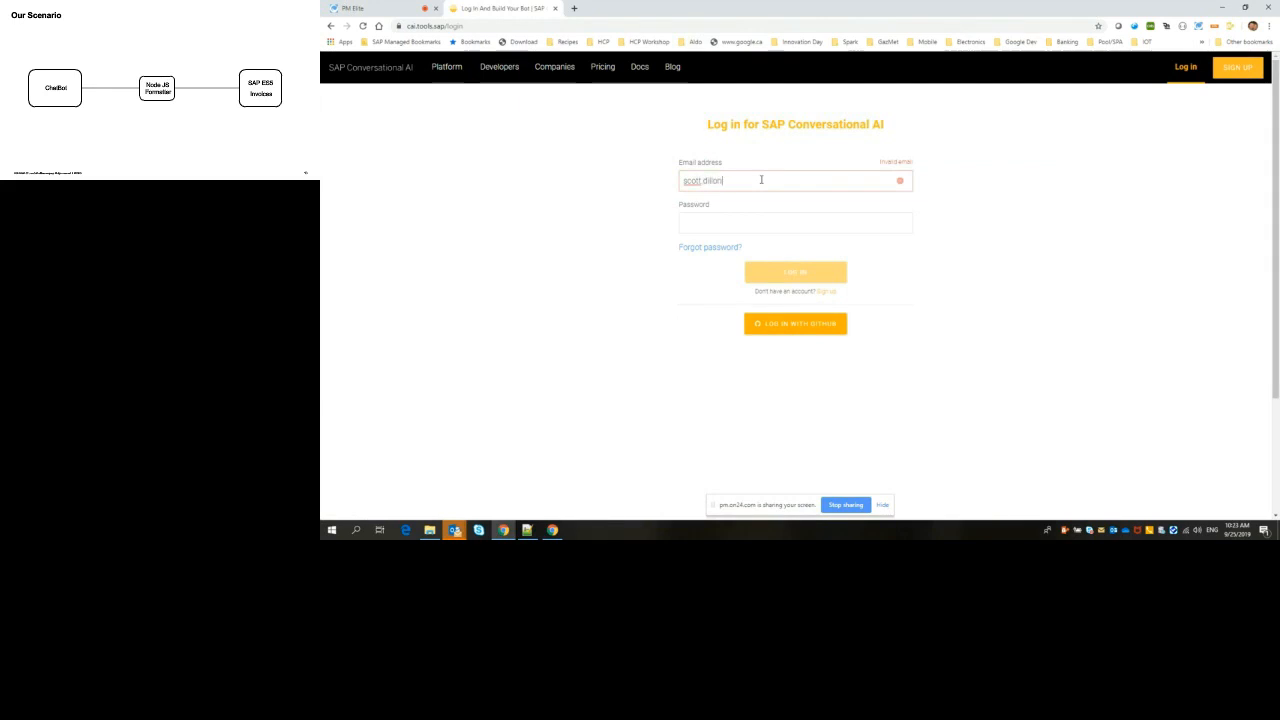
{"action": "key", "text": "Tab"}
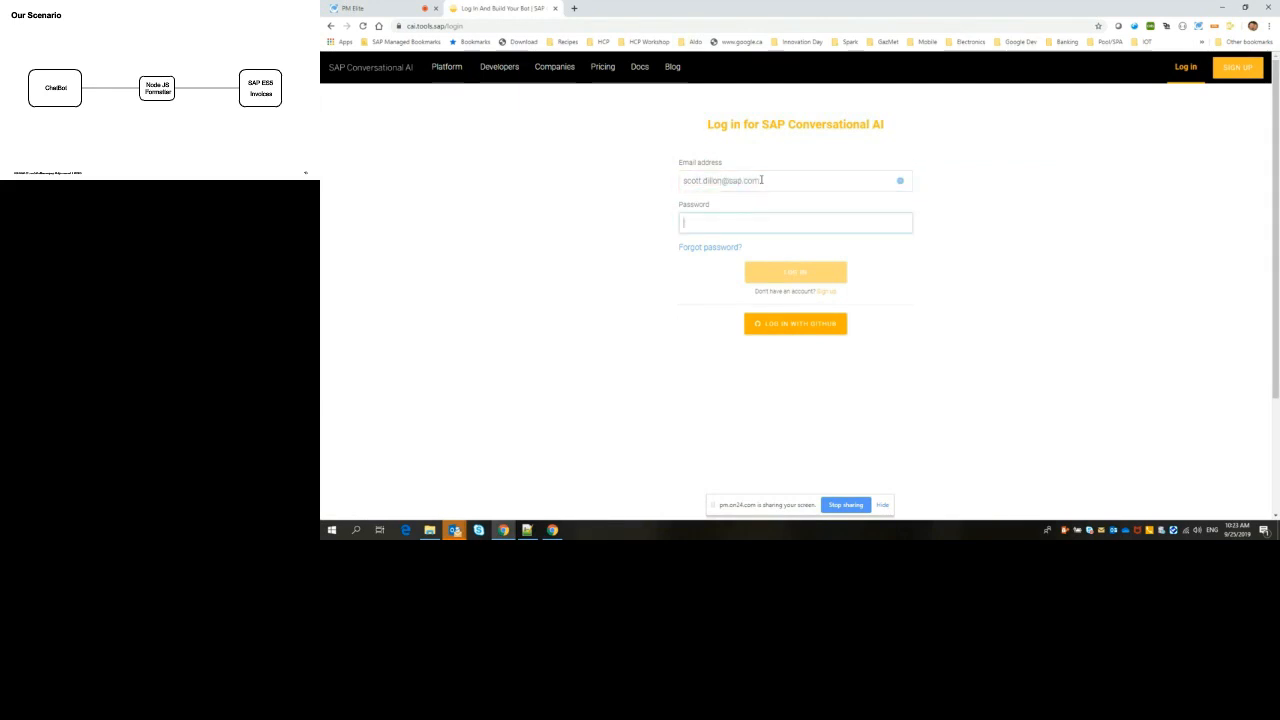
{"action": "type", "text": "••••••••"}
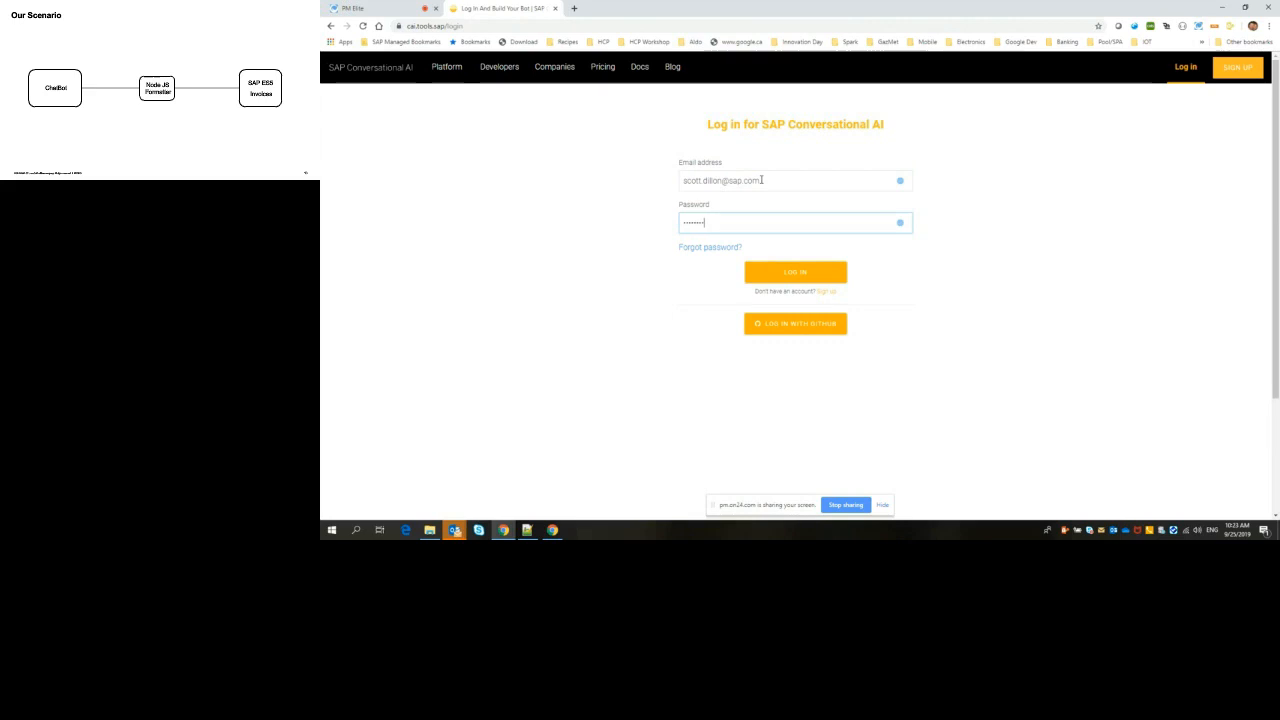
{"action": "key", "text": "Return"}
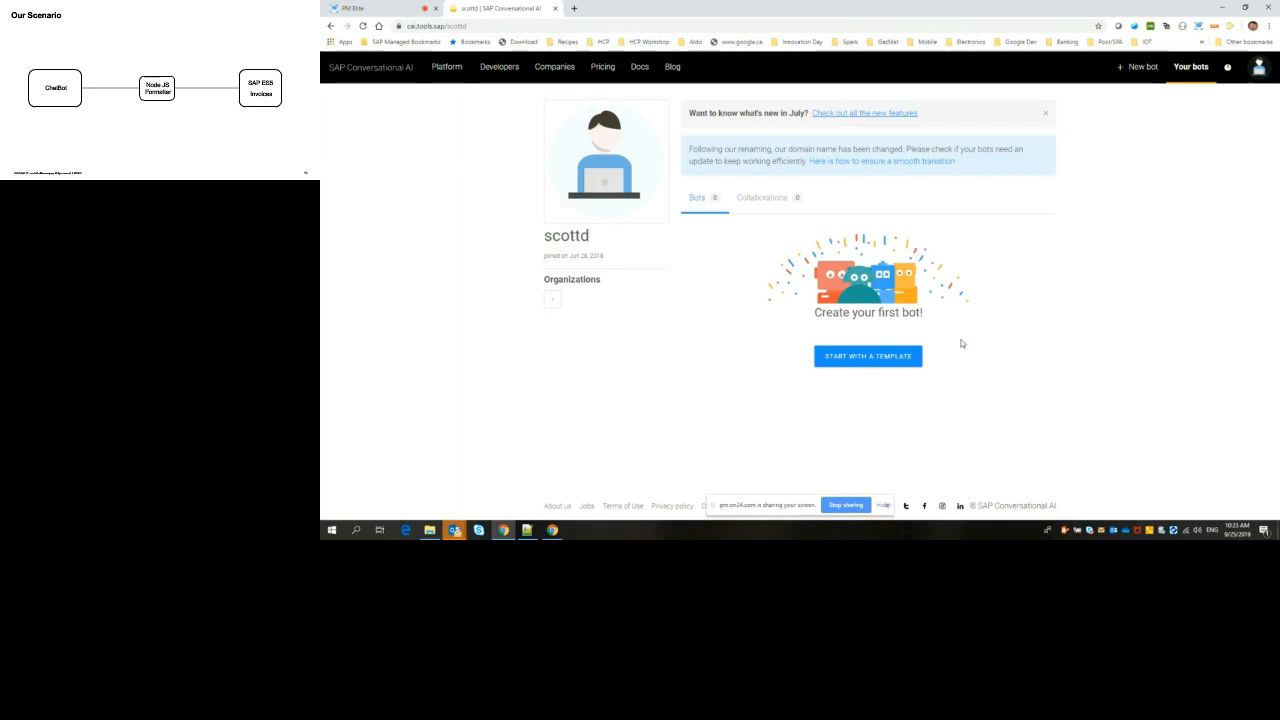
Step: Start a new bot from a template and select the Greetings and Small Talk predefined skills
{"action": "left_click", "coordinate": [871, 361]}
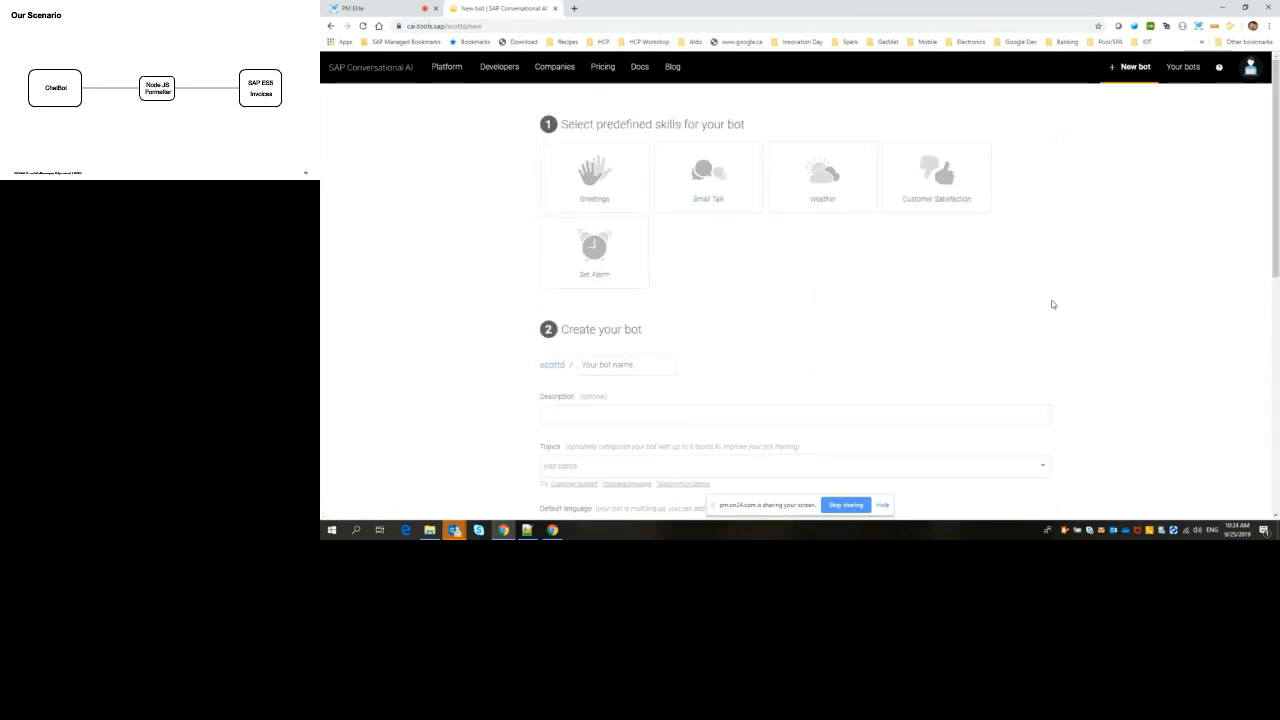
{"action": "scroll", "coordinate": [840, 303], "scroll_direction": "down", "scroll_amount": 1}
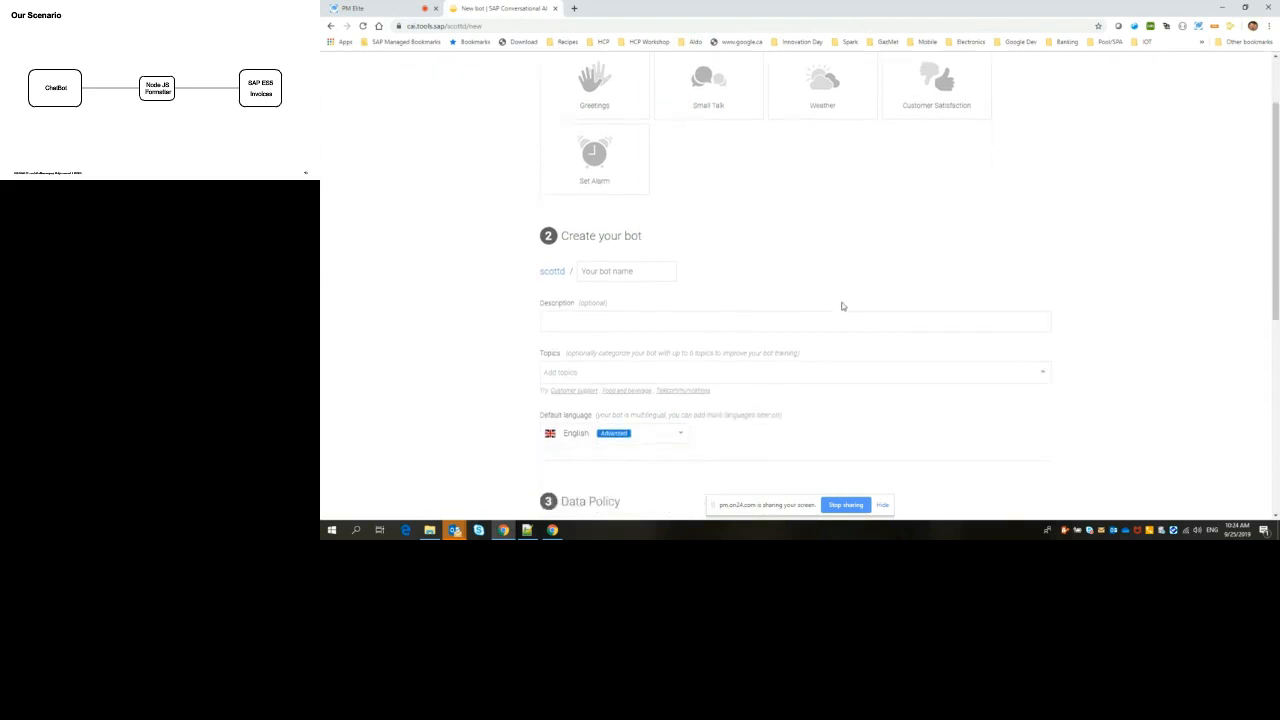
{"action": "scroll", "coordinate": [842, 306], "scroll_direction": "up", "scroll_amount": 2}
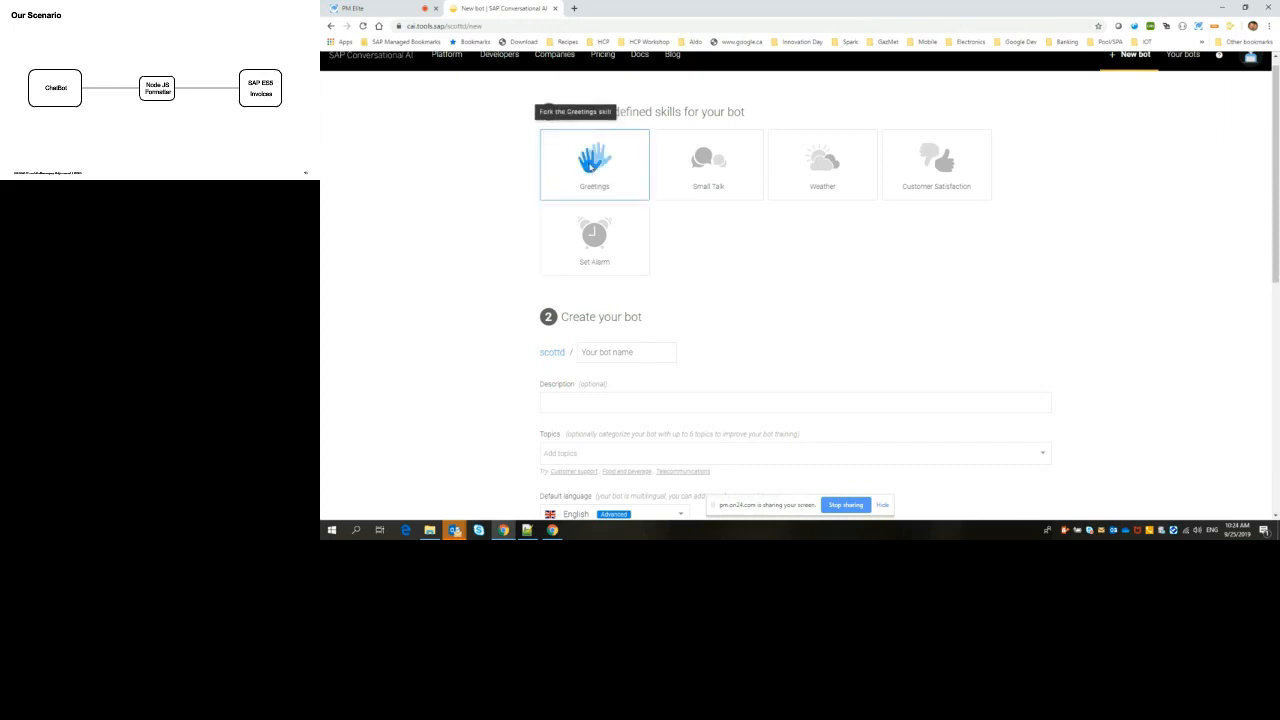
{"action": "left_click", "coordinate": [590, 167]}
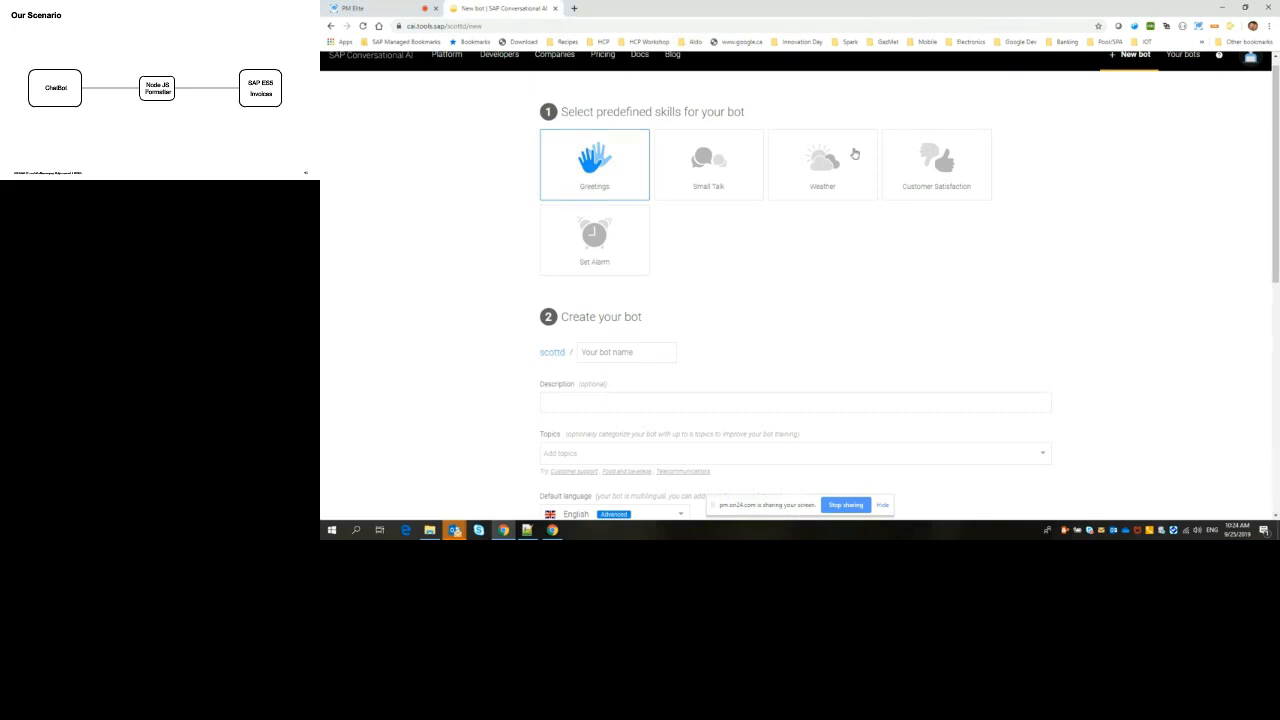
{"action": "left_click", "coordinate": [352, 8]}
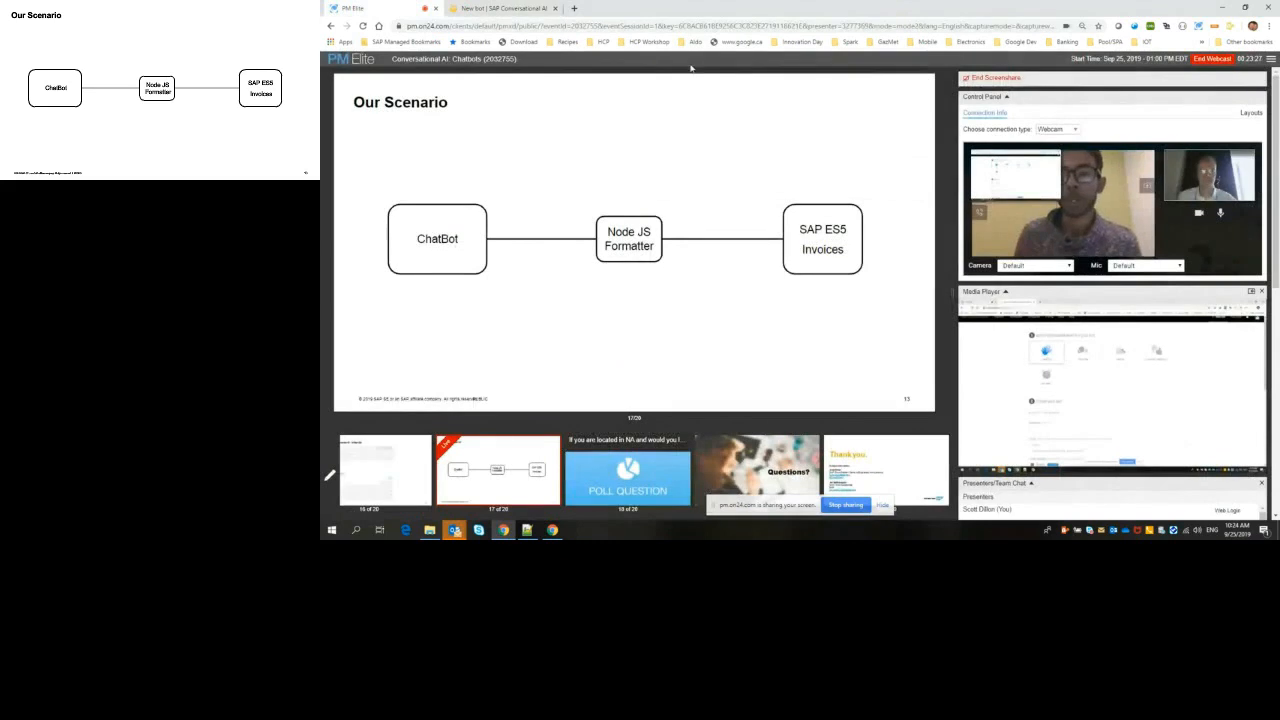
{"action": "left_click", "coordinate": [500, 8]}
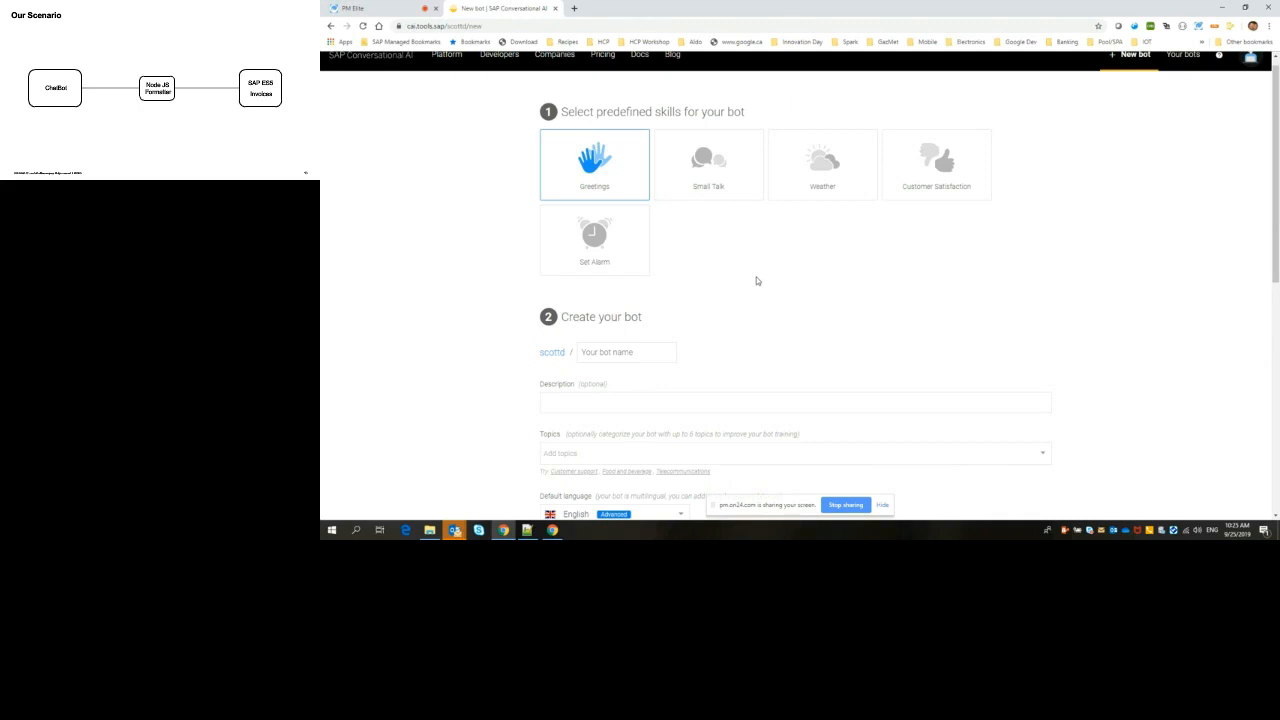
{"action": "left_click", "coordinate": [708, 162]}
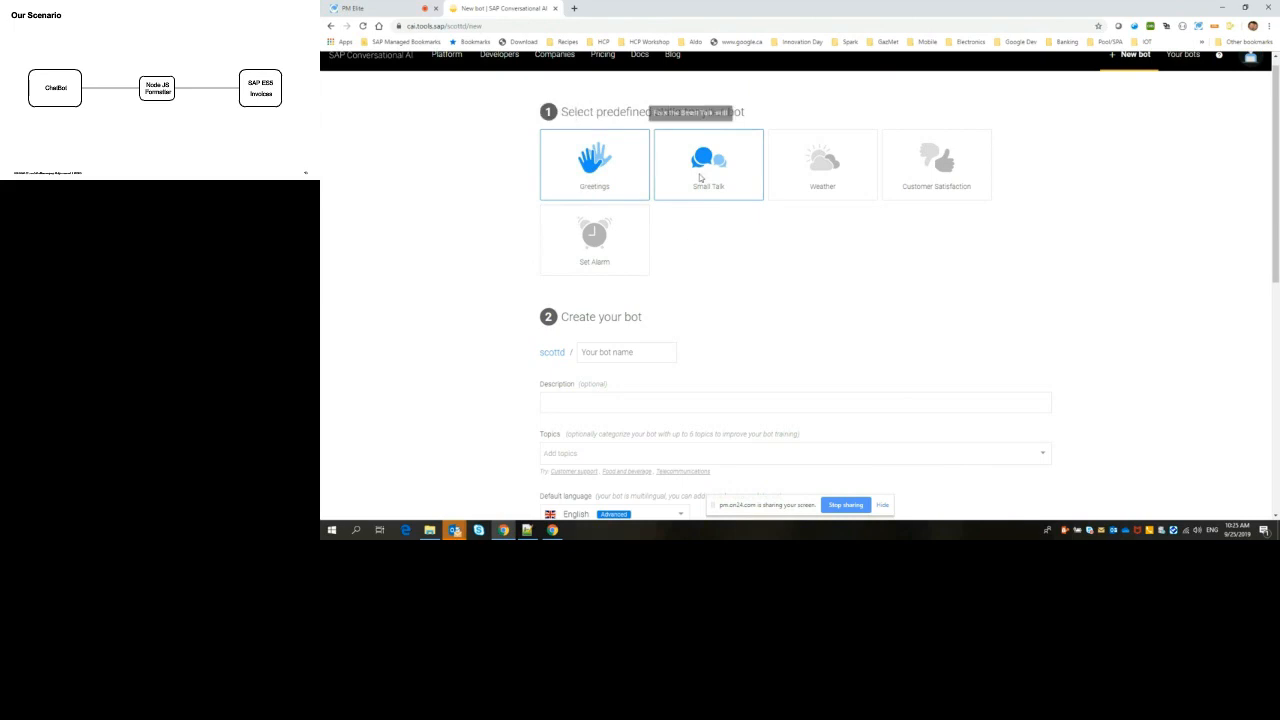
Step: Name the new bot GarageBot
{"action": "left_click", "coordinate": [659, 352]}
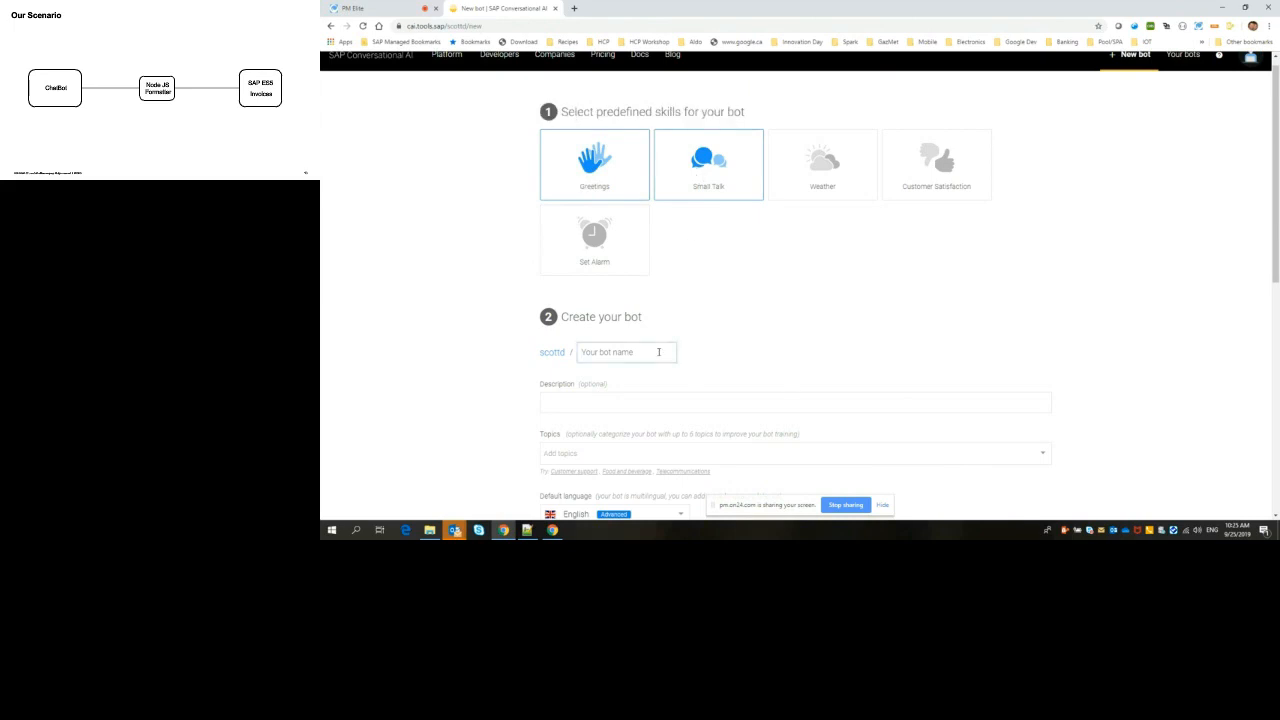
{"action": "type", "text": "Garage"}
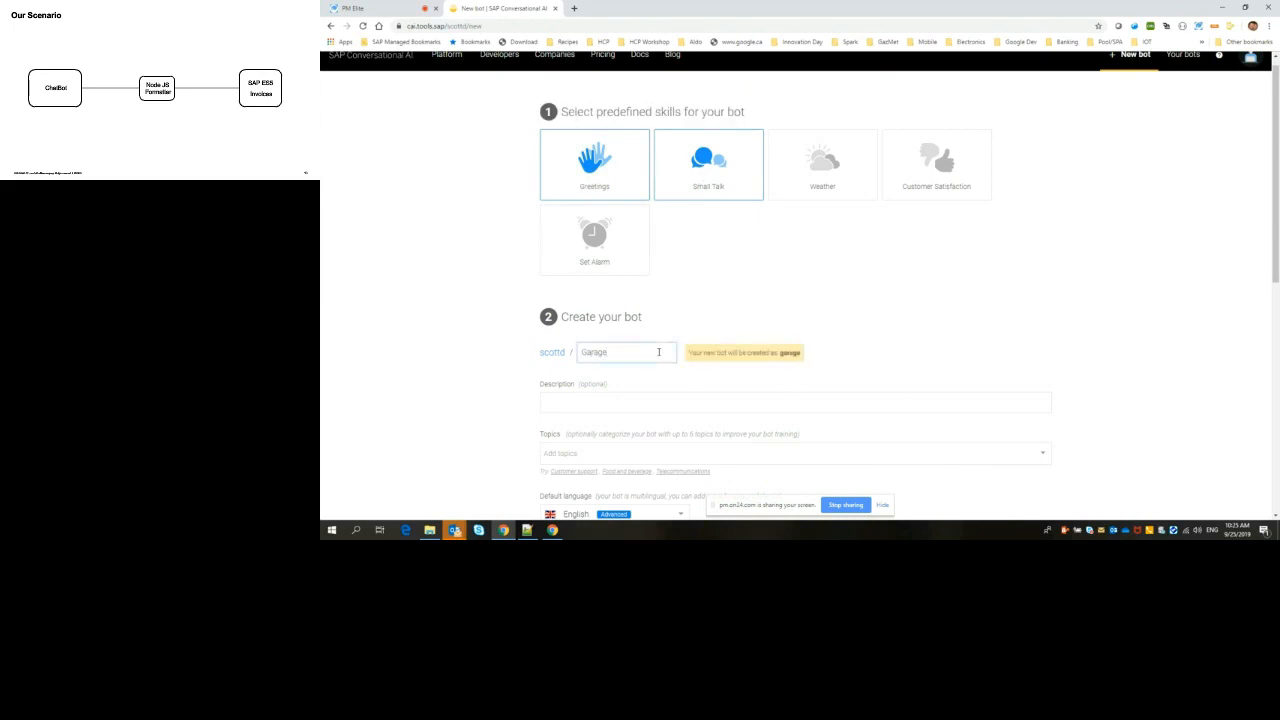
{"action": "type", "text": "Bot"}
Step: Enter the bot description "A bot for the most amazing webinar series ever :-)"
{"action": "left_click", "coordinate": [650, 405]}
{"action": "type", "text": "A g"}
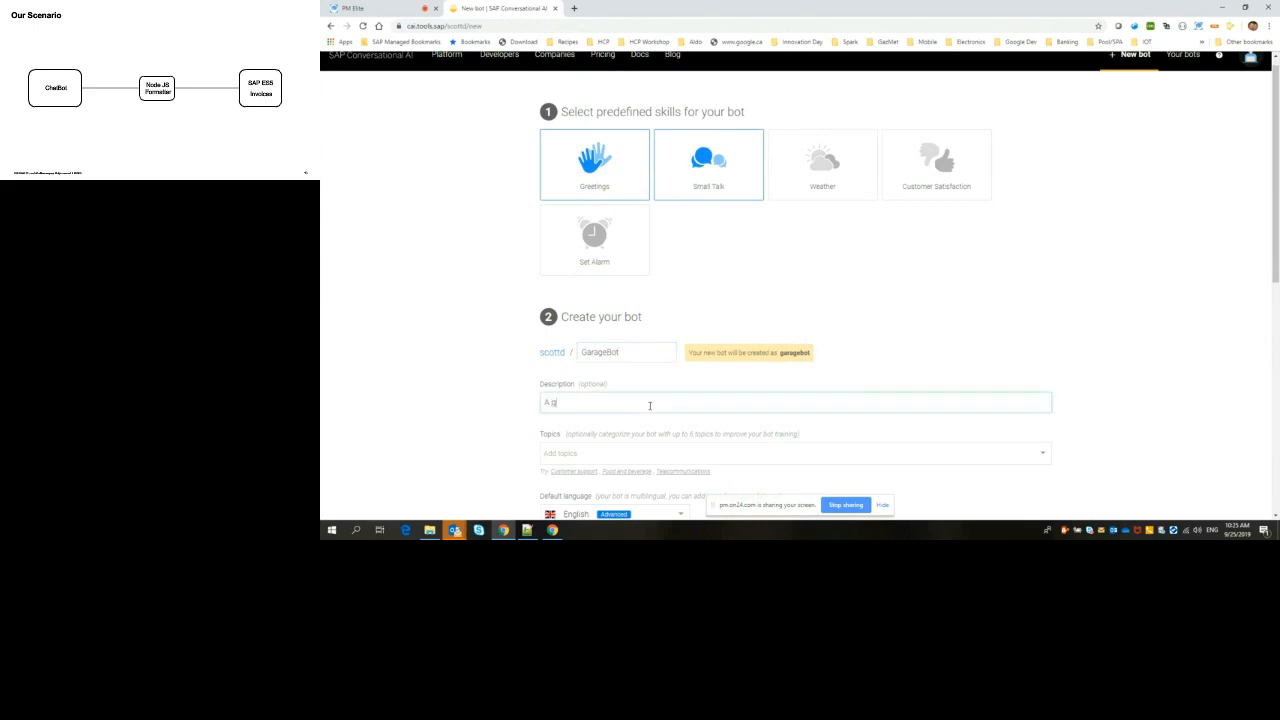
{"action": "type", "text": "ot for the "}
{"action": "type", "text": "most amazing "}
{"action": "type", "text": "win"}
{"action": "type", "text": "inar series"}
{"action": "type", "text": " ever -"}
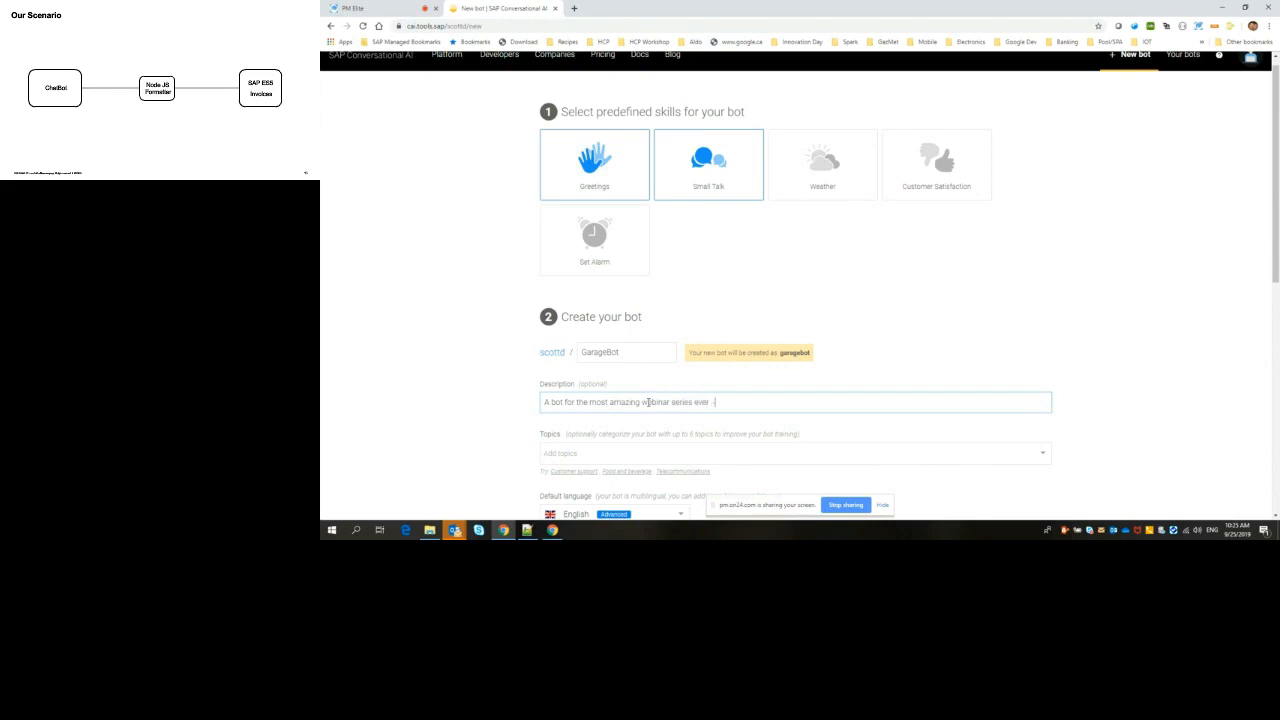
{"action": "type", "text": ")"}
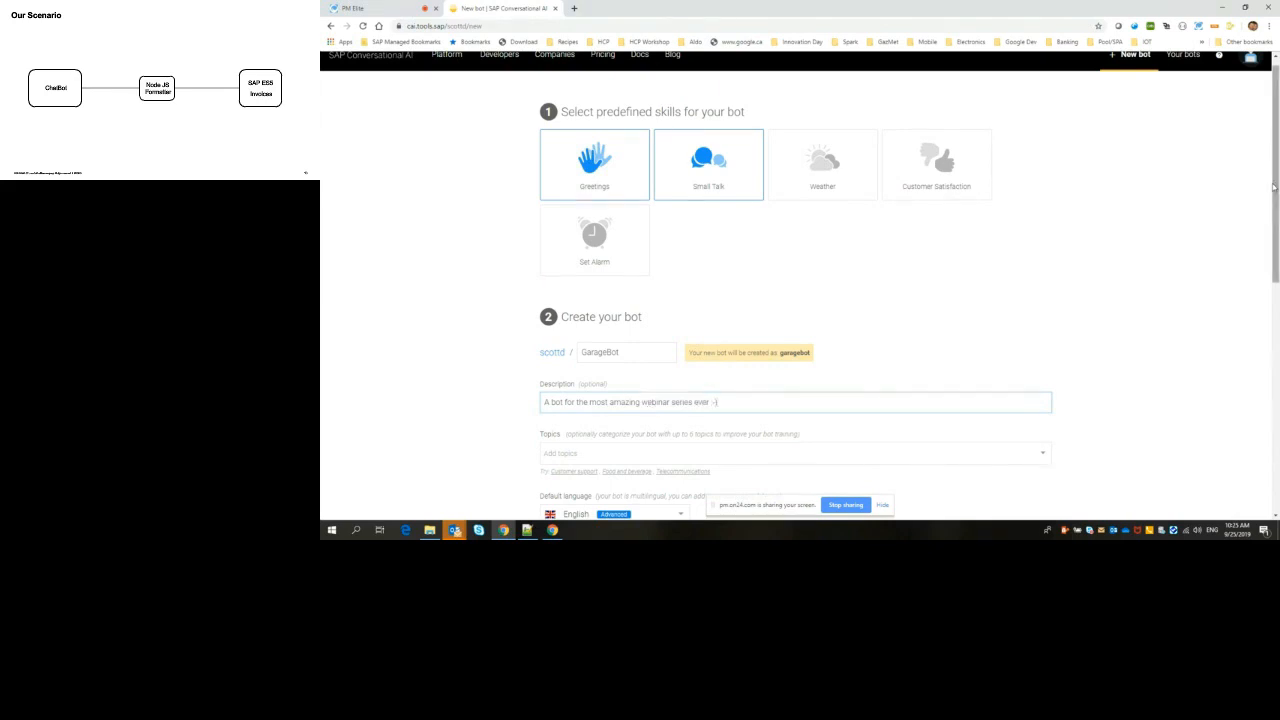
Step: Add the topics IT support and Information technology to the bot
{"action": "scroll", "coordinate": [1272, 187], "scroll_direction": "down", "scroll_amount": 2}
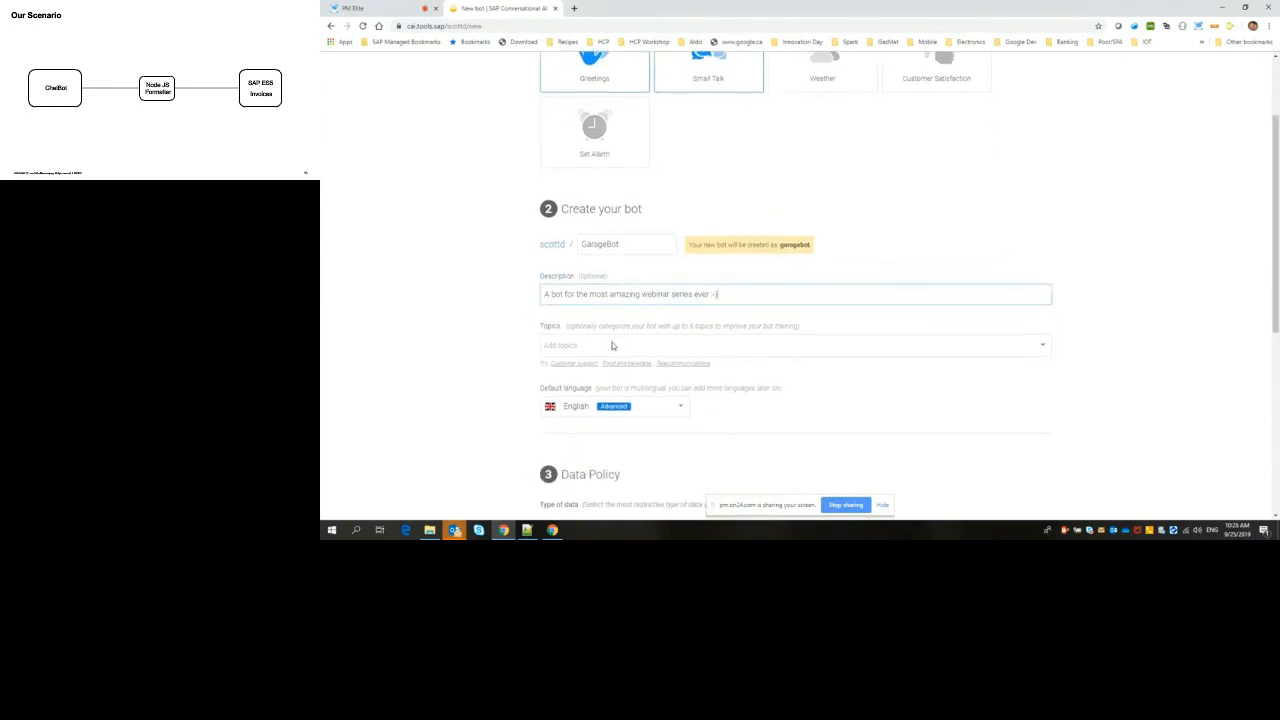
{"action": "left_click", "coordinate": [612, 344]}
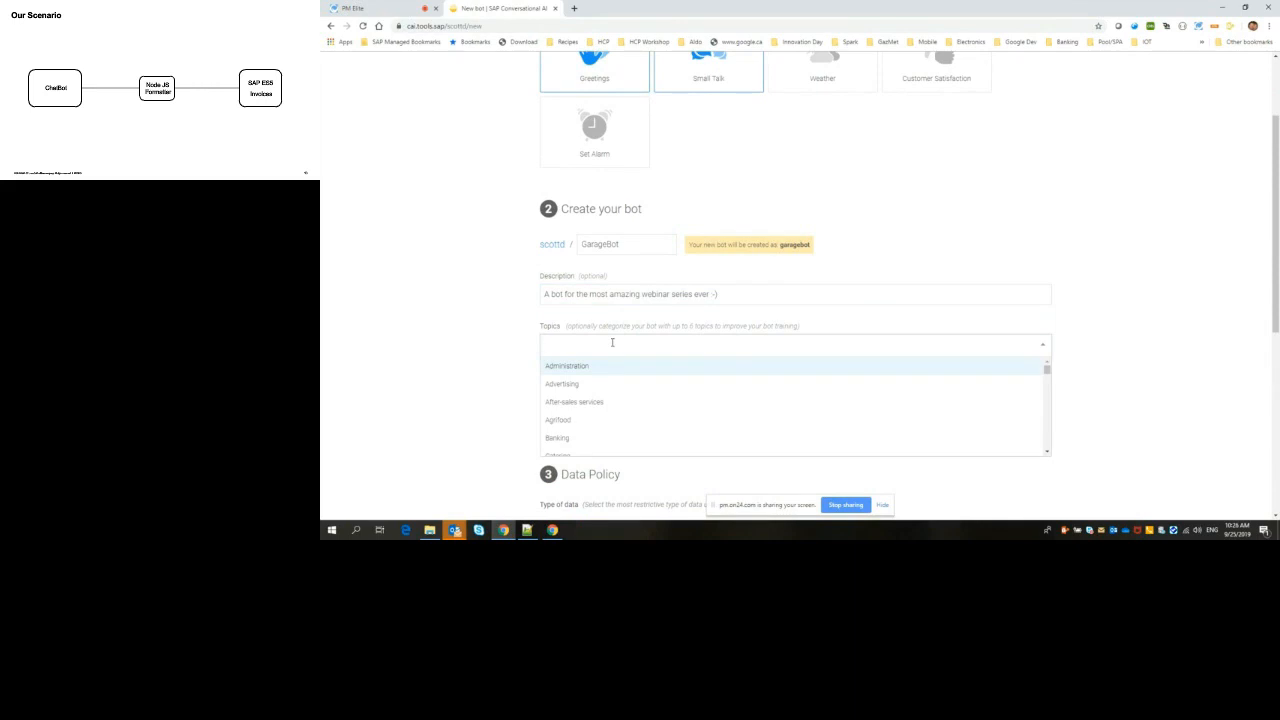
{"action": "type", "text": "IT"}
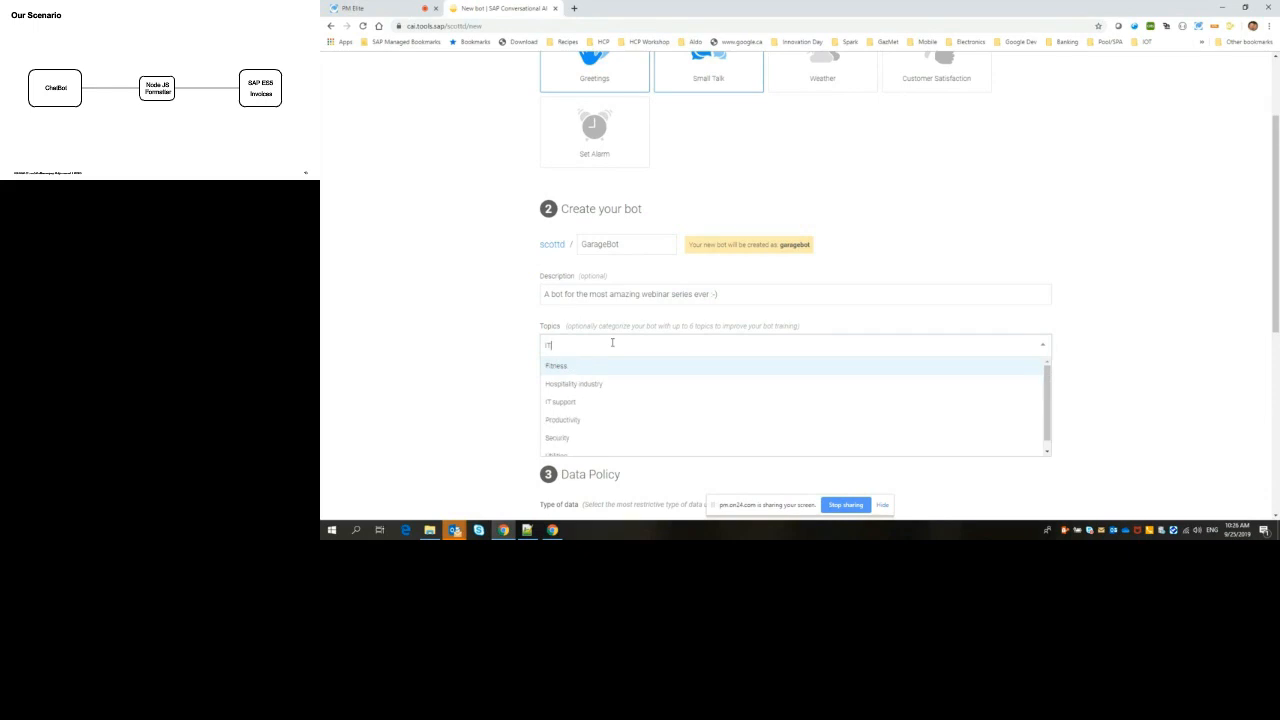
{"action": "left_click", "coordinate": [560, 402]}
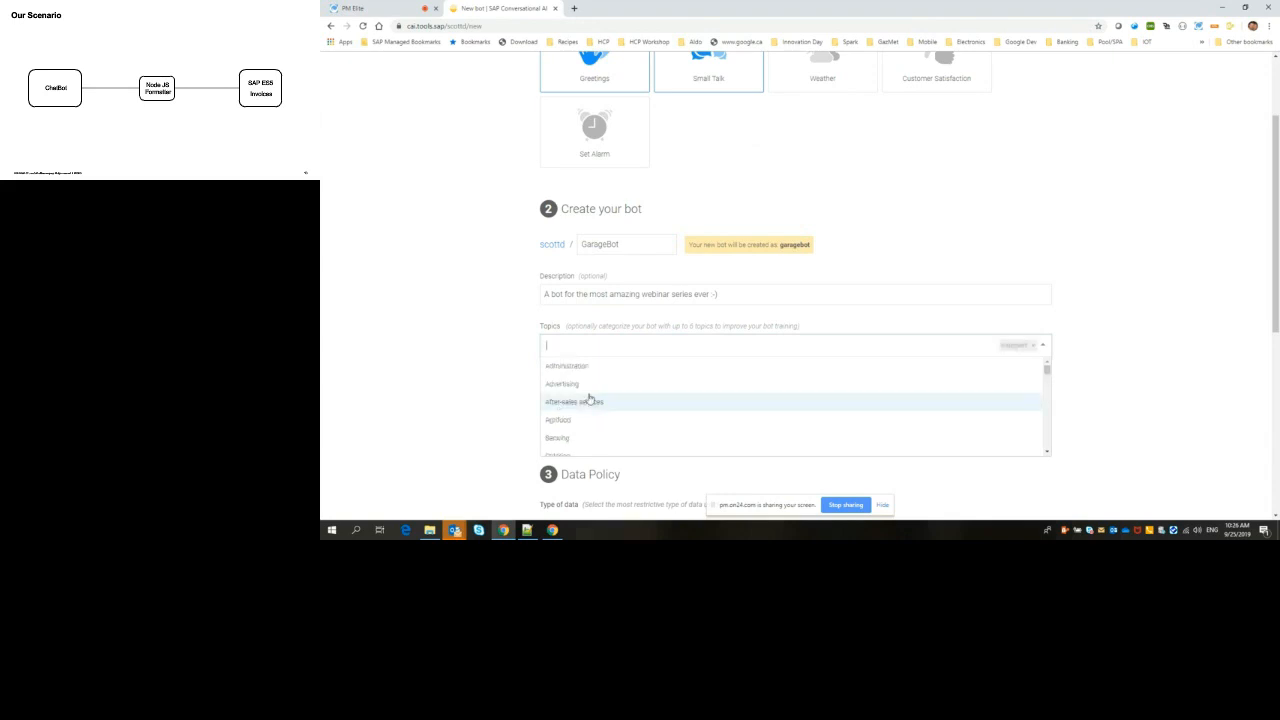
{"action": "type", "text": "Tec"}
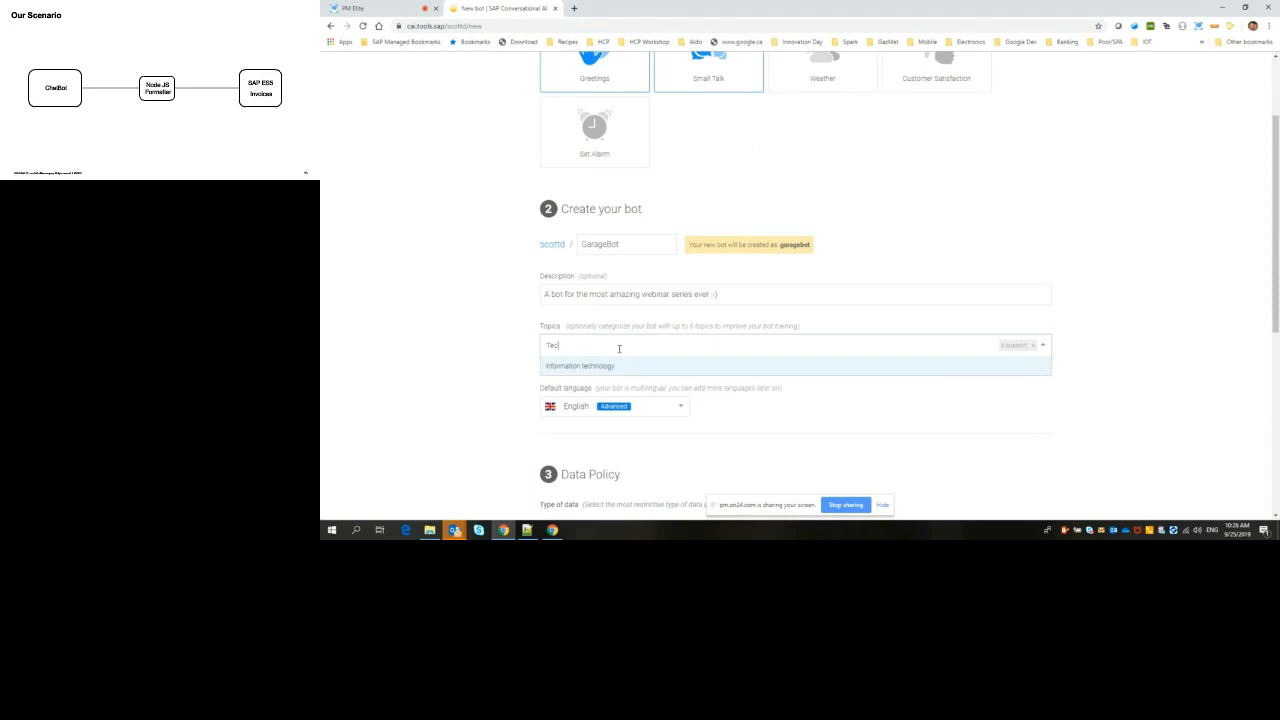
{"action": "left_click", "coordinate": [598, 368]}
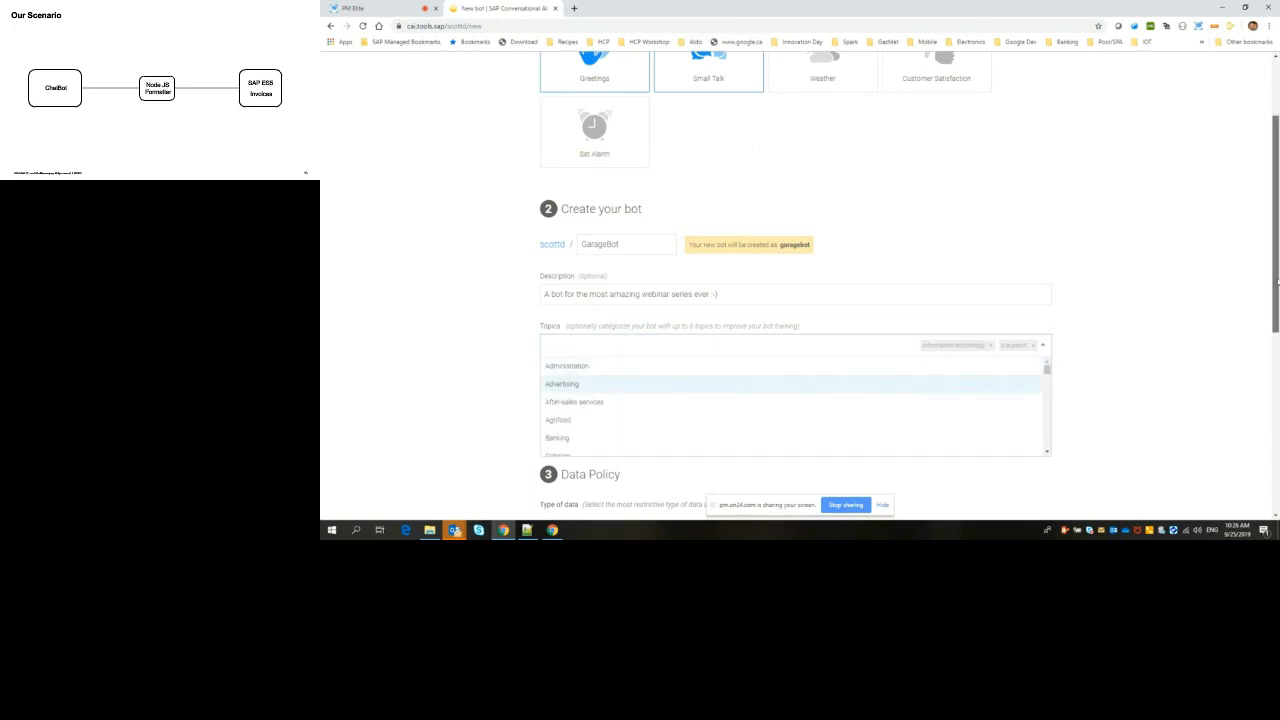
{"action": "scroll", "coordinate": [1265, 341], "scroll_direction": "down", "scroll_amount": 2}
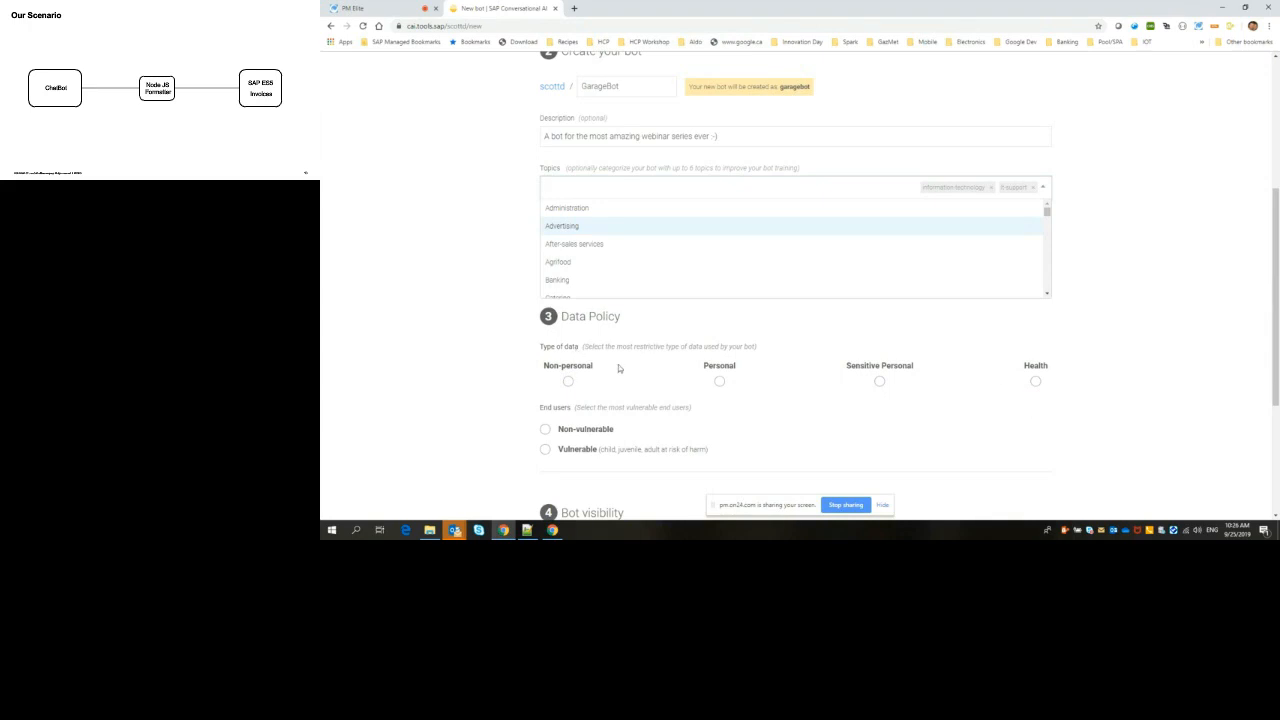
{"action": "left_click", "coordinate": [1044, 337]}
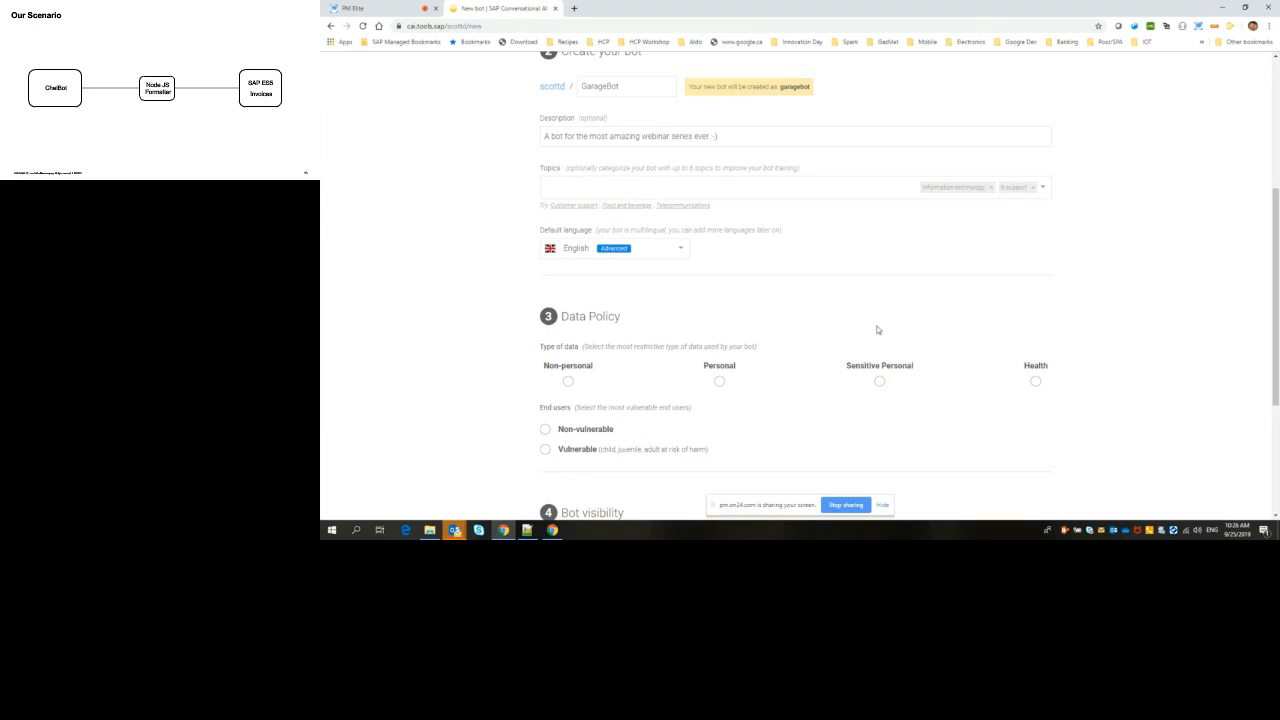
Step: Review the data policy details and retention for the Non-personal, Personal, Sensitive Personal and Health data types in turn
{"action": "left_click", "coordinate": [567, 383]}
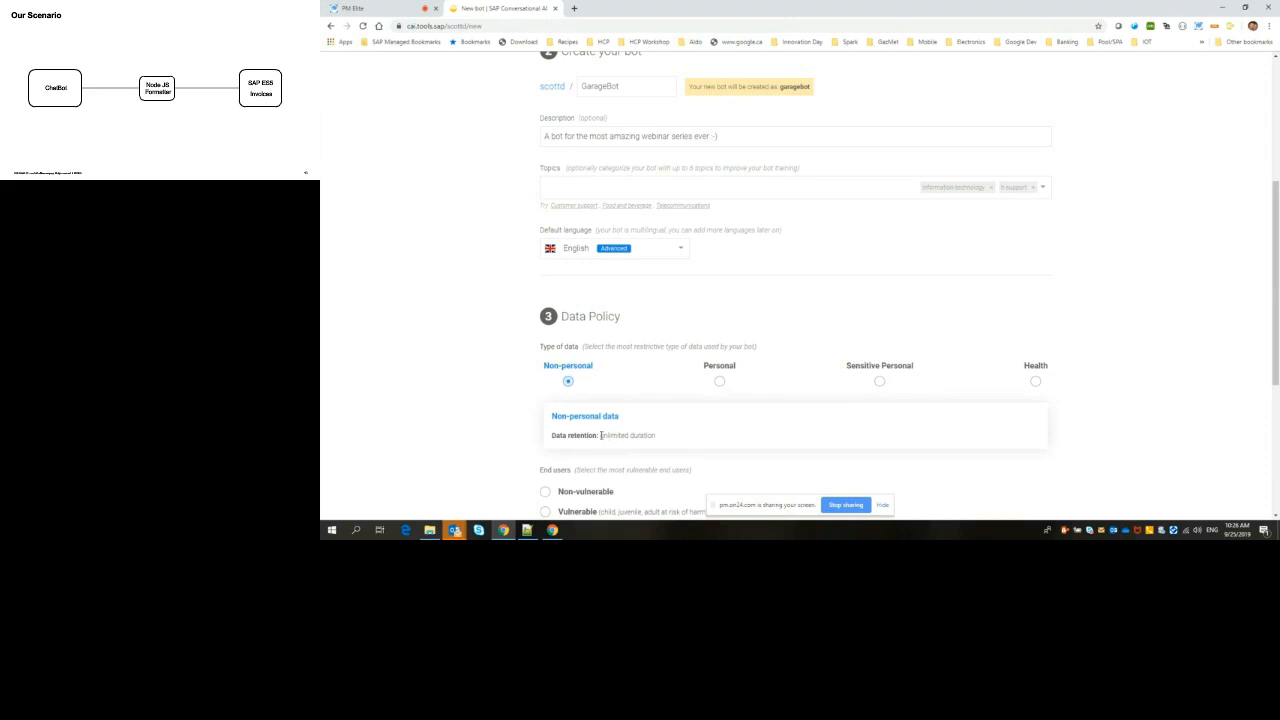
{"action": "left_click_drag", "start_coordinate": [600, 436], "coordinate": [654, 437]}
{"action": "left_click", "coordinate": [670, 441]}
{"action": "left_click", "coordinate": [720, 382]}
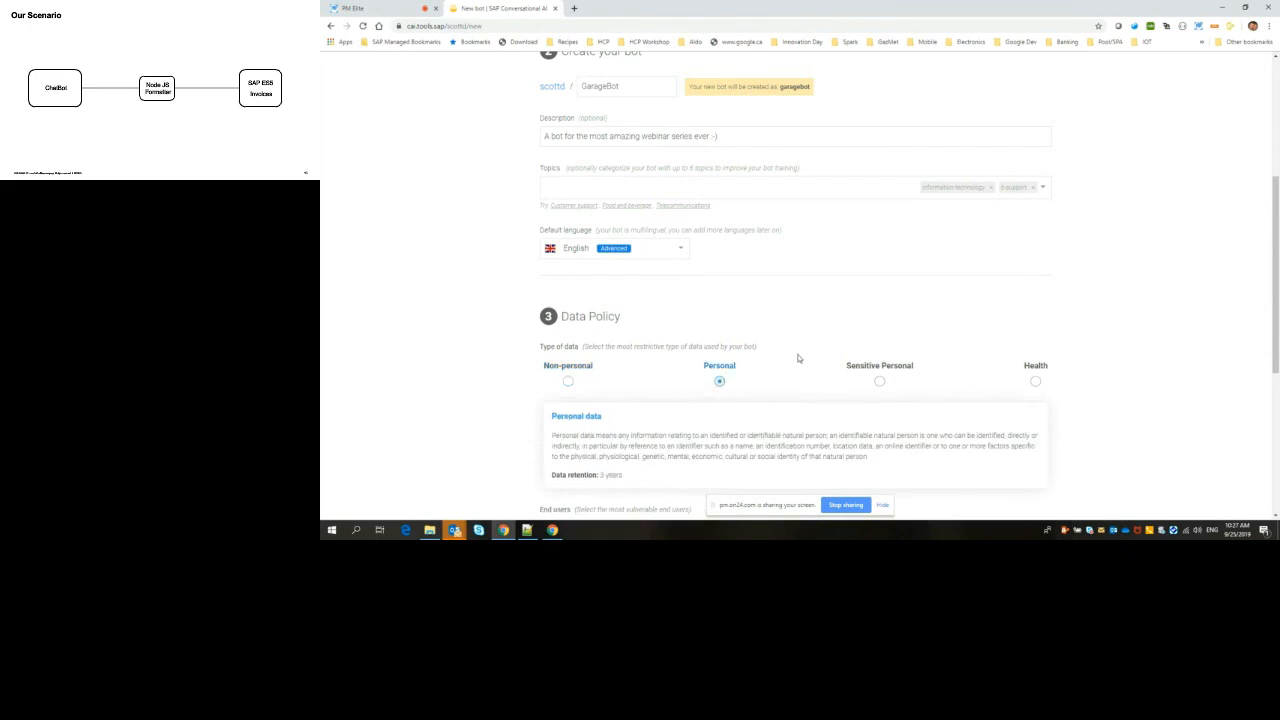
{"action": "scroll", "coordinate": [797, 357], "scroll_direction": "down", "scroll_amount": 1}
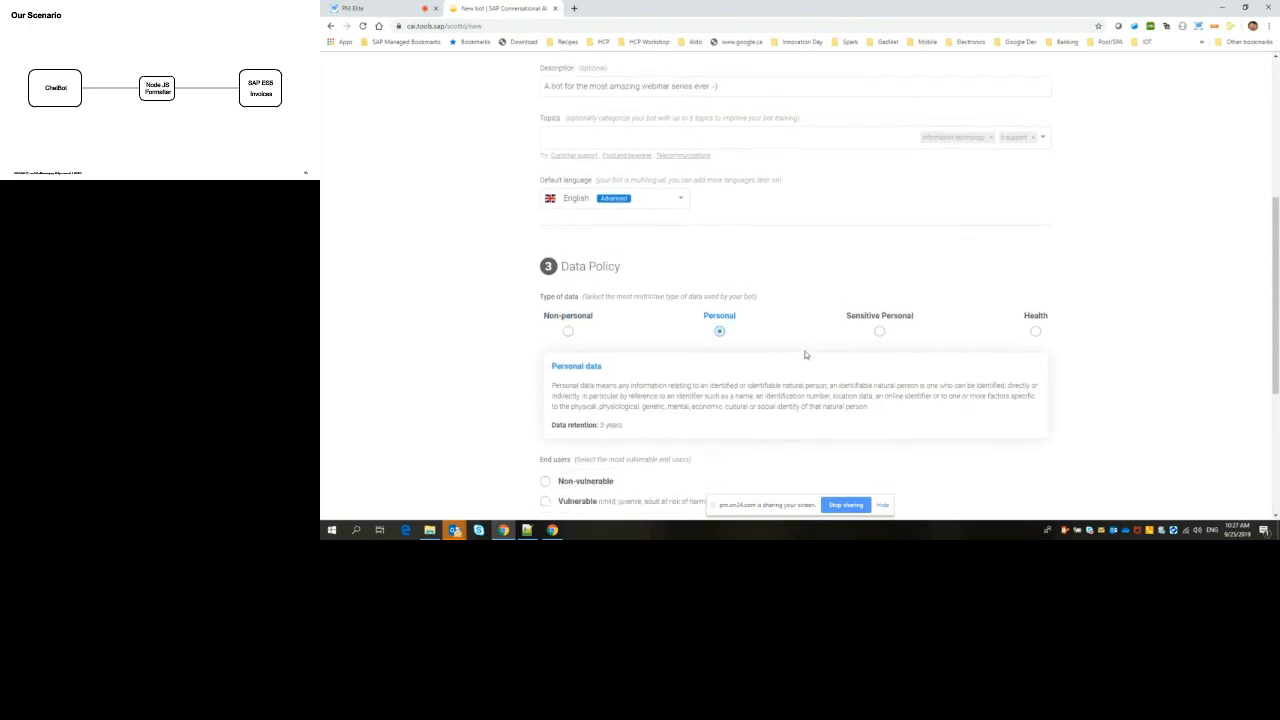
{"action": "left_click", "coordinate": [879, 333]}
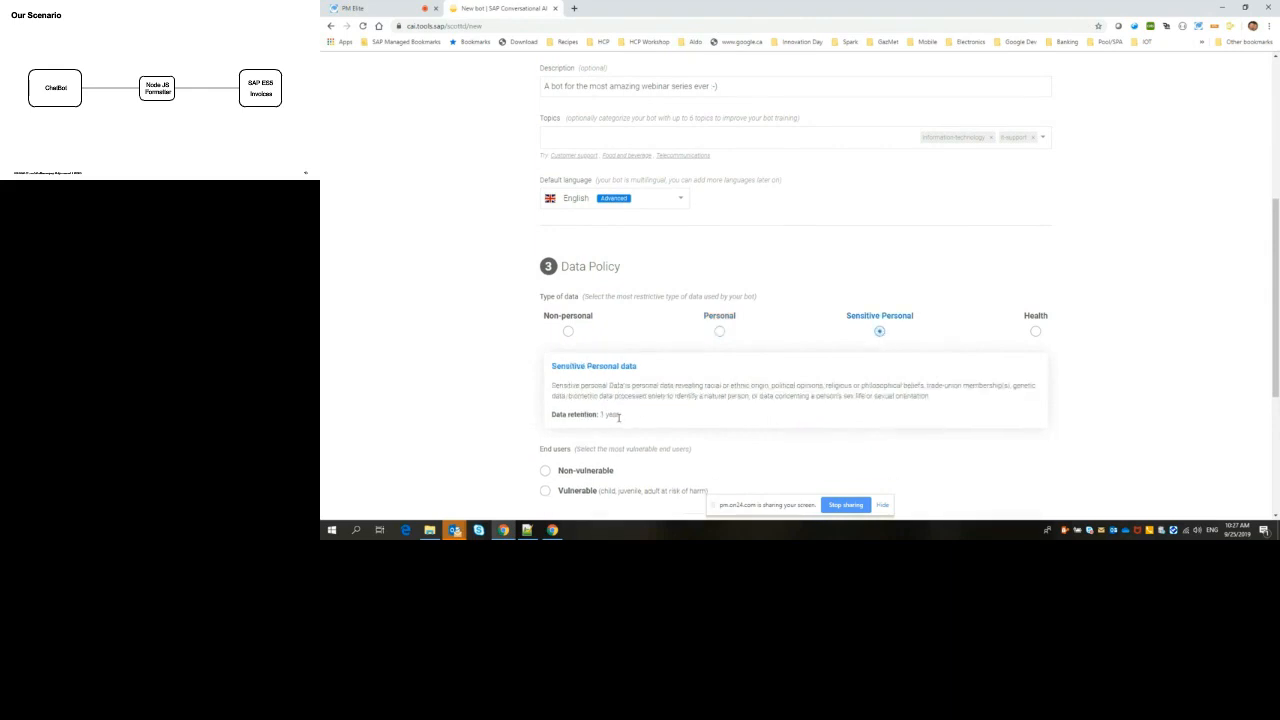
{"action": "left_click_drag", "start_coordinate": [618, 417], "coordinate": [600, 417]}
{"action": "left_click", "coordinate": [1036, 333]}
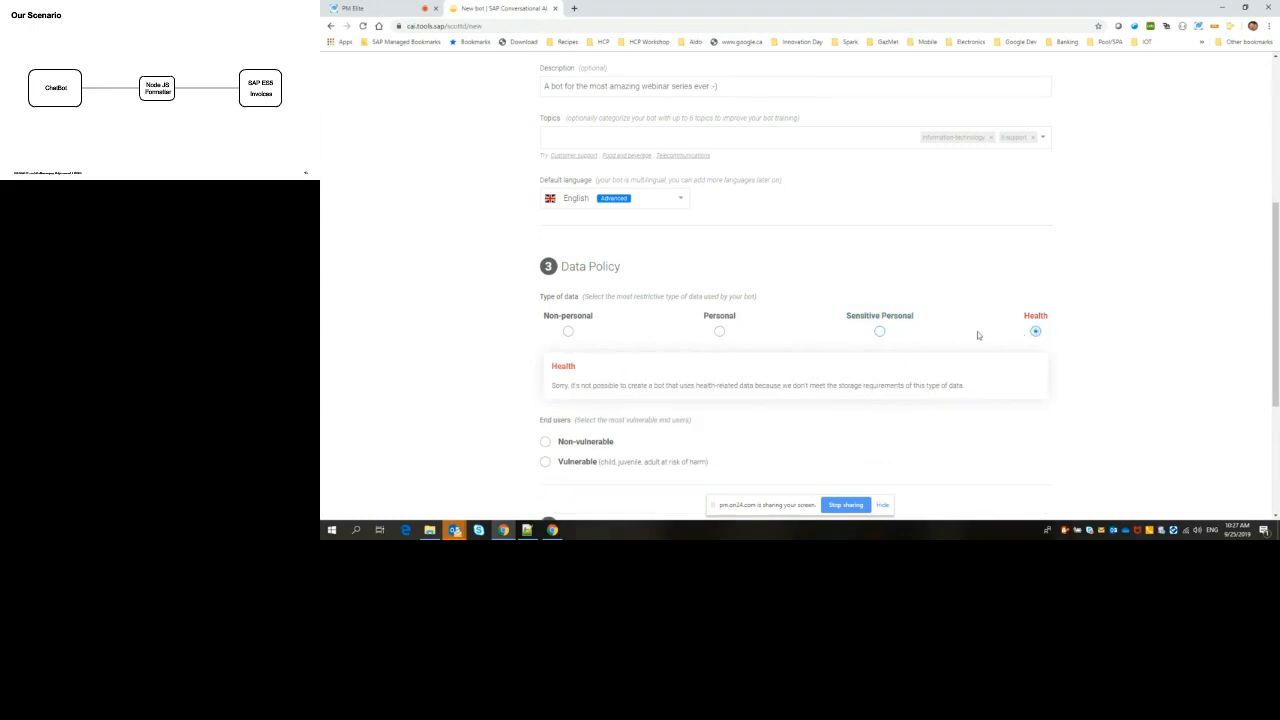
Step: Set the bot's data type to Non-personal and its end users to Non-vulnerable
{"action": "left_click", "coordinate": [879, 336]}
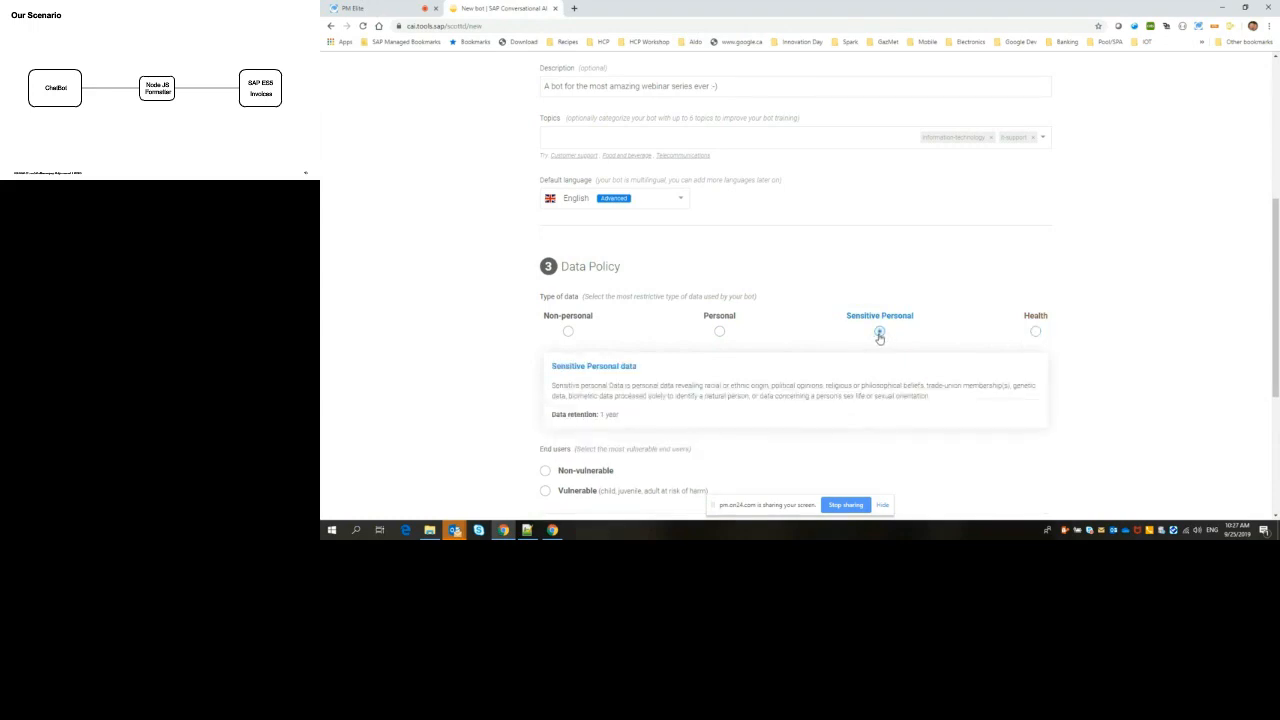
{"action": "left_click", "coordinate": [720, 333]}
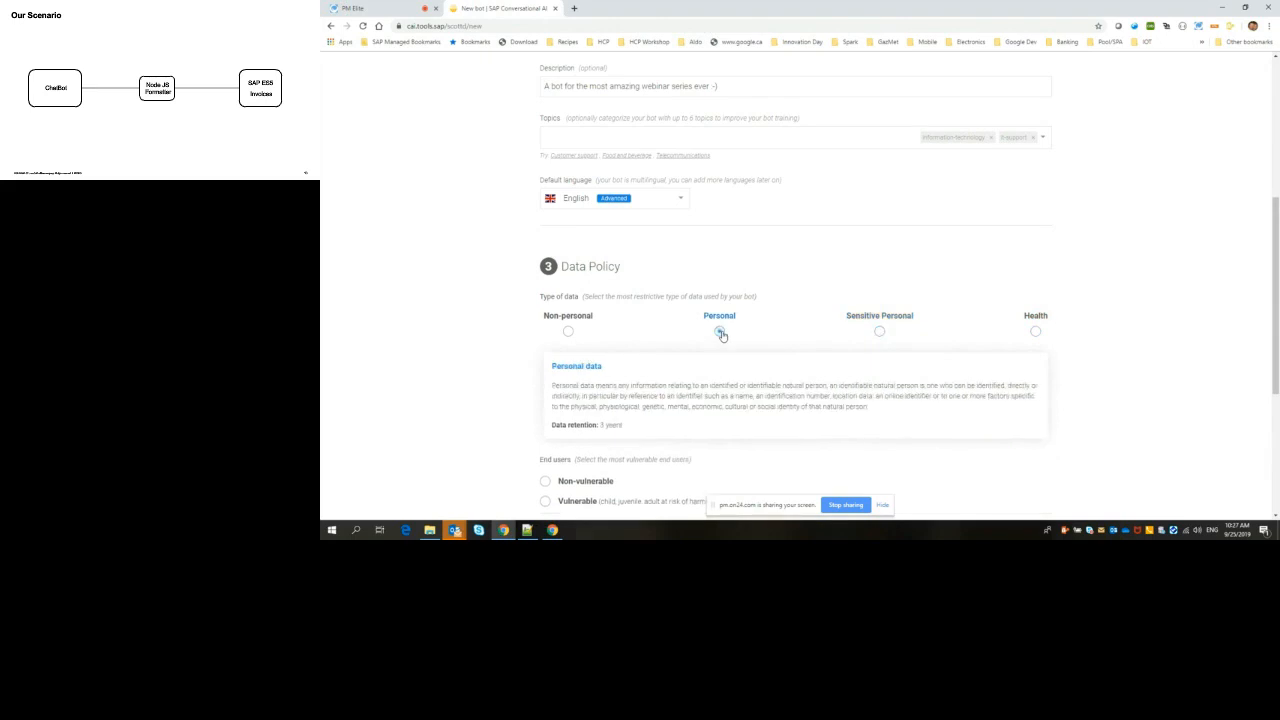
{"action": "left_click", "coordinate": [568, 334]}
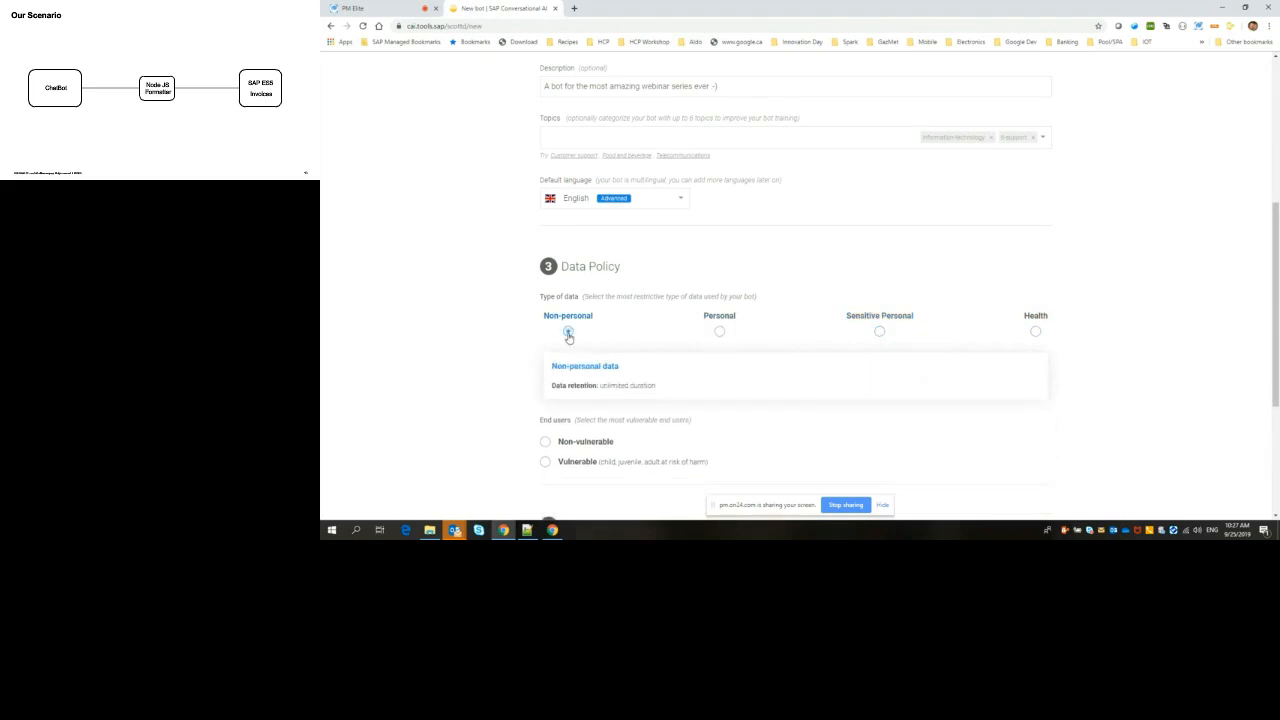
{"action": "scroll", "coordinate": [801, 392], "scroll_direction": "down", "scroll_amount": 1}
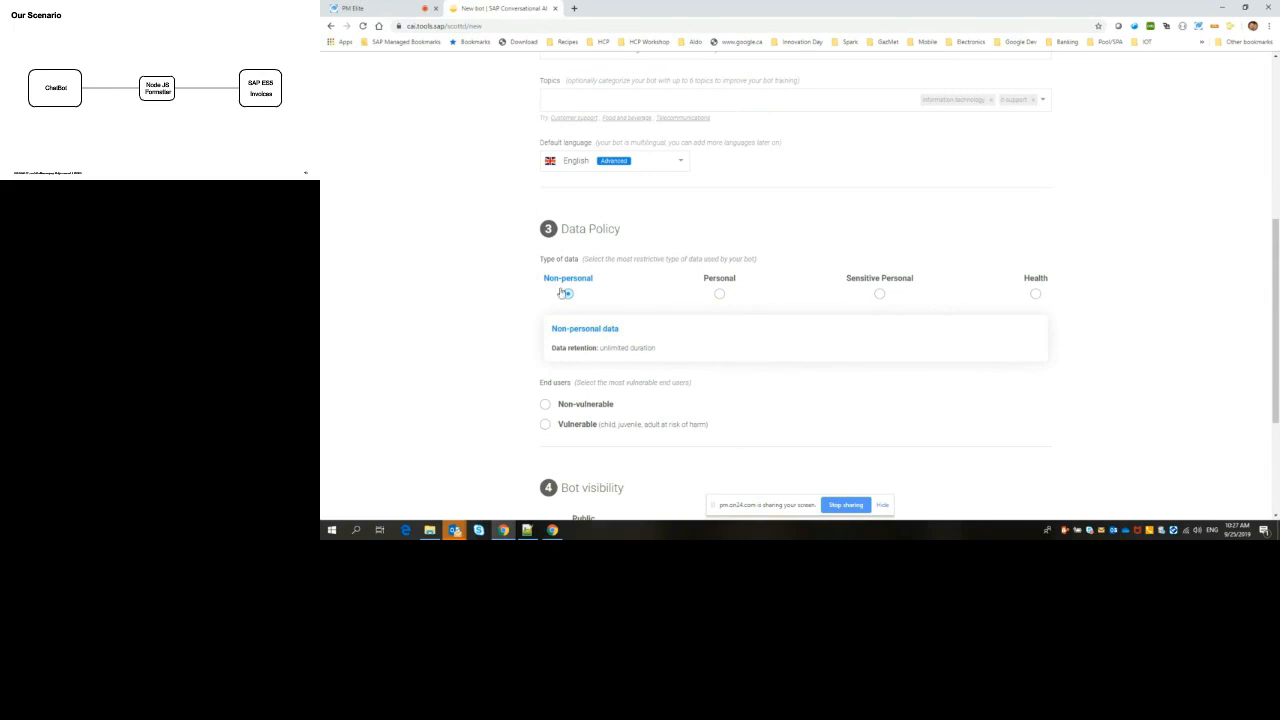
{"action": "left_click", "coordinate": [546, 405]}
Step: Create the bot with Private visibility
{"action": "scroll", "coordinate": [701, 403], "scroll_direction": "down", "scroll_amount": 3}
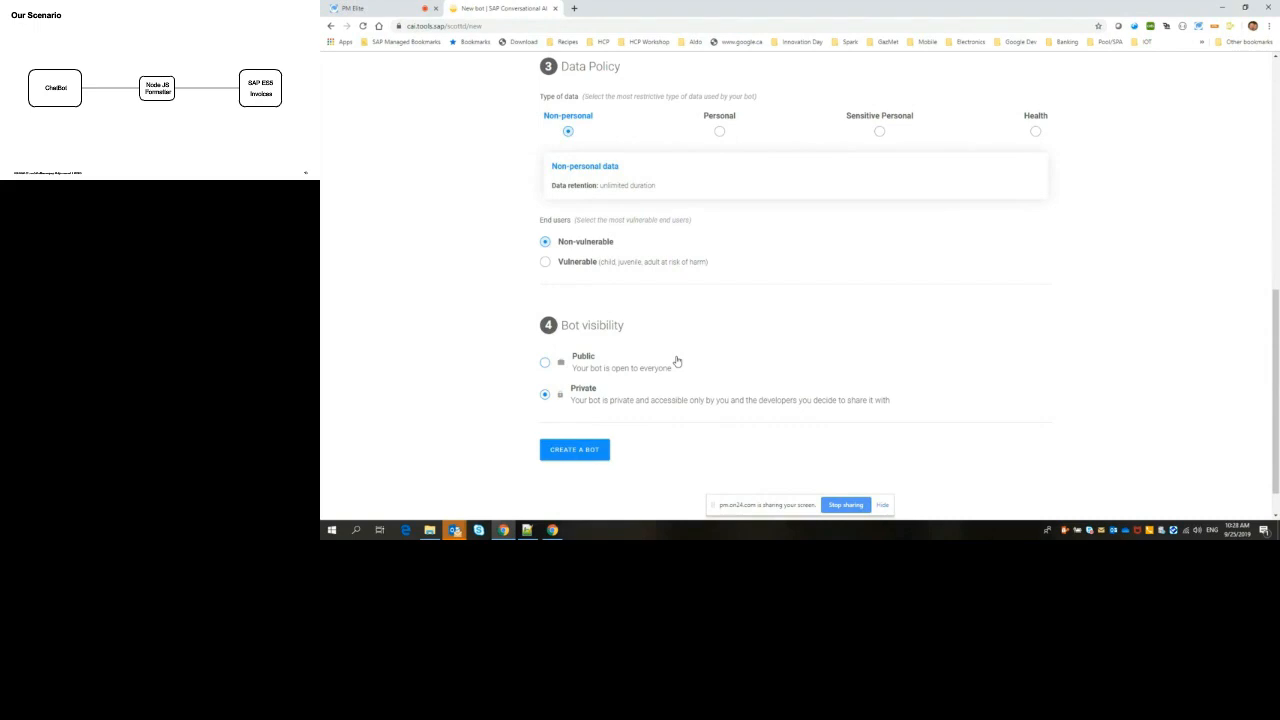
{"action": "left_click", "coordinate": [544, 365]}
{"action": "left_click", "coordinate": [572, 452]}
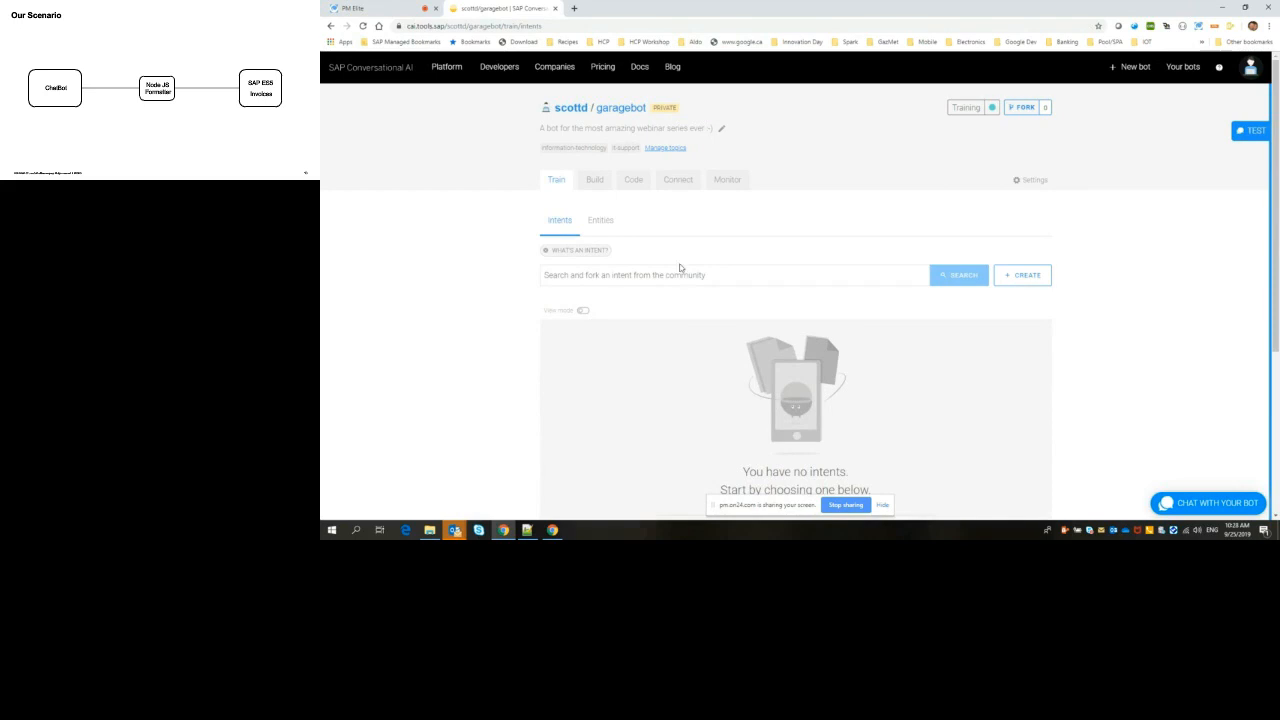
Step: Reload the new bot's training page to refresh its list of intents
{"action": "scroll", "coordinate": [1208, 300], "scroll_direction": "down", "scroll_amount": 2}
{"action": "scroll", "coordinate": [1208, 303], "scroll_direction": "up", "scroll_amount": 2}
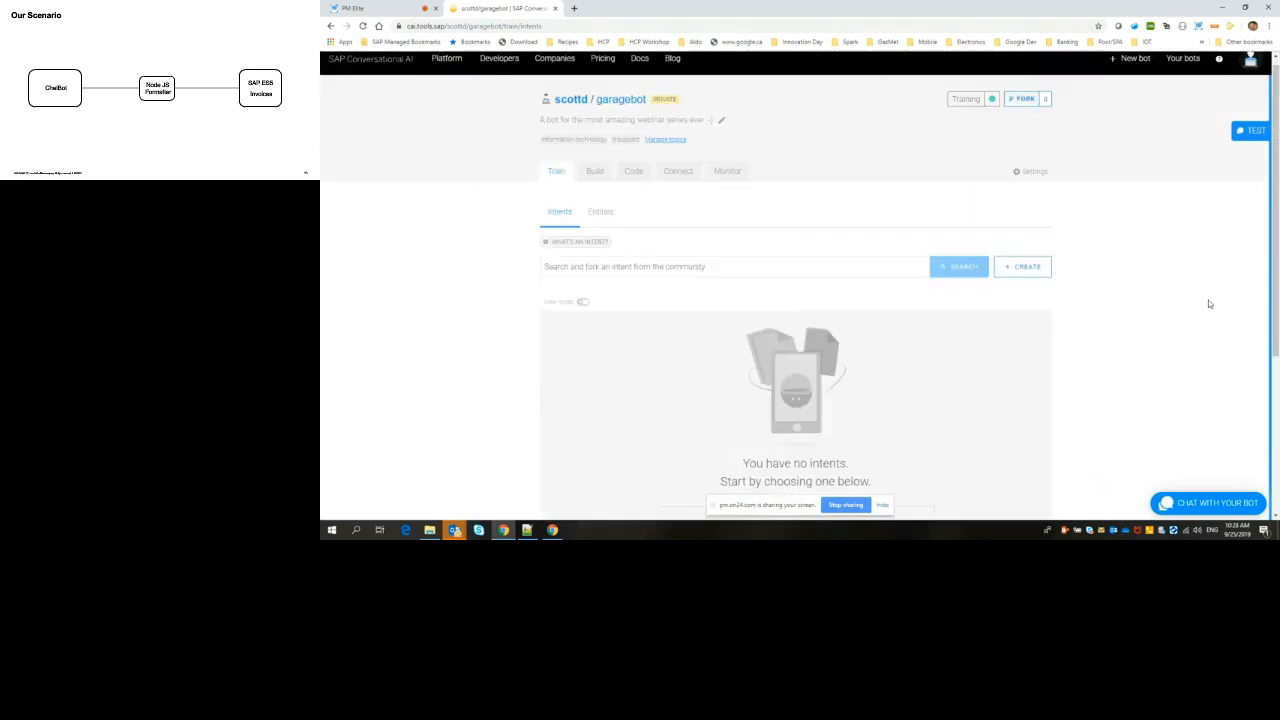
{"action": "left_click", "coordinate": [365, 27]}
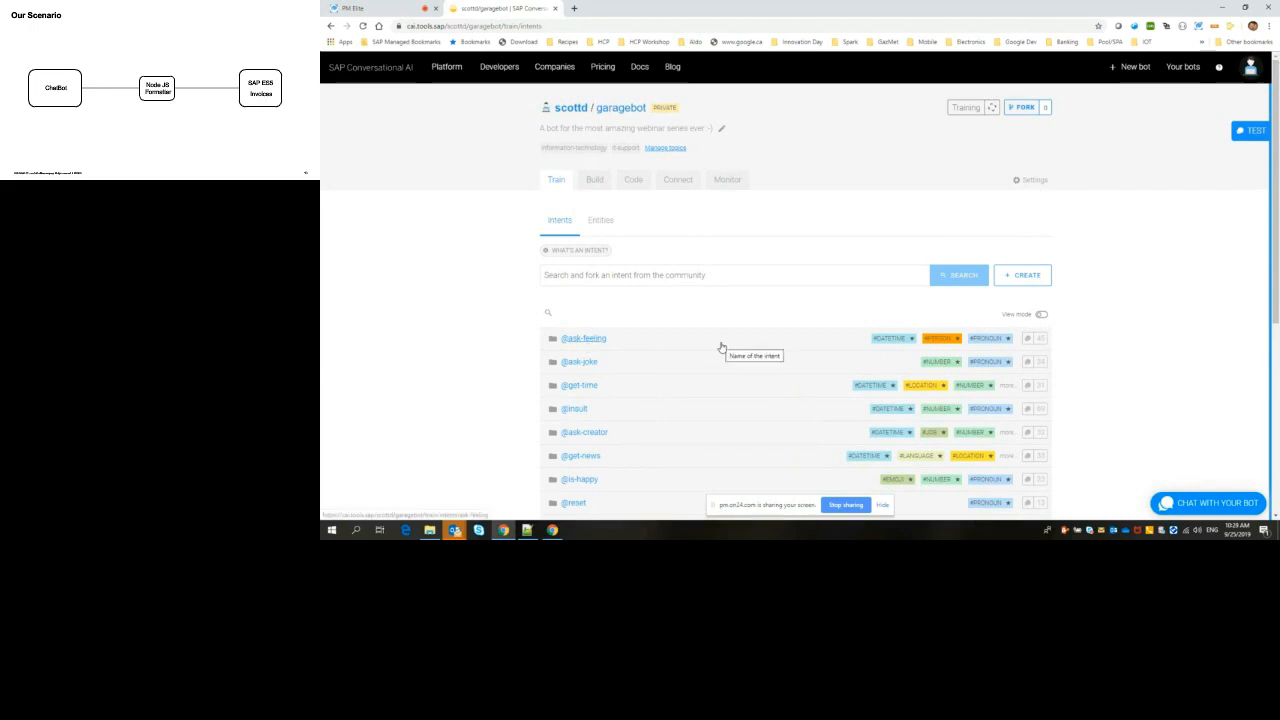
{"action": "scroll", "coordinate": [716, 319], "scroll_direction": "down", "scroll_amount": 1}
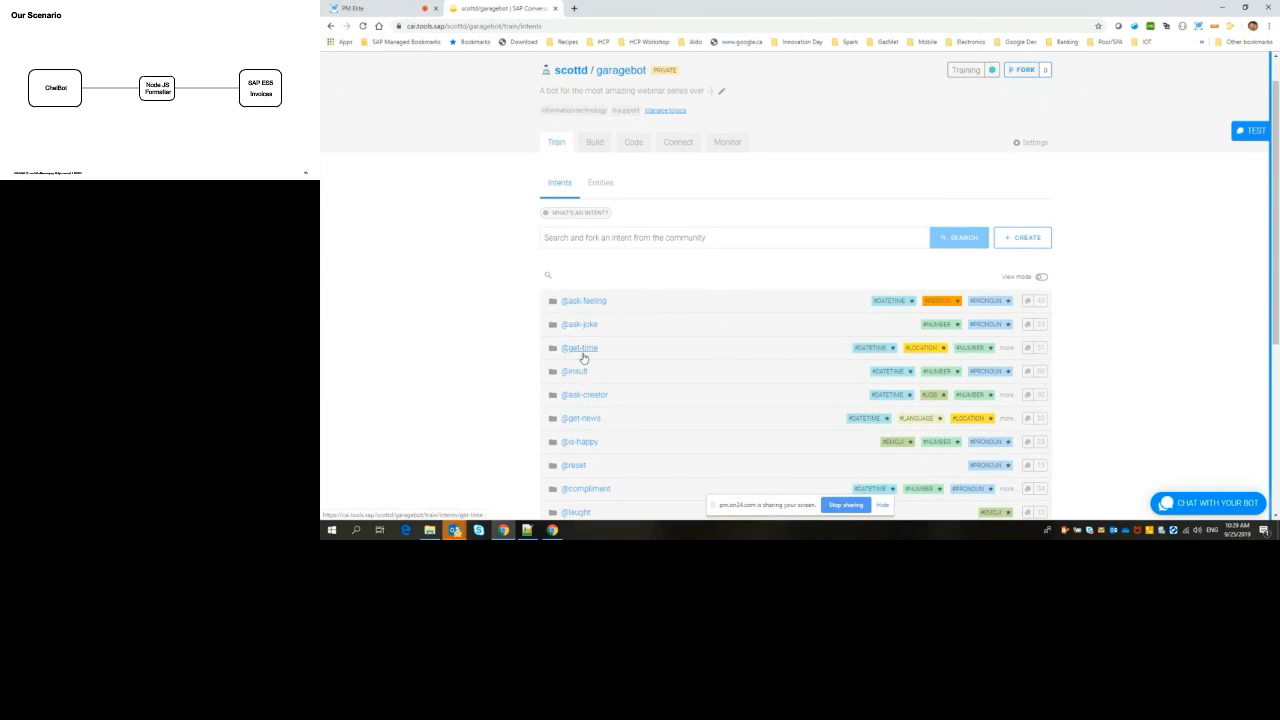
{"action": "scroll", "coordinate": [737, 232], "scroll_direction": "up", "scroll_amount": 1}
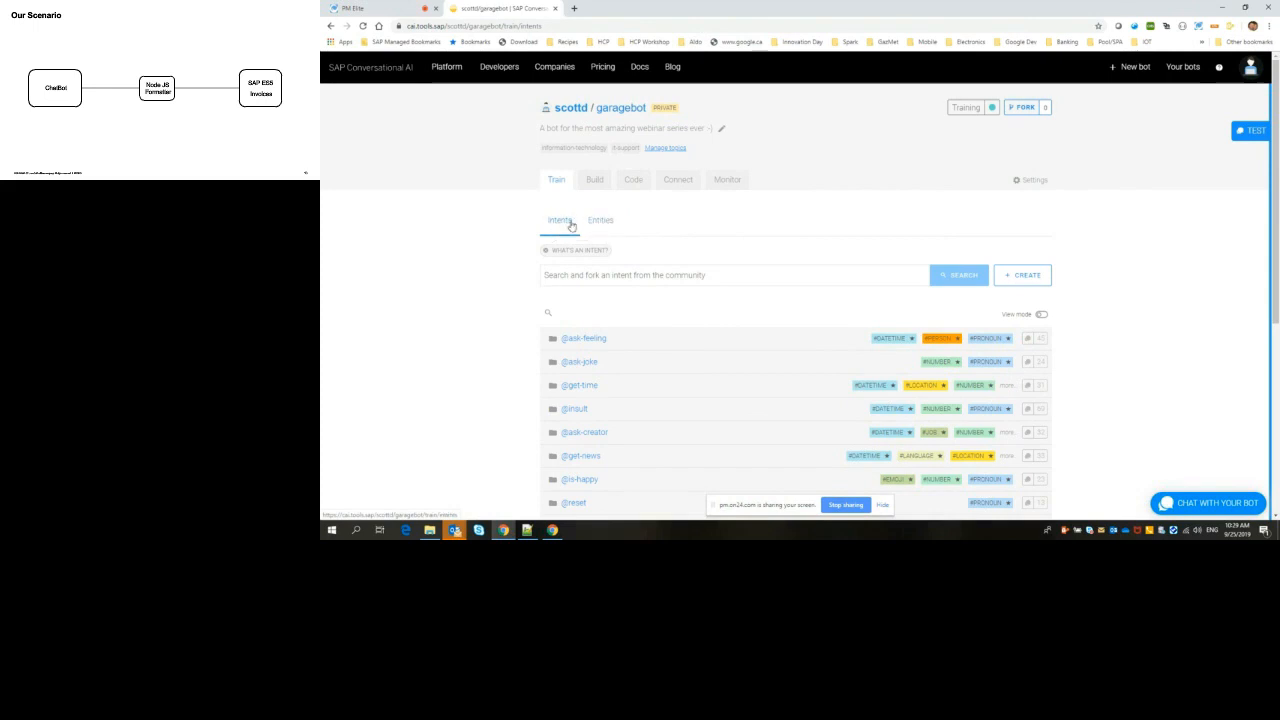
{"action": "scroll", "coordinate": [594, 341], "scroll_direction": "down", "scroll_amount": 2}
{"action": "scroll", "coordinate": [594, 343], "scroll_direction": "down", "scroll_amount": 3}
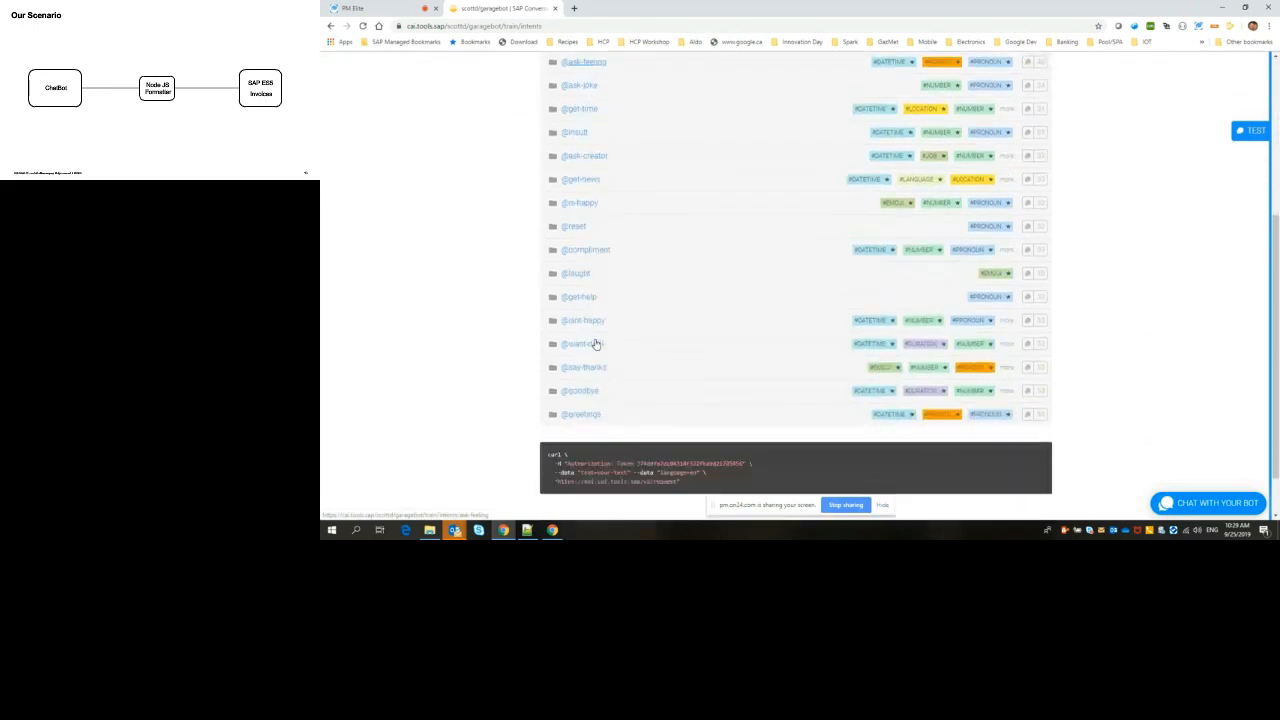
{"action": "scroll", "coordinate": [594, 343], "scroll_direction": "up", "scroll_amount": 3}
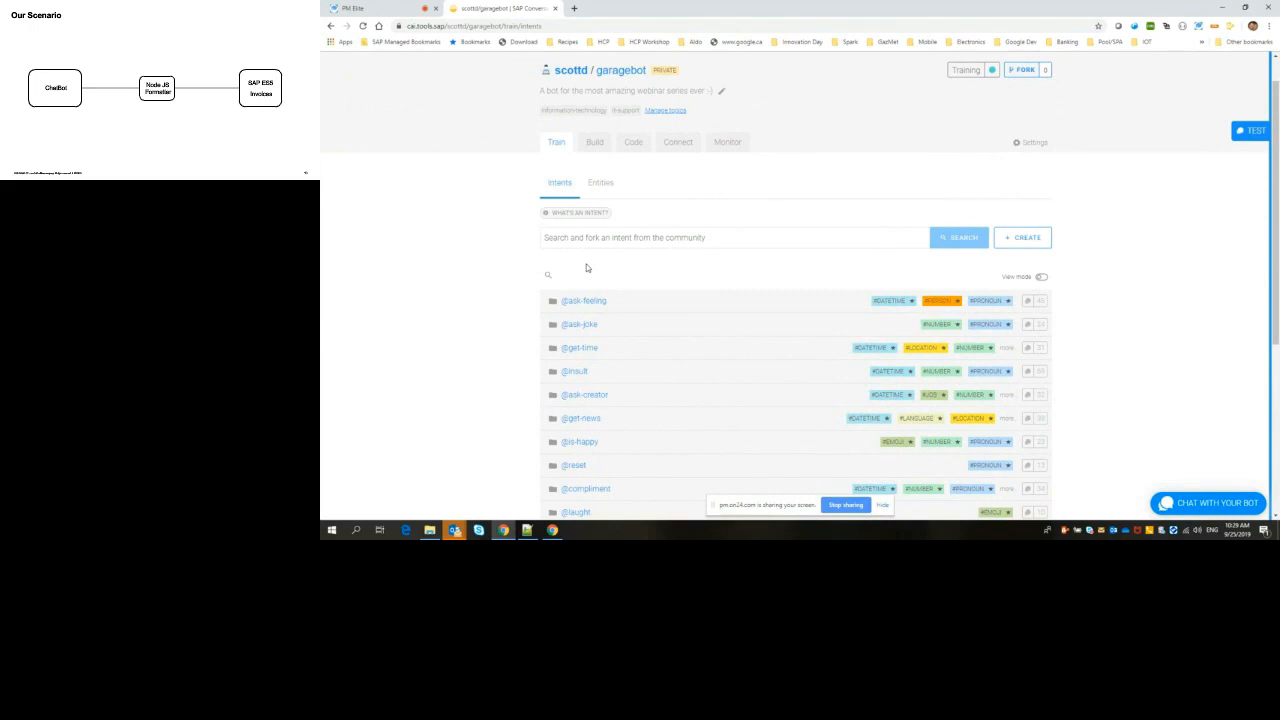
{"action": "scroll", "coordinate": [586, 267], "scroll_direction": "down", "scroll_amount": 1}
{"action": "scroll", "coordinate": [586, 267], "scroll_direction": "down", "scroll_amount": 2}
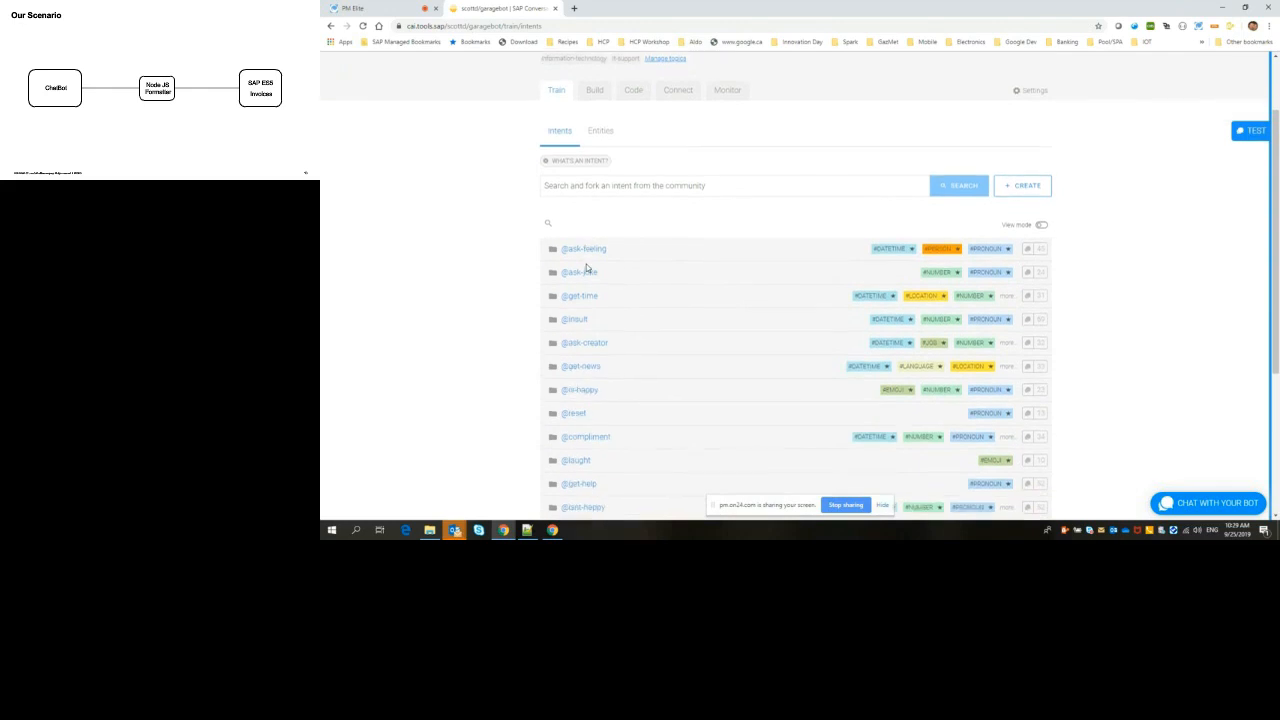
{"action": "scroll", "coordinate": [586, 267], "scroll_direction": "down", "scroll_amount": 2}
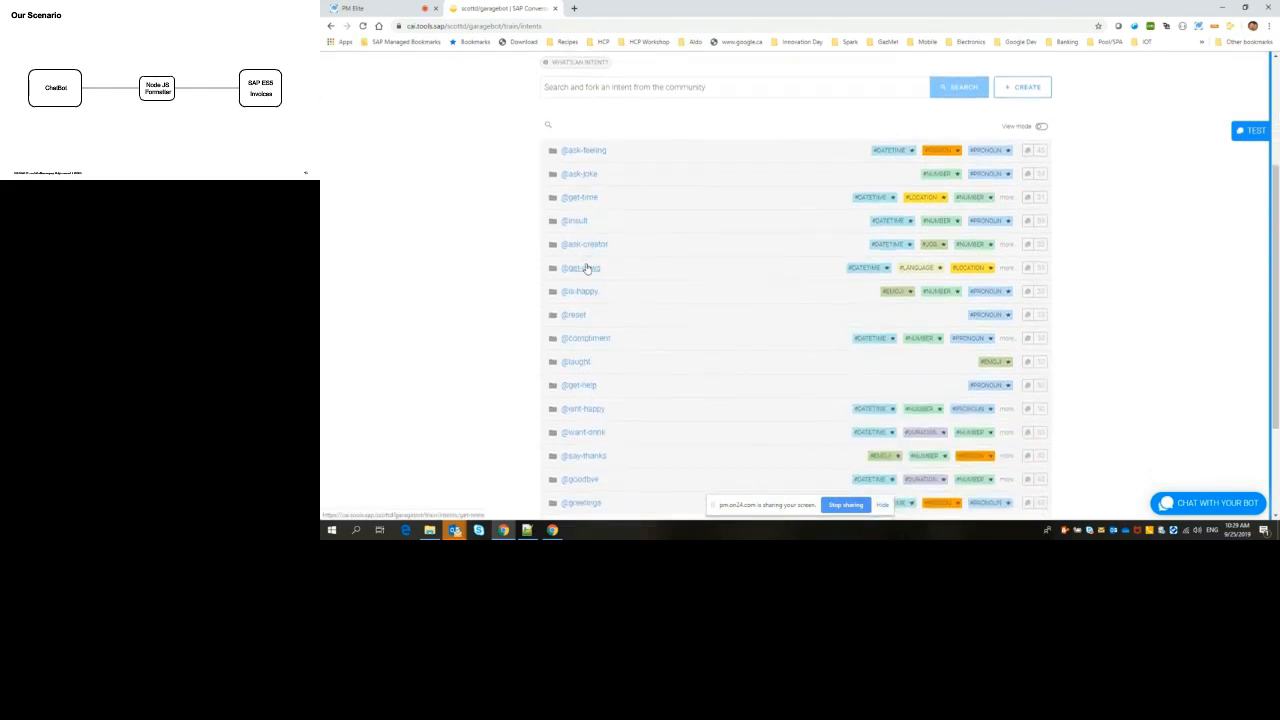
{"action": "scroll", "coordinate": [586, 267], "scroll_direction": "down", "scroll_amount": 3}
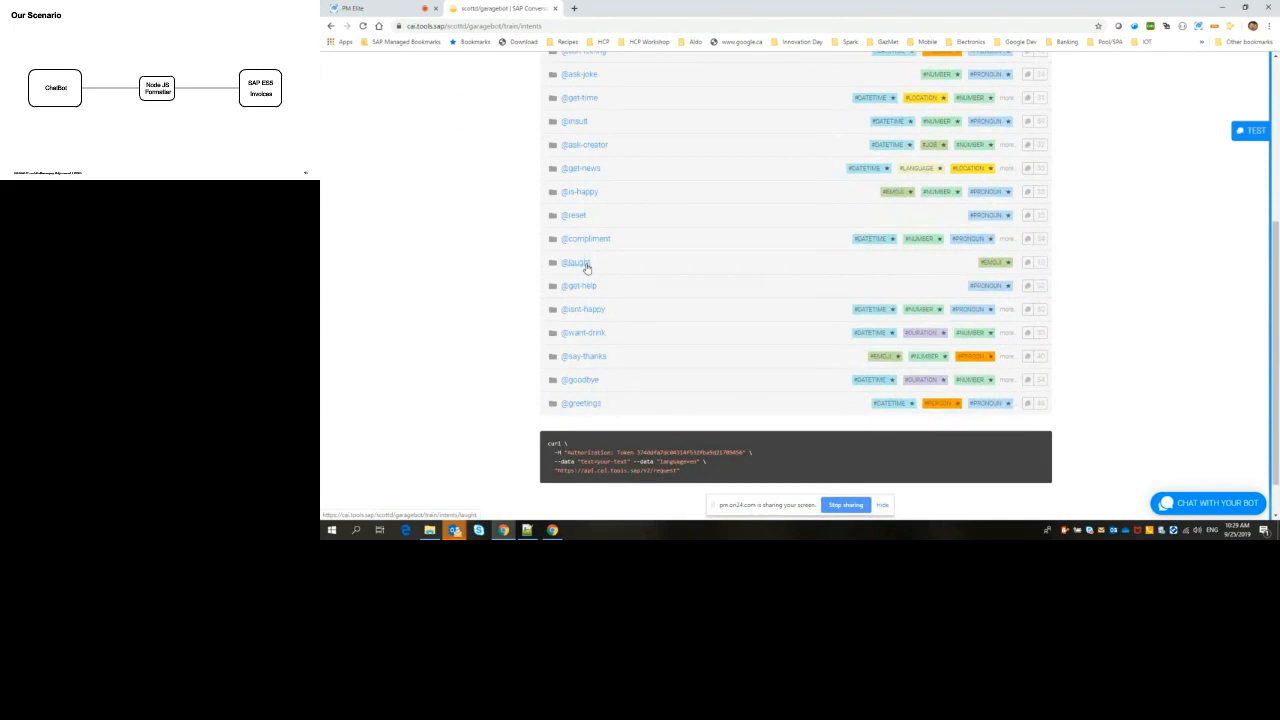
{"action": "scroll", "coordinate": [586, 267], "scroll_direction": "up", "scroll_amount": 3}
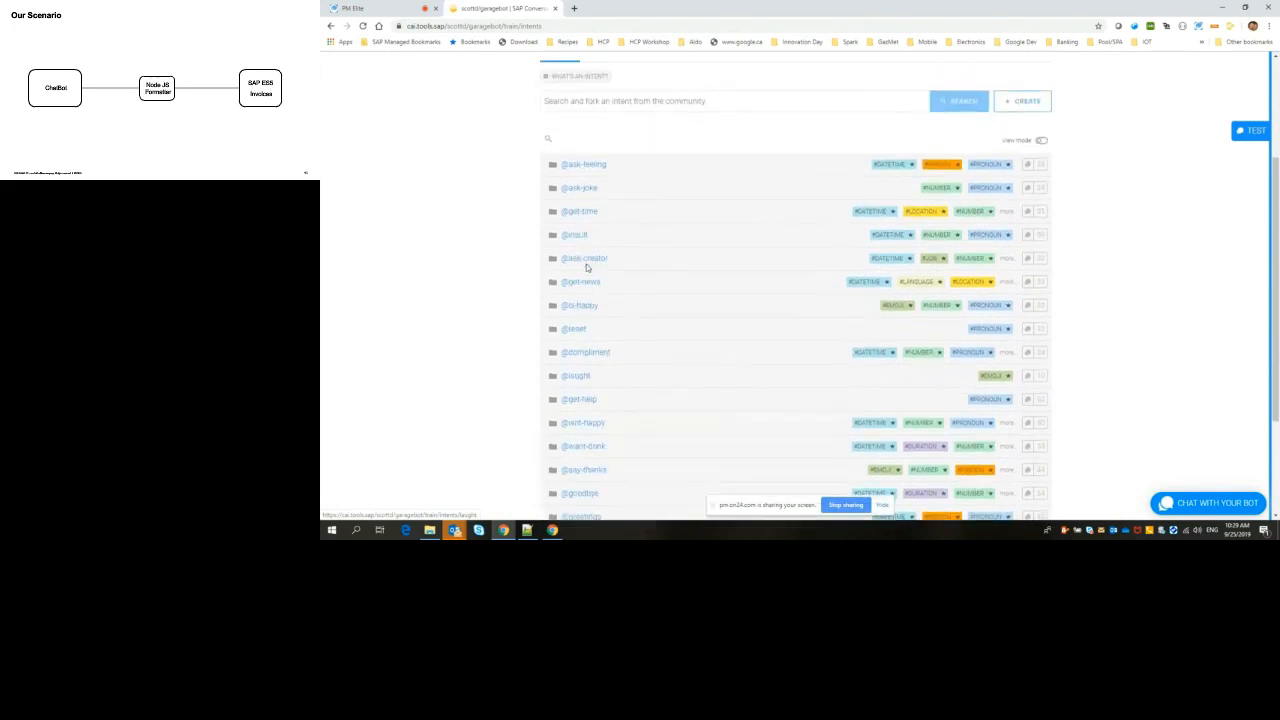
{"action": "scroll", "coordinate": [586, 267], "scroll_direction": "up", "scroll_amount": 1}
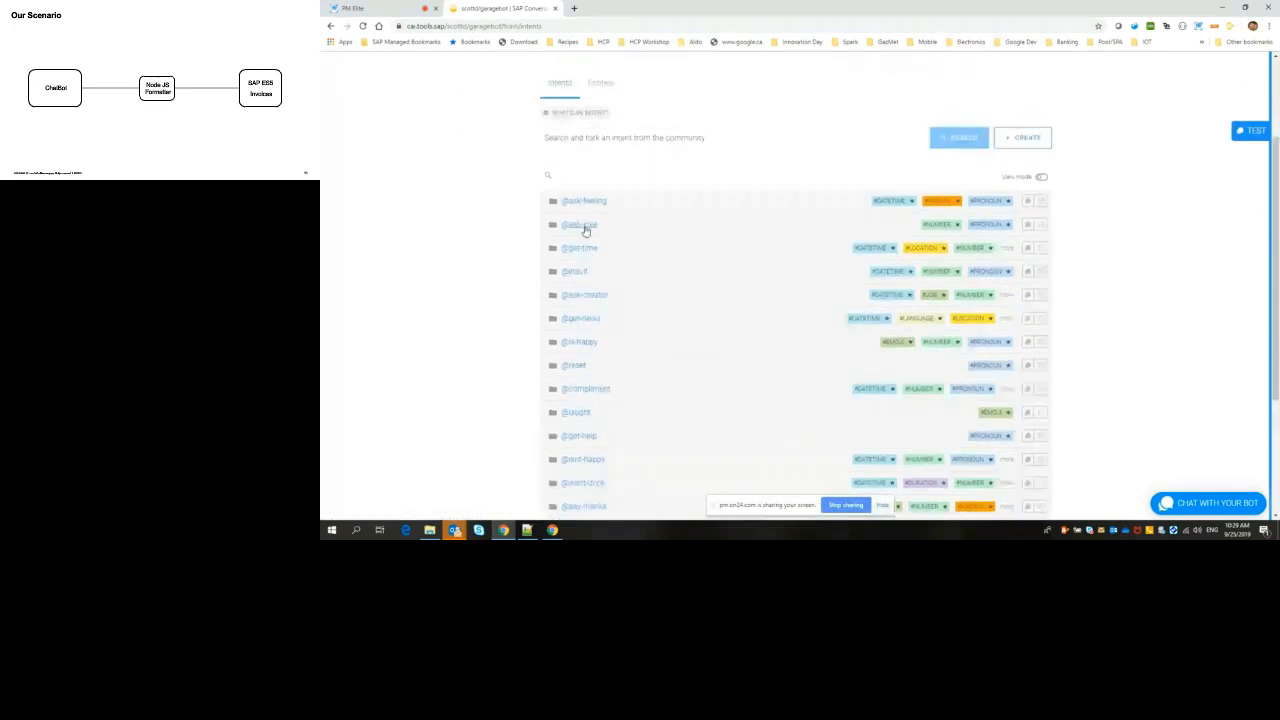
{"action": "left_click", "coordinate": [580, 225]}
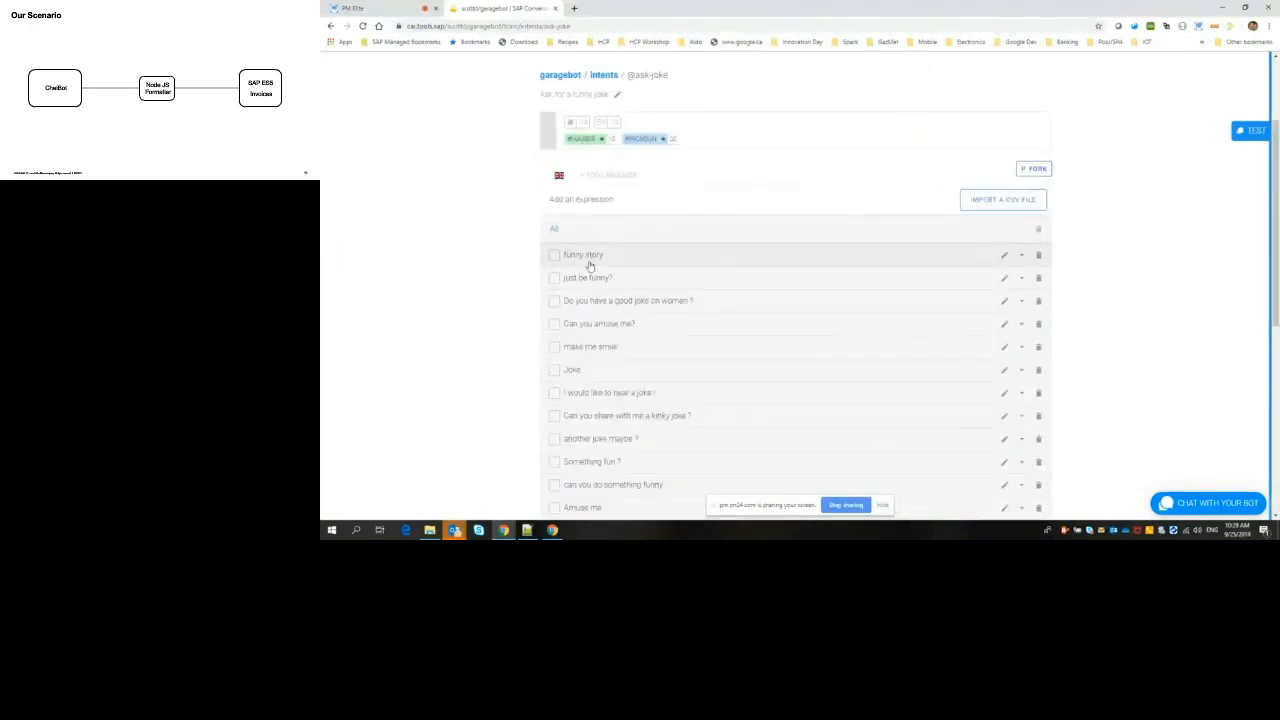
{"action": "scroll", "coordinate": [595, 275], "scroll_direction": "down", "scroll_amount": 4}
{"action": "scroll", "coordinate": [601, 283], "scroll_direction": "up", "scroll_amount": 5}
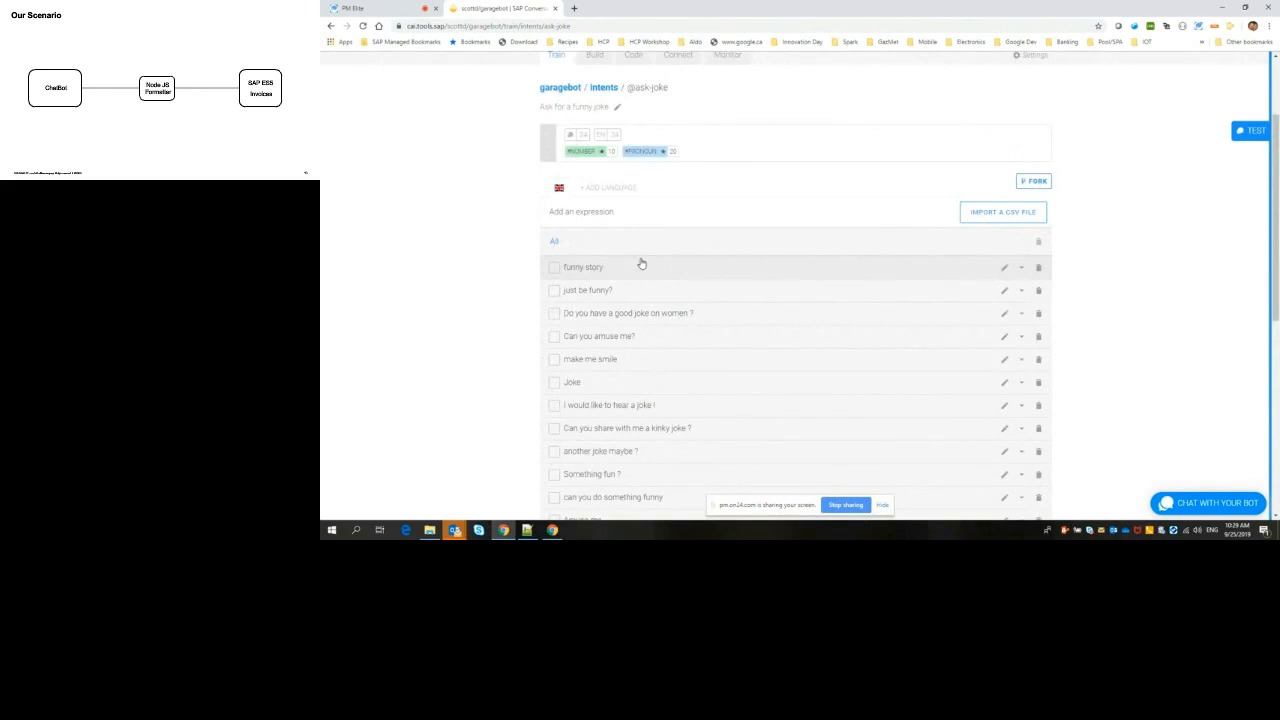
{"action": "scroll", "coordinate": [641, 263], "scroll_direction": "up", "scroll_amount": 2}
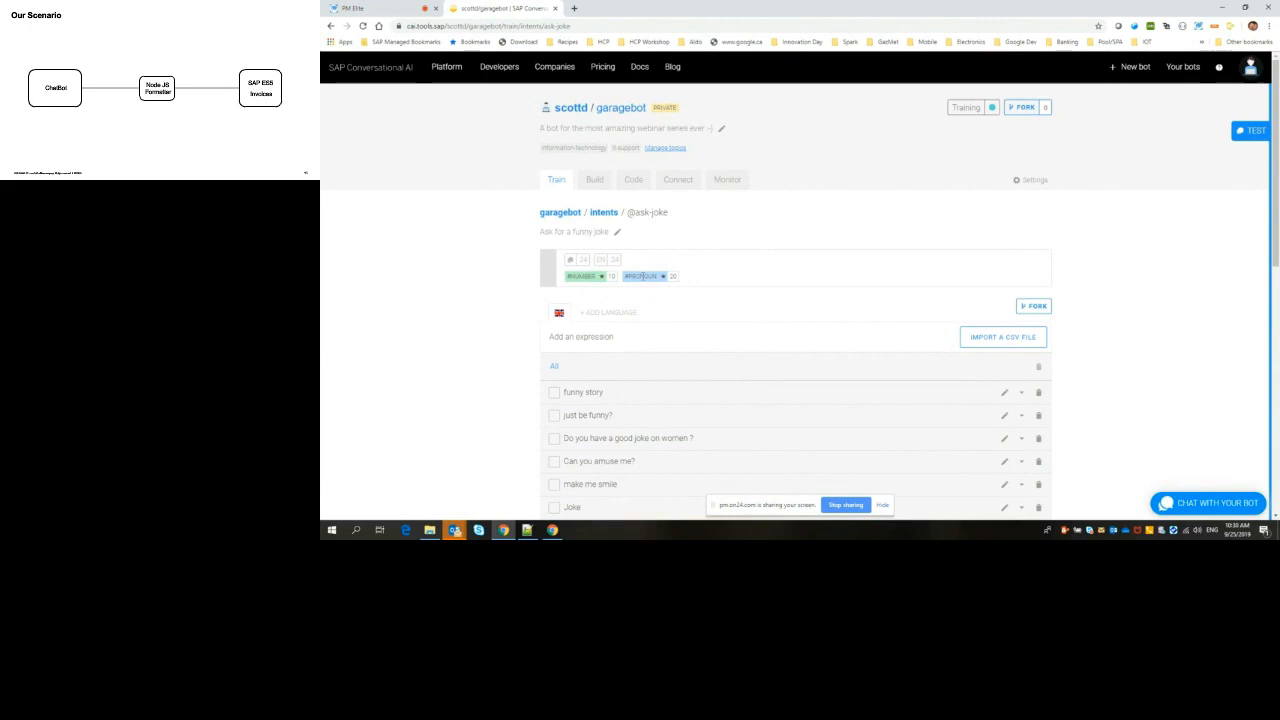
Step: Leave the intent and examine the bot's custom entities and its list of gold entities
{"action": "left_click", "coordinate": [554, 182]}
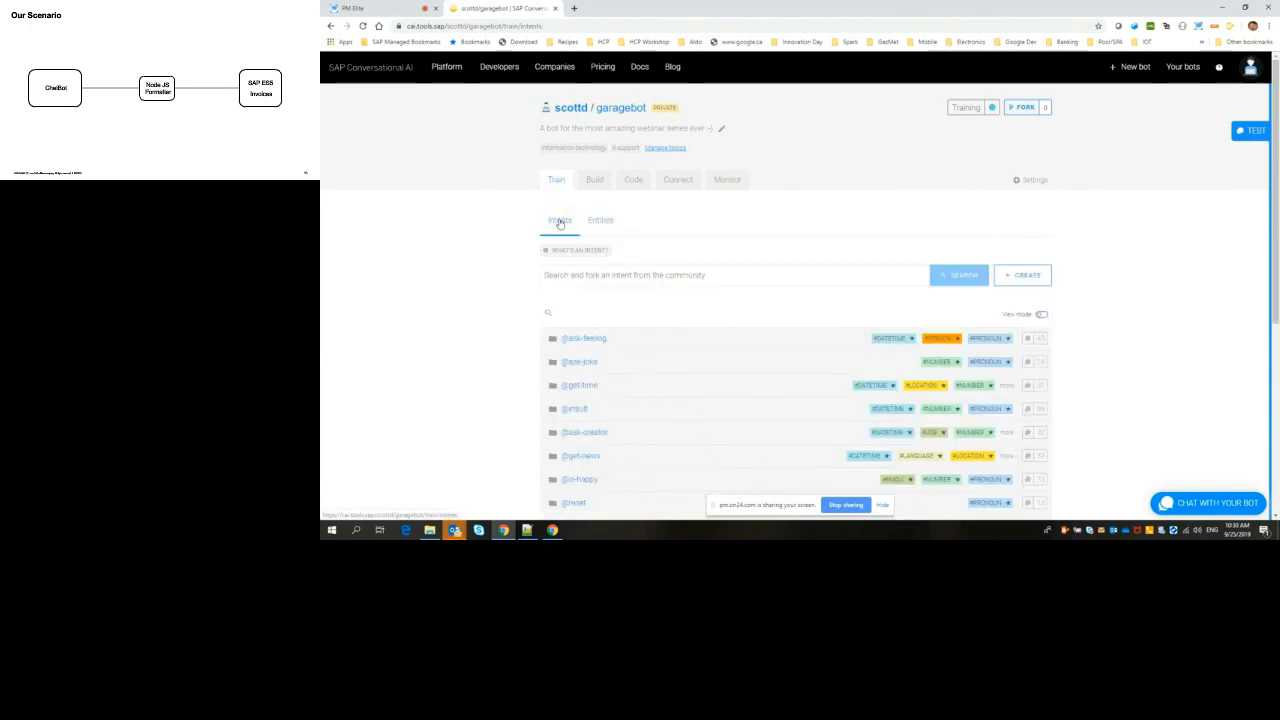
{"action": "left_click", "coordinate": [600, 220]}
{"action": "scroll", "coordinate": [649, 277], "scroll_direction": "down", "scroll_amount": 2}
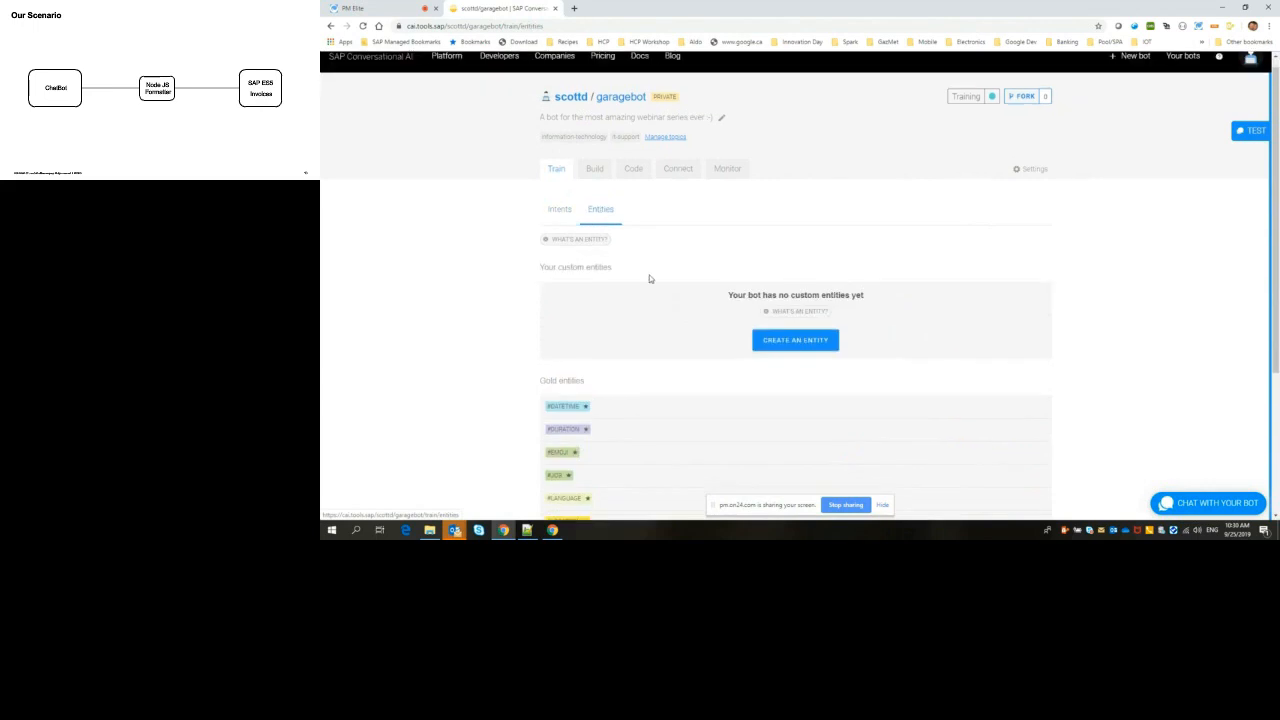
{"action": "scroll", "coordinate": [577, 308], "scroll_direction": "down", "scroll_amount": 2}
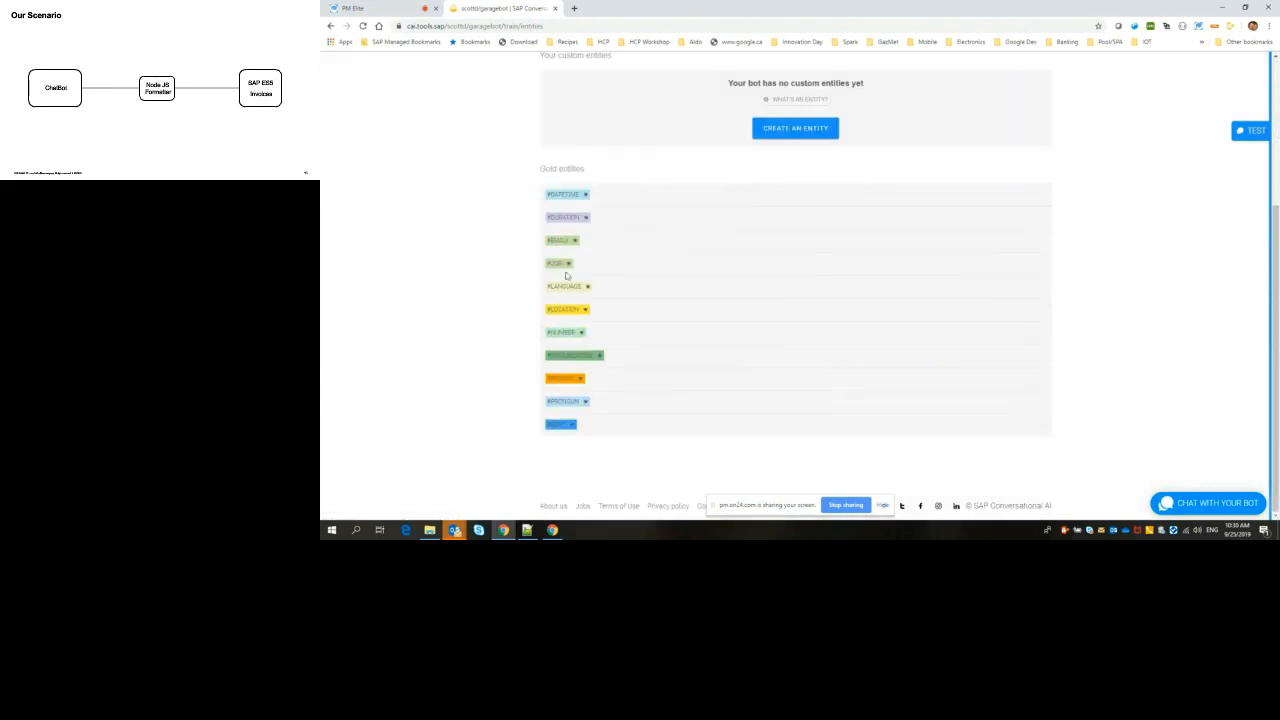
{"action": "scroll", "coordinate": [463, 274], "scroll_direction": "up", "scroll_amount": 2}
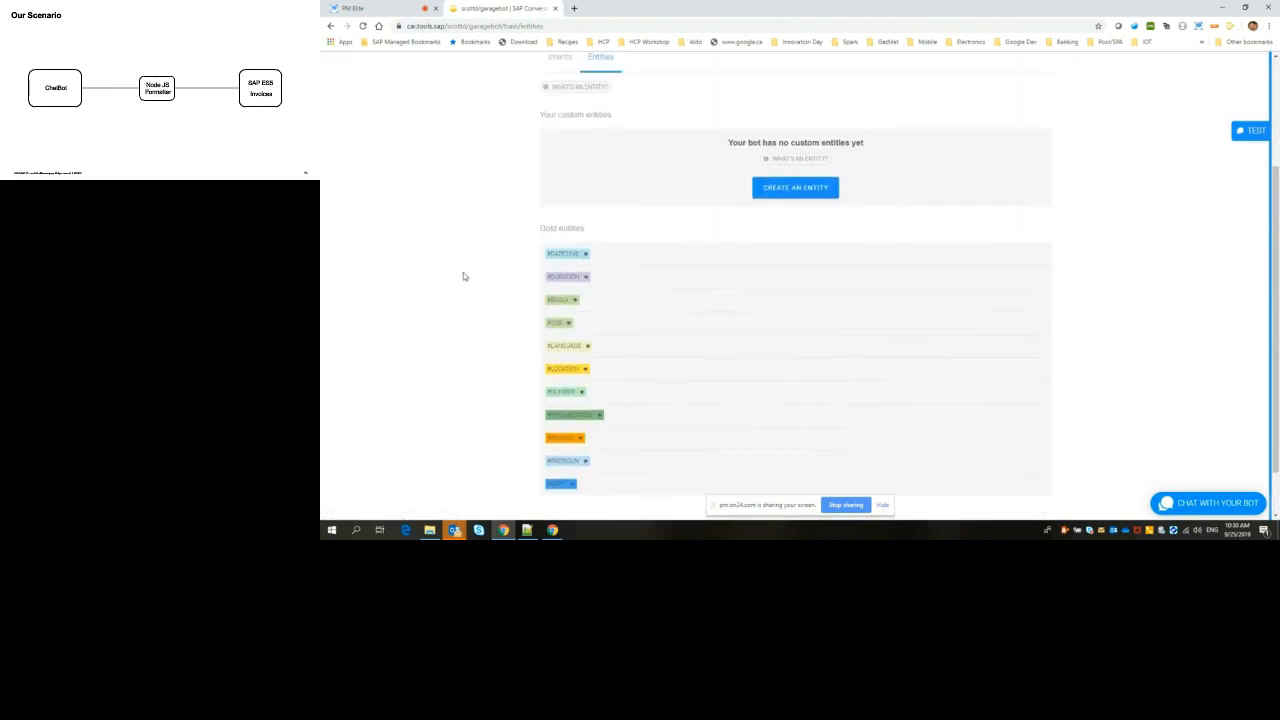
{"action": "scroll", "coordinate": [463, 272], "scroll_direction": "up", "scroll_amount": 3}
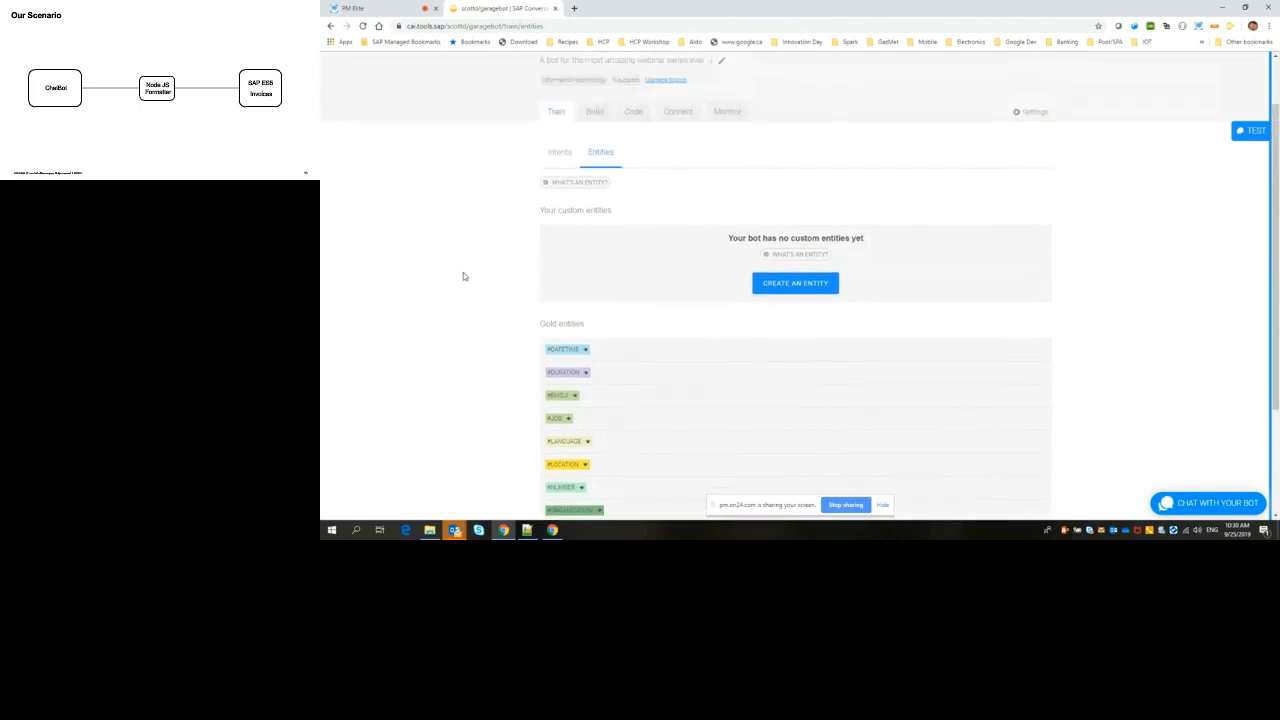
{"action": "scroll", "coordinate": [487, 250], "scroll_direction": "down", "scroll_amount": 2}
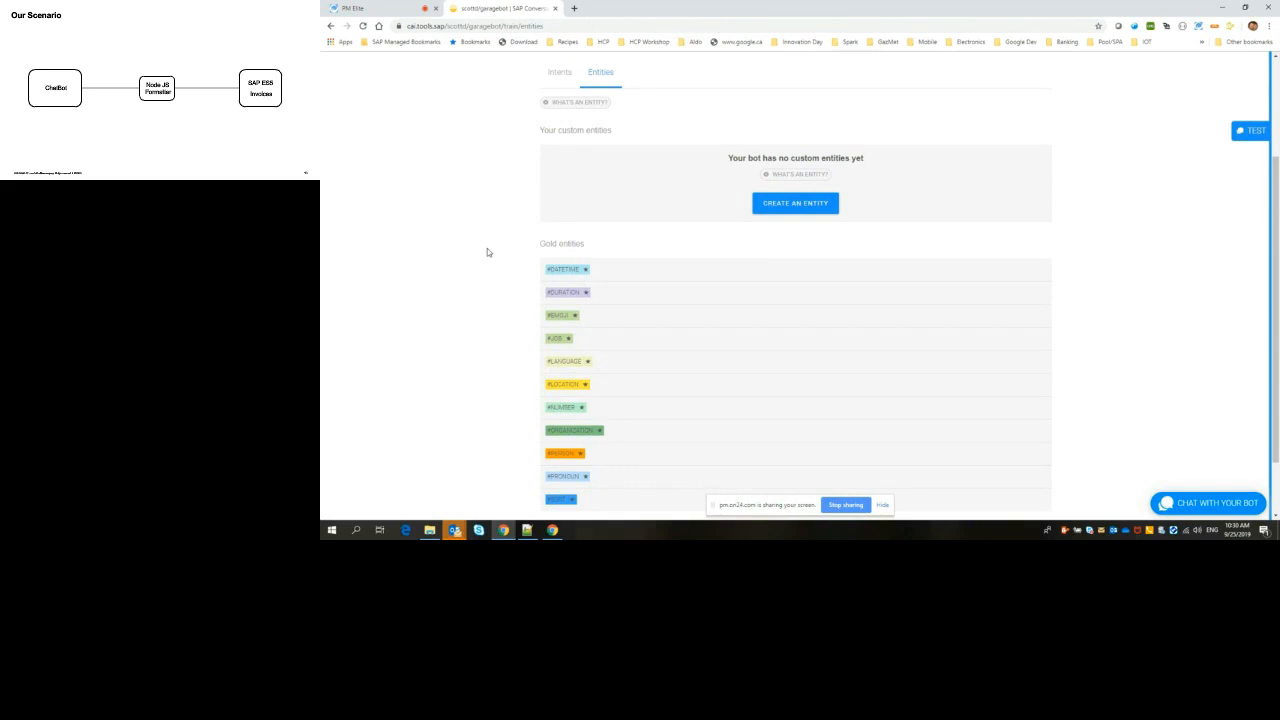
{"action": "scroll", "coordinate": [480, 272], "scroll_direction": "down", "scroll_amount": 1}
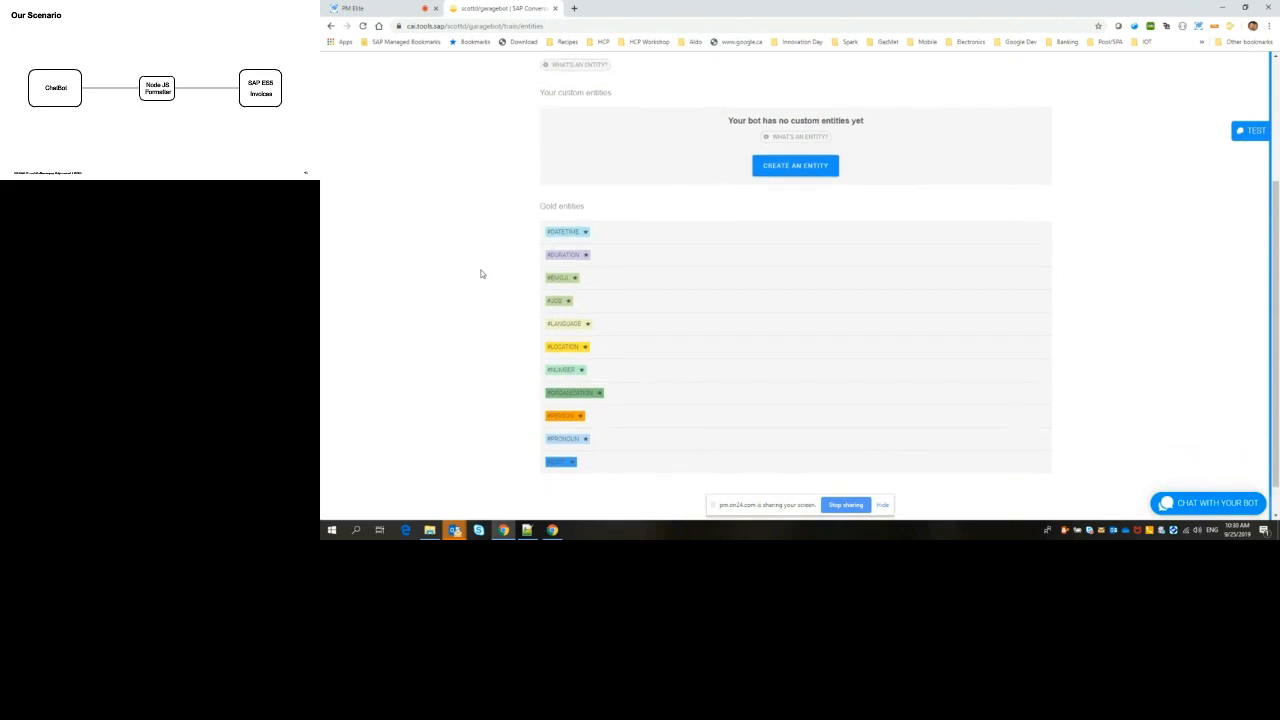
{"action": "scroll", "coordinate": [480, 273], "scroll_direction": "up", "scroll_amount": 1}
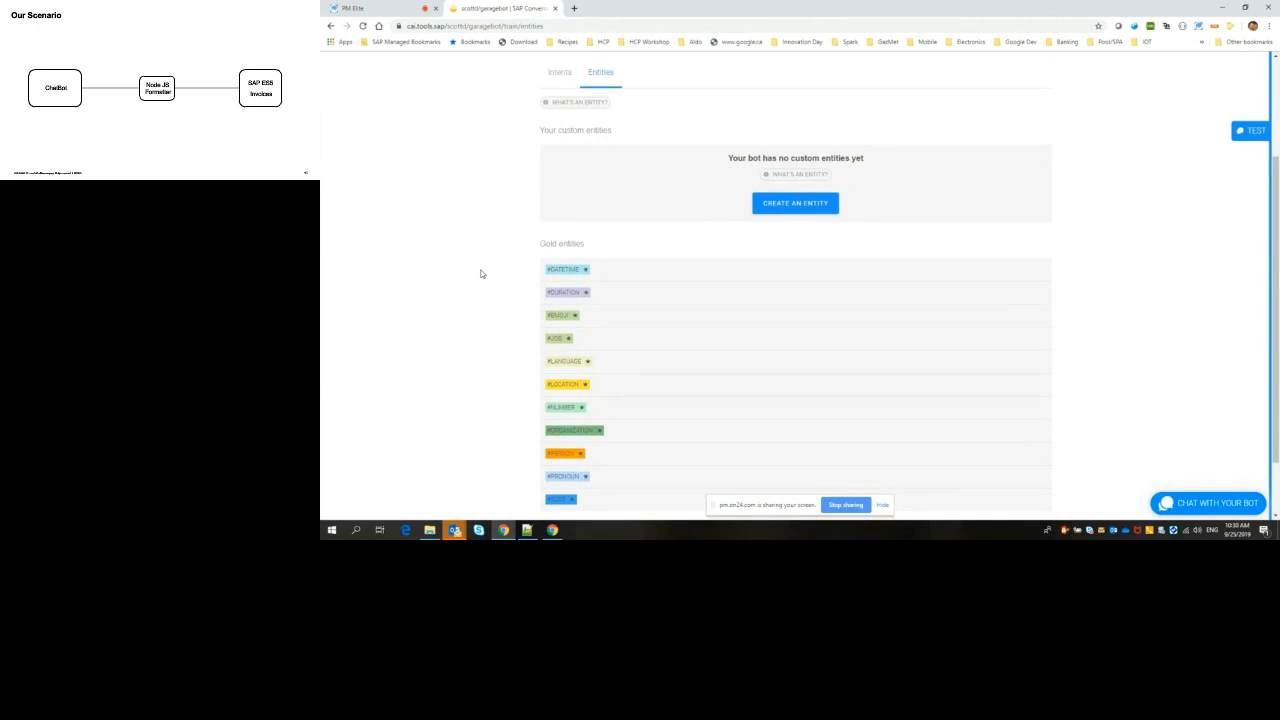
{"action": "left_click", "coordinate": [560, 76]}
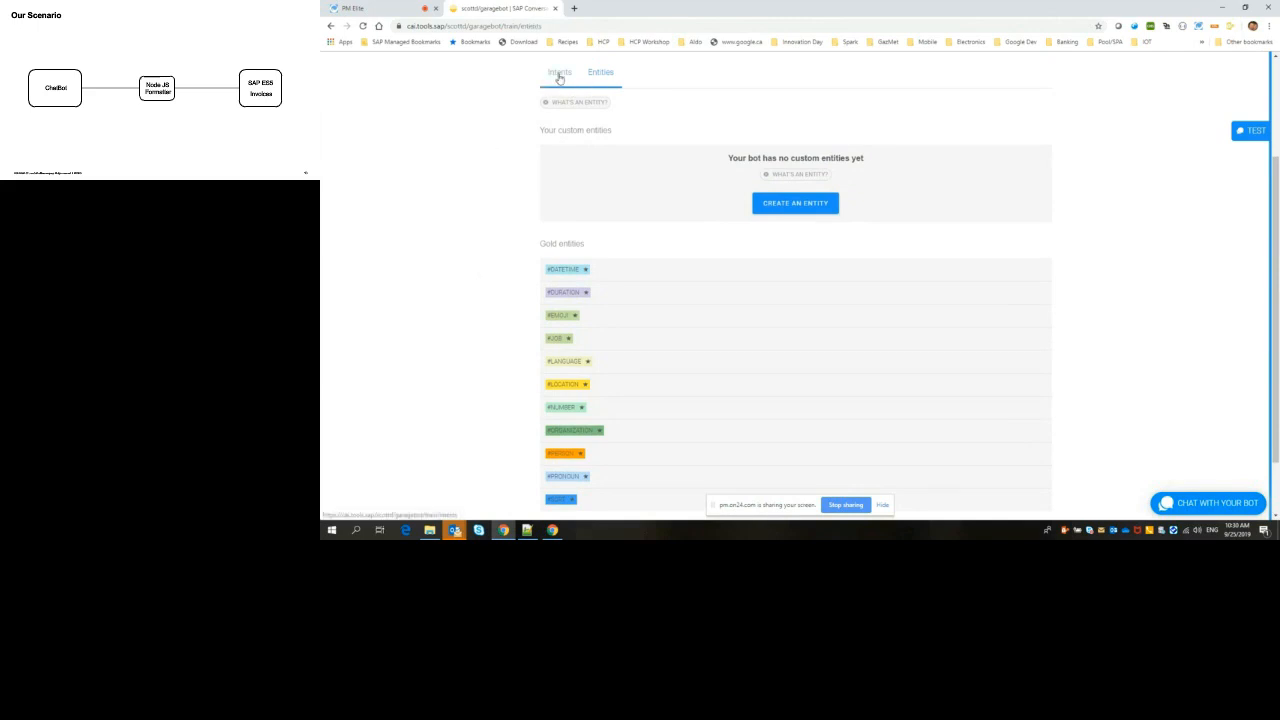
{"action": "left_click", "coordinate": [575, 192]}
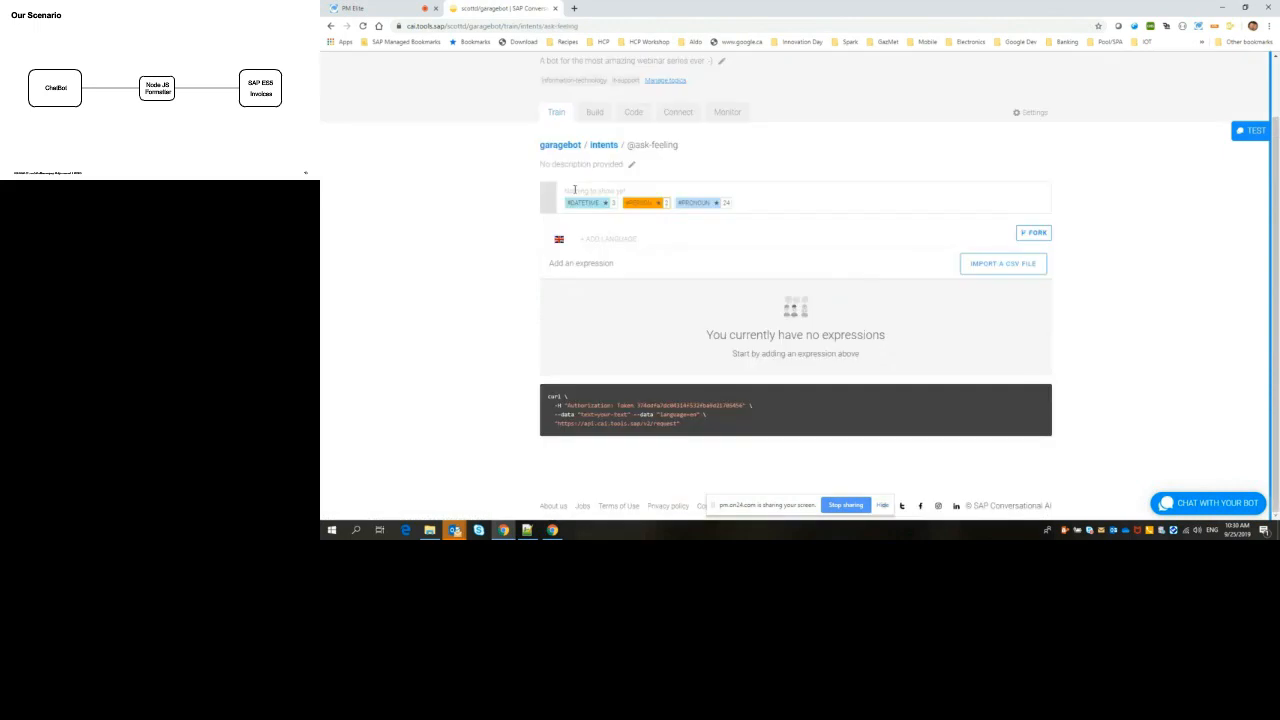
{"action": "left_click", "coordinate": [588, 244]}
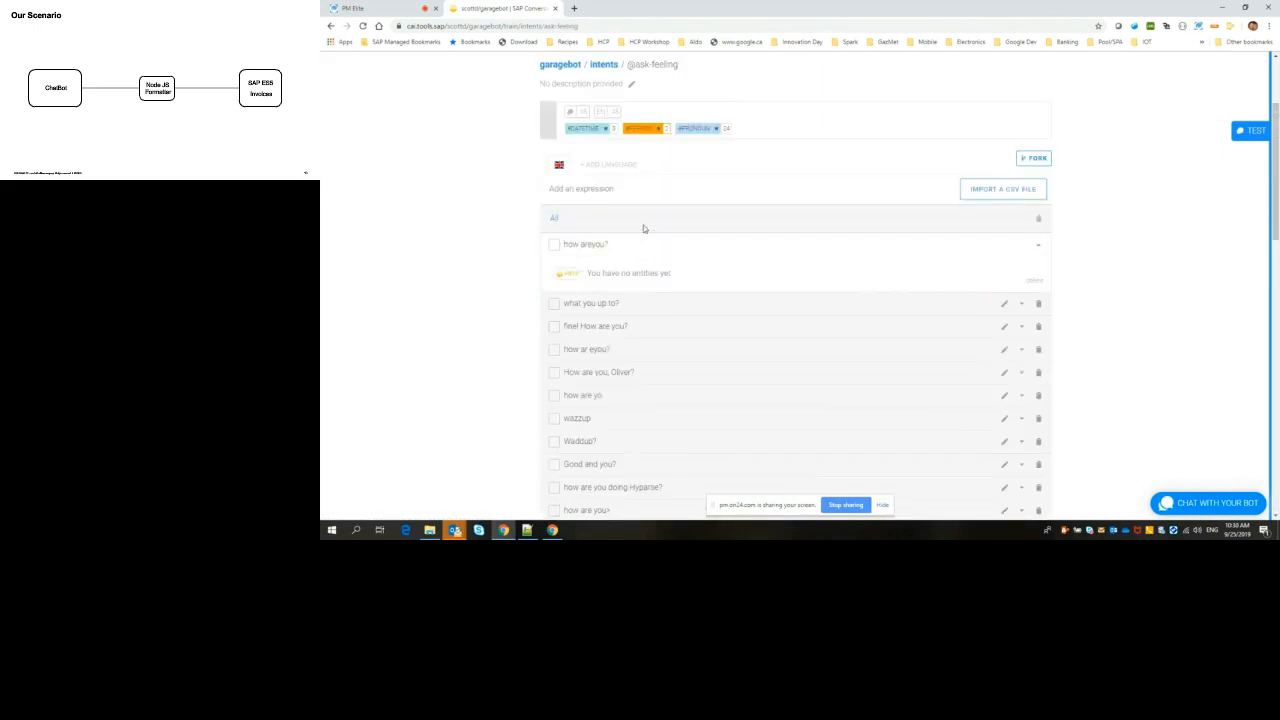
{"action": "left_click", "coordinate": [591, 307]}
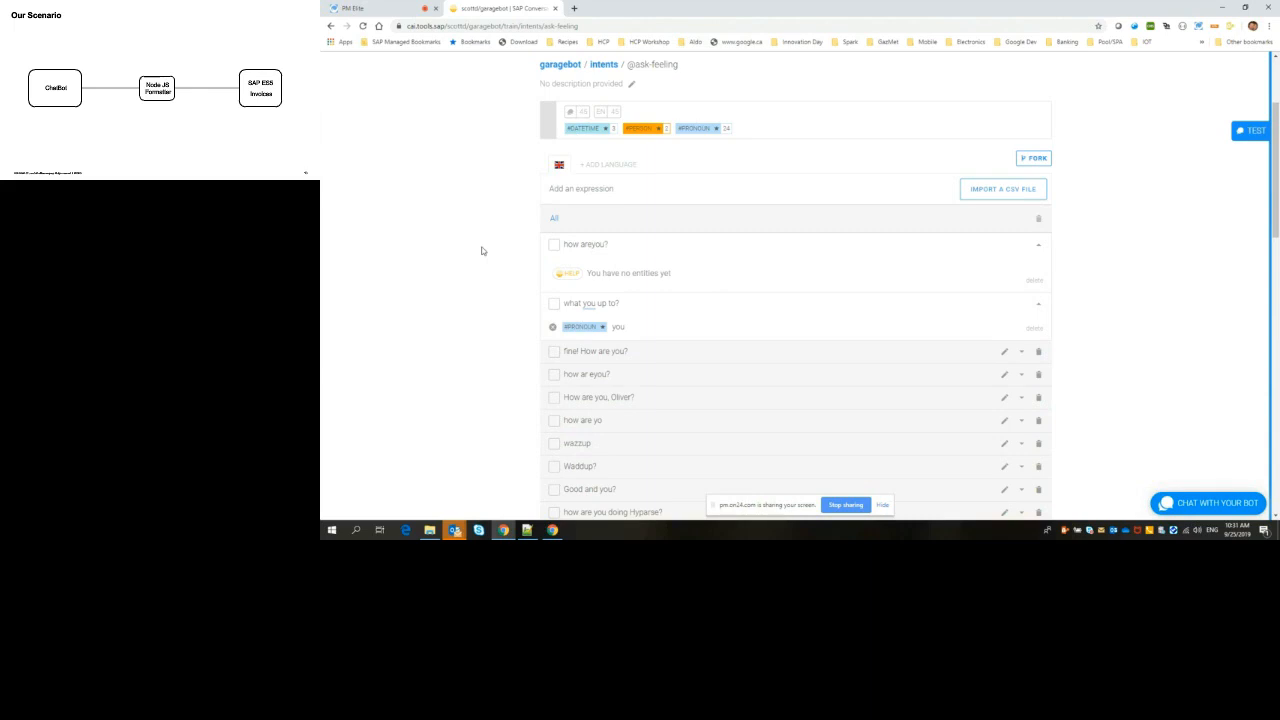
{"action": "scroll", "coordinate": [484, 253], "scroll_direction": "up", "scroll_amount": 3}
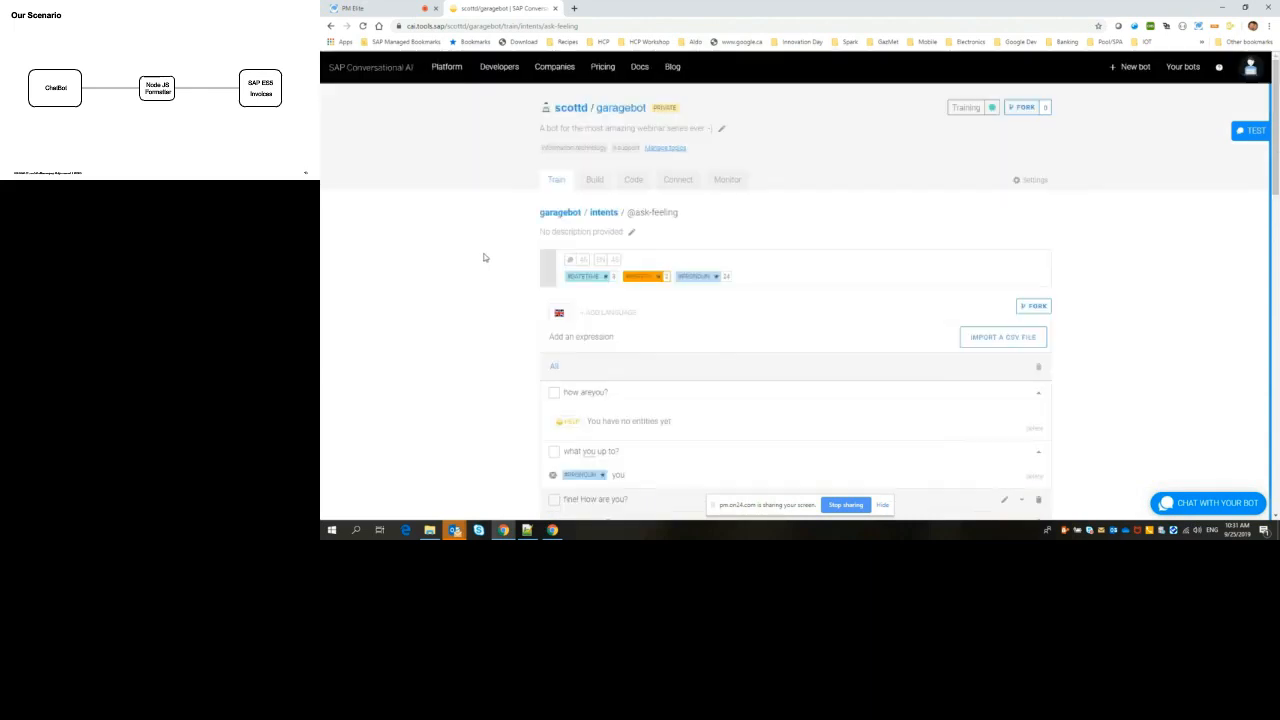
{"action": "left_click", "coordinate": [562, 214]}
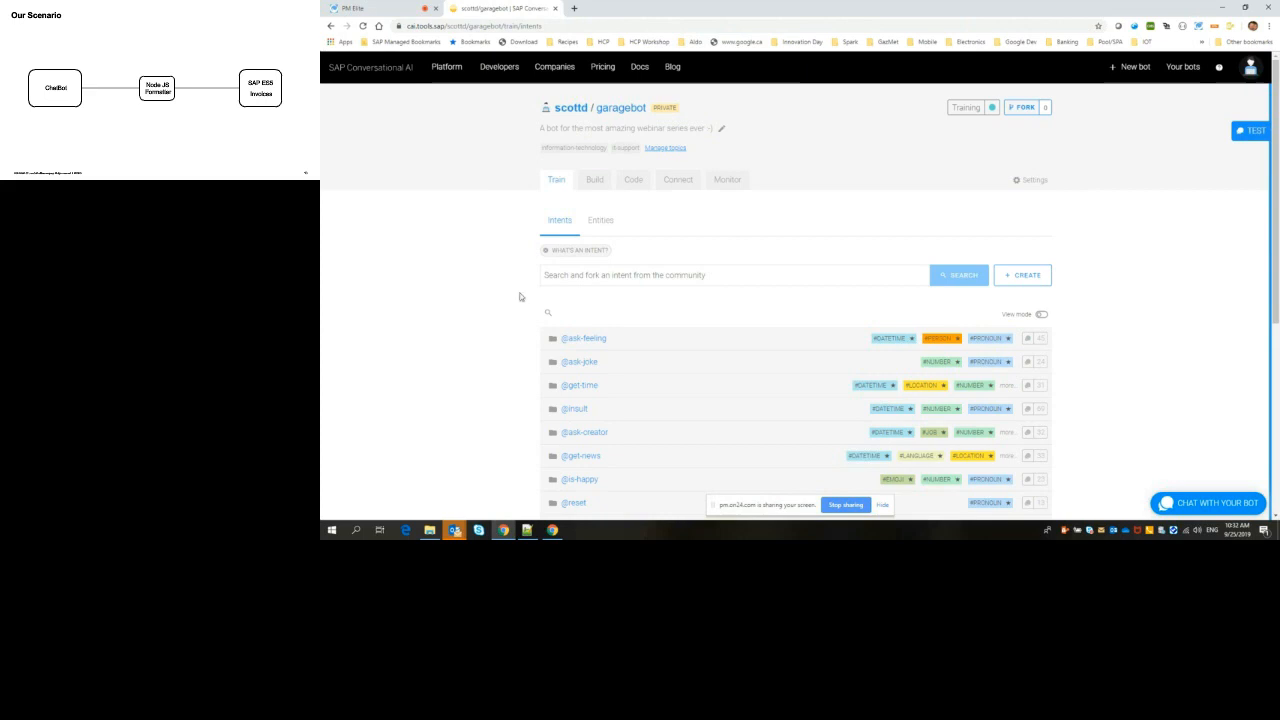
{"action": "left_click", "coordinate": [594, 274]}
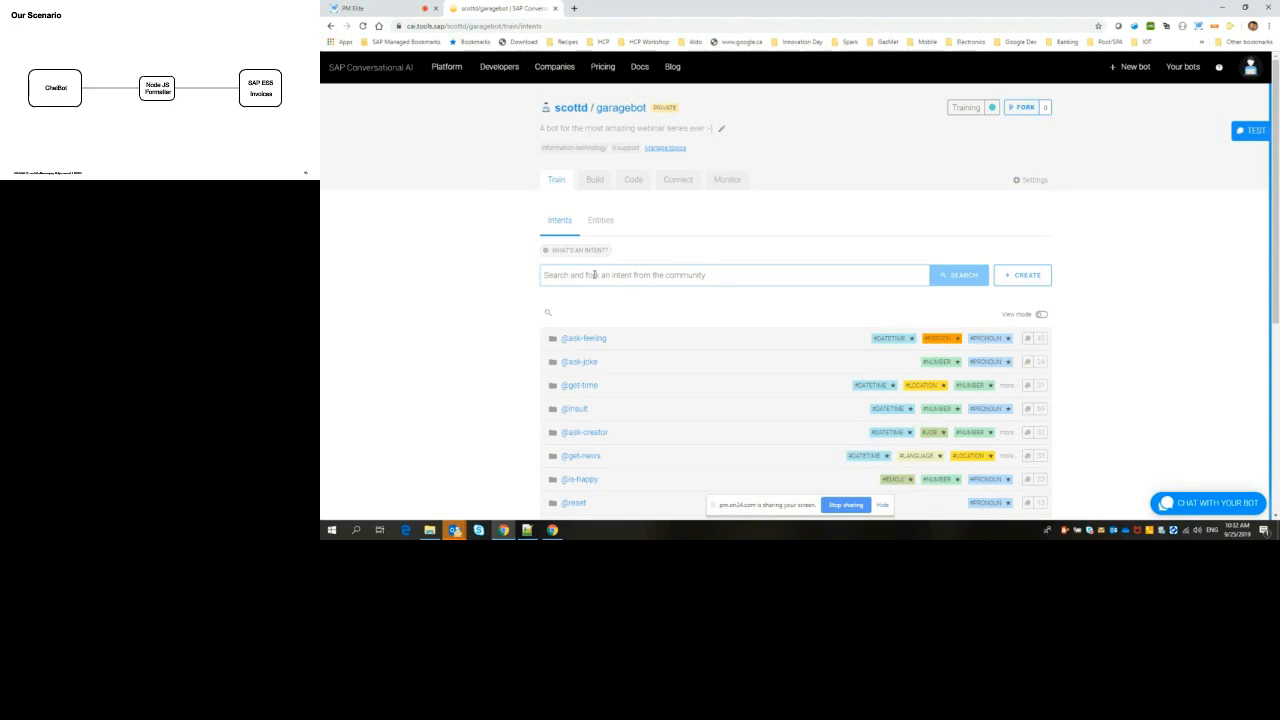
{"action": "type", "text": "ope"}
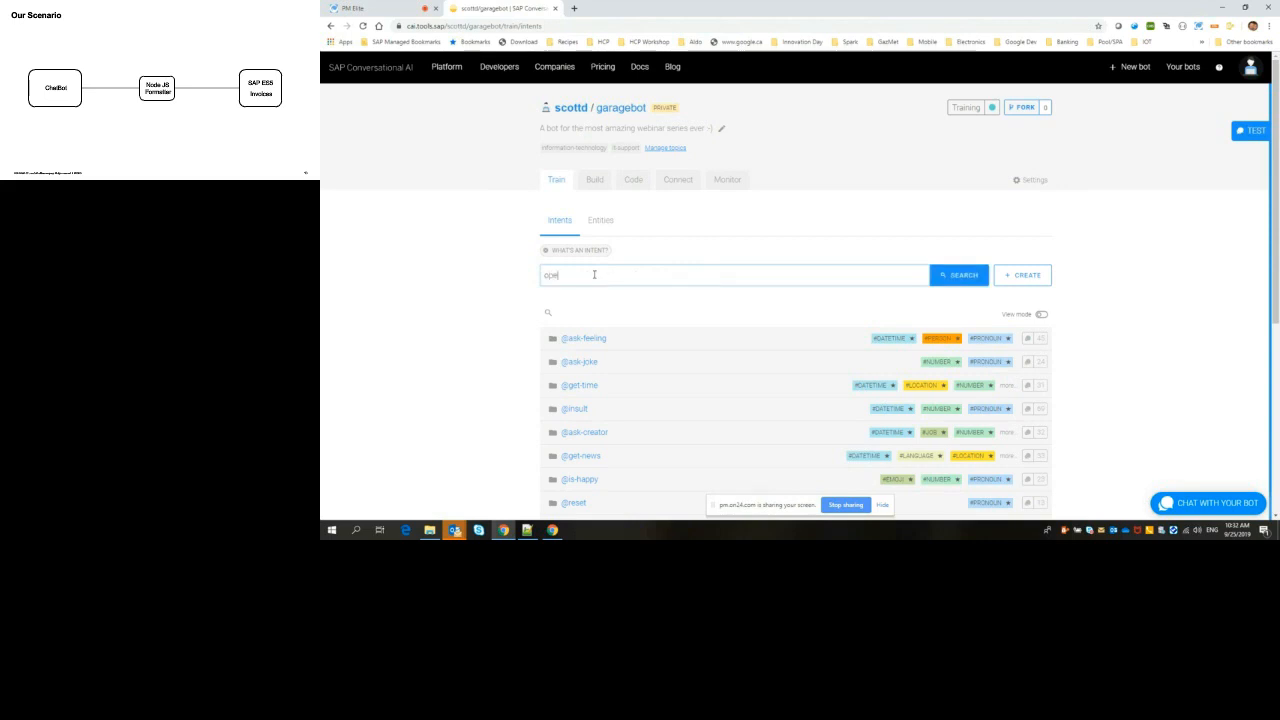
{"action": "type", "text": "n orders"}
{"action": "key", "text": "Return"}
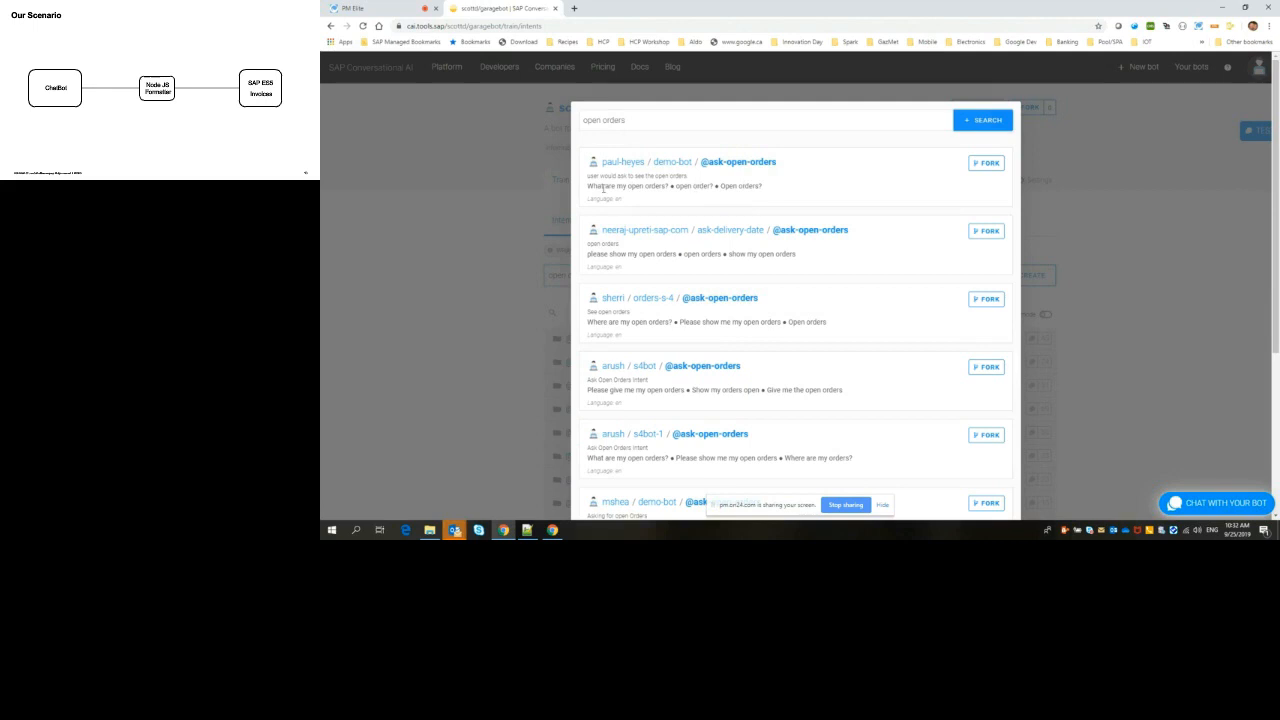
{"action": "left_click_drag", "start_coordinate": [589, 186], "coordinate": [666, 186]}
{"action": "left_click", "coordinate": [988, 165]}
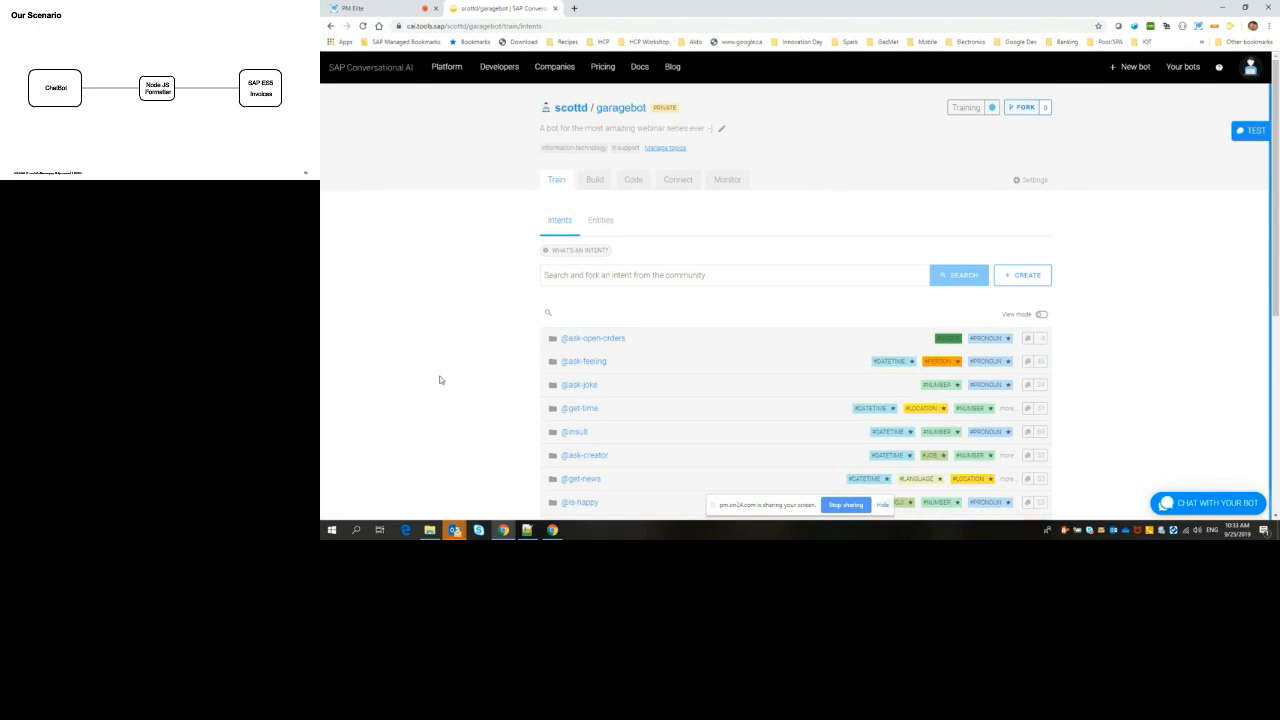
{"action": "left_click", "coordinate": [590, 338]}
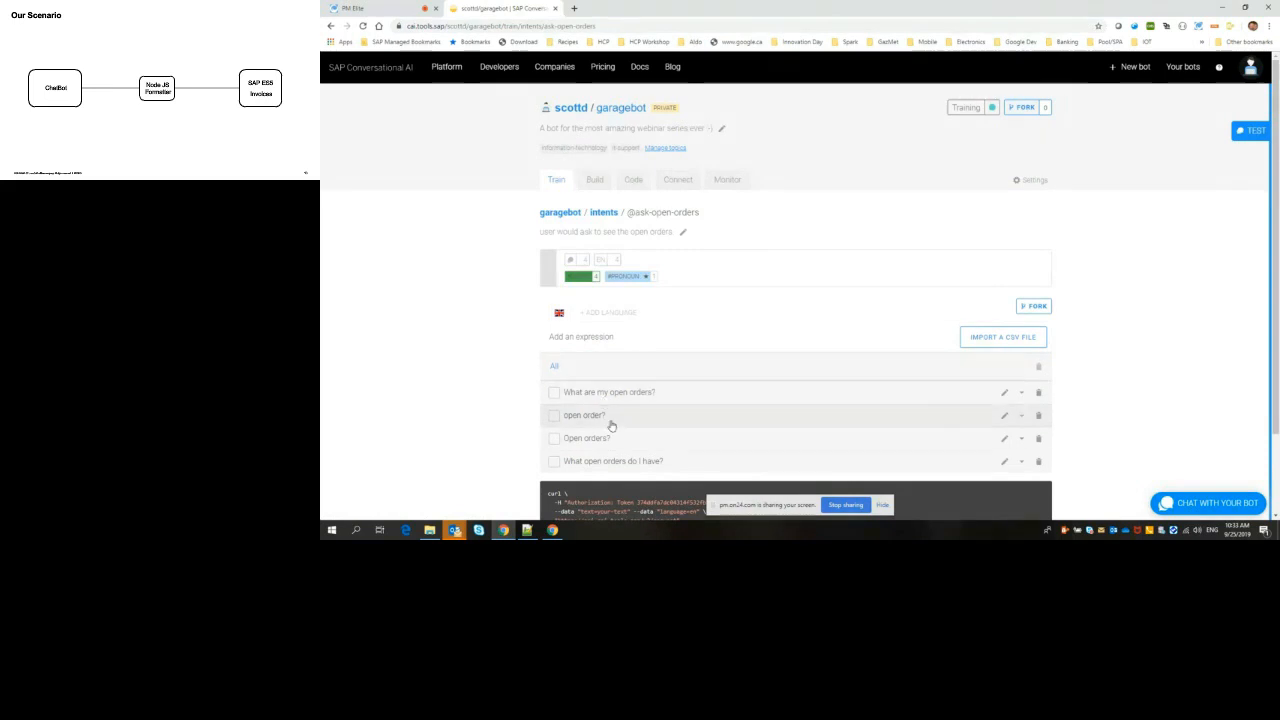
{"action": "scroll", "coordinate": [620, 442], "scroll_direction": "down", "scroll_amount": 1}
{"action": "left_click", "coordinate": [628, 301]}
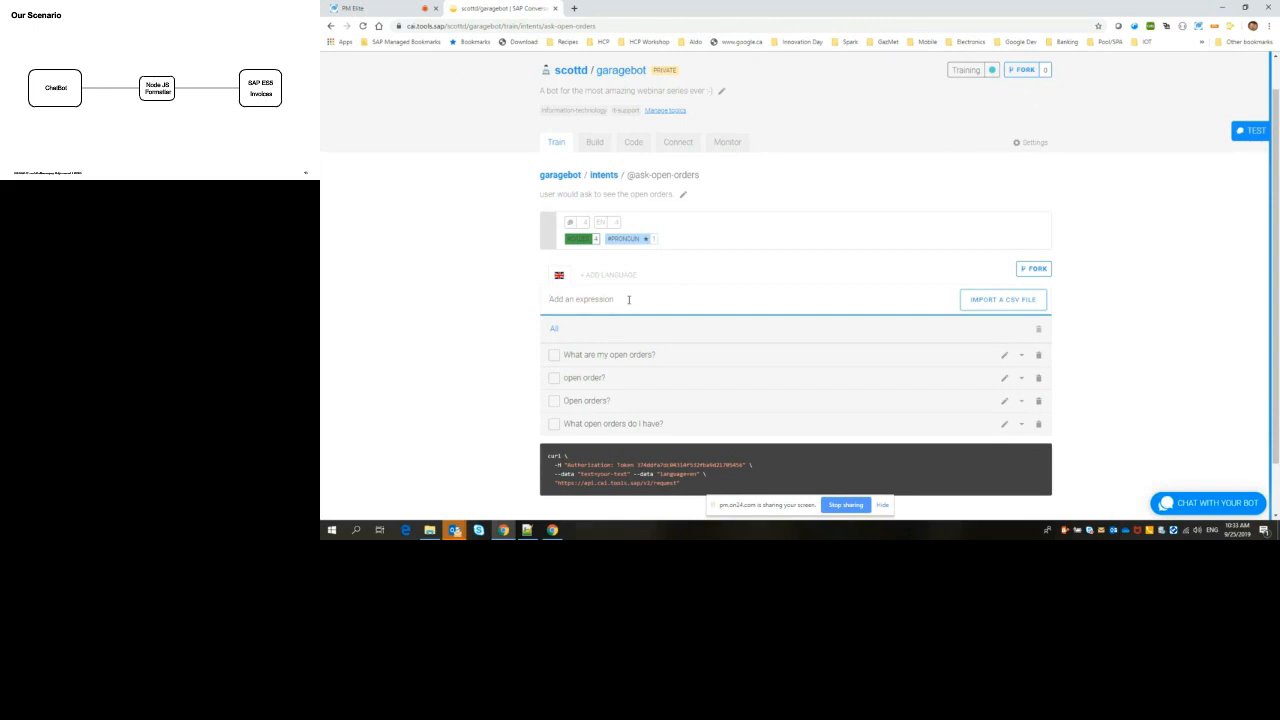
{"action": "type", "text": "O"}
{"action": "key", "text": "BackSpace"}
{"action": "type", "text": "Open my orders?"}
{"action": "key", "text": "Return"}
{"action": "type", "text": "My open or"}
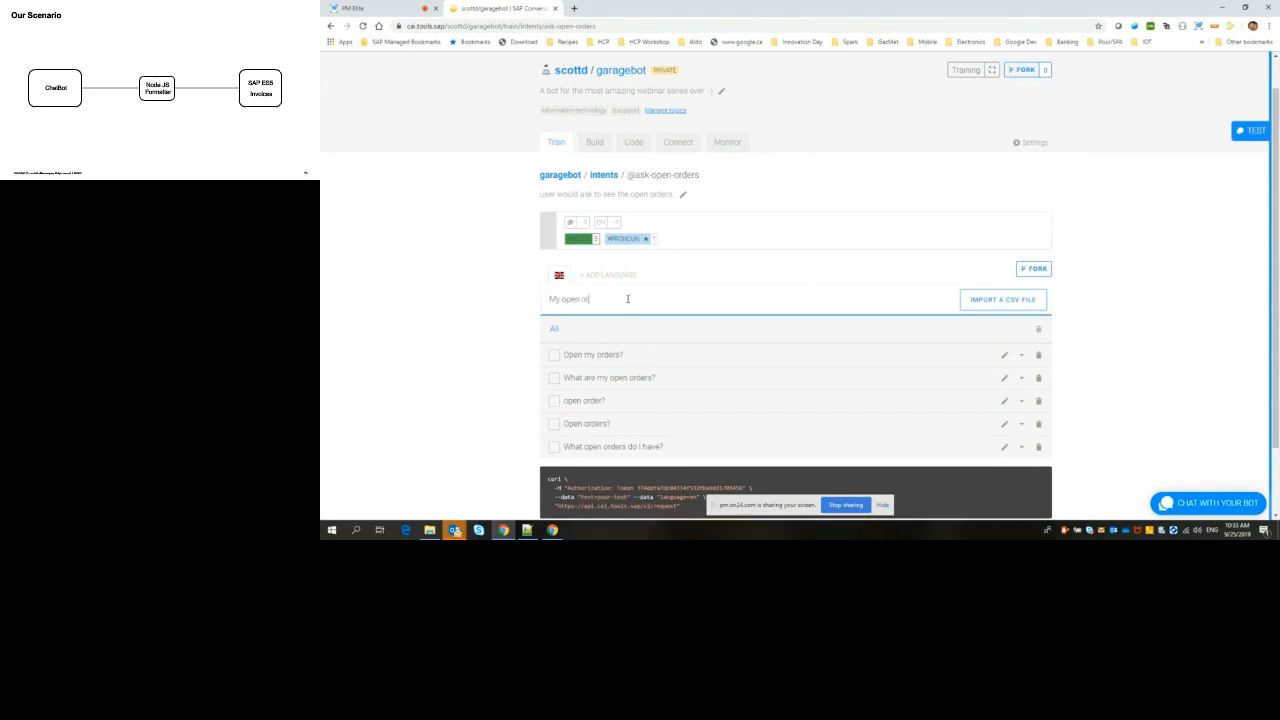
{"action": "type", "text": "ders?"}
{"action": "key", "text": "Return"}
{"action": "type", "text": "Can I see my open orders"}
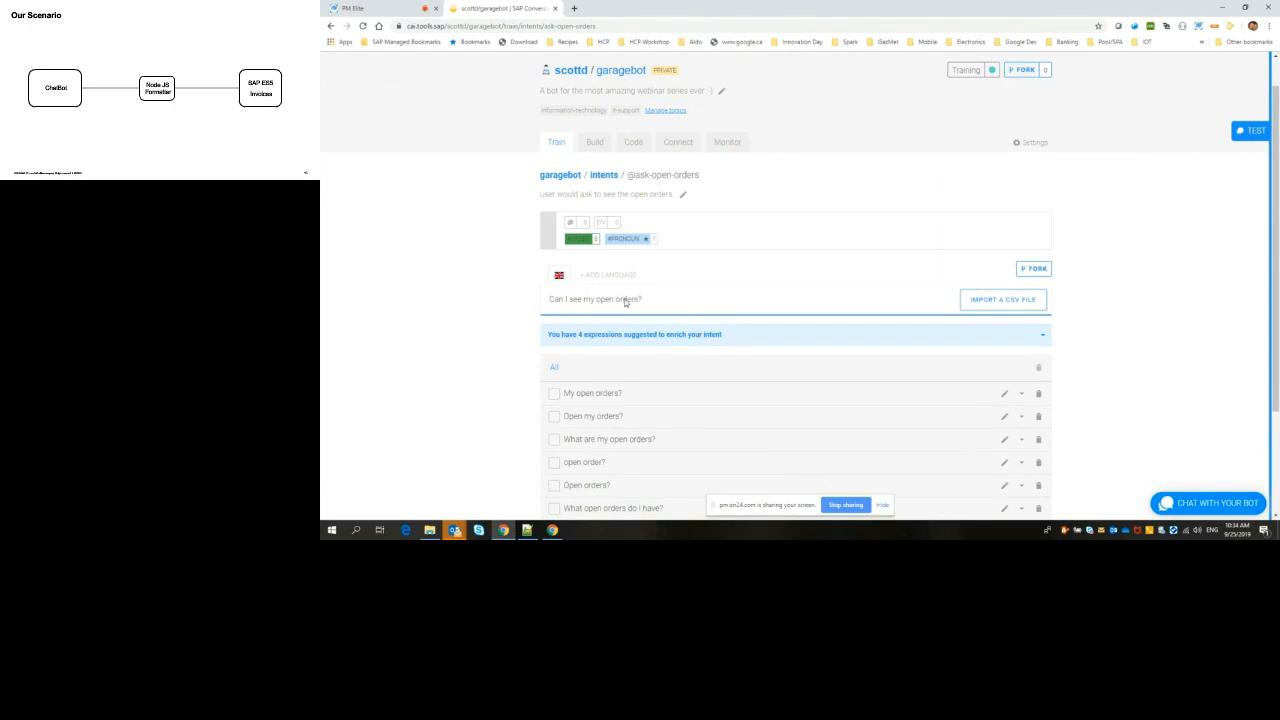
{"action": "key", "text": "Return"}
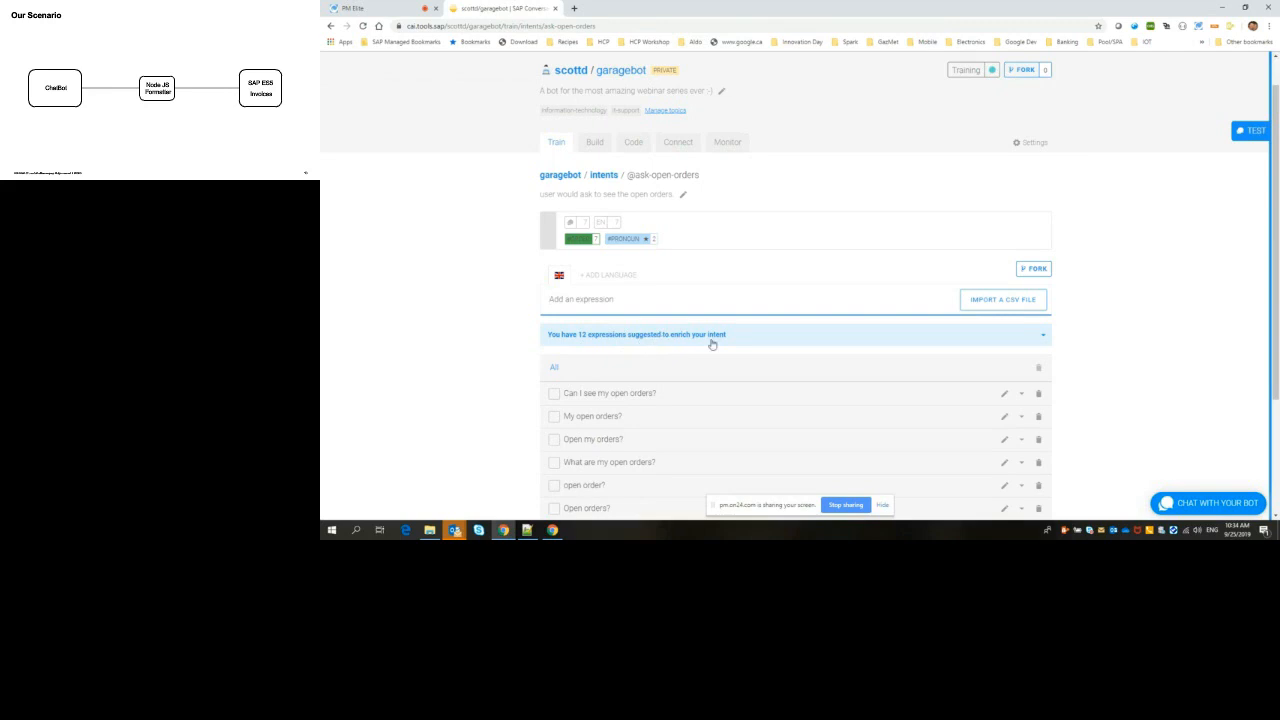
Step: Add the suggested expressions "My open order?" and "Can I see my orders open?" to the intent, then collapse the suggestions
{"action": "scroll", "coordinate": [712, 343], "scroll_direction": "down", "scroll_amount": 2}
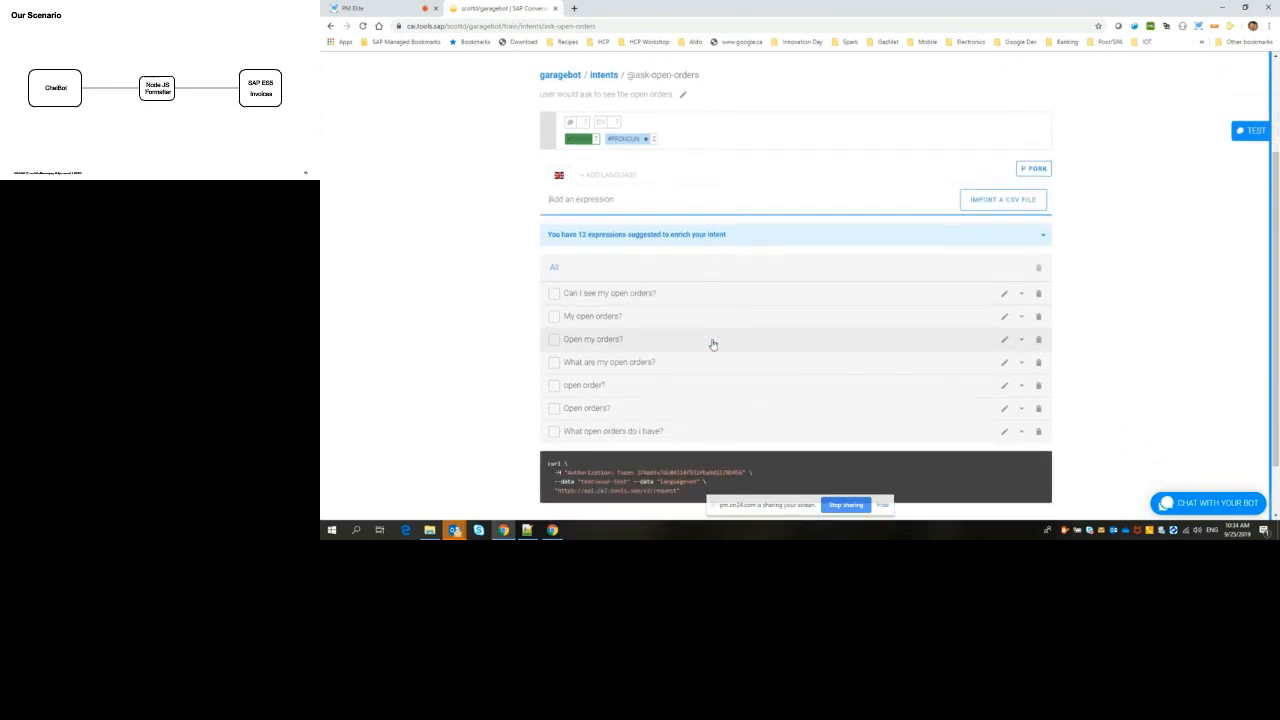
{"action": "left_click", "coordinate": [660, 236]}
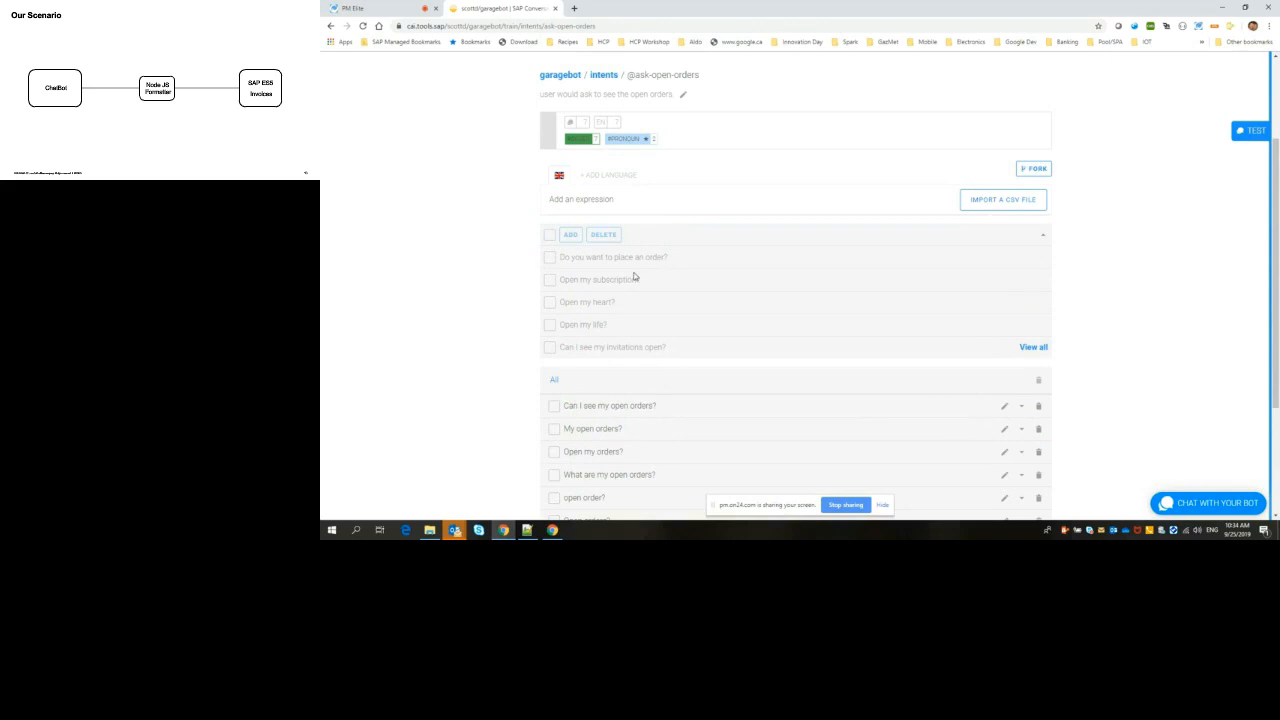
{"action": "scroll", "coordinate": [634, 276], "scroll_direction": "down", "scroll_amount": 1}
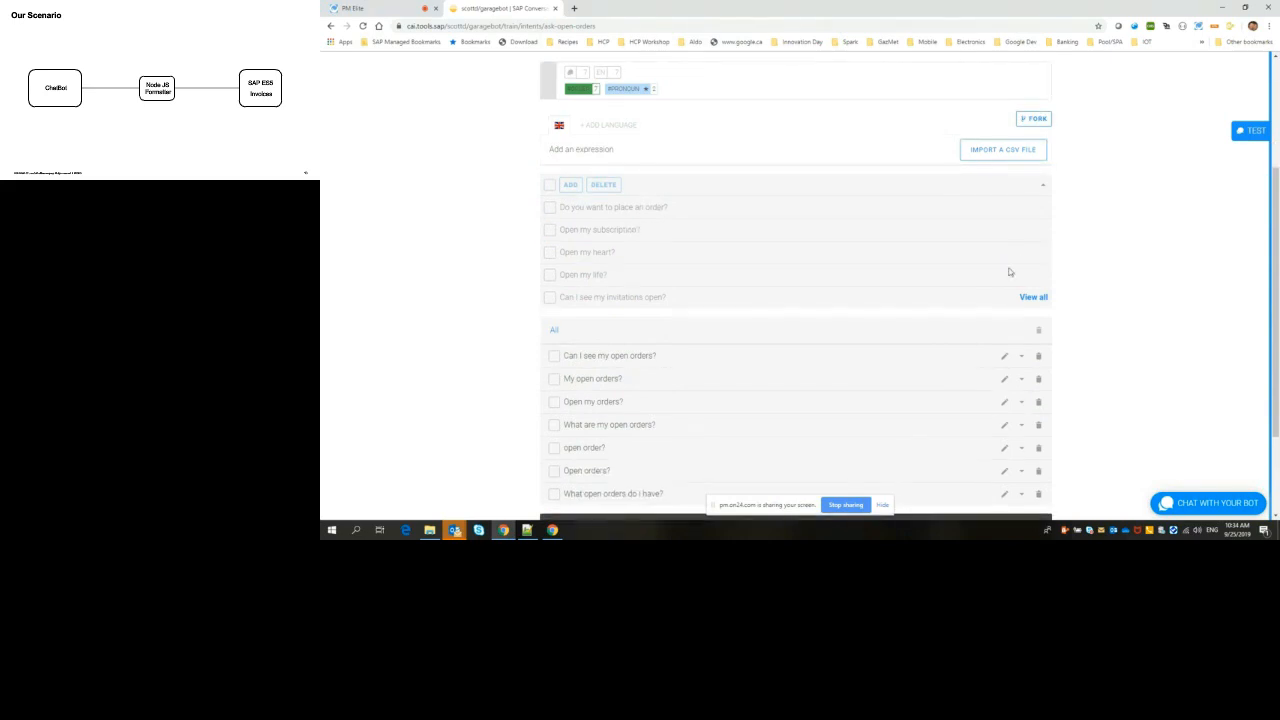
{"action": "left_click", "coordinate": [1031, 298]}
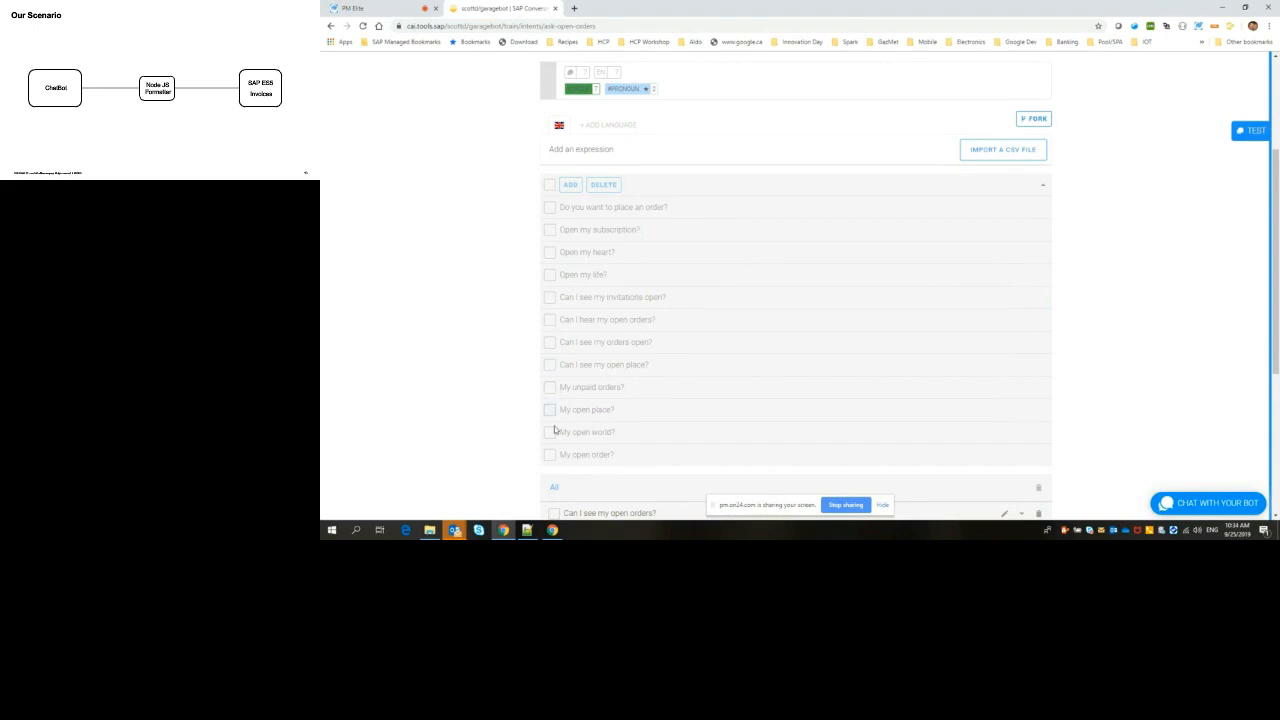
{"action": "left_click", "coordinate": [550, 456]}
{"action": "left_click", "coordinate": [565, 185]}
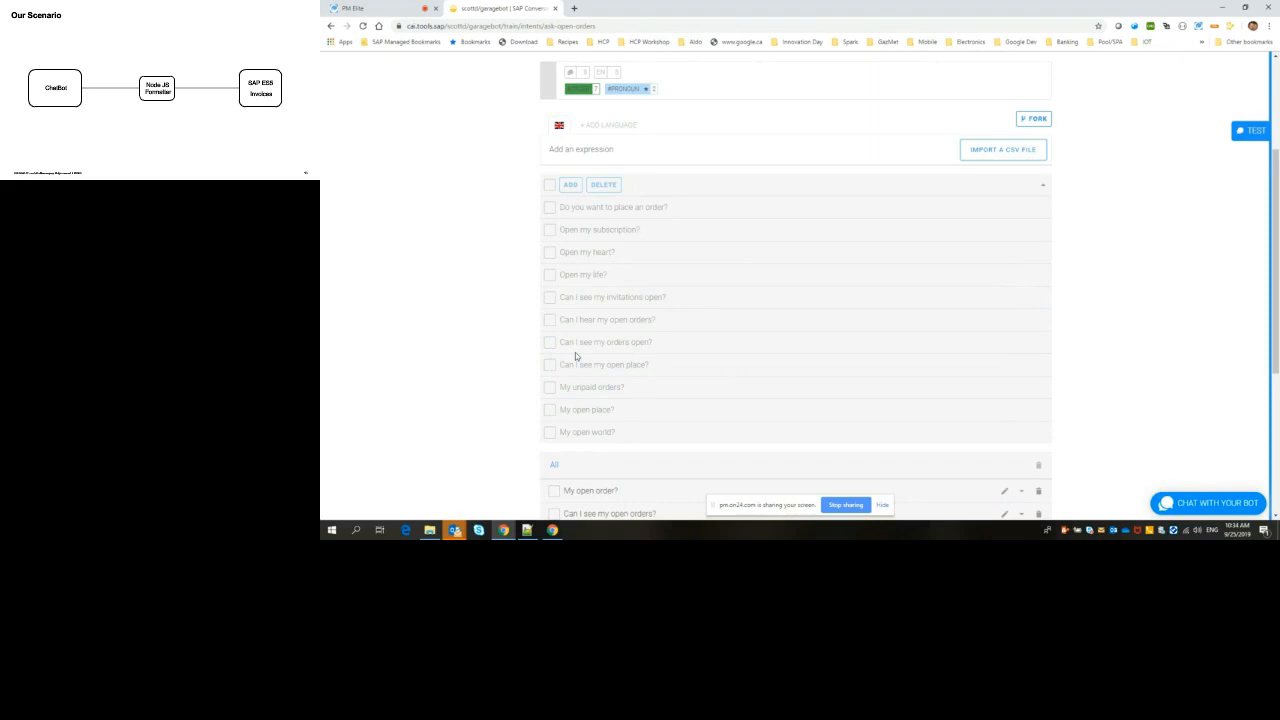
{"action": "left_click", "coordinate": [550, 343]}
{"action": "left_click", "coordinate": [568, 185]}
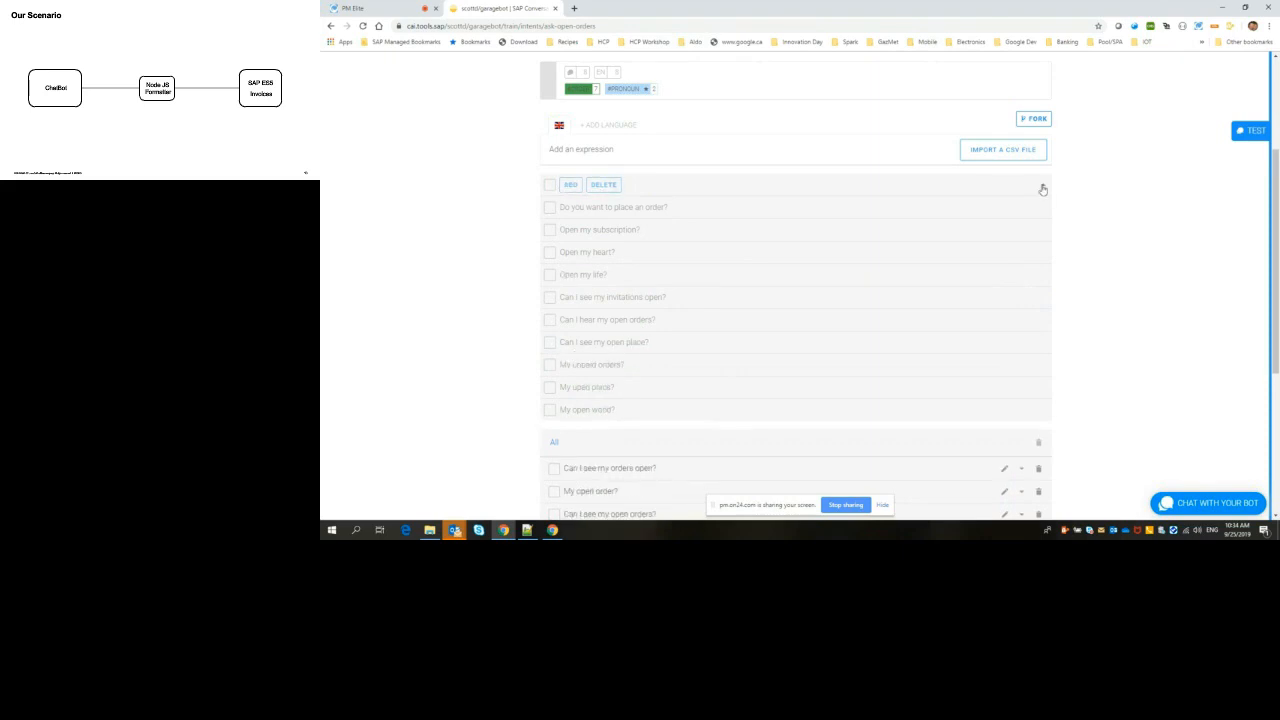
{"action": "left_click", "coordinate": [1043, 187]}
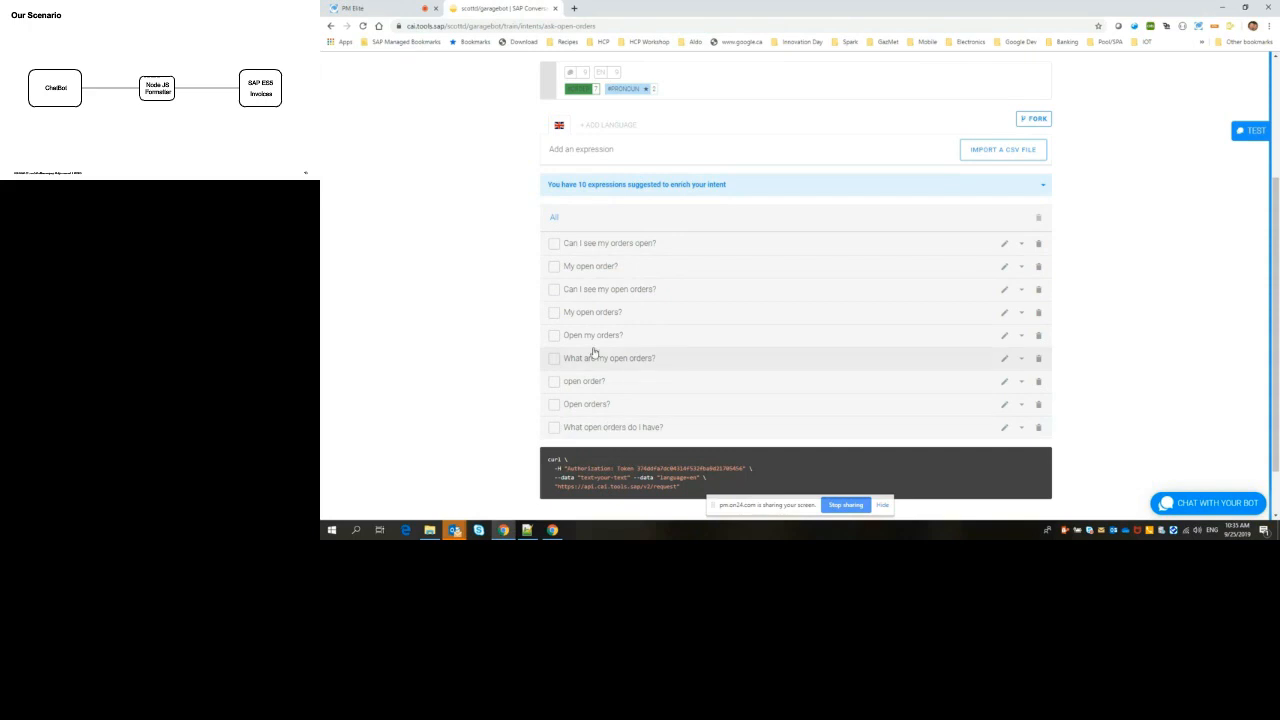
Step: Inspect the entities tagged in the expressions "My open order?", "Can I see my open orders?", "My open orders?" and "Open my orders?"
{"action": "left_click", "coordinate": [605, 266]}
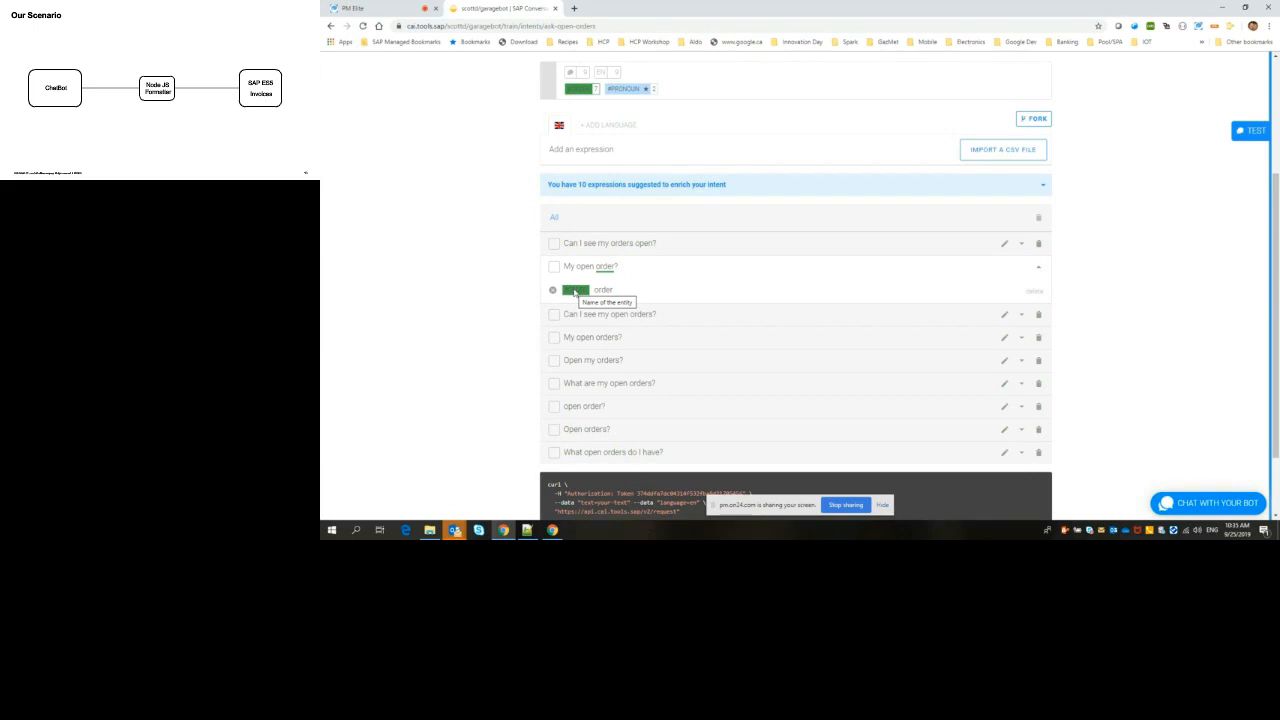
{"action": "left_click", "coordinate": [633, 320]}
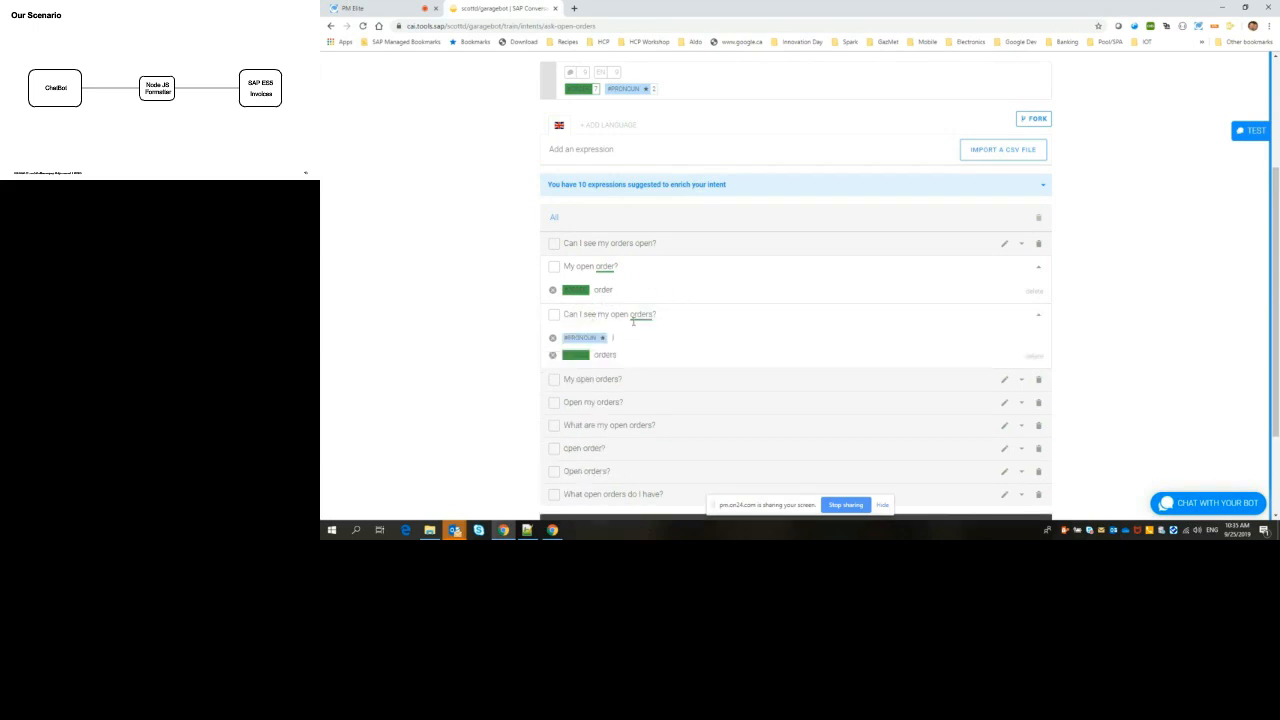
{"action": "left_click", "coordinate": [604, 379]}
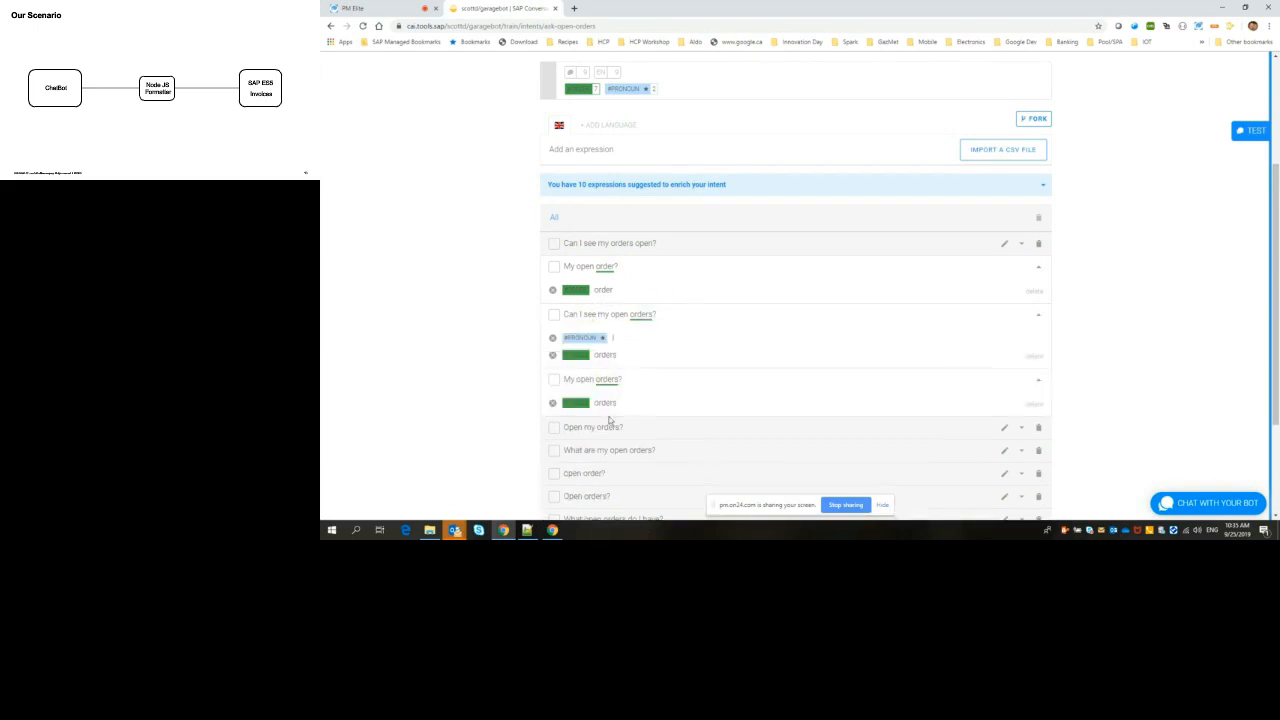
{"action": "left_click", "coordinate": [610, 425]}
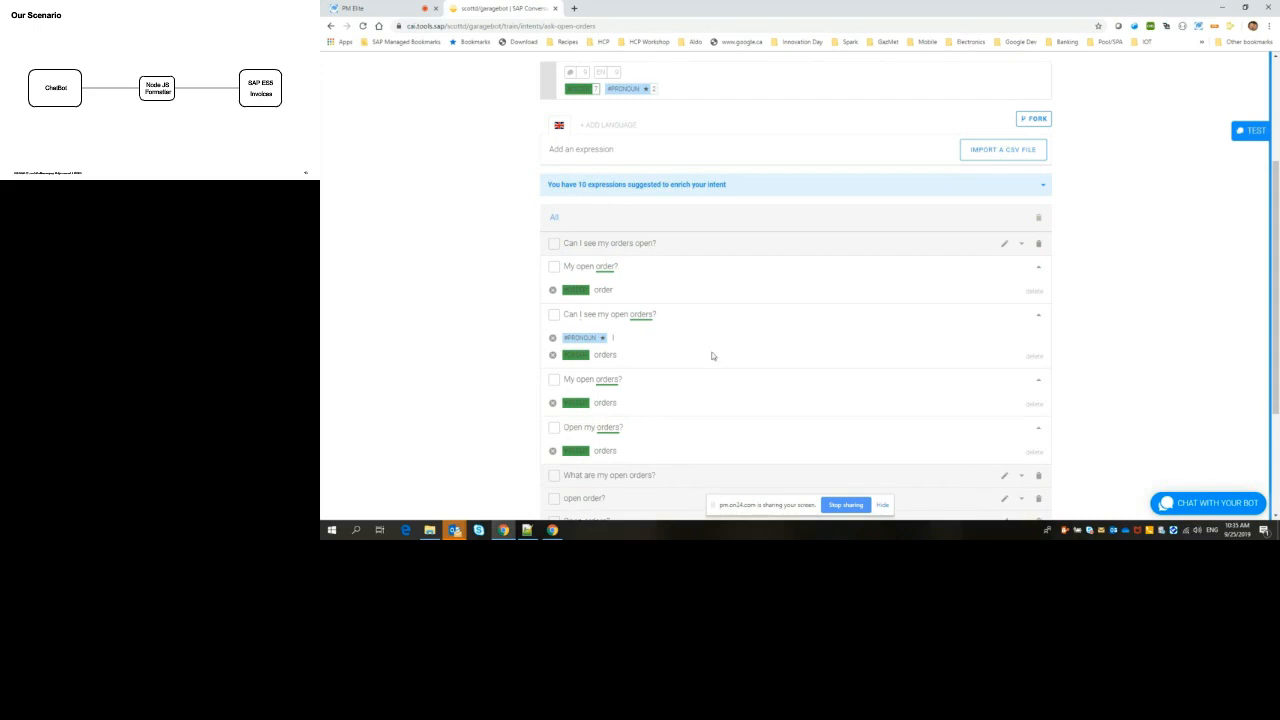
{"action": "left_click", "coordinate": [637, 162]}
{"action": "left_click", "coordinate": [1038, 267]}
{"action": "left_click", "coordinate": [1037, 292]}
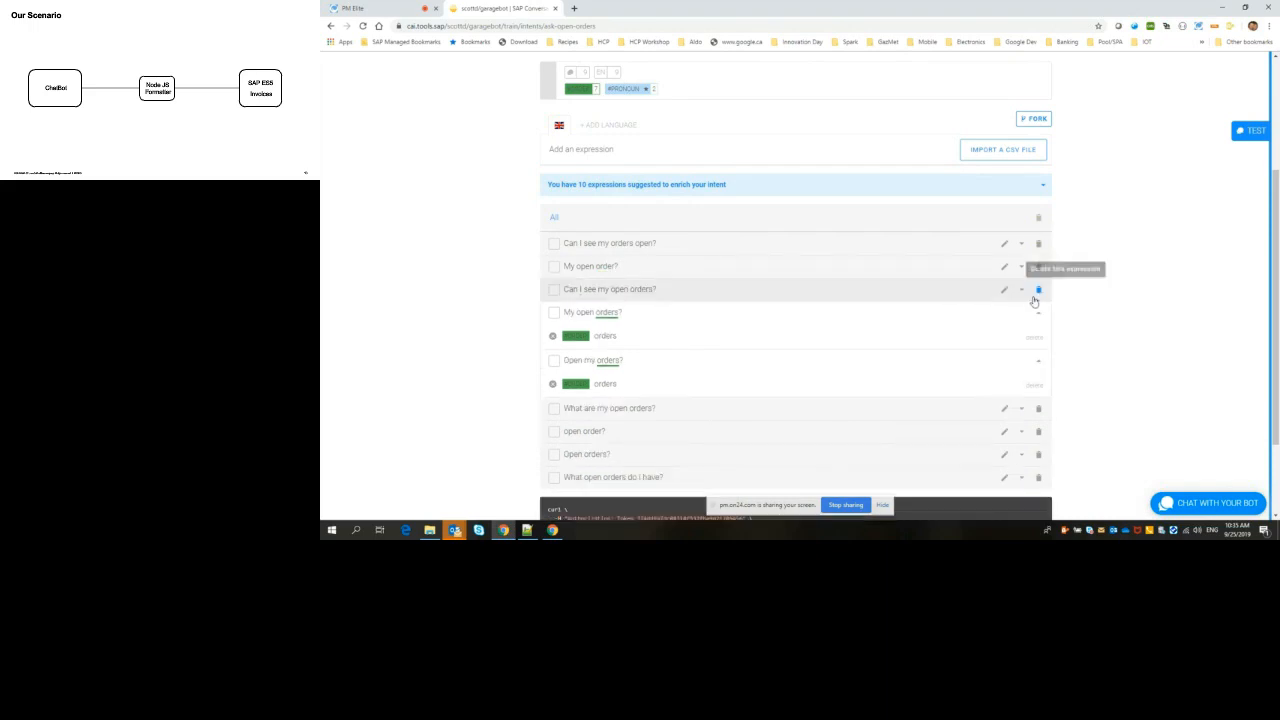
{"action": "left_click", "coordinate": [1037, 311]}
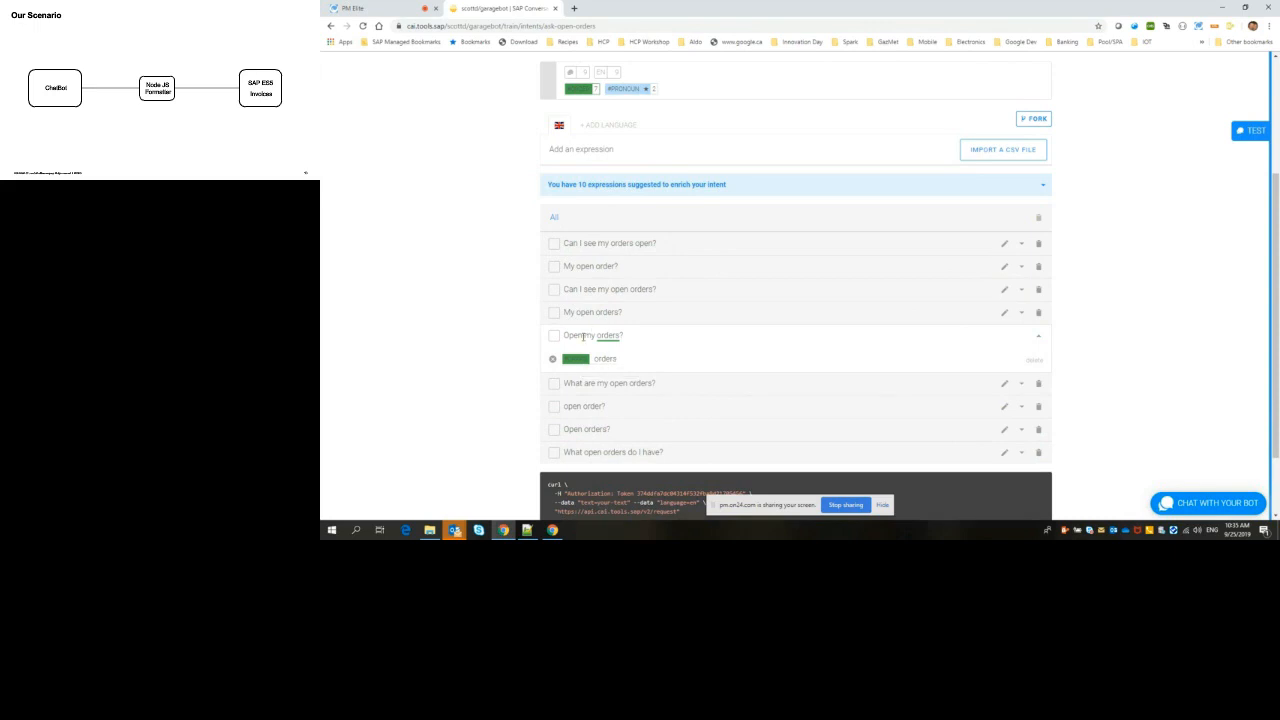
Step: Check the entity tagging options for the word "open" in "Open my orders?" and "My open orders?" without assigning any entity
{"action": "double_click", "coordinate": [582, 336]}
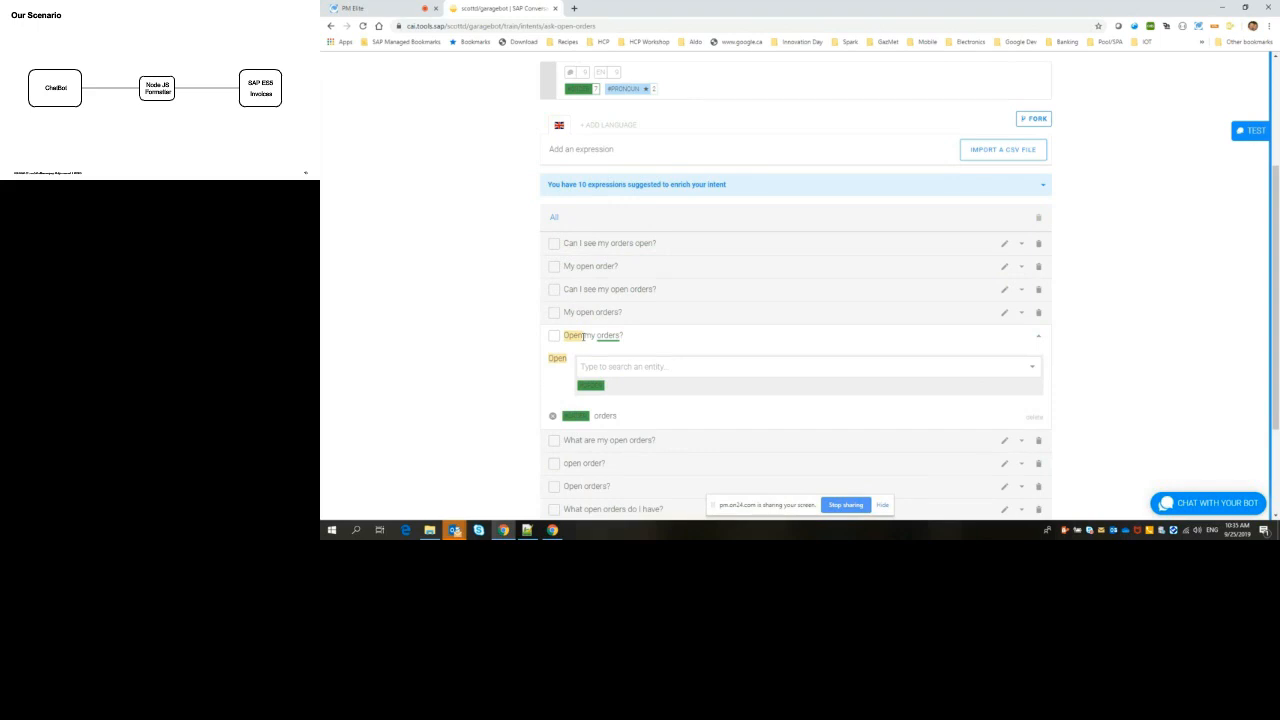
{"action": "left_click", "coordinate": [583, 312]}
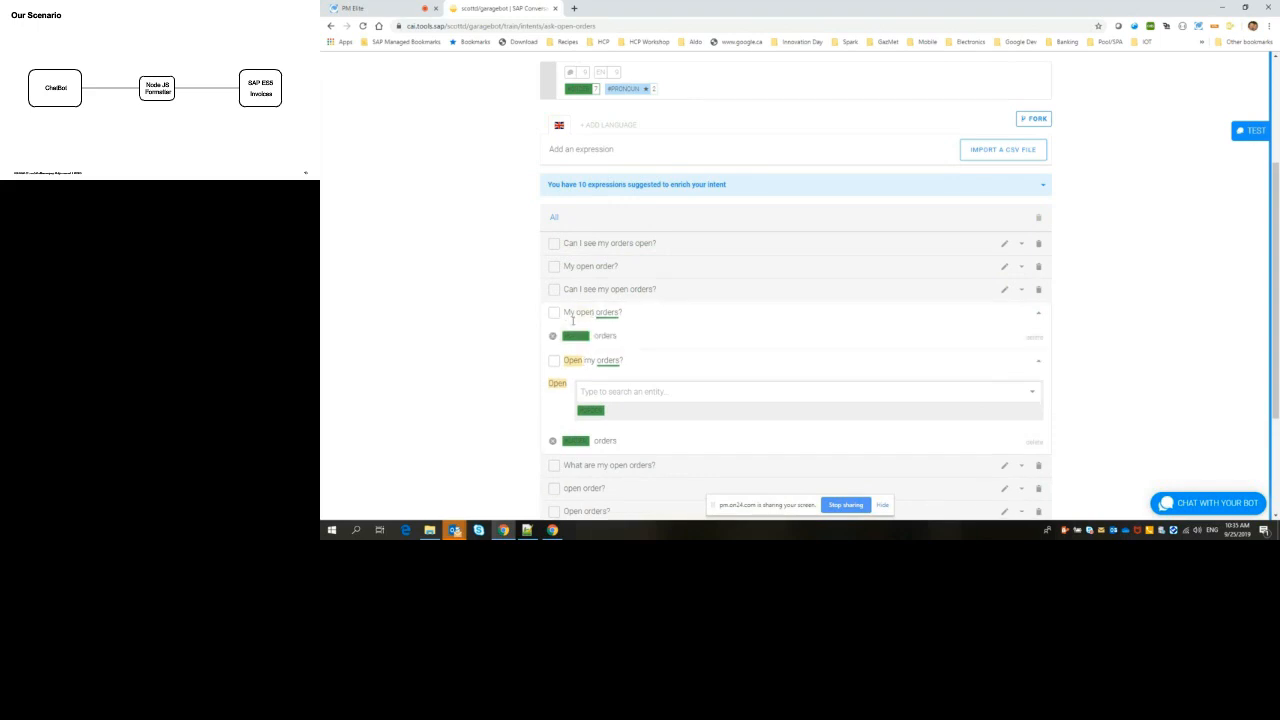
{"action": "double_click", "coordinate": [585, 312]}
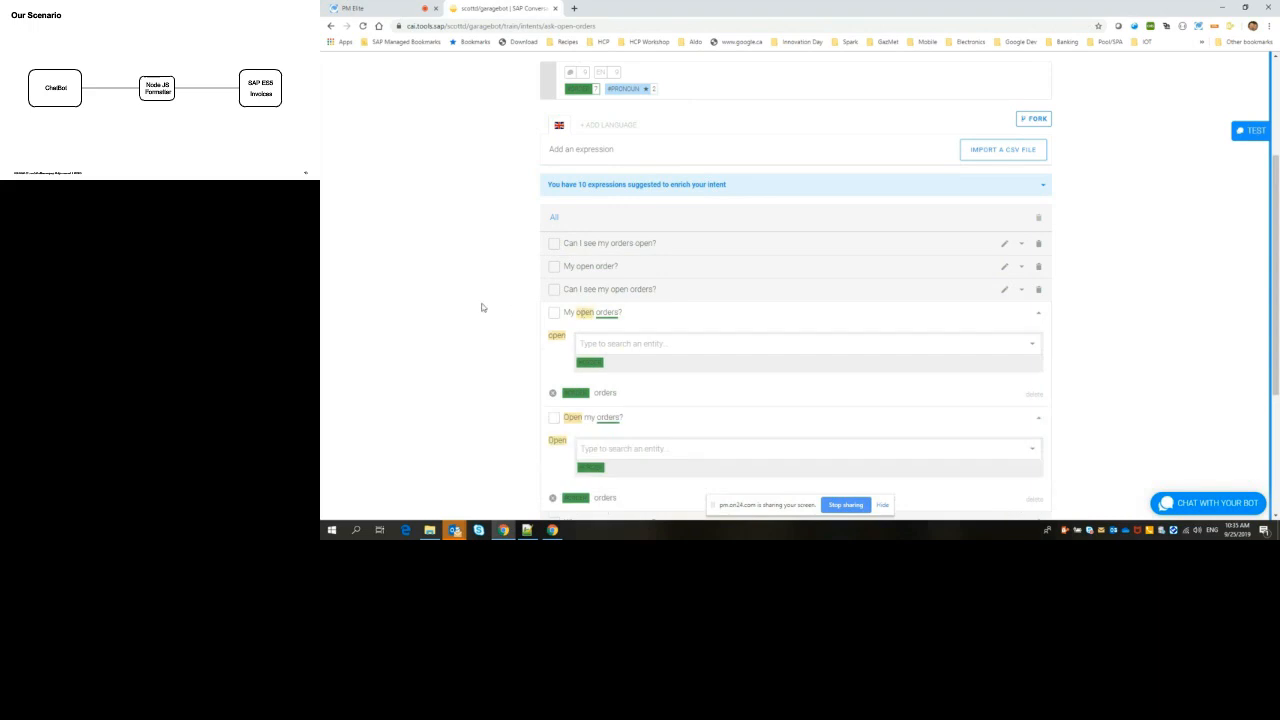
{"action": "left_click", "coordinate": [1040, 316]}
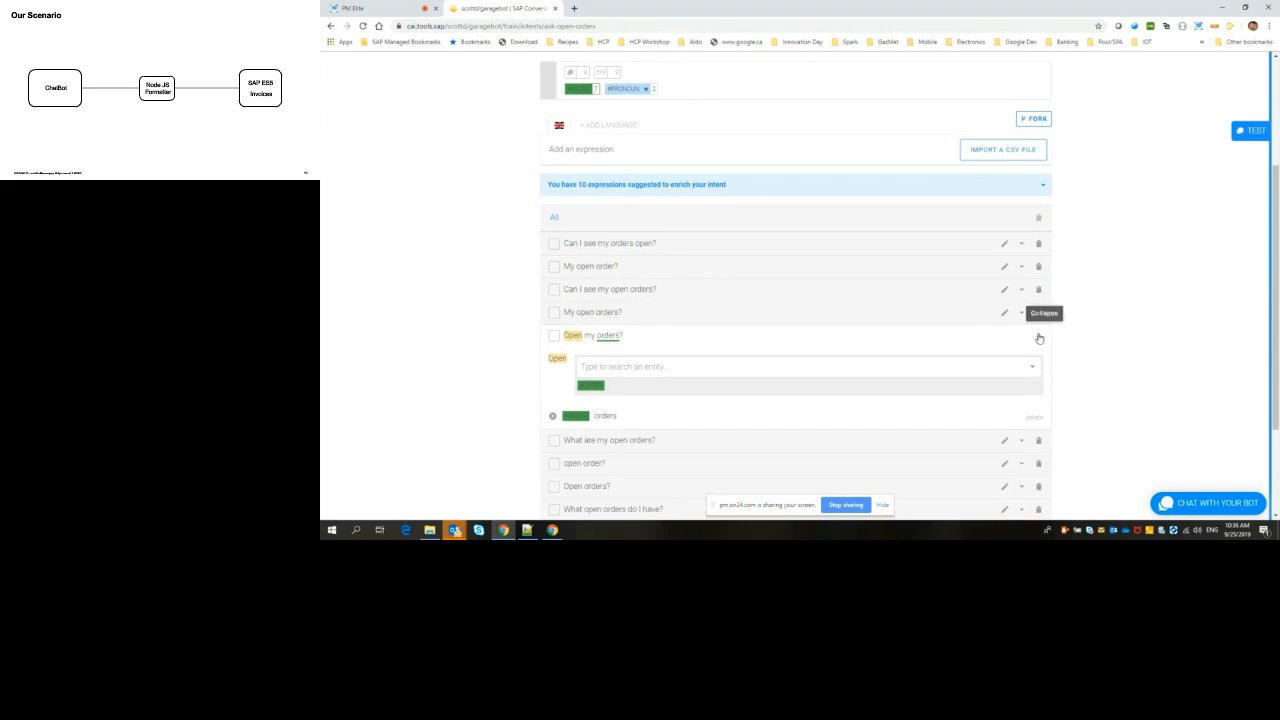
{"action": "left_click", "coordinate": [1038, 336]}
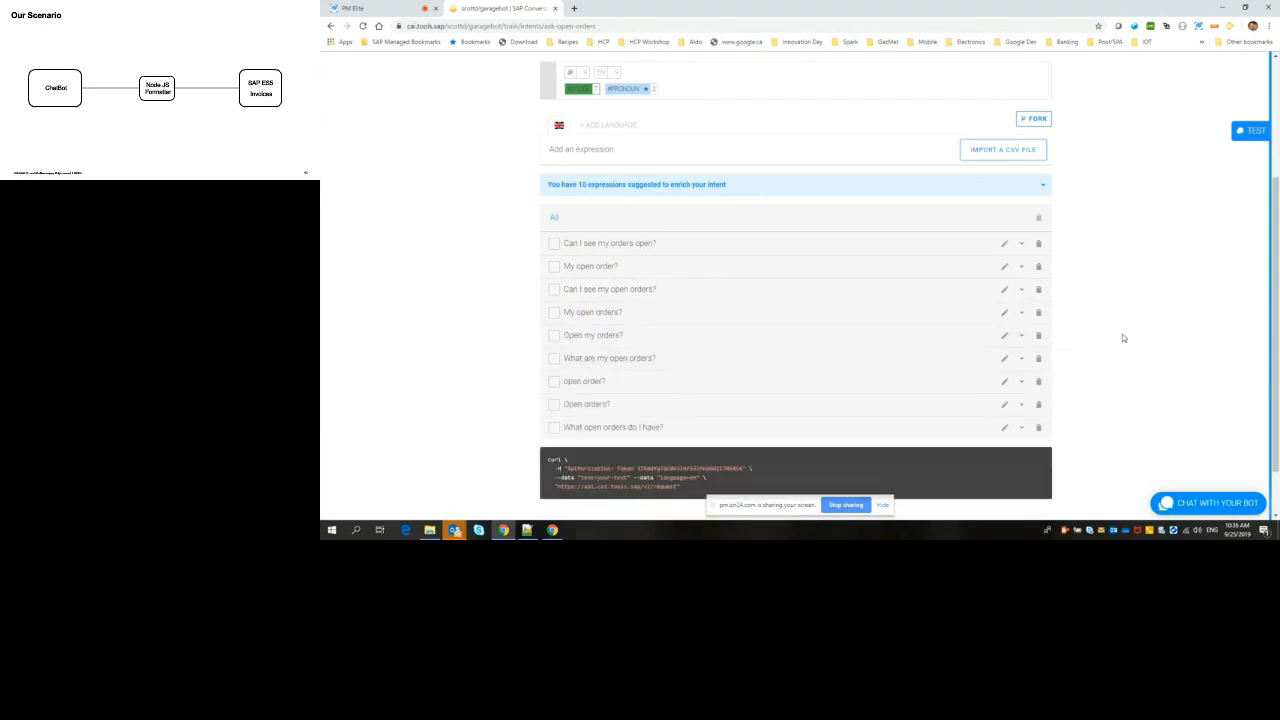
Step: Open the bot's custom order entity and review the values tagged in its intents
{"action": "scroll", "coordinate": [1120, 334], "scroll_direction": "up", "scroll_amount": 3}
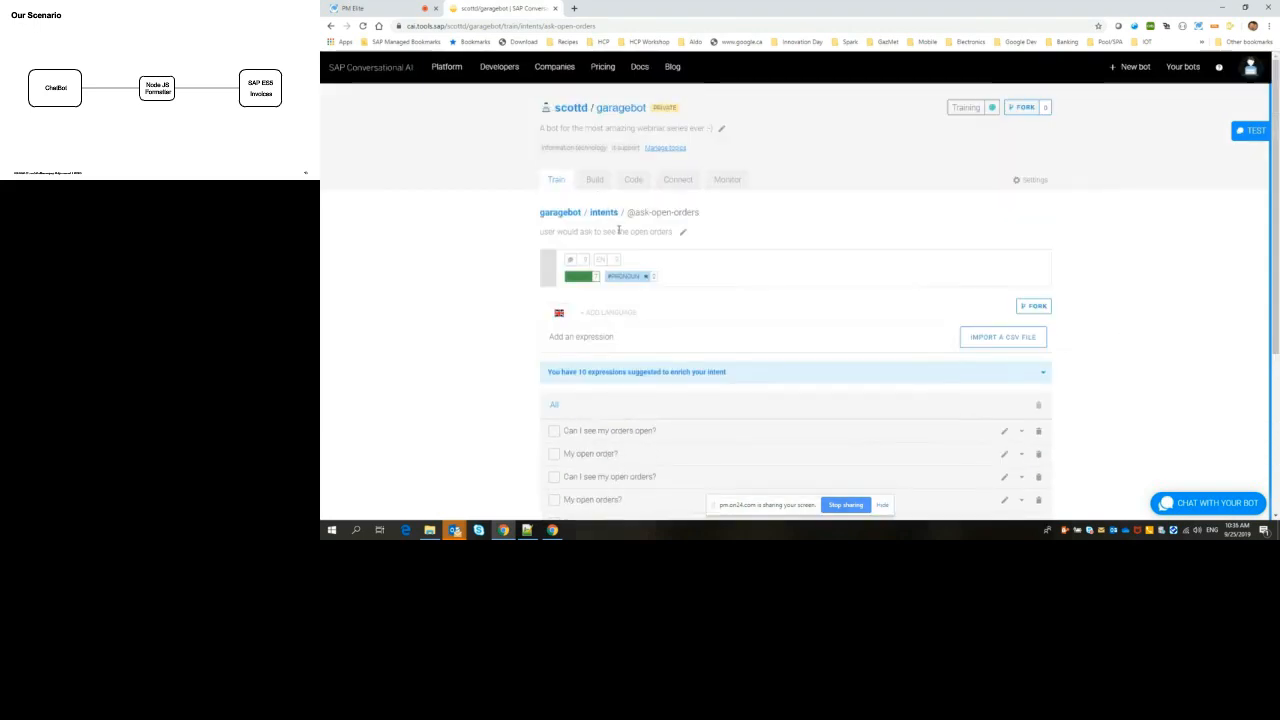
{"action": "left_click", "coordinate": [555, 212]}
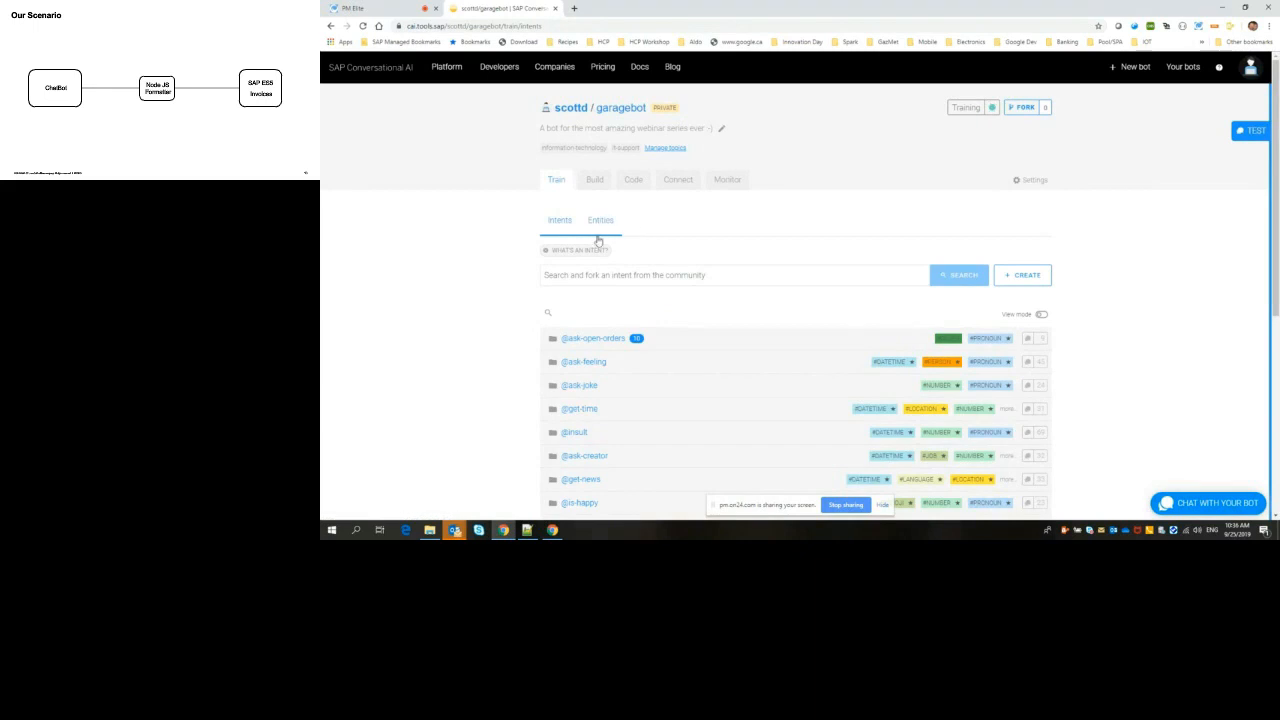
{"action": "left_click", "coordinate": [600, 220]}
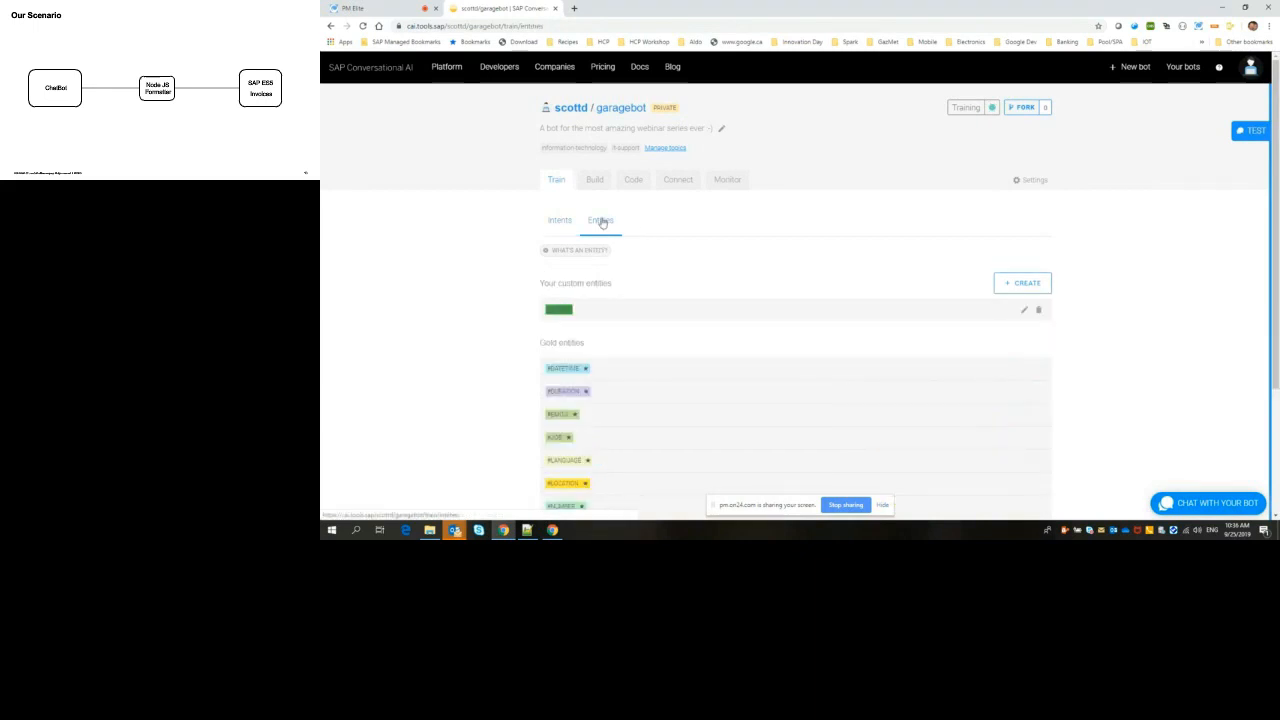
{"action": "left_click", "coordinate": [560, 310]}
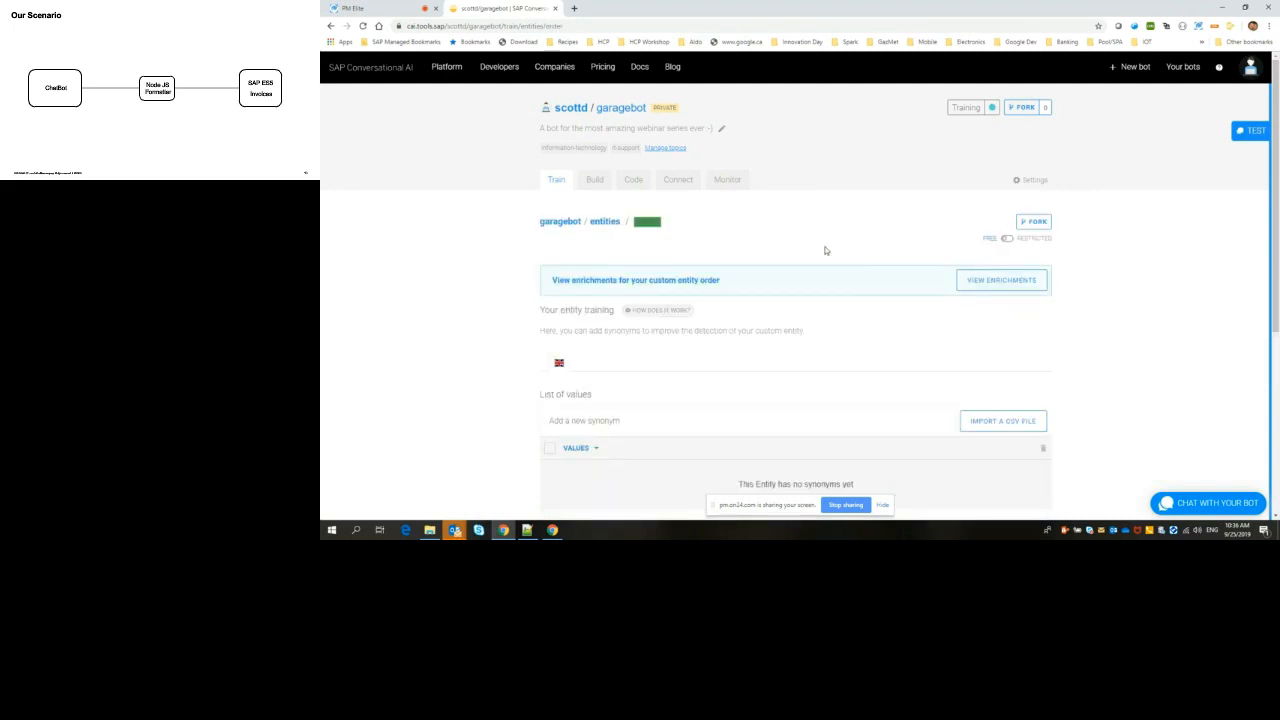
{"action": "scroll", "coordinate": [825, 251], "scroll_direction": "down", "scroll_amount": 2}
{"action": "scroll", "coordinate": [825, 250], "scroll_direction": "down", "scroll_amount": 1}
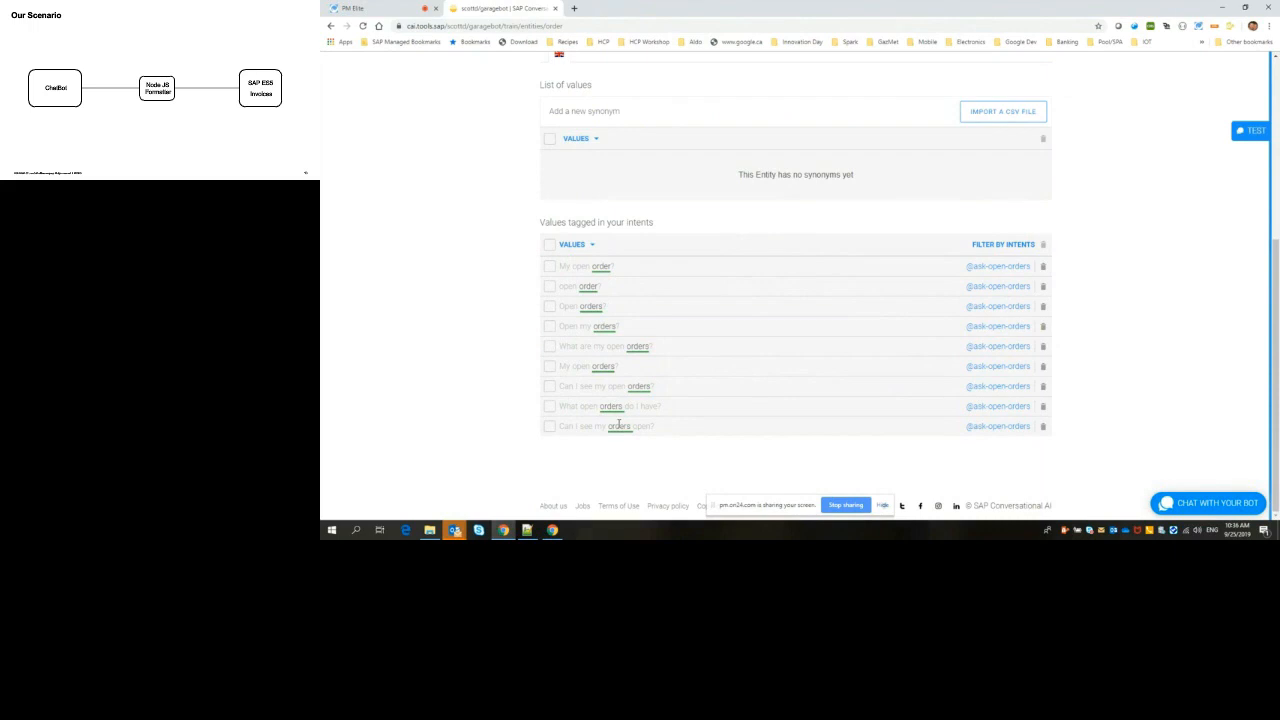
Step: Add the synonym "Open Orders" to the order entity's list of values
{"action": "scroll", "coordinate": [619, 425], "scroll_direction": "up", "scroll_amount": 1}
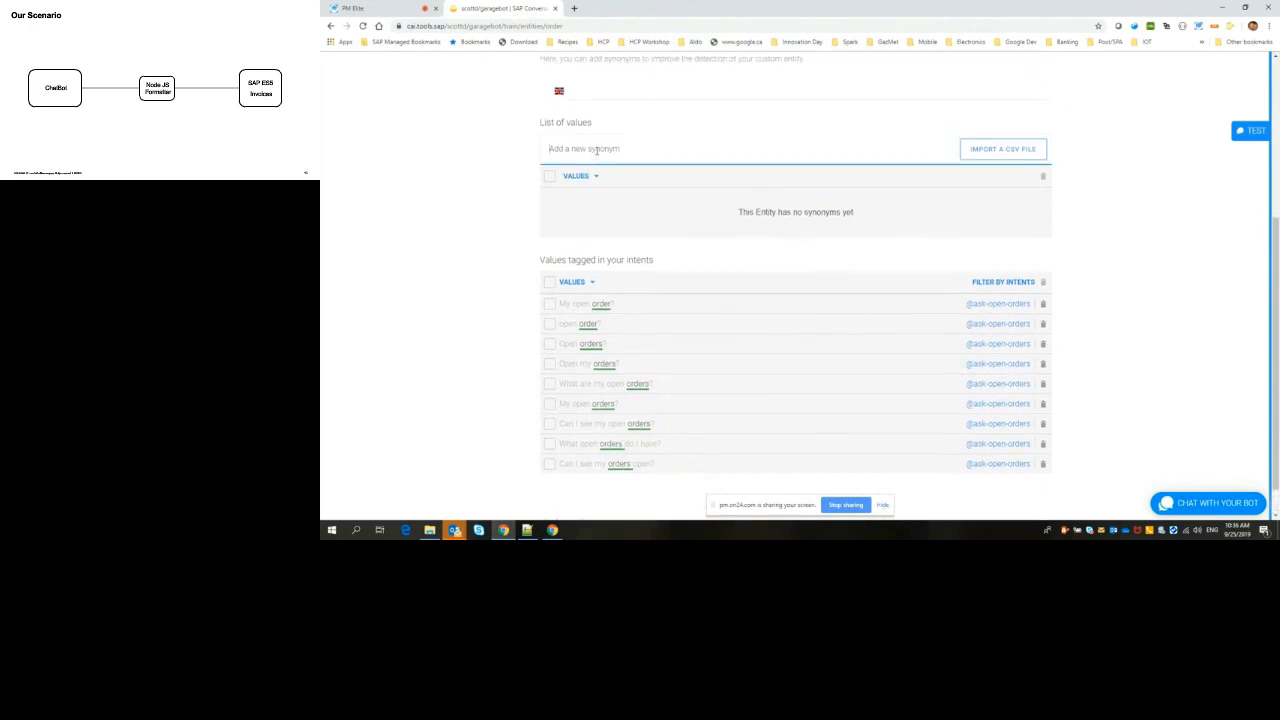
{"action": "type", "text": "Open Orders"}
{"action": "key", "text": "Return"}
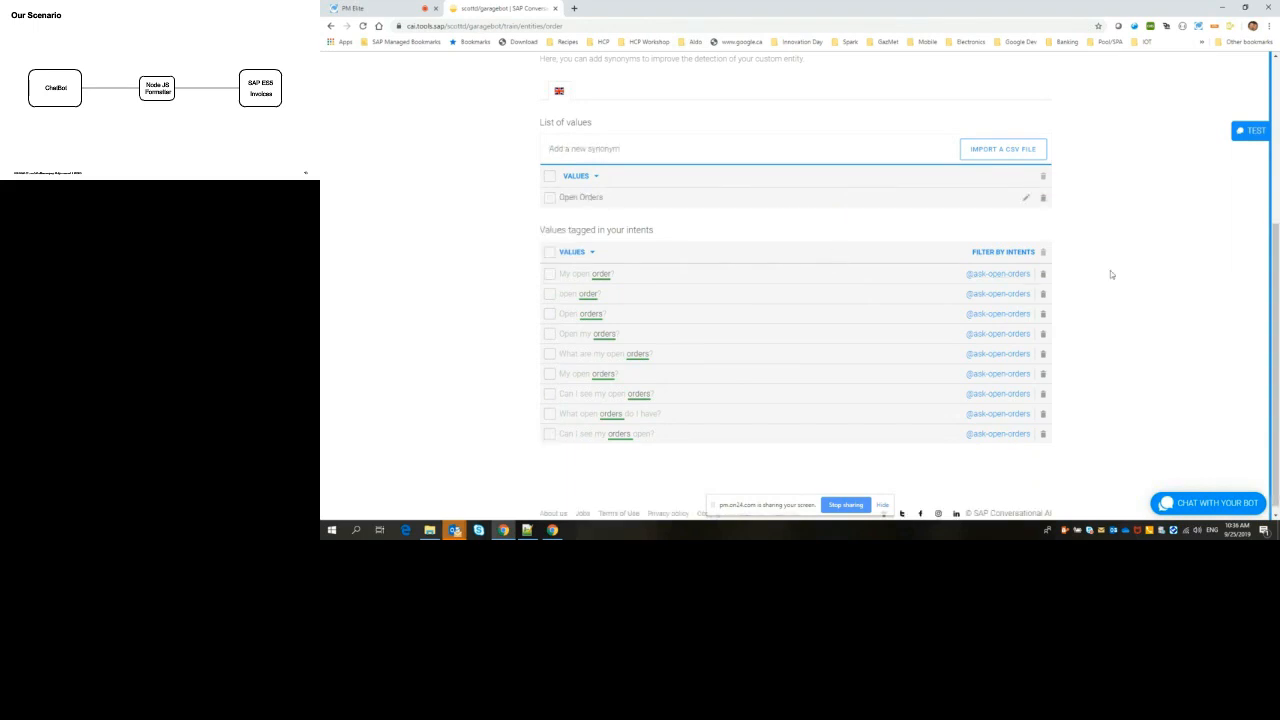
Step: Create a business skill named "getName" in the bot's skill builder and place it beside the greetings skill
{"action": "scroll", "coordinate": [1110, 274], "scroll_direction": "up", "scroll_amount": 5}
{"action": "scroll", "coordinate": [1110, 272], "scroll_direction": "up", "scroll_amount": 1}
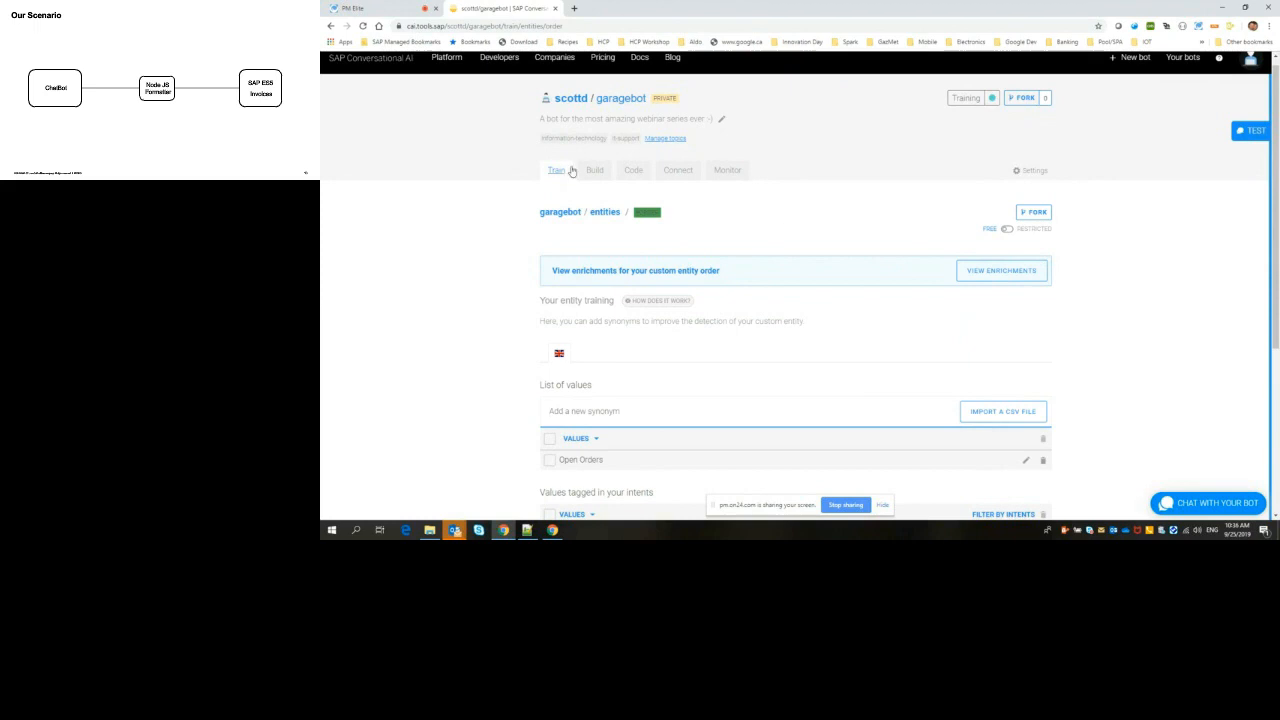
{"action": "left_click", "coordinate": [557, 173]}
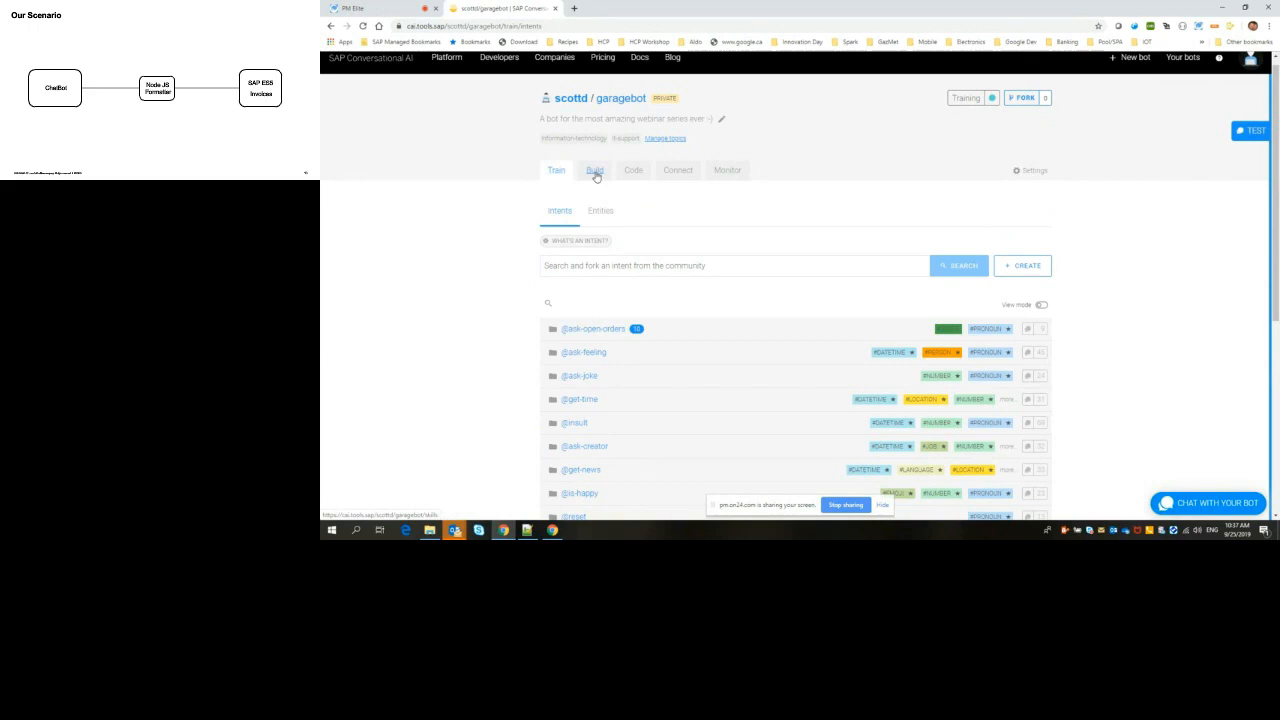
{"action": "left_click", "coordinate": [595, 172]}
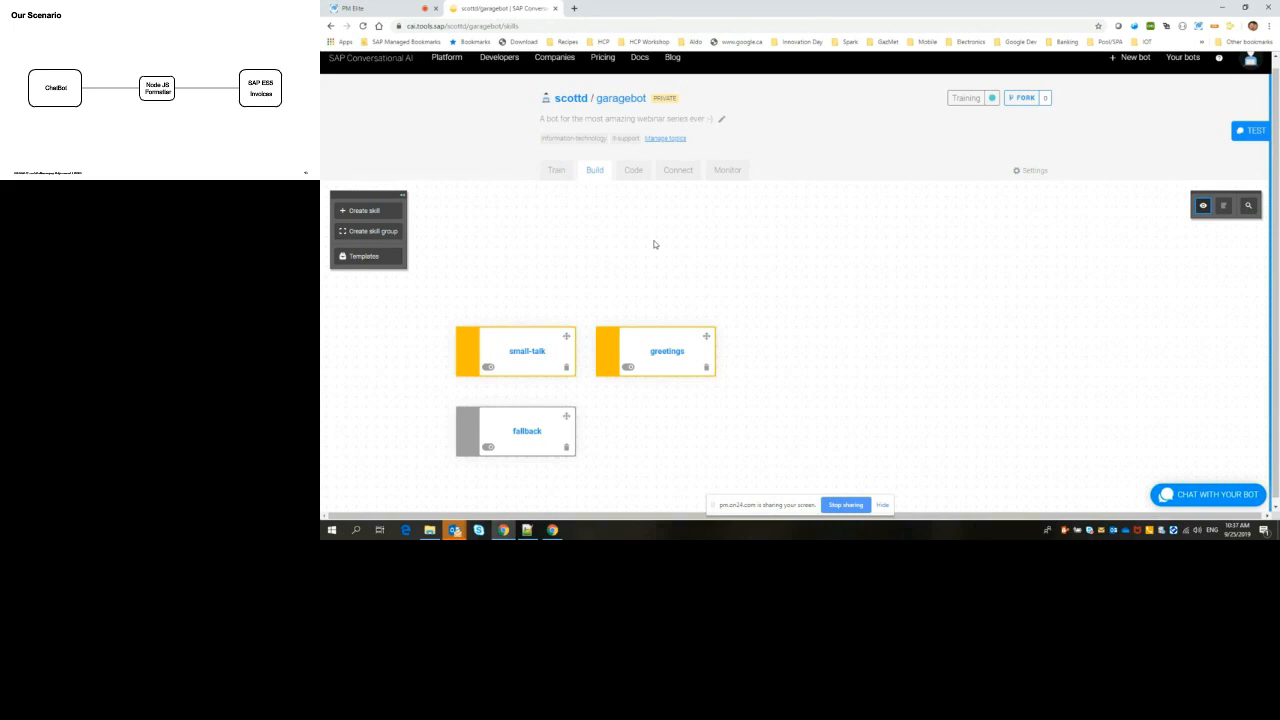
{"action": "left_click", "coordinate": [364, 211]}
{"action": "type", "text": "getName"}
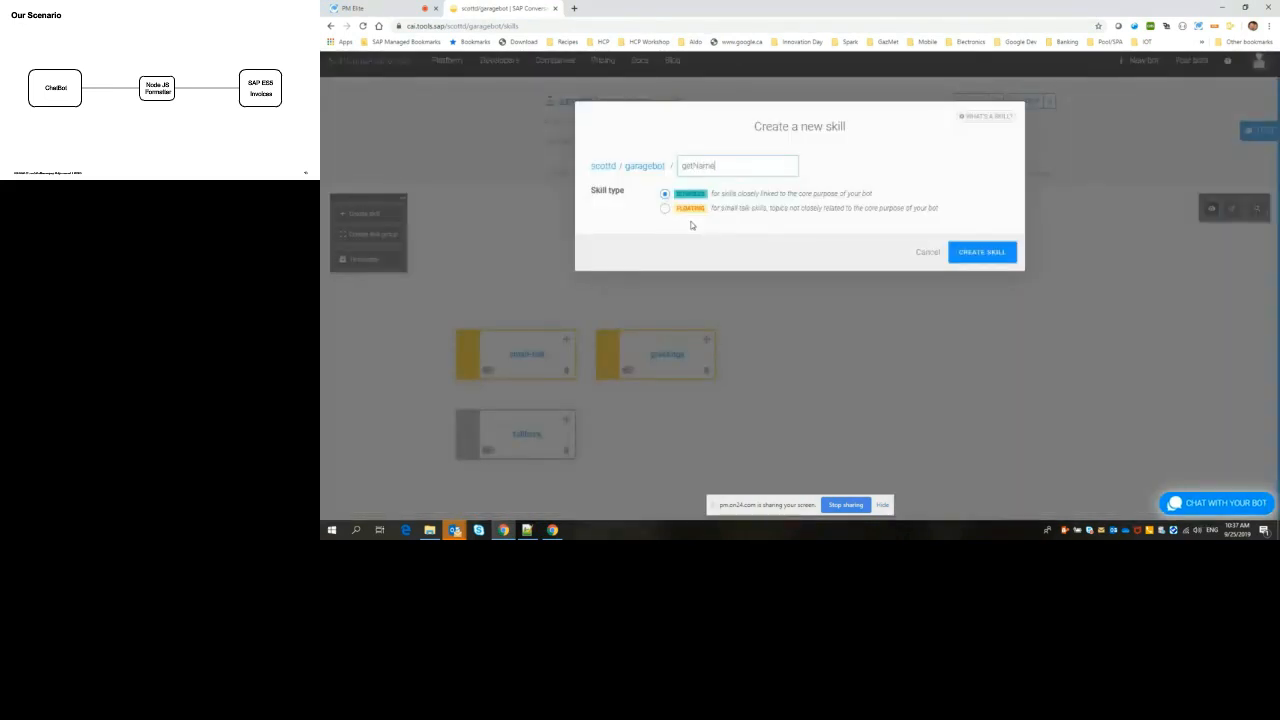
{"action": "left_click", "coordinate": [998, 258]}
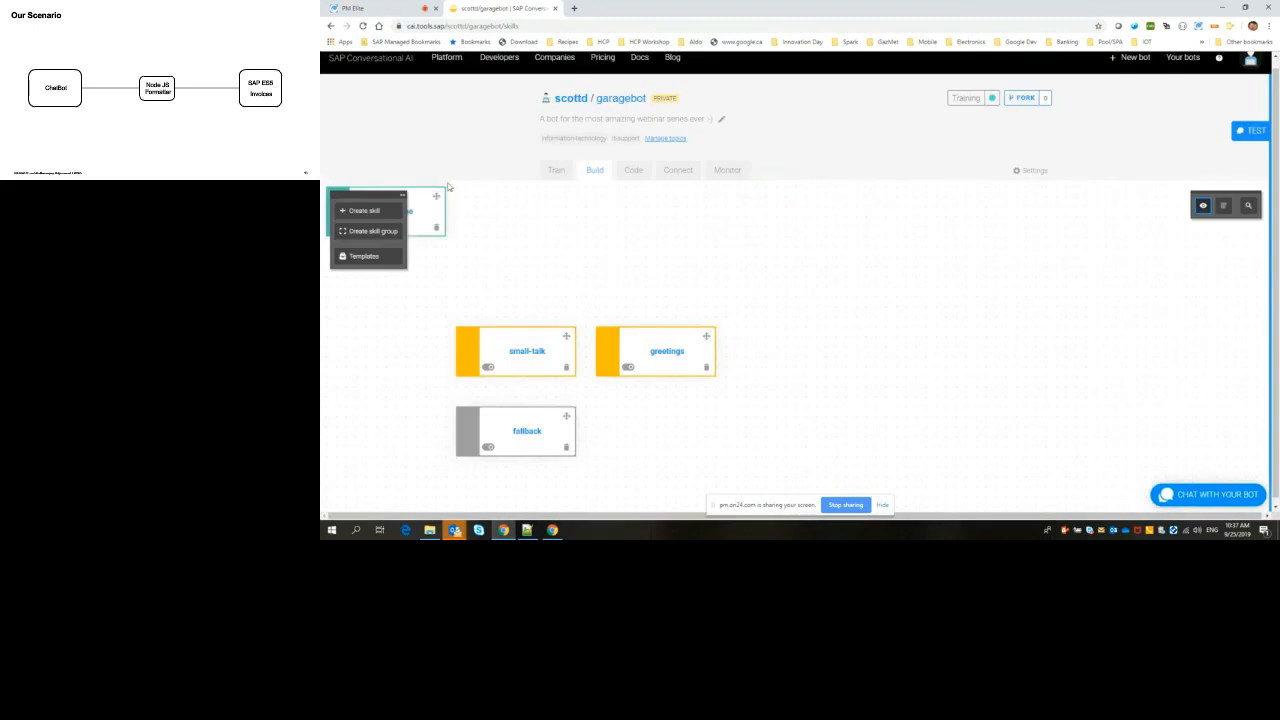
{"action": "left_click_drag", "start_coordinate": [436, 196], "coordinate": [850, 339]}
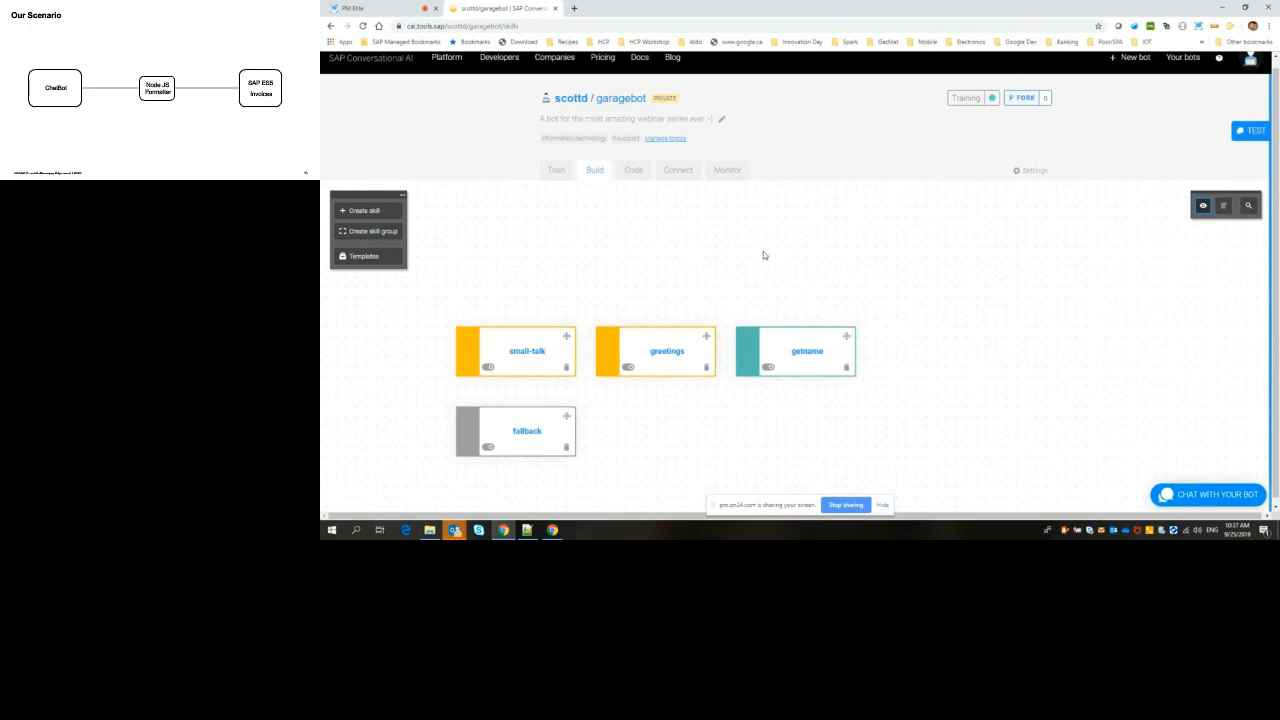
Step: Create a business skill named "get-orders" and place it beside the getname skill
{"action": "left_click", "coordinate": [363, 210]}
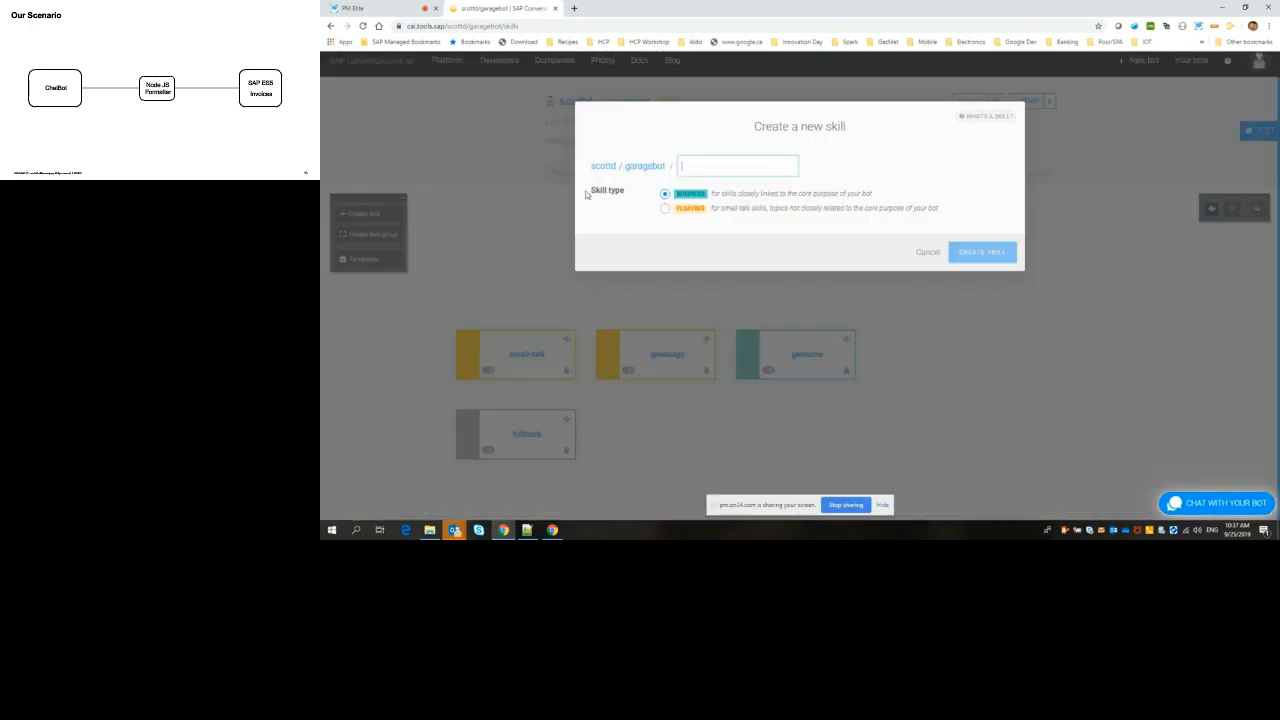
{"action": "type", "text": "getOr"}
{"action": "key", "text": "BackSpace"}
{"action": "key", "text": "BackSpace"}
{"action": "type", "text": "-"}
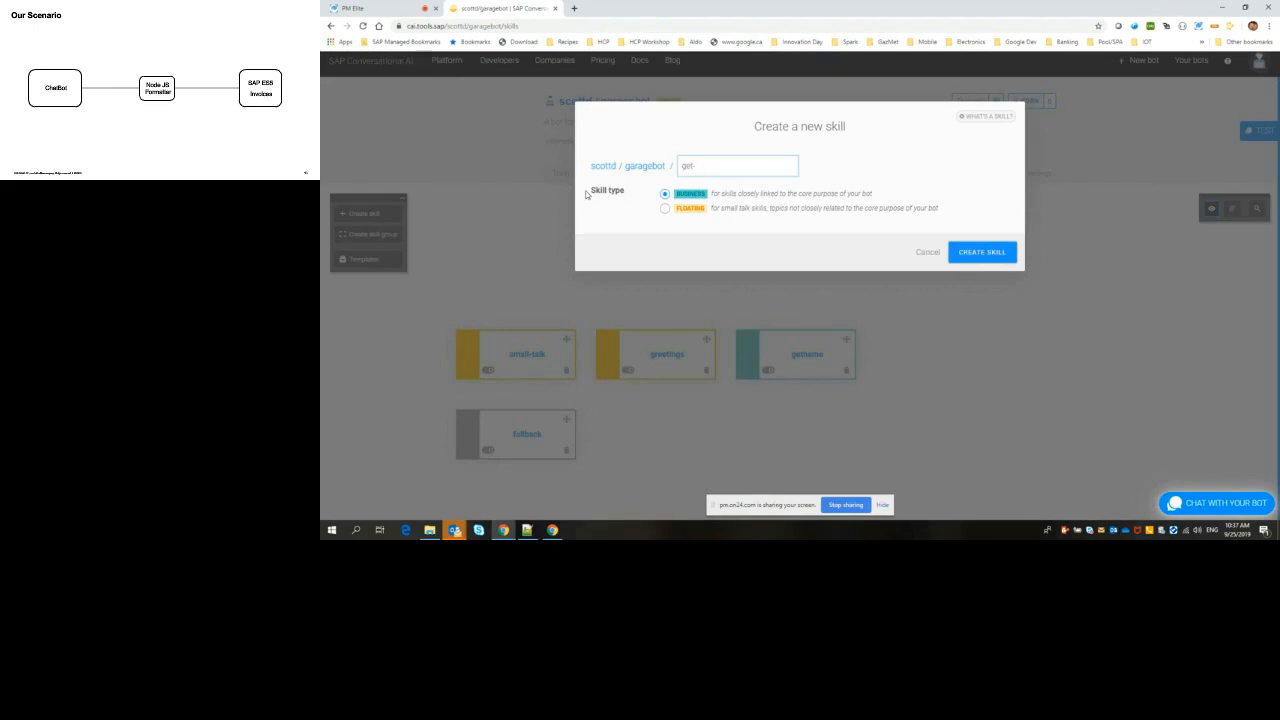
{"action": "type", "text": "ord"}
{"action": "key", "text": "BackSpace"}
{"action": "key", "text": "BackSpace"}
{"action": "key", "text": "BackSpace"}
{"action": "type", "text": "Or"}
{"action": "key", "text": "BackSpace"}
{"action": "type", "text": "orders"}
{"action": "left_click", "coordinate": [991, 257]}
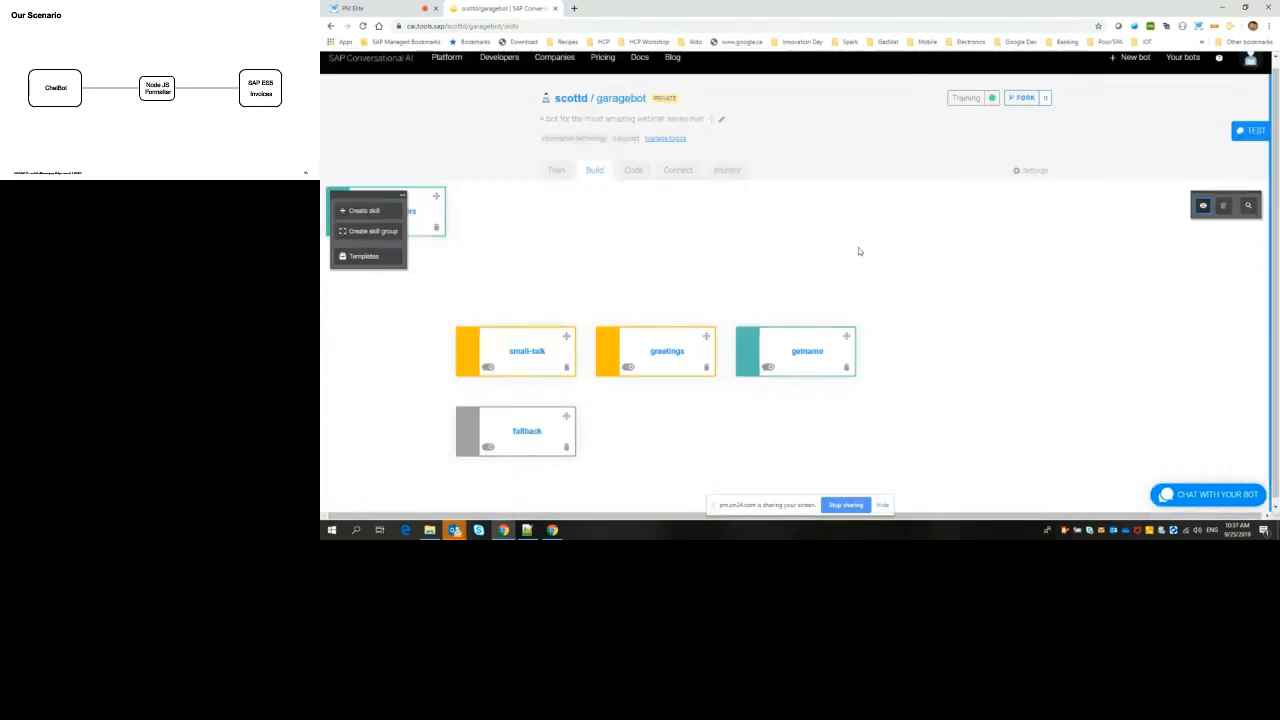
{"action": "left_click_drag", "start_coordinate": [436, 196], "coordinate": [988, 338]}
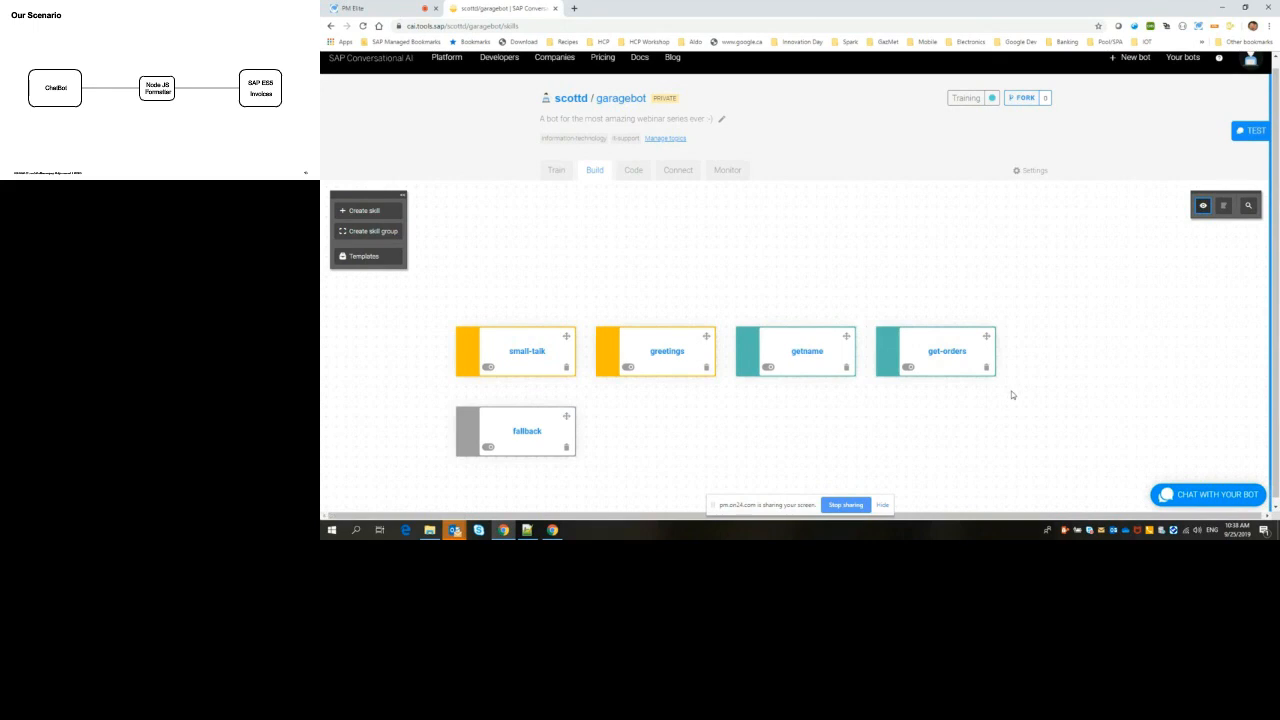
{"action": "left_click", "coordinate": [666, 354]}
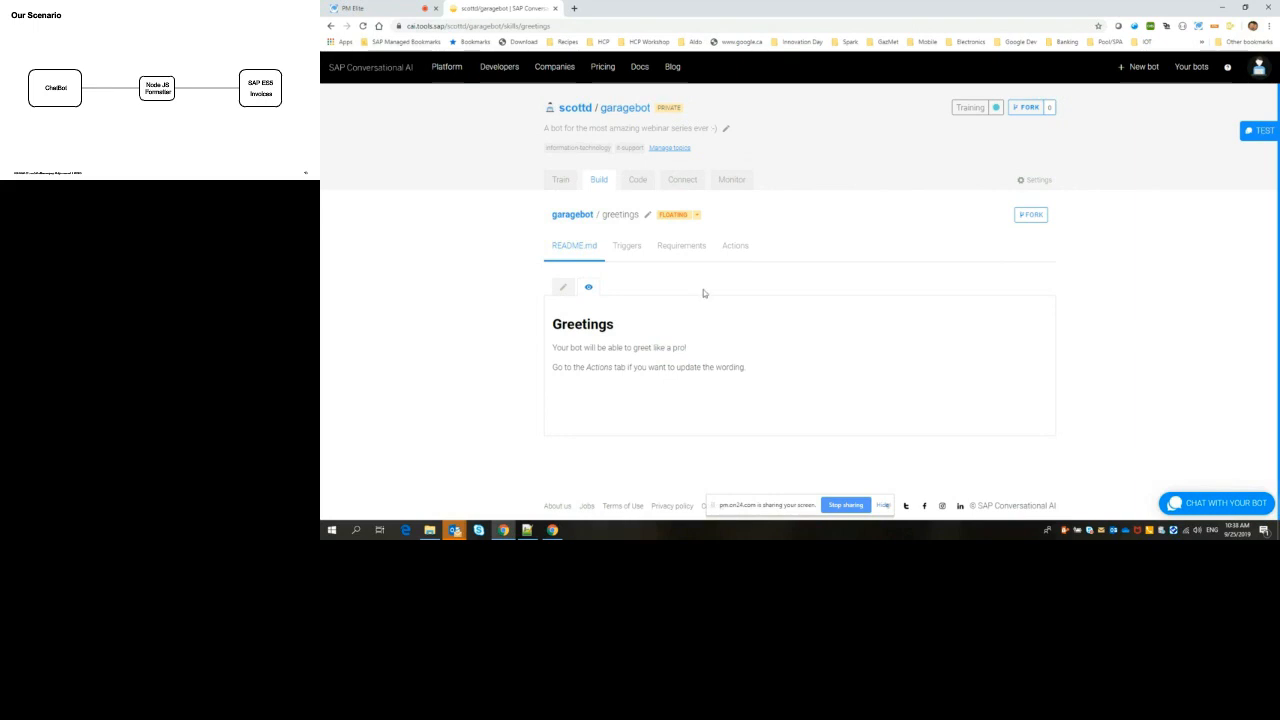
{"action": "left_click", "coordinate": [735, 246]}
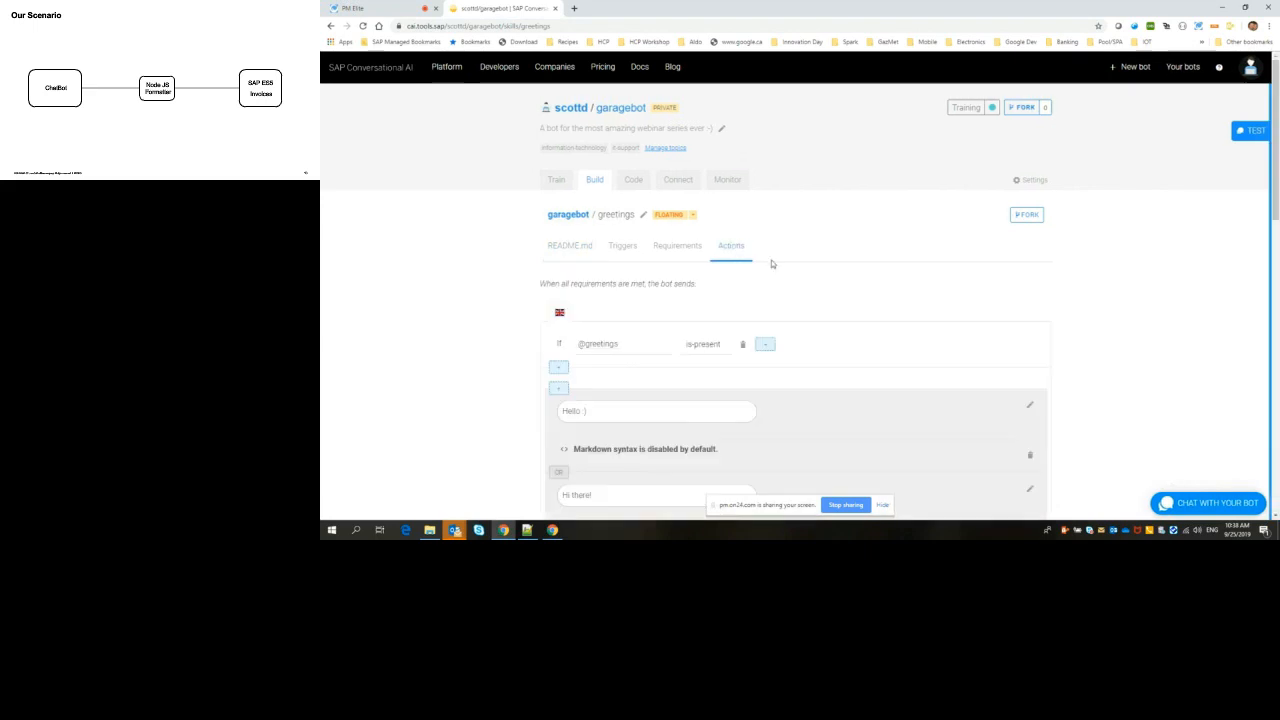
{"action": "scroll", "coordinate": [1145, 360], "scroll_direction": "down", "scroll_amount": 3}
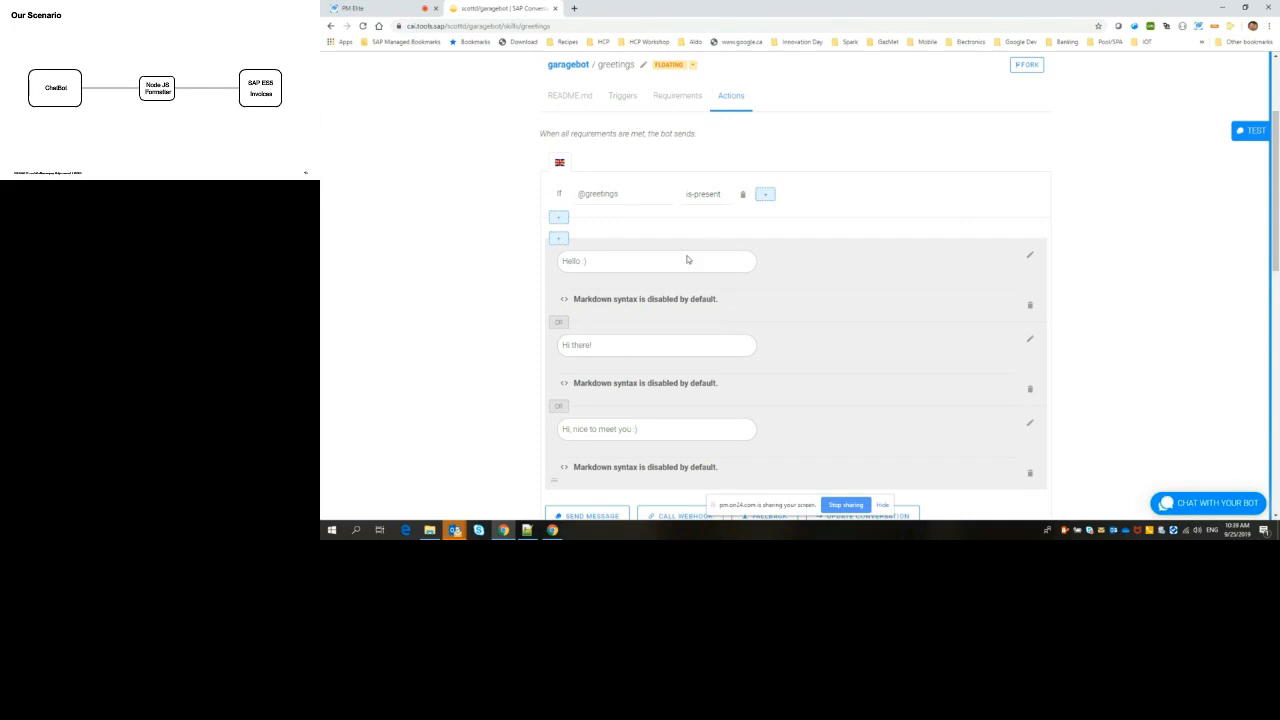
{"action": "scroll", "coordinate": [798, 257], "scroll_direction": "down", "scroll_amount": 1}
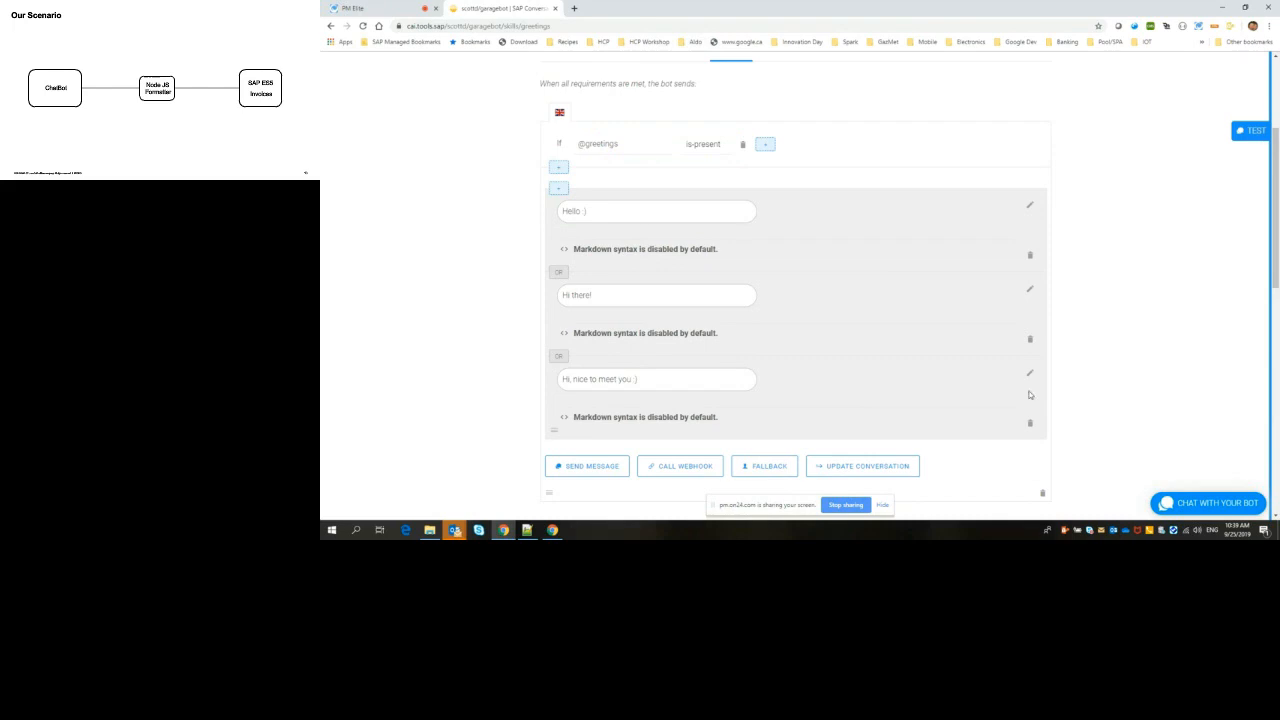
{"action": "scroll", "coordinate": [1094, 389], "scroll_direction": "down", "scroll_amount": 1}
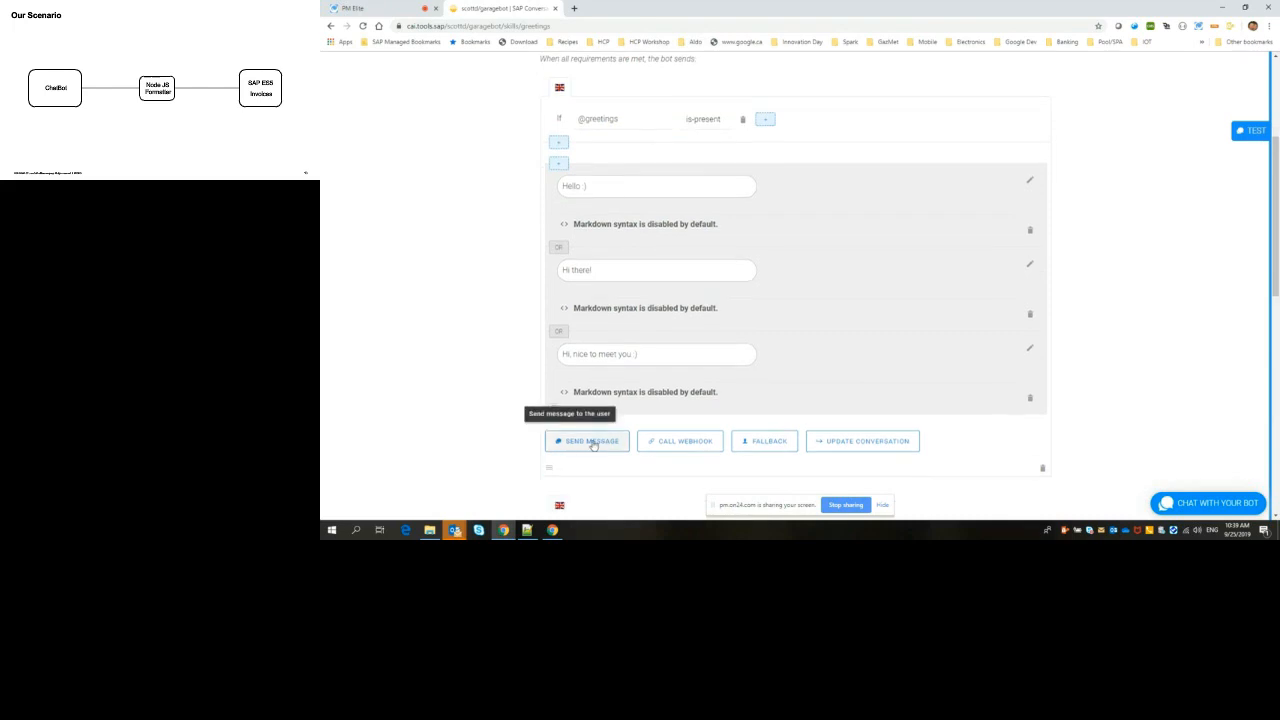
{"action": "left_click", "coordinate": [590, 443]}
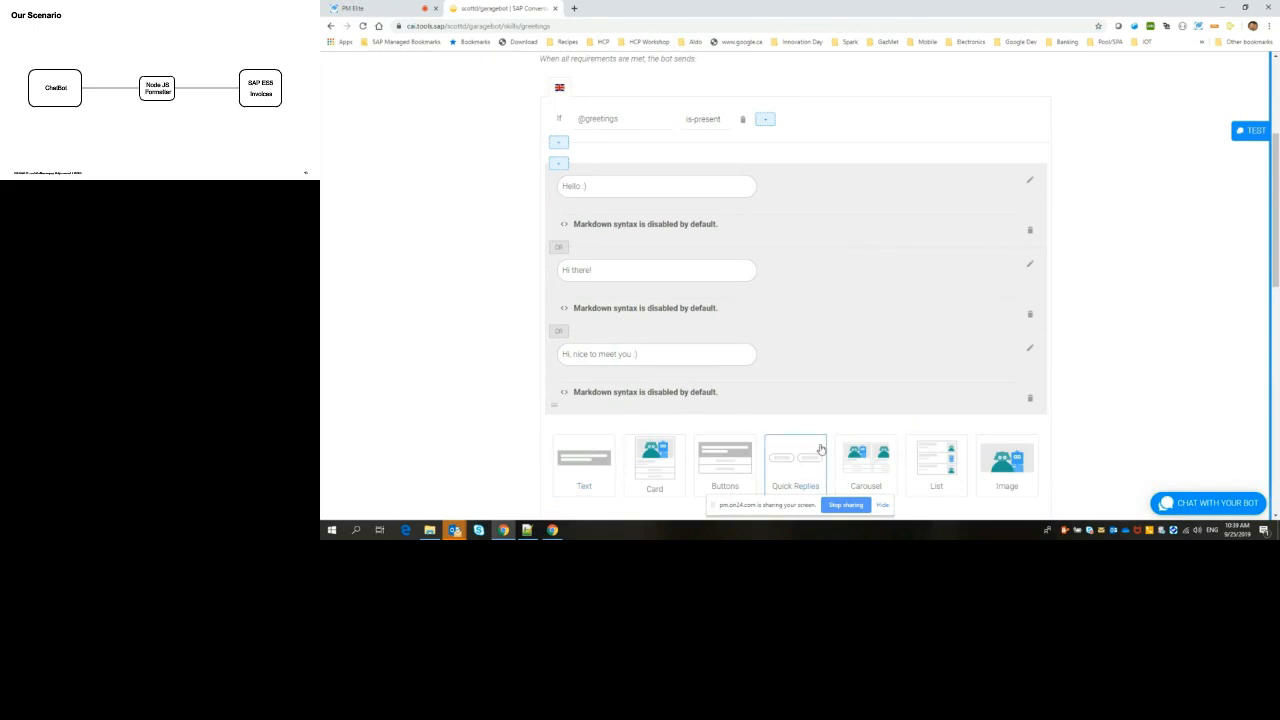
{"action": "scroll", "coordinate": [1190, 381], "scroll_direction": "down", "scroll_amount": 1}
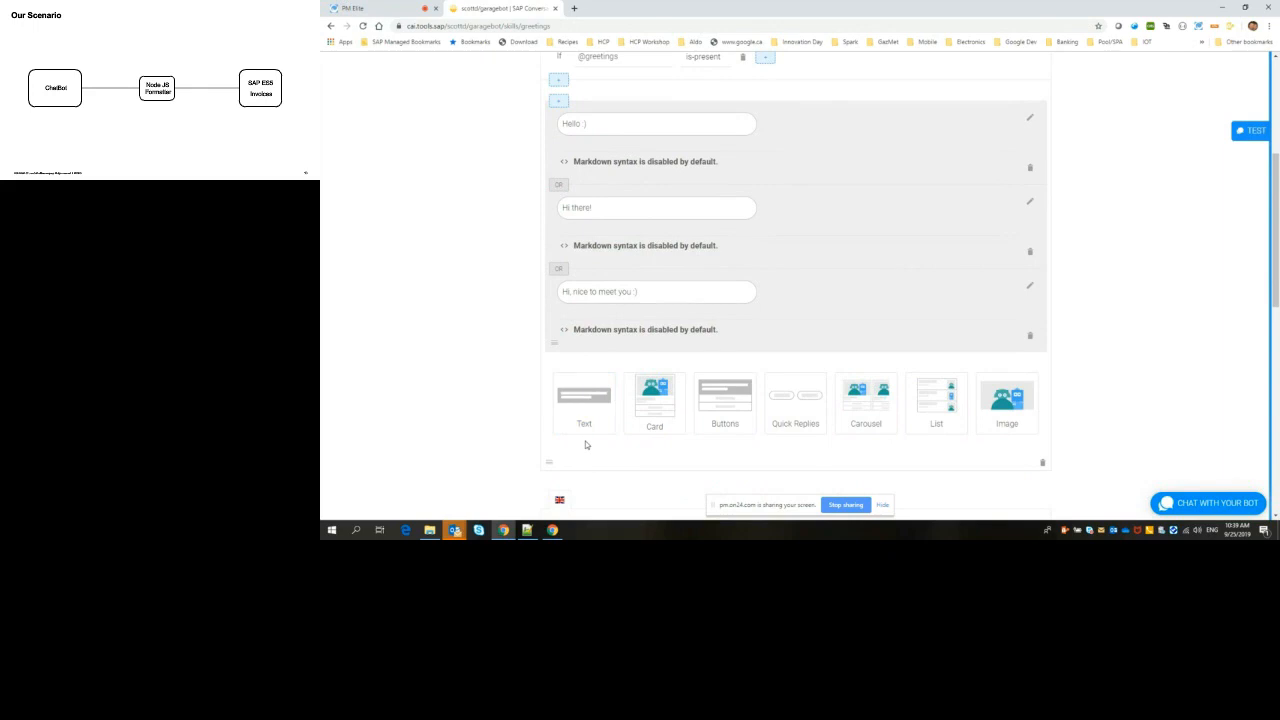
{"action": "left_click", "coordinate": [584, 405]}
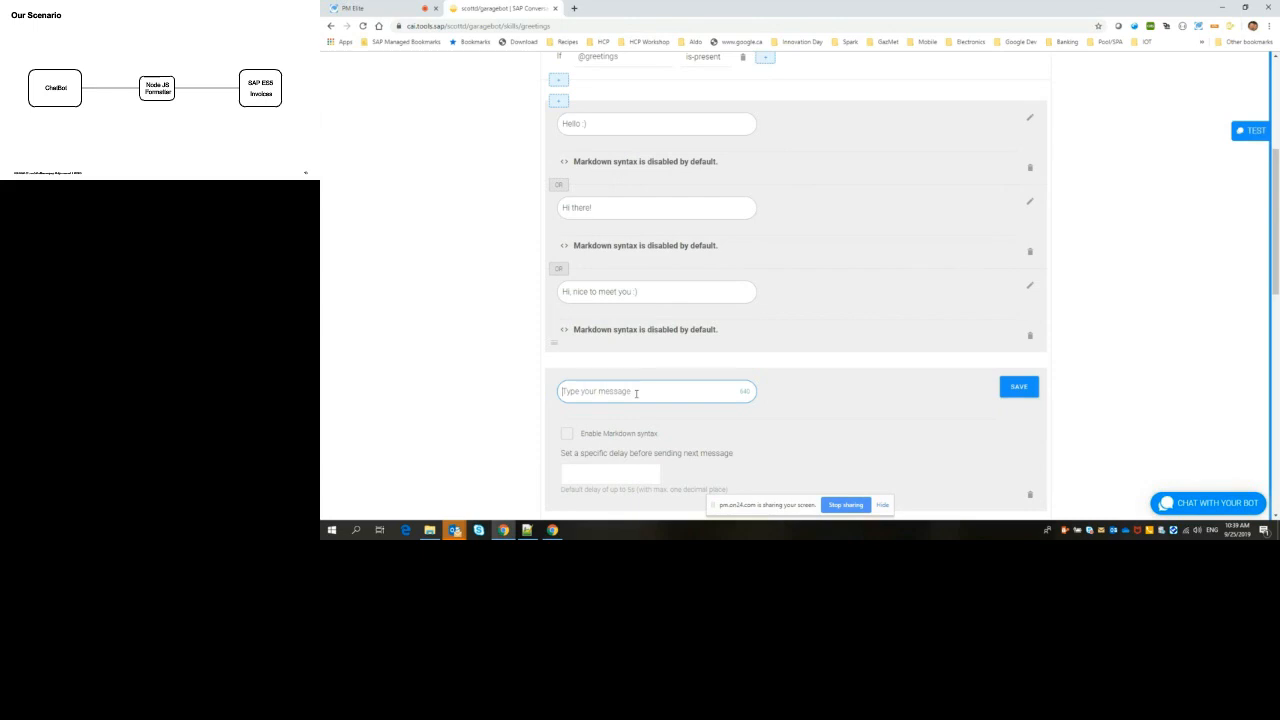
{"action": "type", "text": "What is y"}
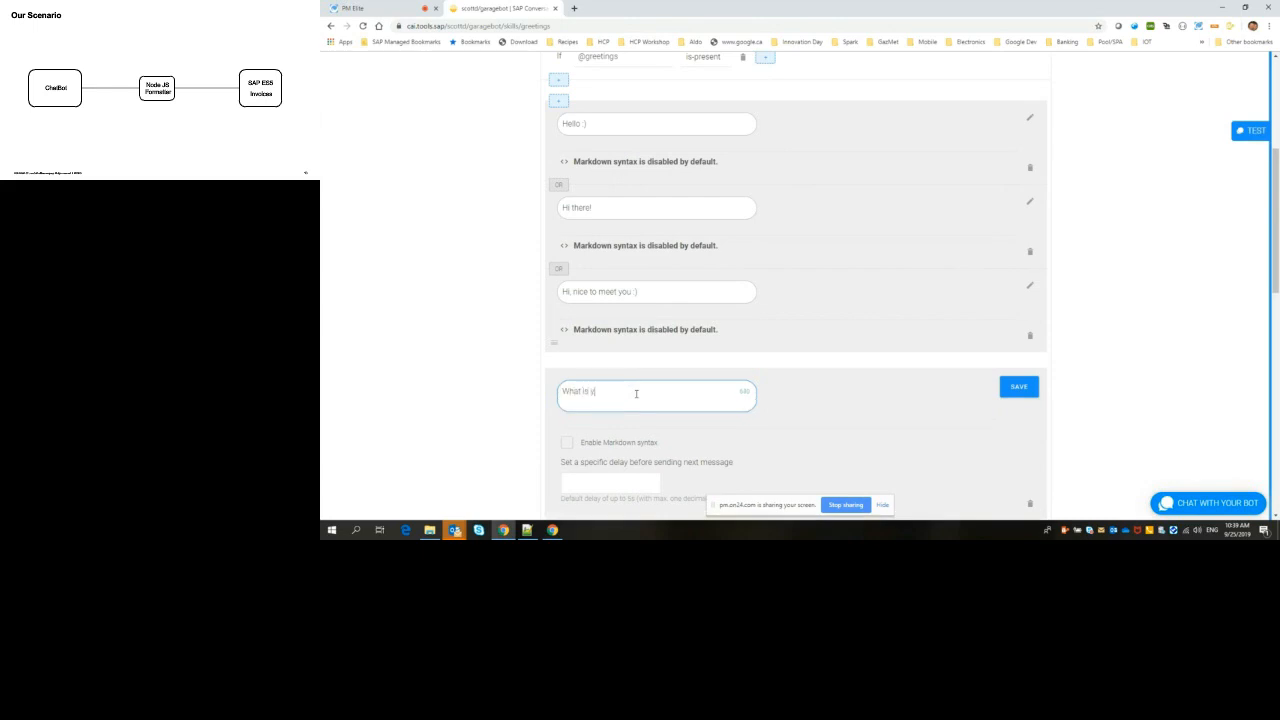
{"action": "type", "text": "our name?"}
{"action": "scroll", "coordinate": [817, 412], "scroll_direction": "down", "scroll_amount": 1}
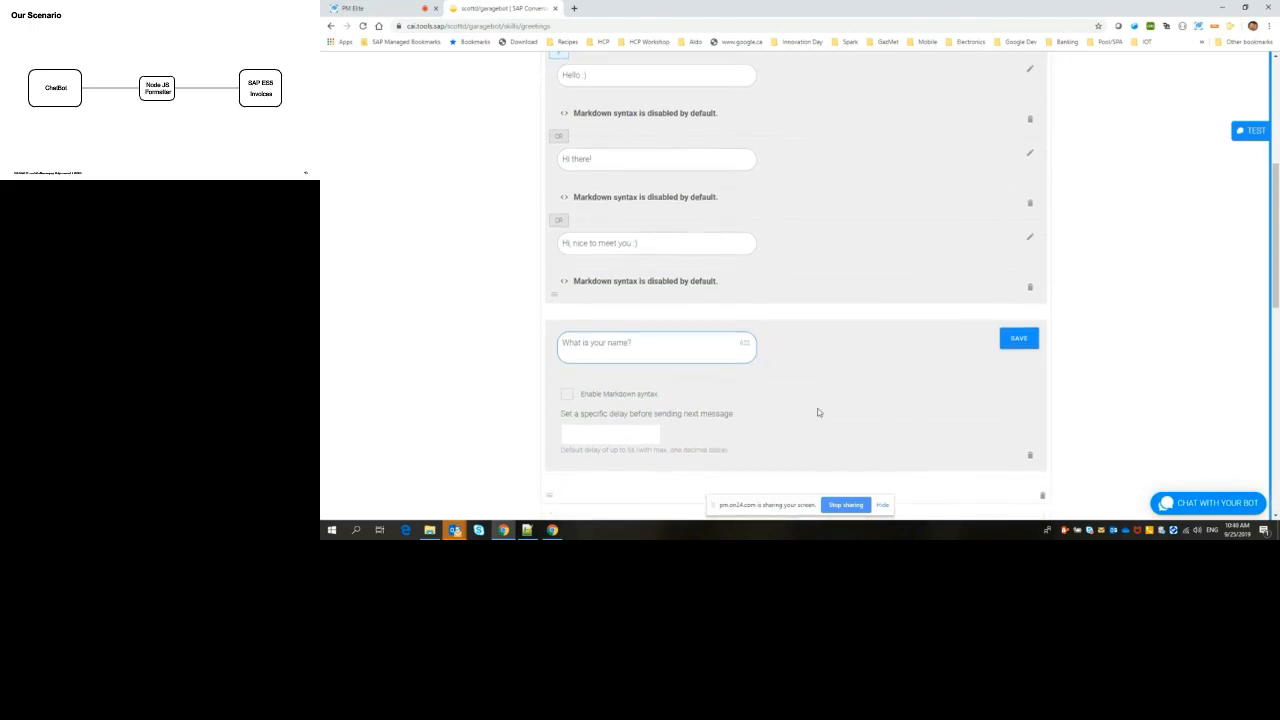
{"action": "left_click", "coordinate": [1018, 340]}
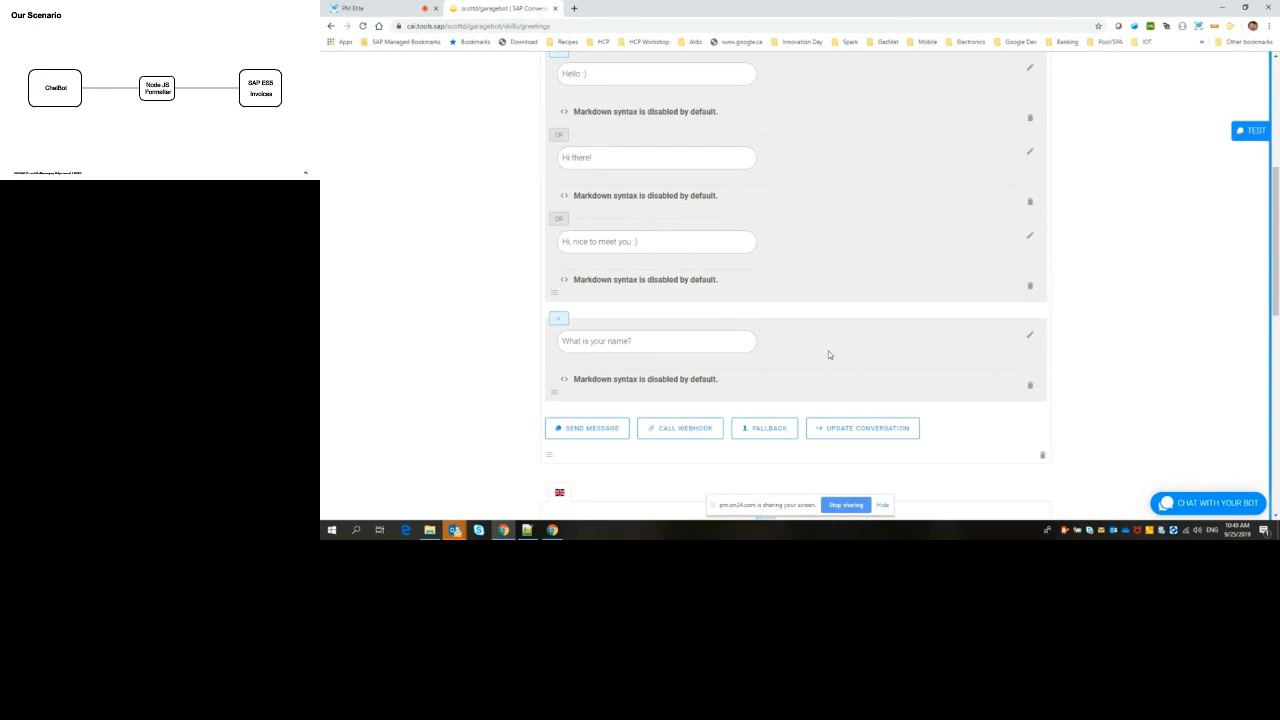
Step: Add a memory-editing action after the "What is your name?" message that resets all memory, and save it
{"action": "left_click", "coordinate": [850, 430]}
{"action": "scroll", "coordinate": [850, 430], "scroll_direction": "down", "scroll_amount": 1}
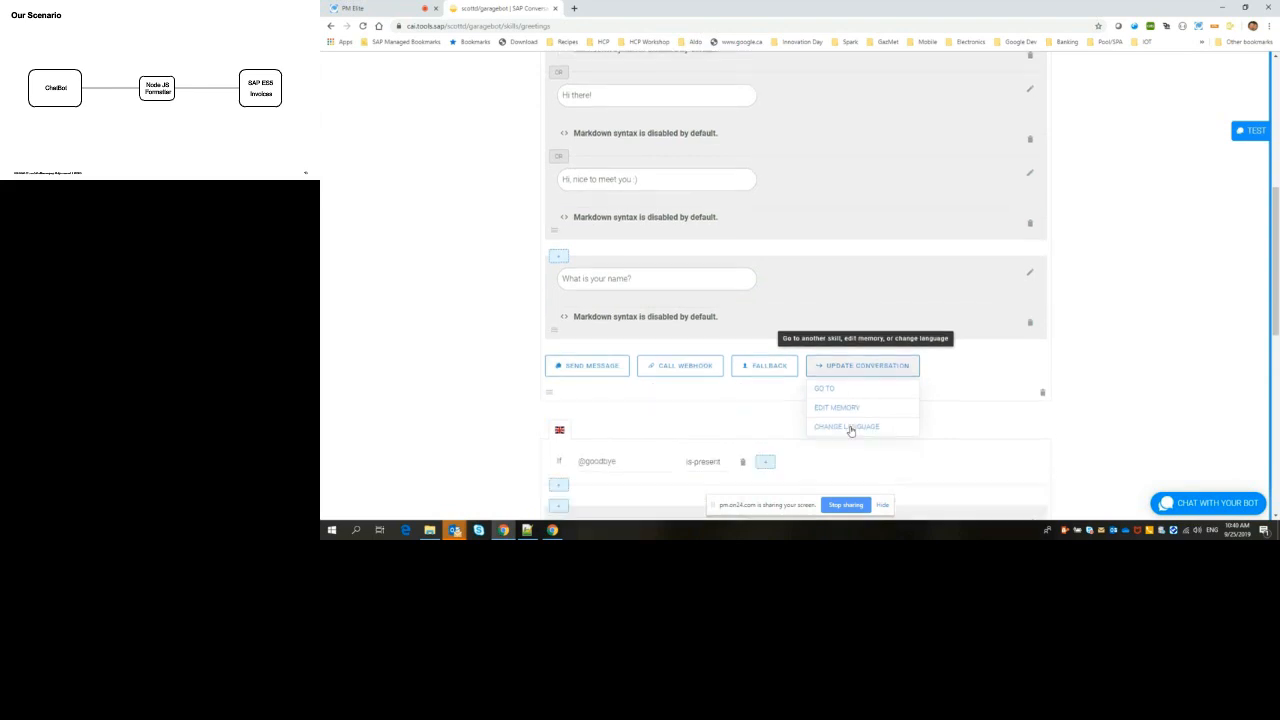
{"action": "left_click", "coordinate": [845, 408]}
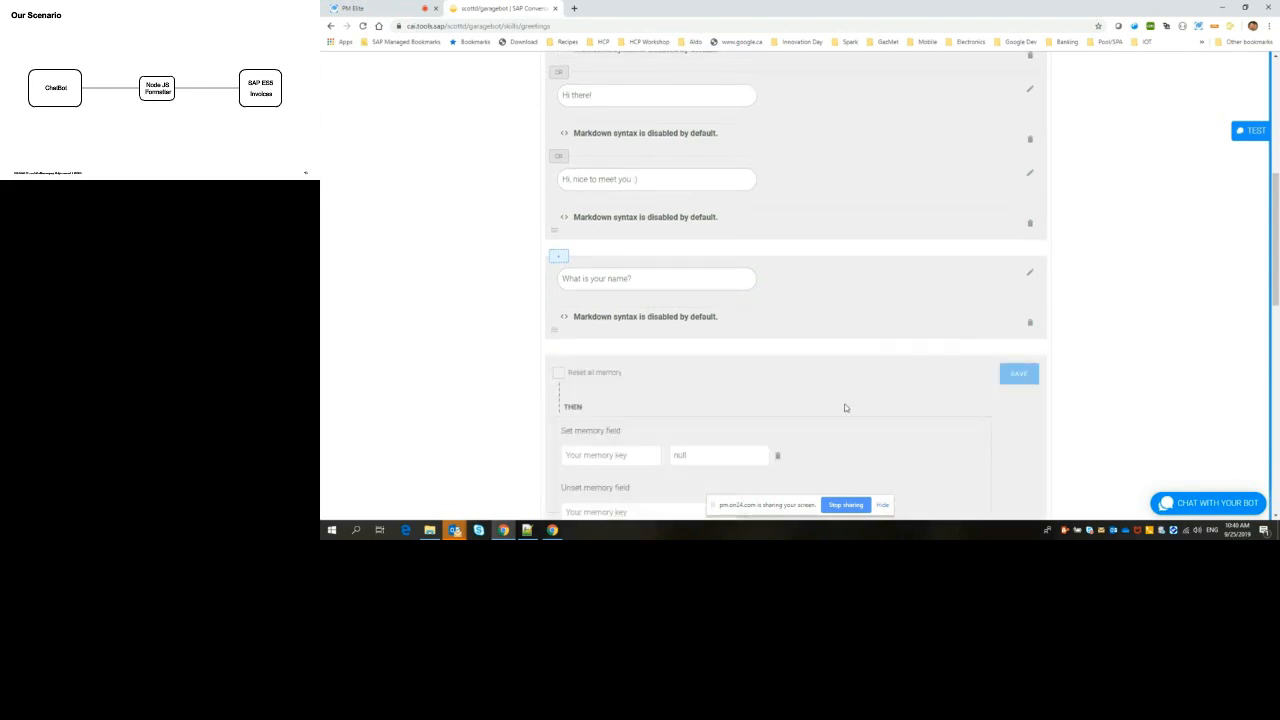
{"action": "scroll", "coordinate": [845, 408], "scroll_direction": "down", "scroll_amount": 1}
{"action": "left_click", "coordinate": [559, 336]}
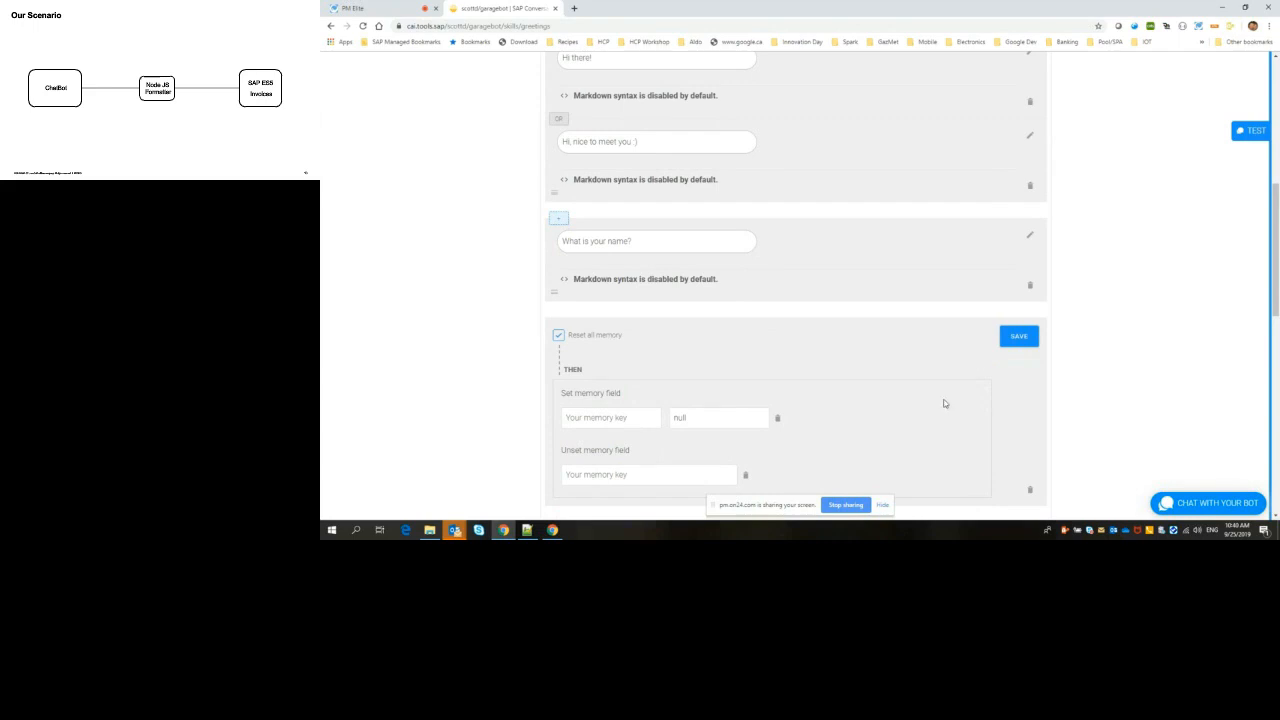
{"action": "left_click", "coordinate": [1016, 336]}
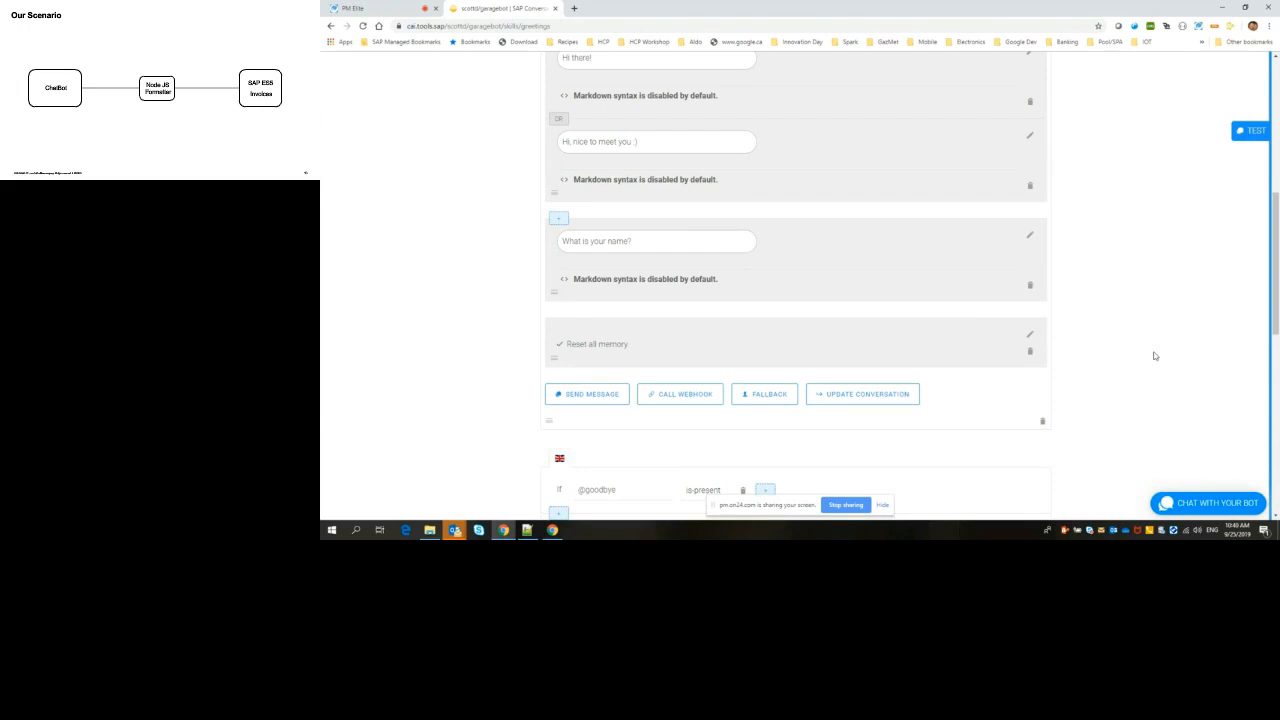
{"action": "left_click", "coordinate": [830, 403]}
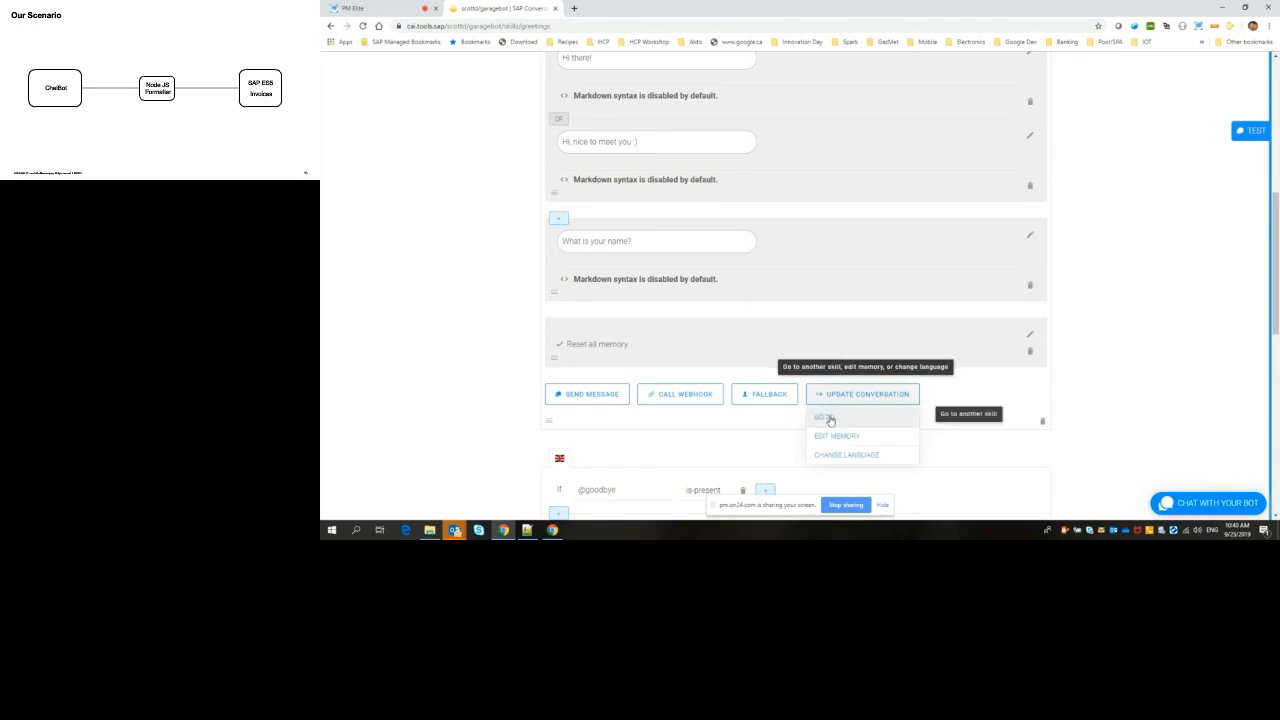
{"action": "left_click", "coordinate": [852, 420]}
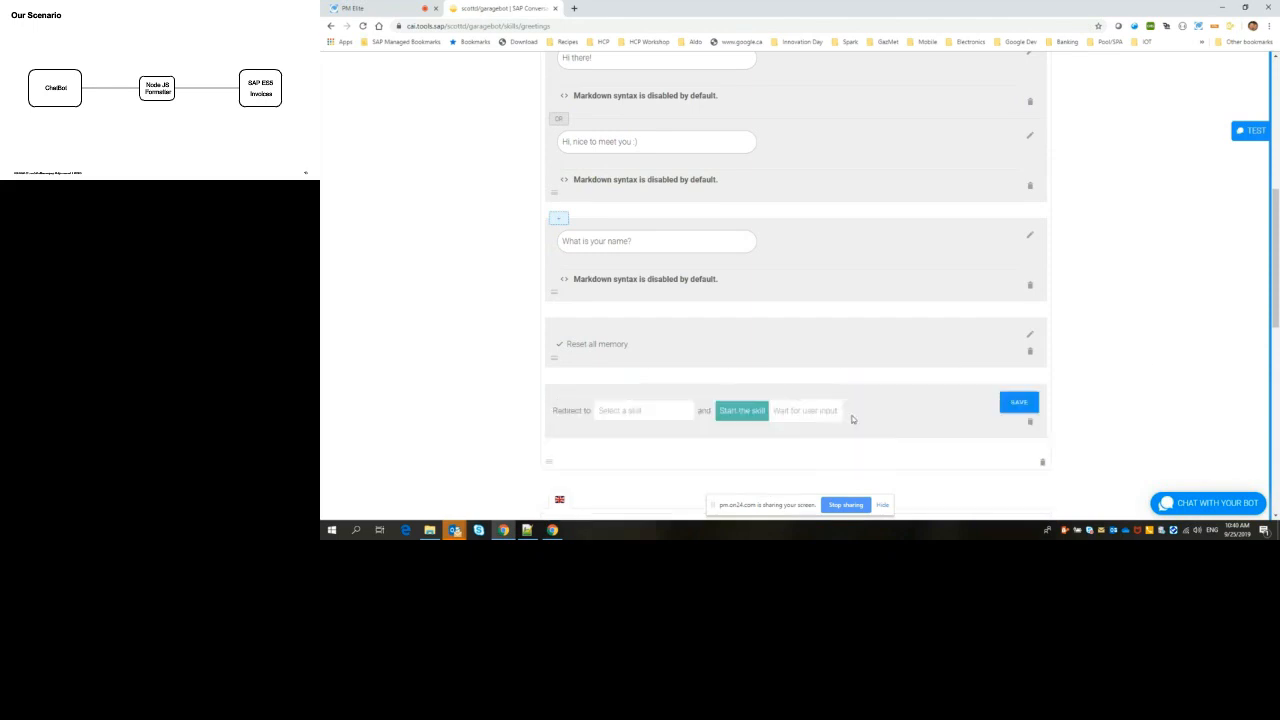
{"action": "left_click", "coordinate": [654, 412]}
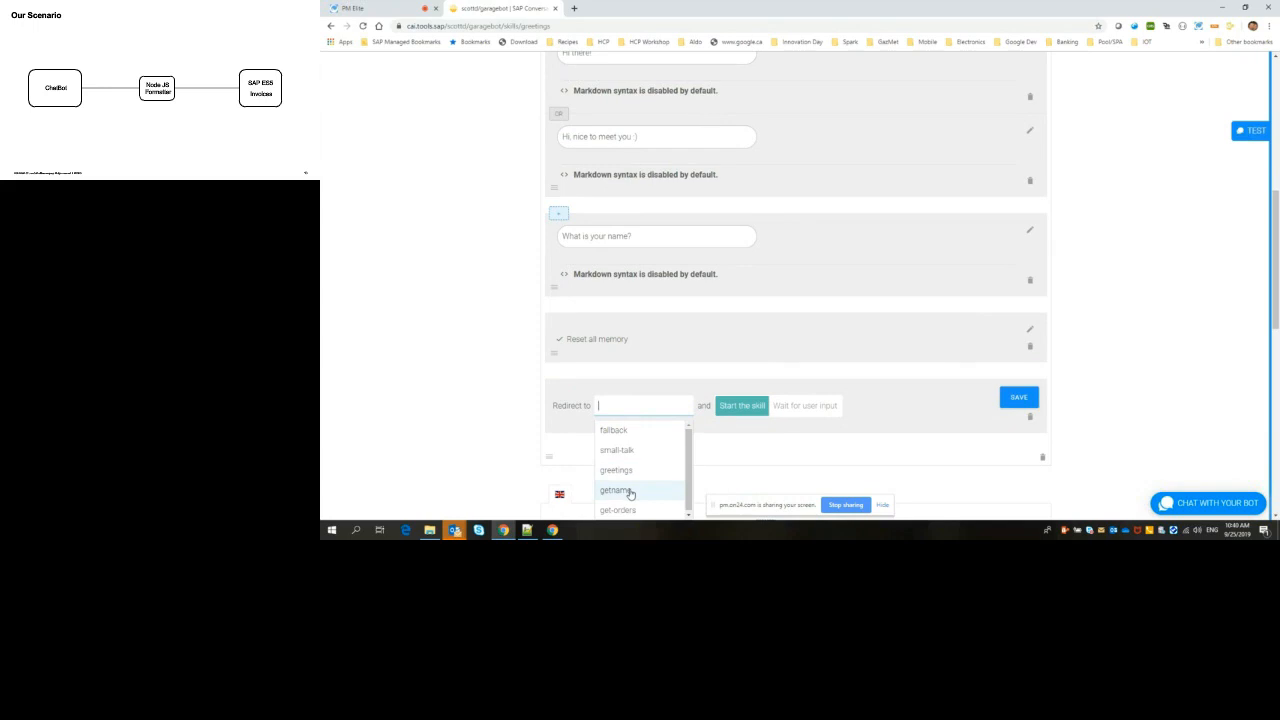
{"action": "left_click", "coordinate": [630, 492]}
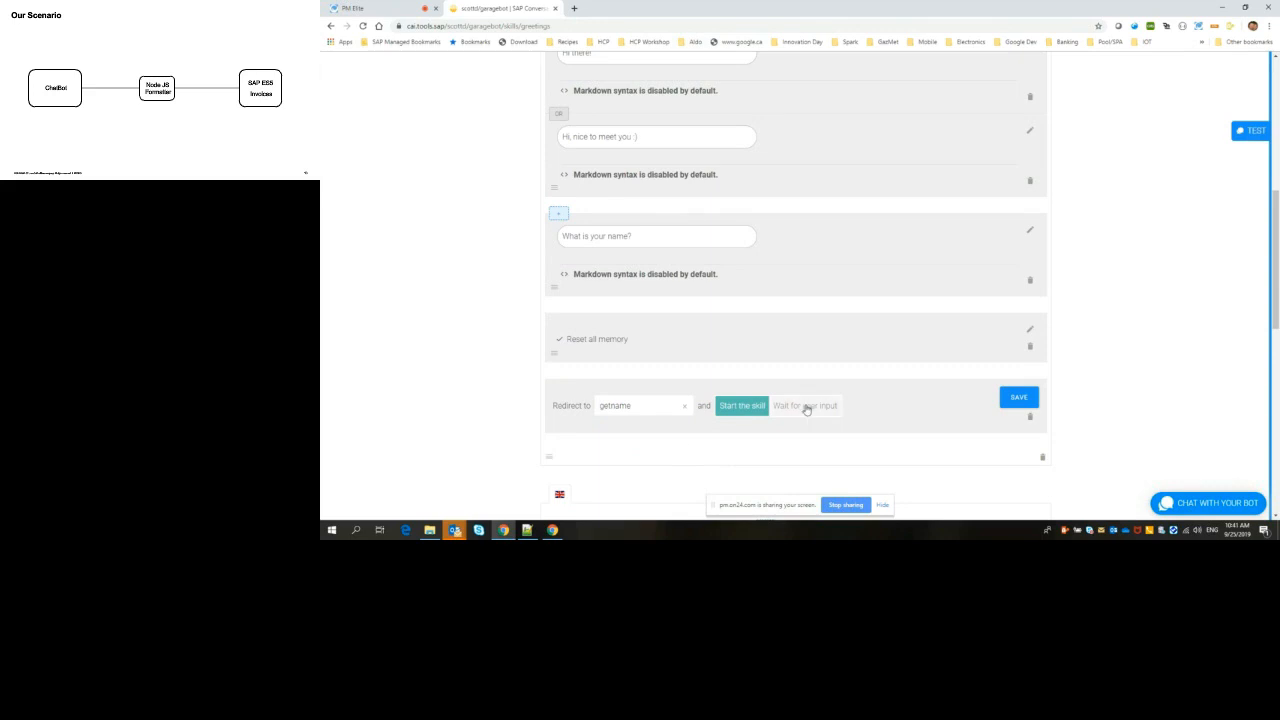
{"action": "left_click", "coordinate": [806, 406]}
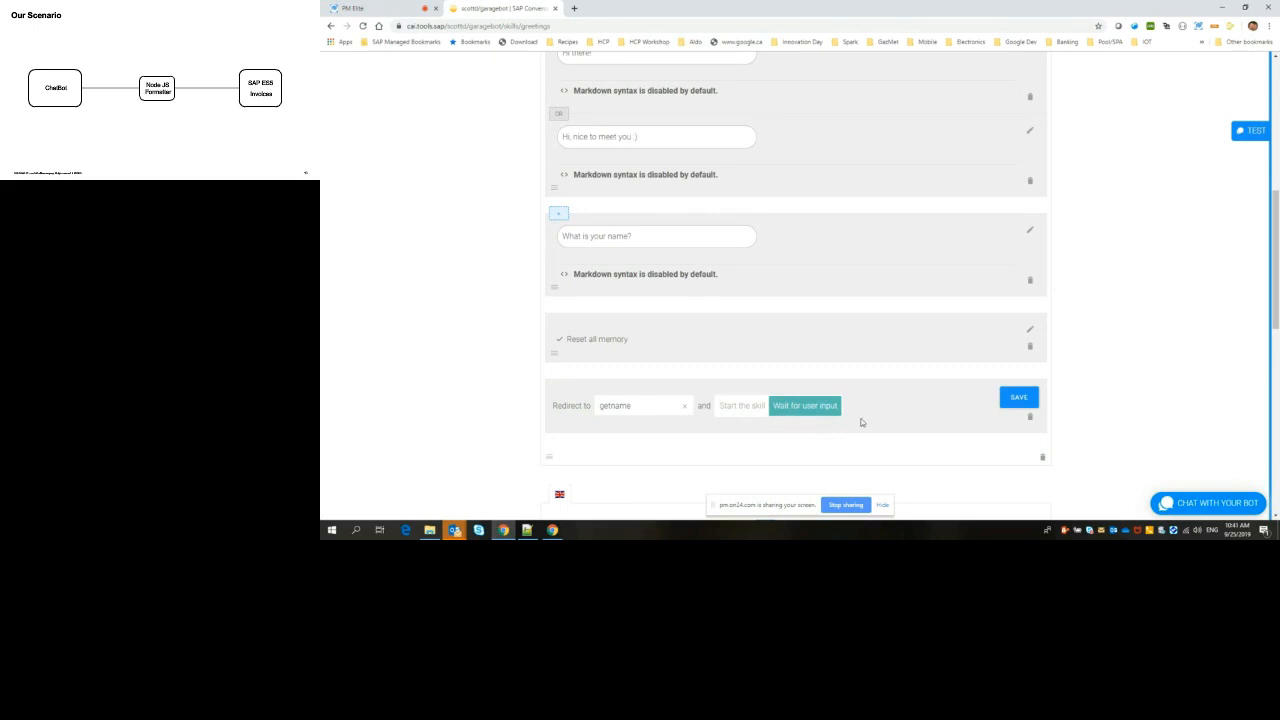
{"action": "left_click", "coordinate": [1019, 398]}
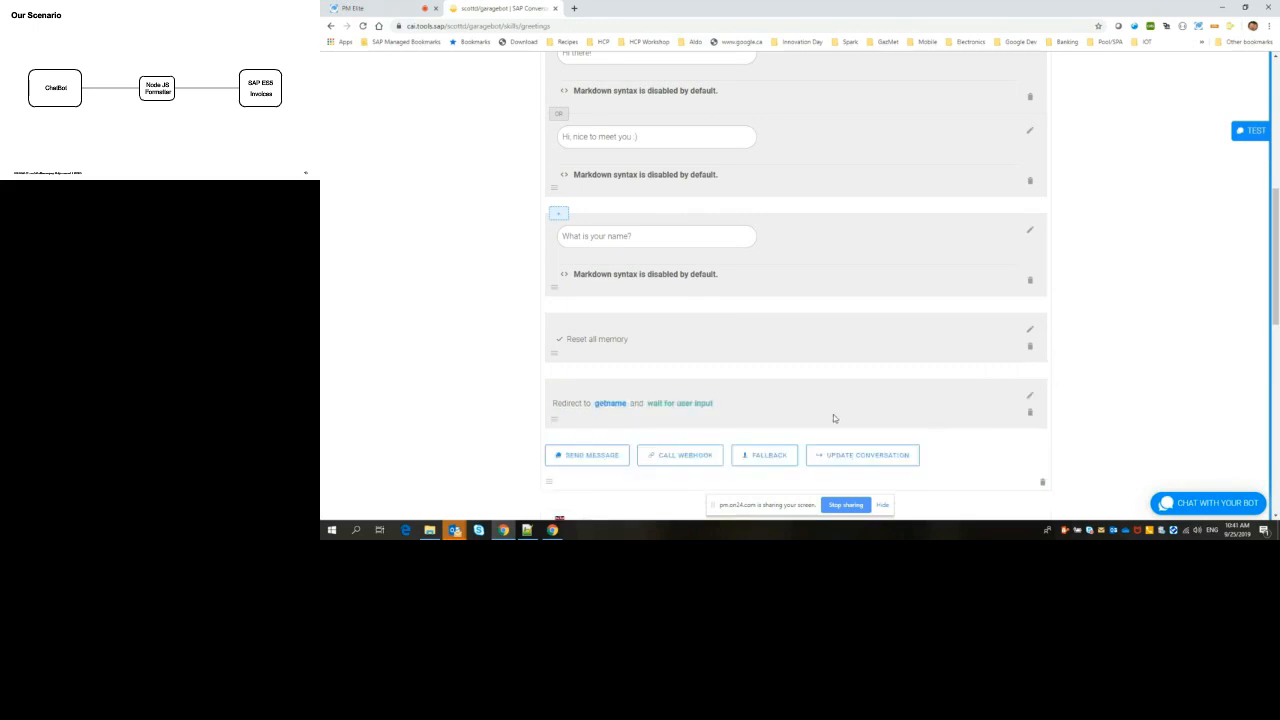
Step: Open the getname skill and set its trigger to fire if #person is-present, and save it
{"action": "scroll", "coordinate": [1168, 337], "scroll_direction": "down", "scroll_amount": 1}
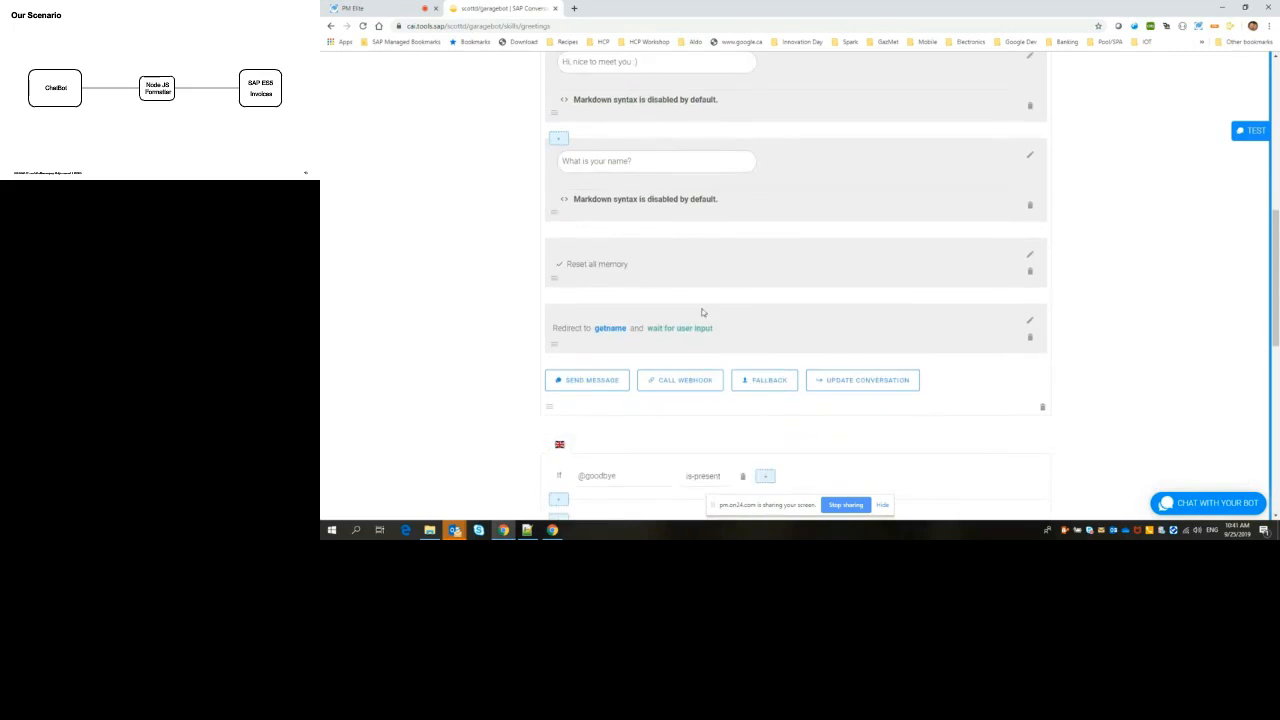
{"action": "left_click", "coordinate": [606, 329]}
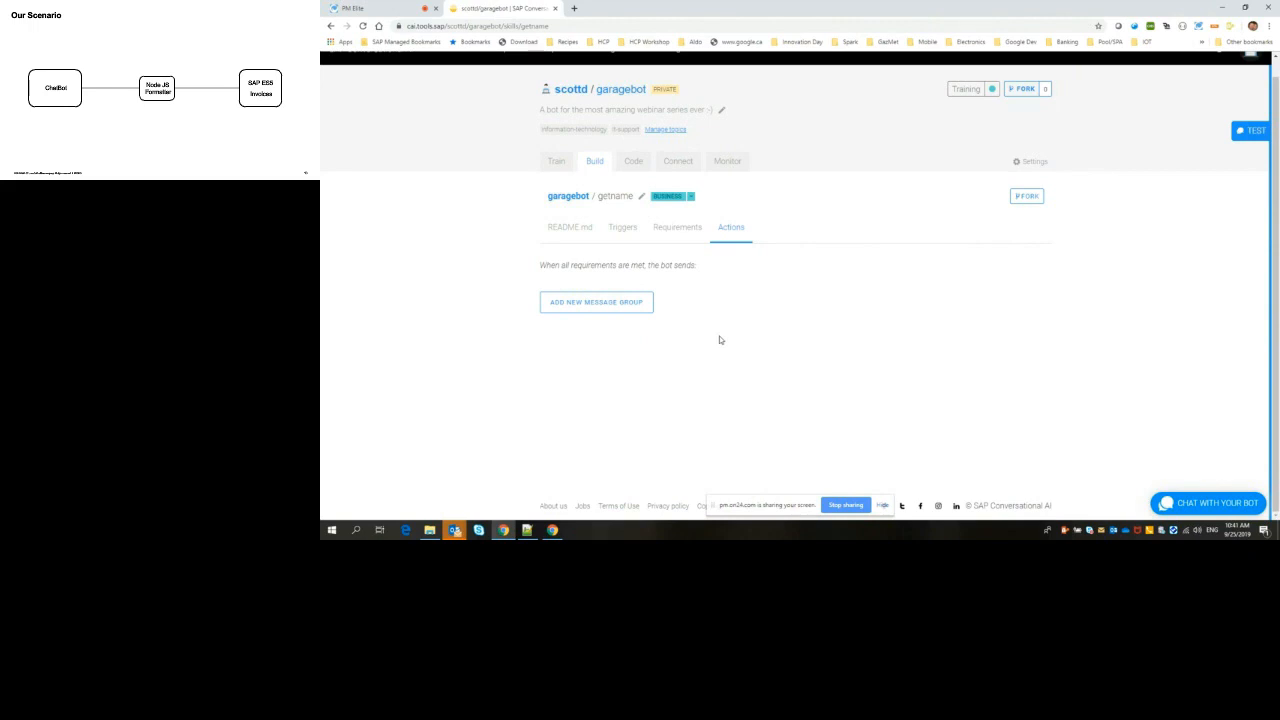
{"action": "left_click", "coordinate": [622, 229]}
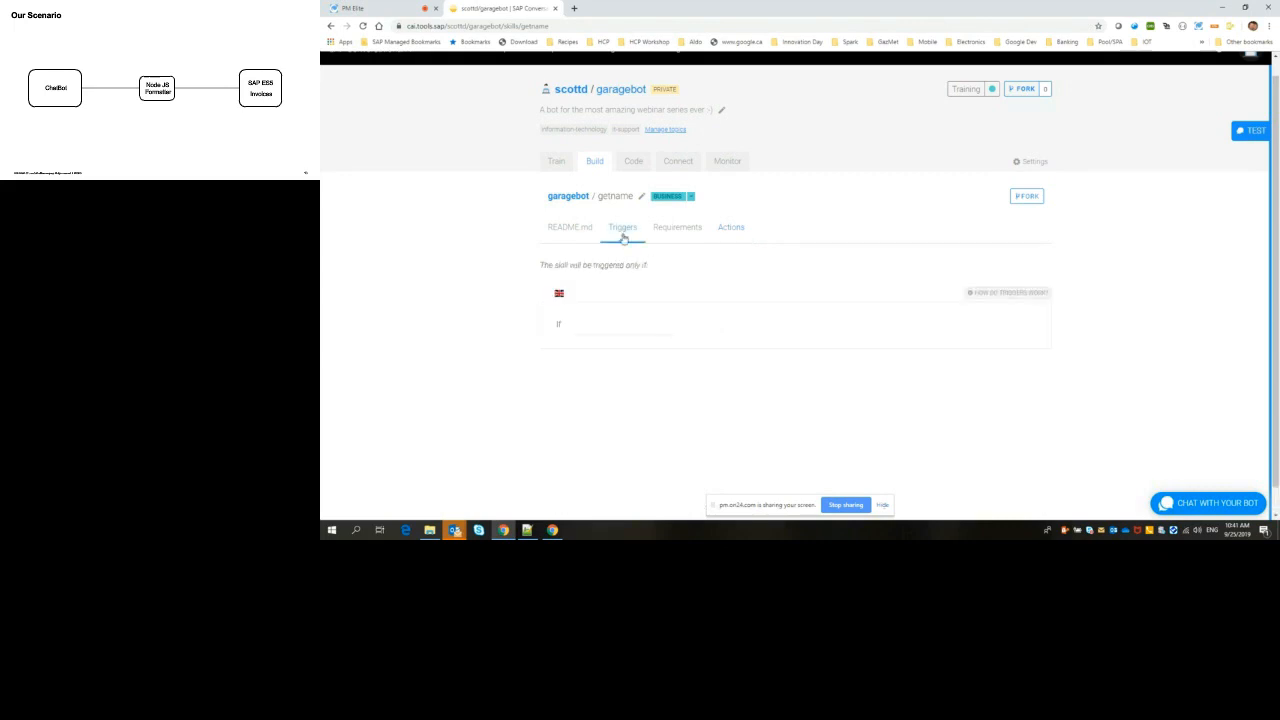
{"action": "left_click", "coordinate": [628, 331]}
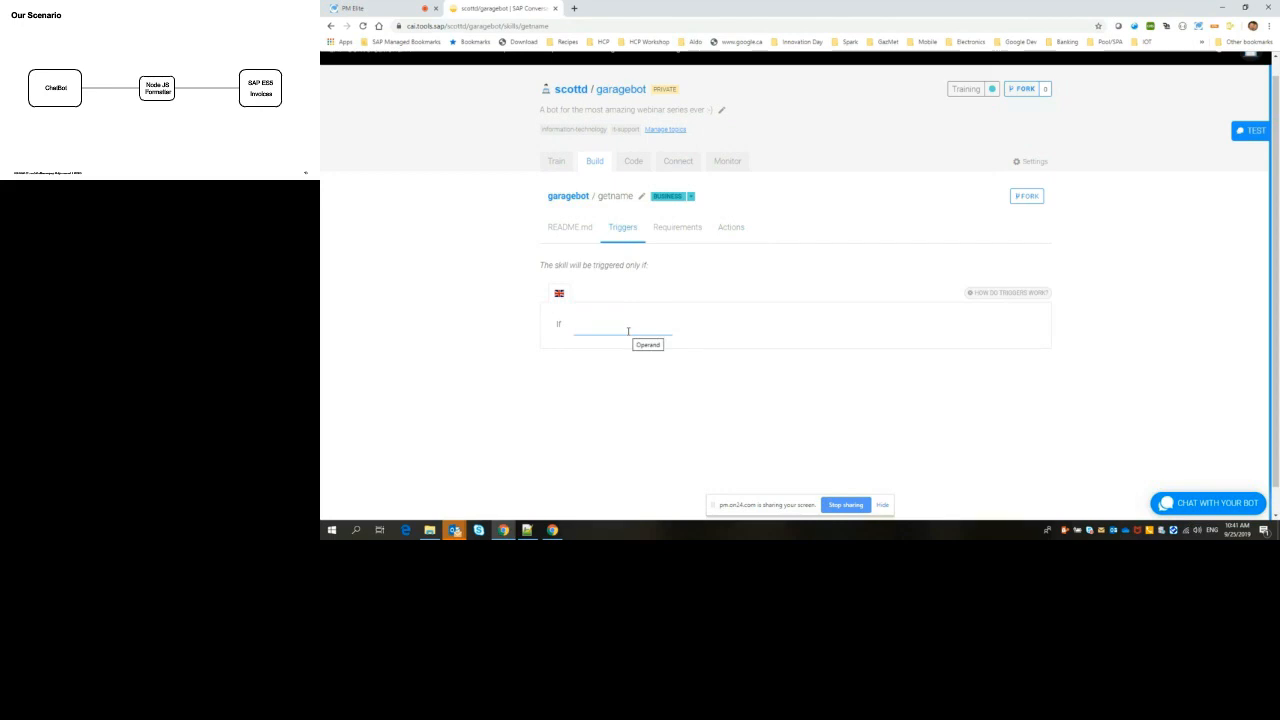
{"action": "left_click", "coordinate": [628, 331]}
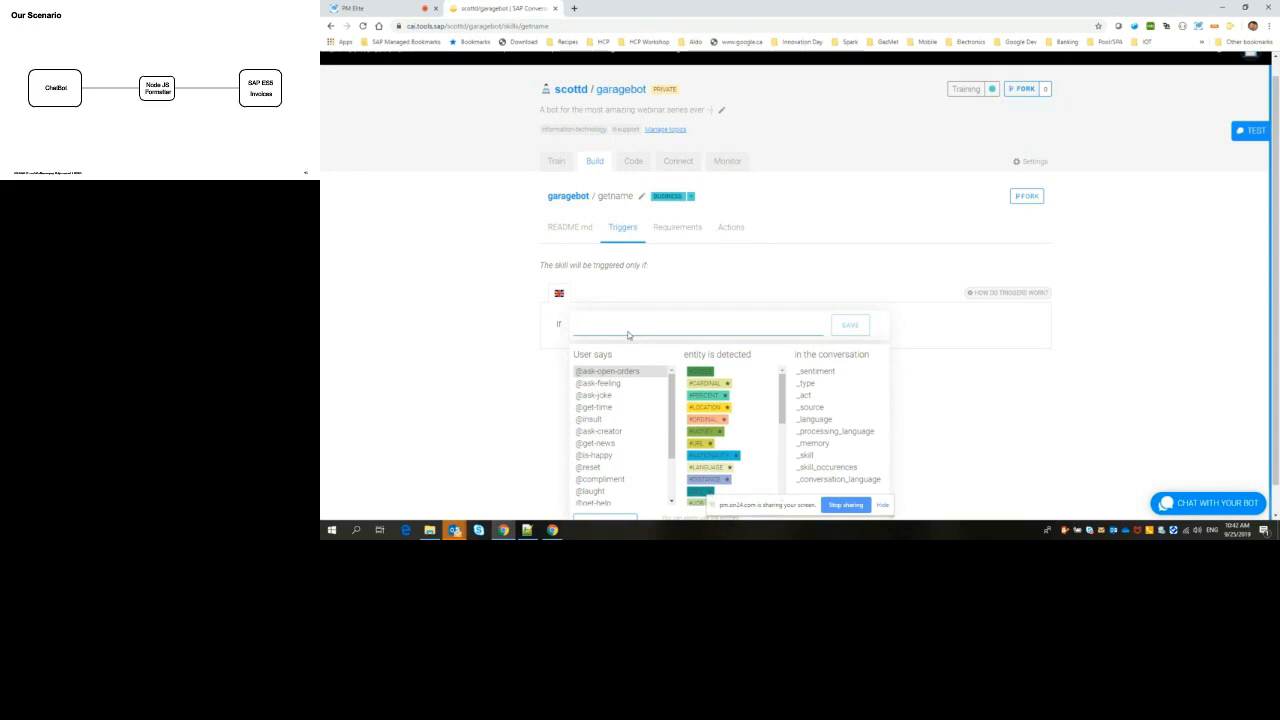
{"action": "left_click_drag", "start_coordinate": [784, 388], "coordinate": [785, 426]}
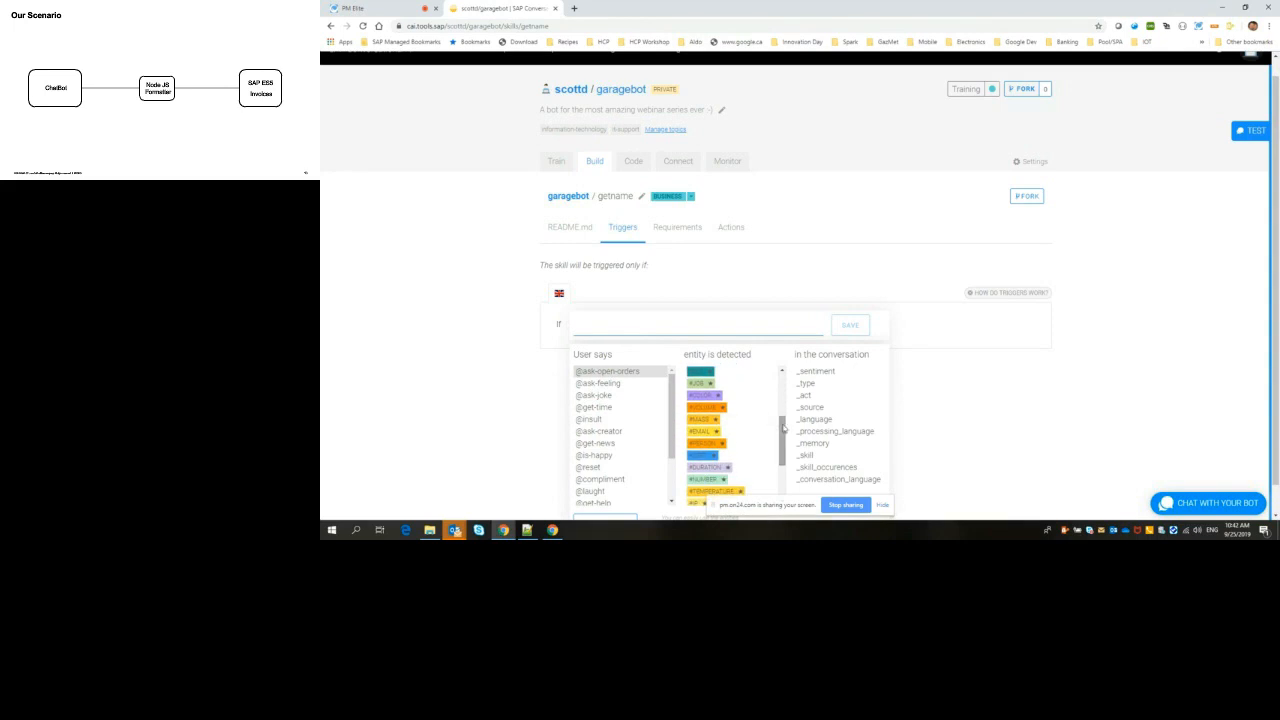
{"action": "left_click", "coordinate": [702, 445]}
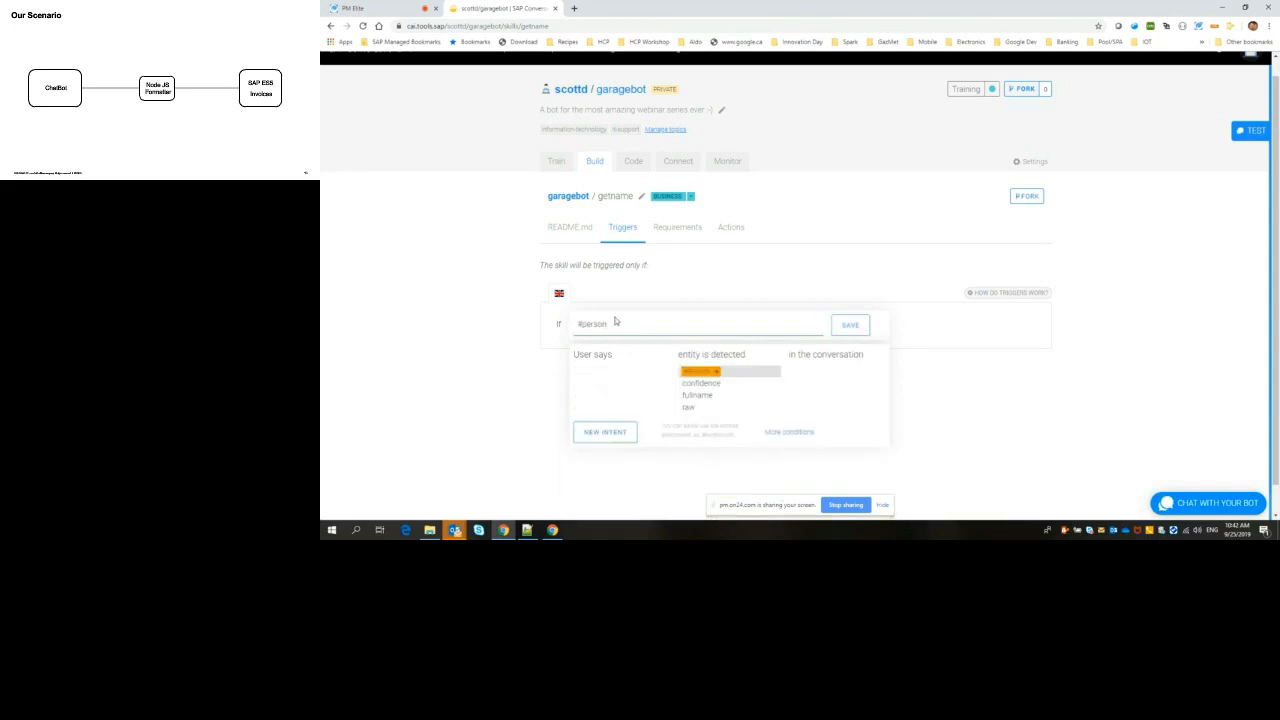
{"action": "left_click", "coordinate": [850, 326]}
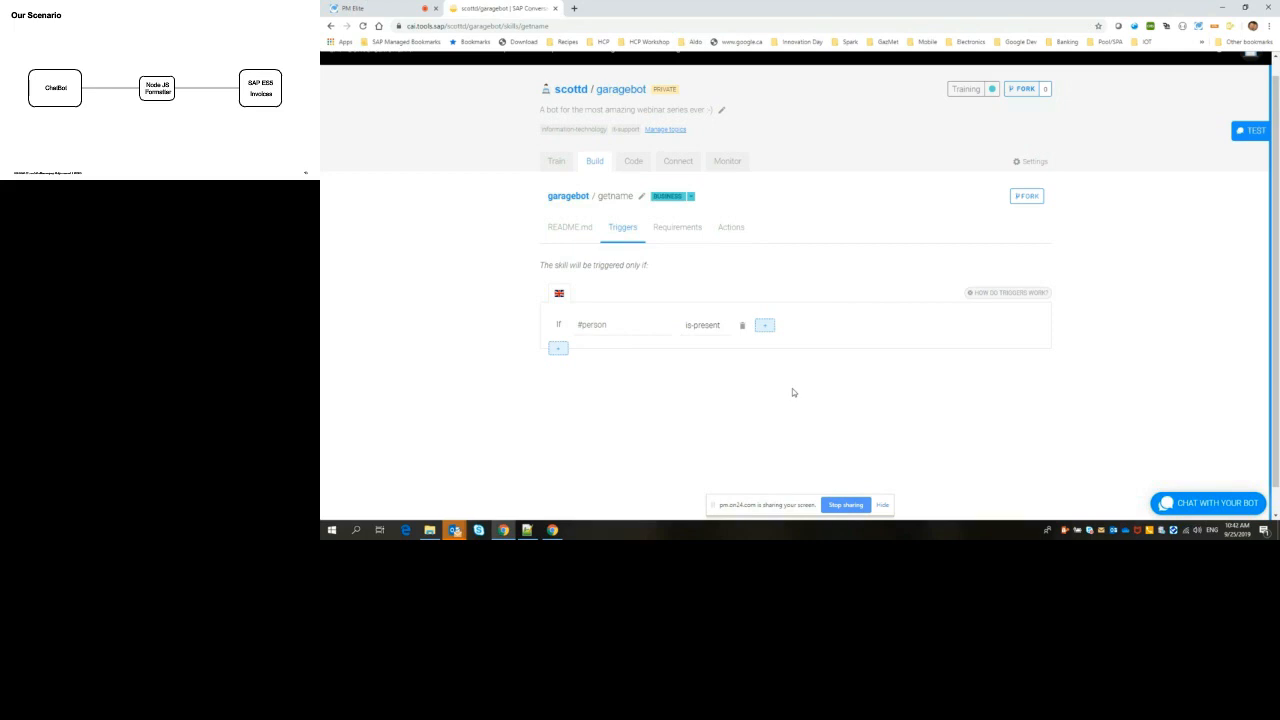
Step: Try to add a requirement to the getname skill that stores the #person entity as "username"
{"action": "left_click", "coordinate": [670, 232]}
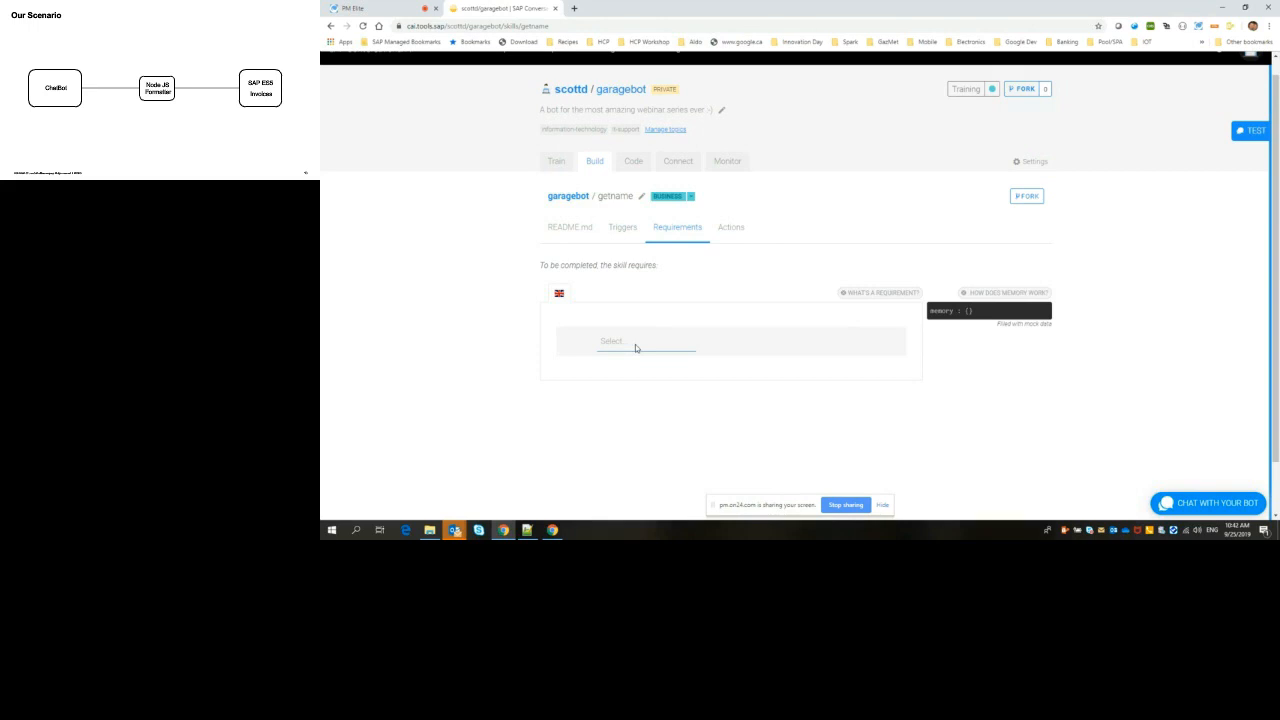
{"action": "left_click", "coordinate": [635, 344]}
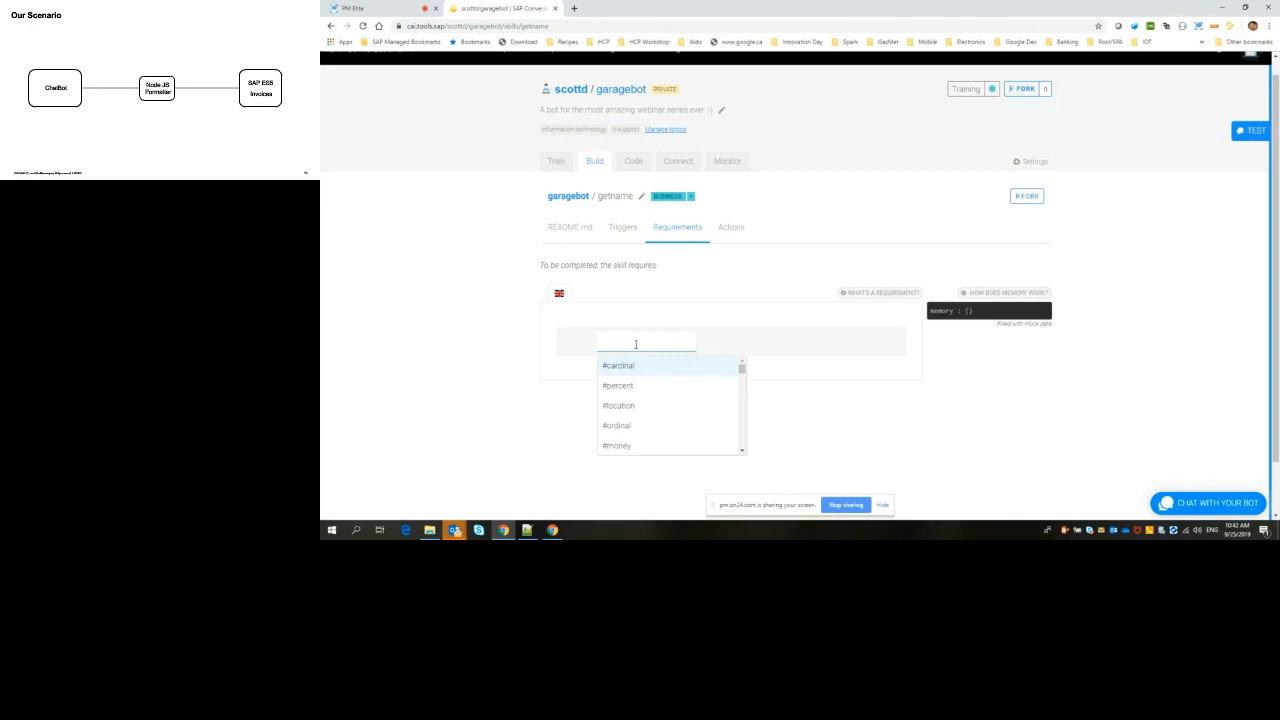
{"action": "type", "text": "#person"}
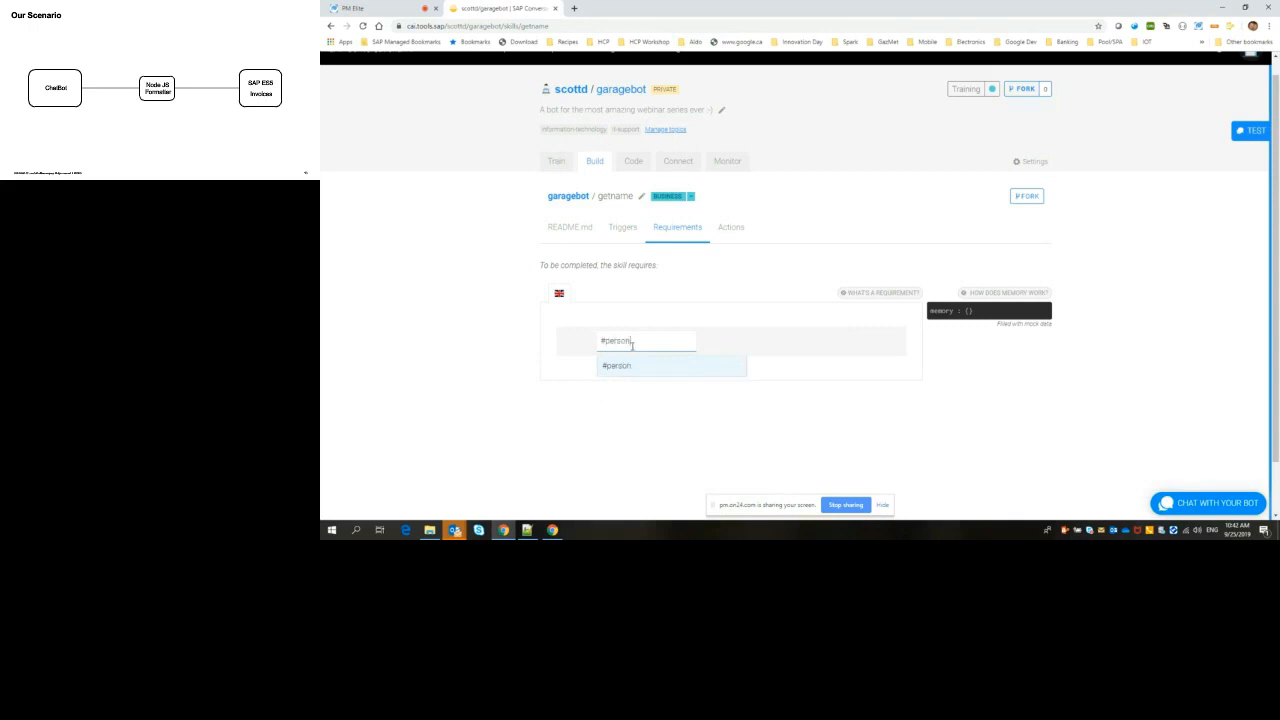
{"action": "left_click", "coordinate": [619, 366]}
{"action": "left_click", "coordinate": [740, 345]}
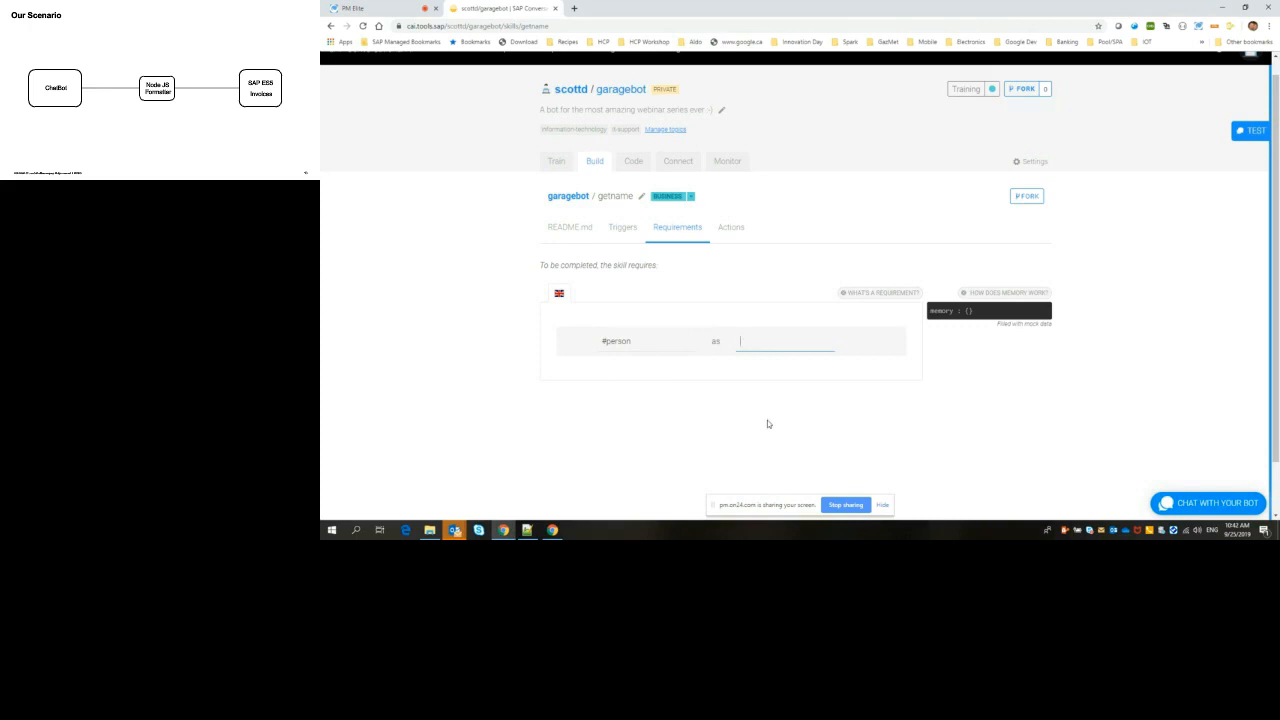
{"action": "type", "text": "username"}
{"action": "left_click", "coordinate": [773, 421]}
{"action": "left_click", "coordinate": [775, 340]}
{"action": "left_click", "coordinate": [758, 401]}
{"action": "scroll", "coordinate": [1157, 301], "scroll_direction": "up", "scroll_amount": 1}
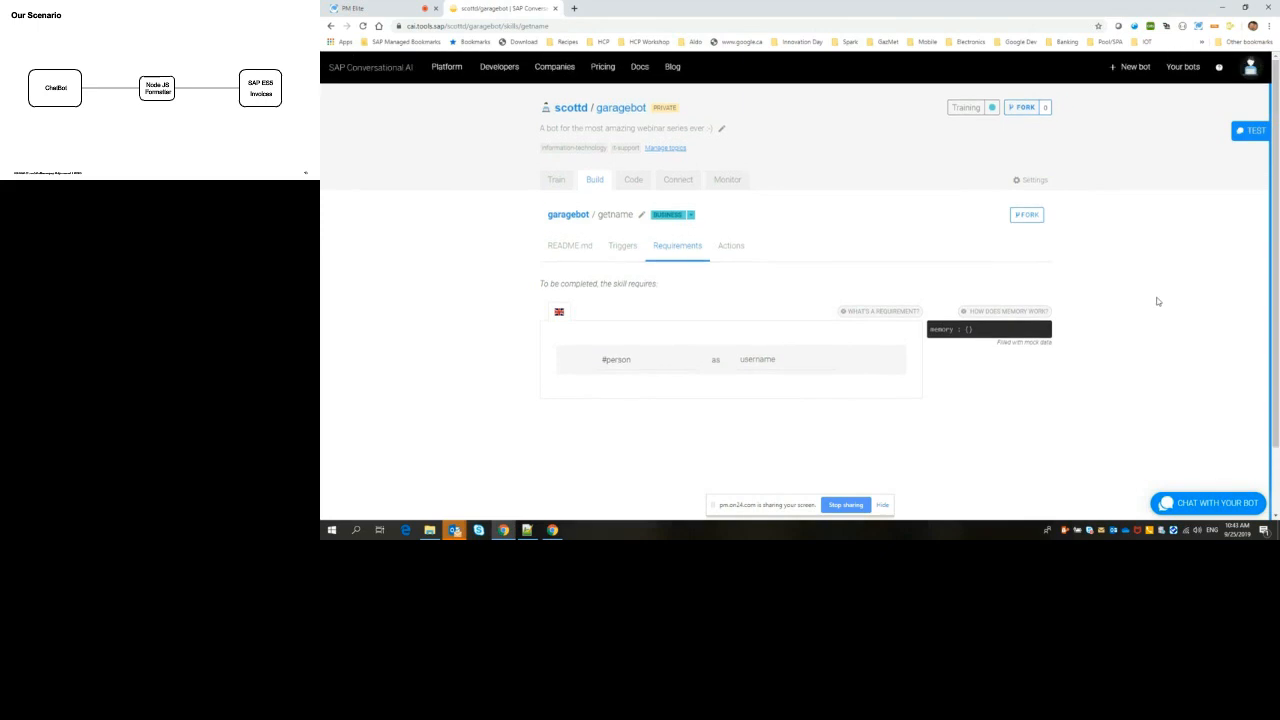
{"action": "scroll", "coordinate": [1157, 301], "scroll_direction": "down", "scroll_amount": 2}
{"action": "scroll", "coordinate": [1157, 300], "scroll_direction": "up", "scroll_amount": 2}
Step: Reload the getname skill page and check its saved trigger, requirements and actions
{"action": "mouse_move", "coordinate": [444, 68]}
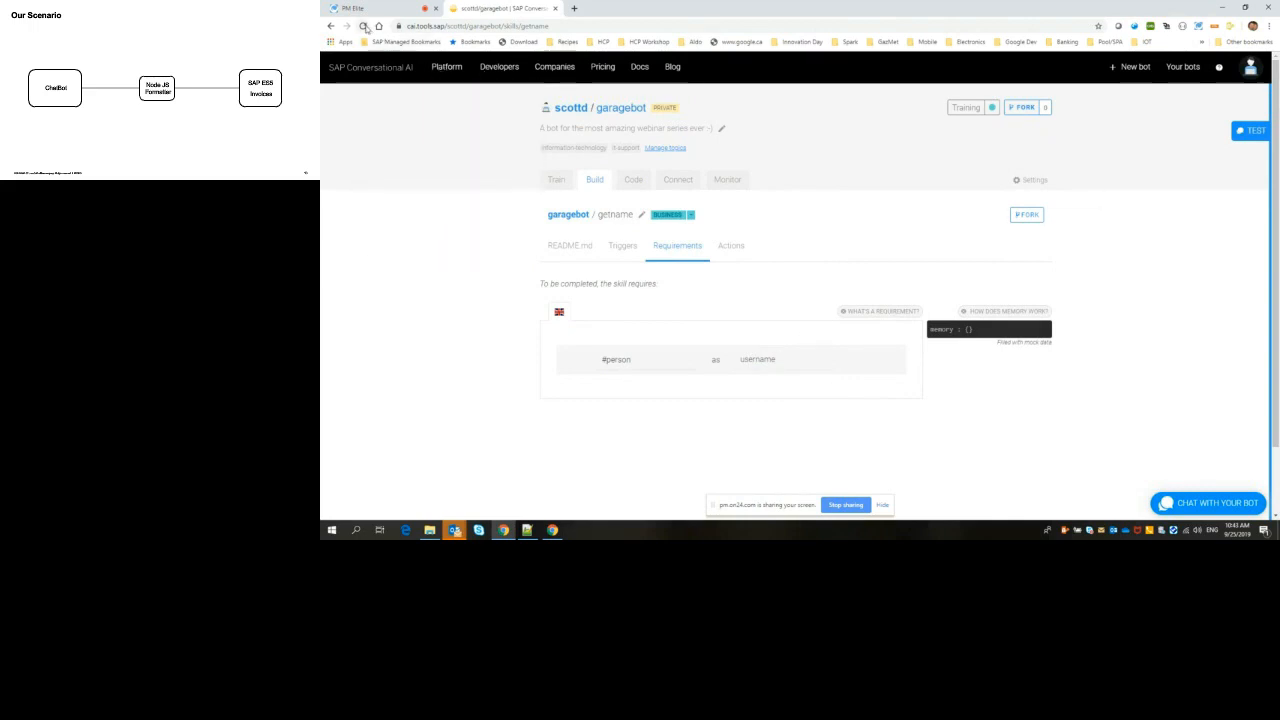
{"action": "left_click", "coordinate": [364, 27]}
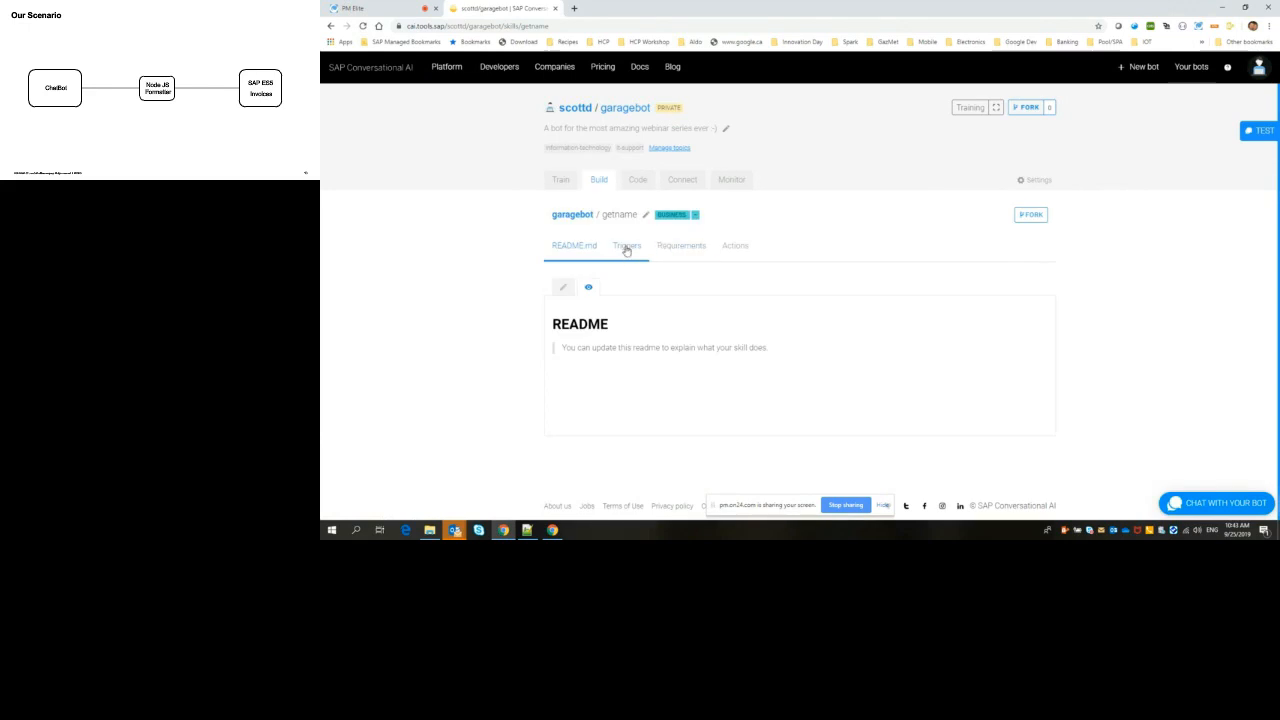
{"action": "left_click", "coordinate": [630, 248]}
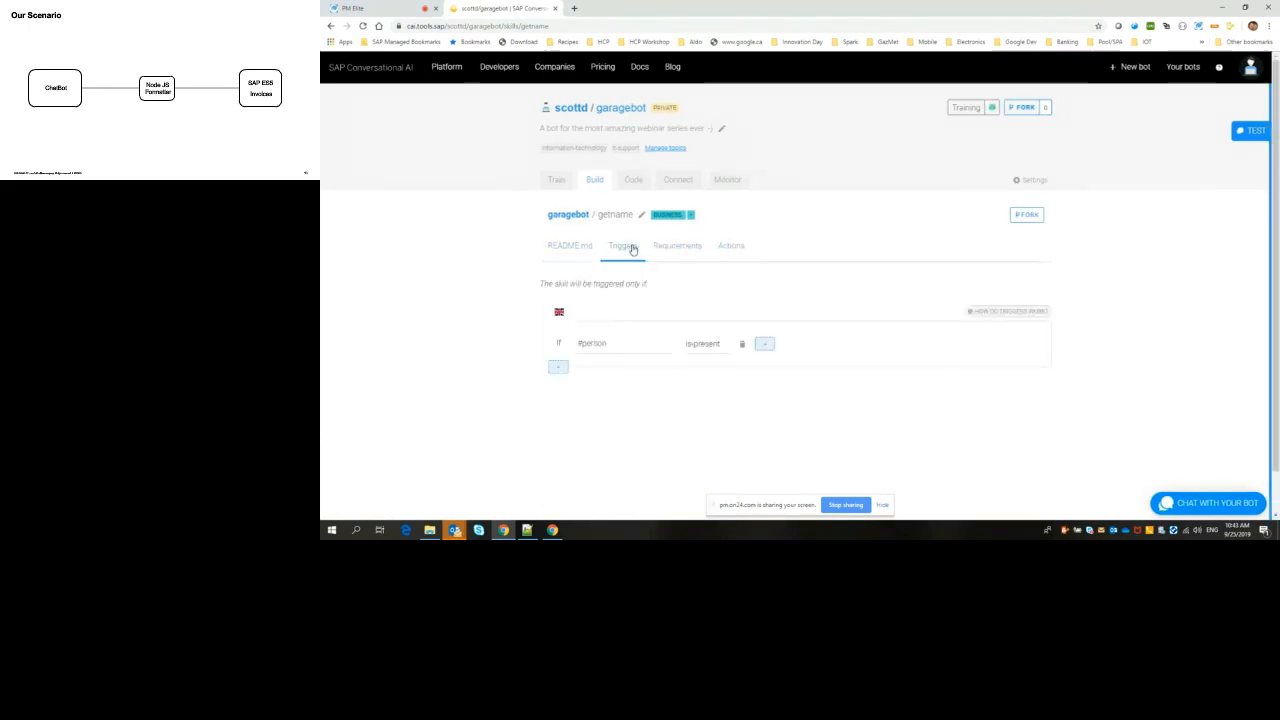
{"action": "left_click", "coordinate": [677, 248]}
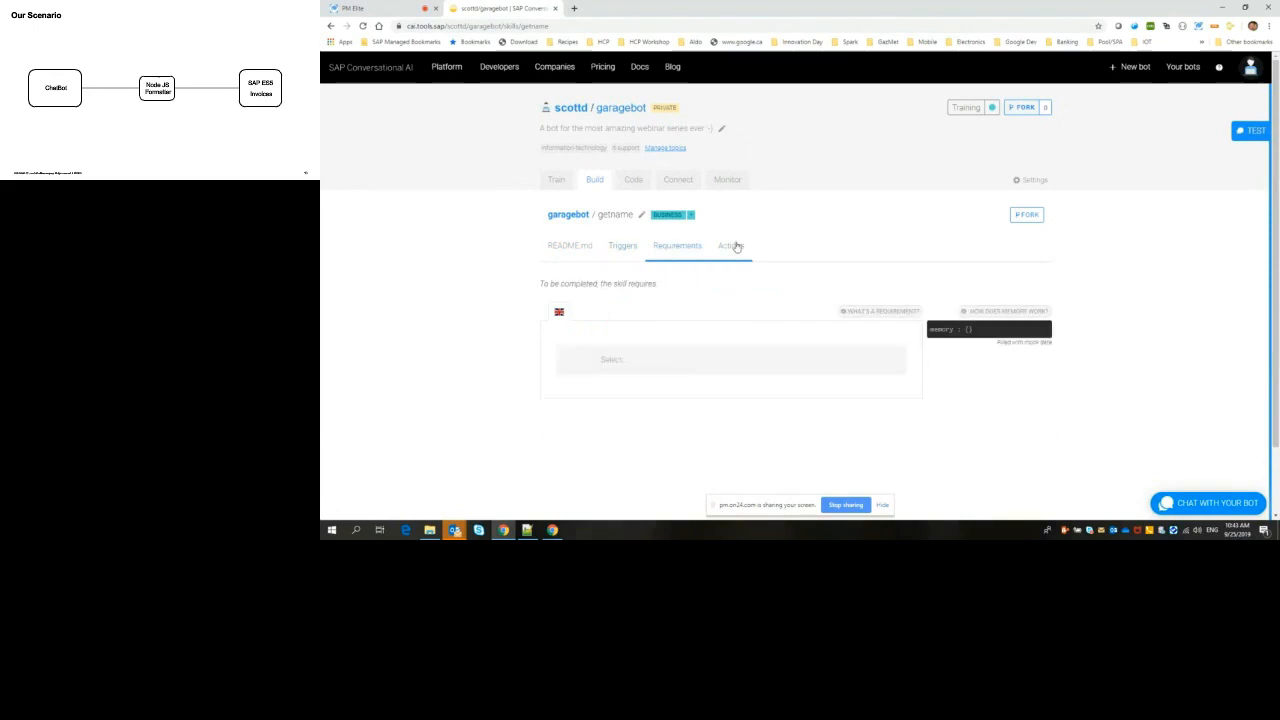
{"action": "left_click", "coordinate": [729, 249]}
Step: Add the requirement #person as "username" to the getname skill
{"action": "left_click", "coordinate": [686, 250]}
{"action": "left_click", "coordinate": [634, 360]}
{"action": "type", "text": "#person"}
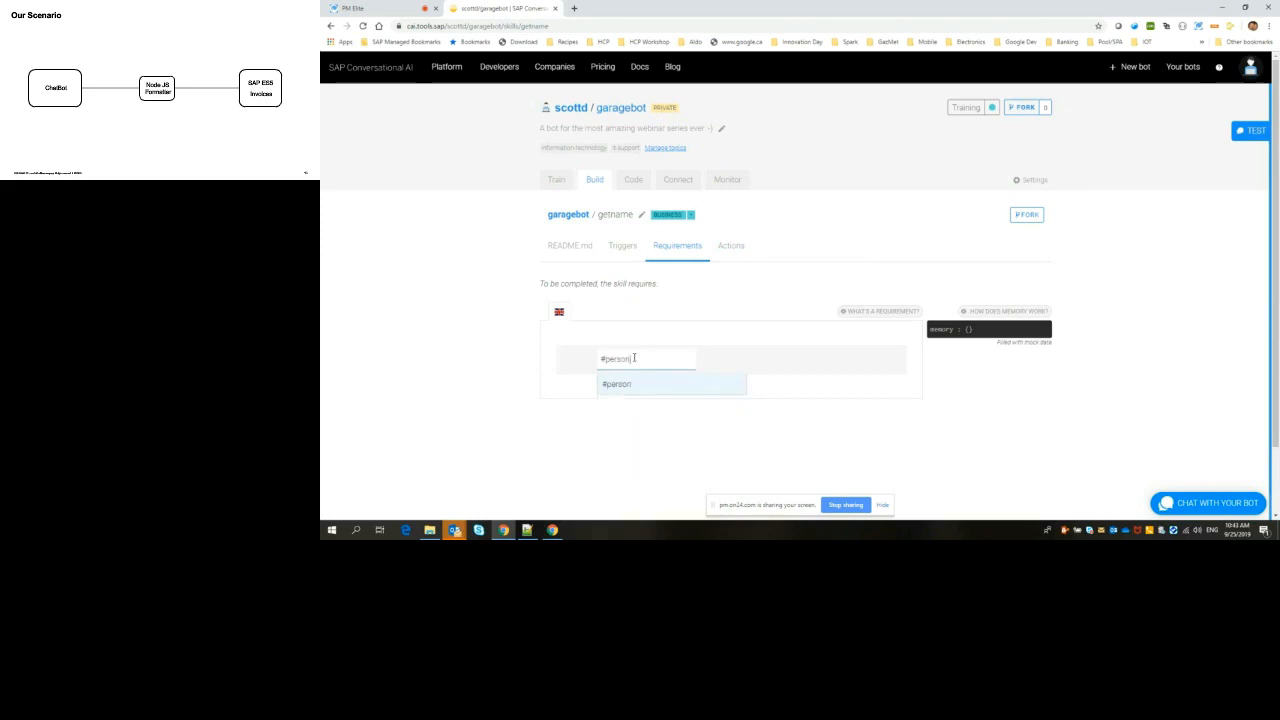
{"action": "key", "text": "Return"}
{"action": "left_click", "coordinate": [743, 366]}
{"action": "type", "text": "username"}
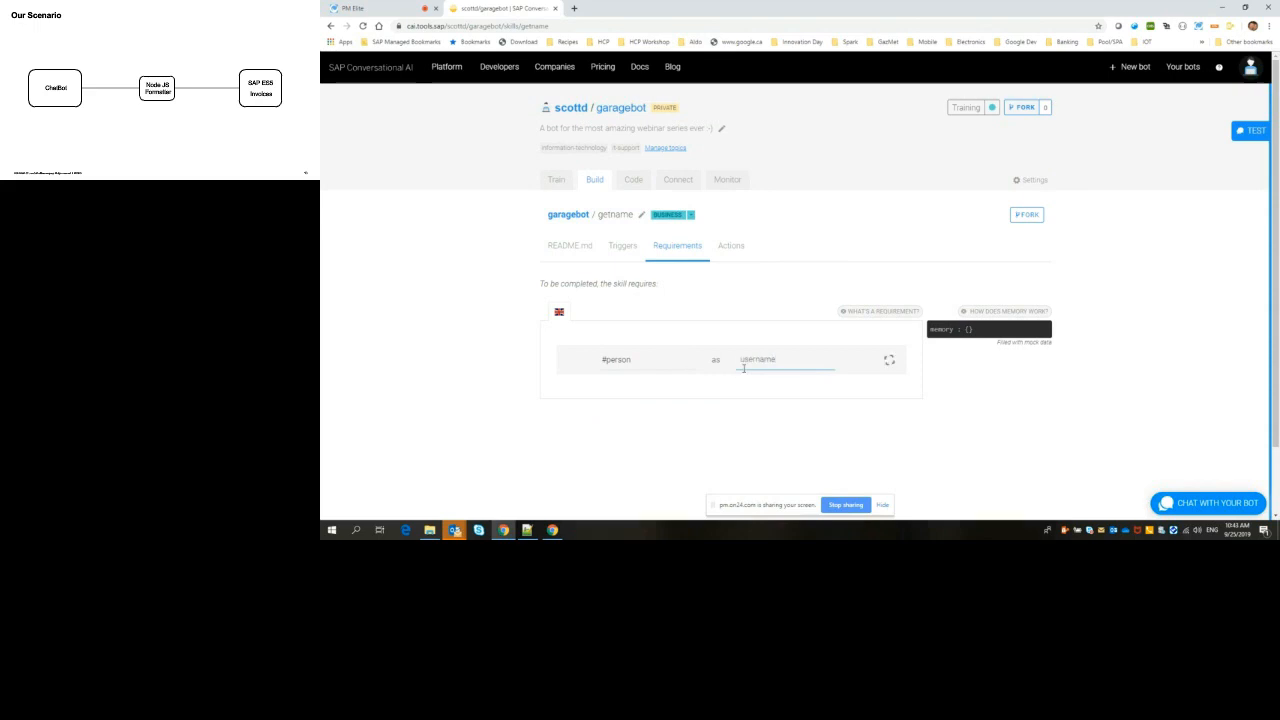
{"action": "key", "text": "Return"}
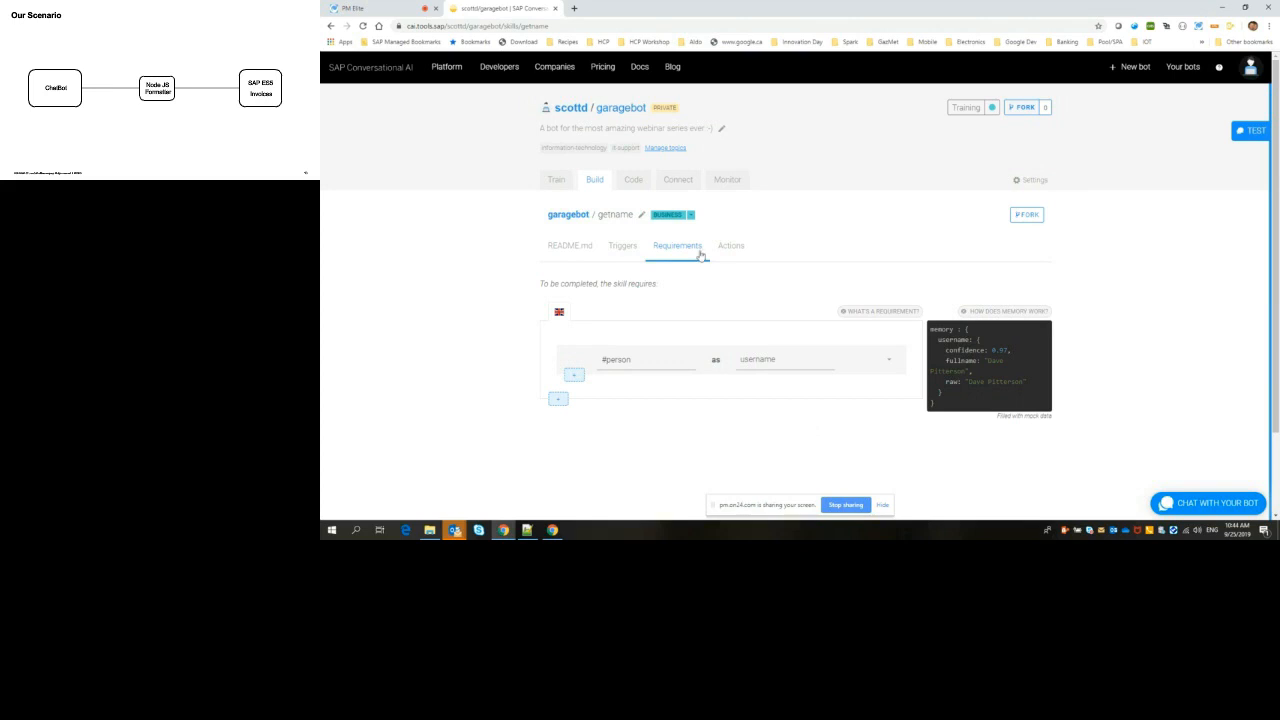
Step: Add a new message group containing a text message to the getname skill's actions
{"action": "left_click", "coordinate": [731, 249]}
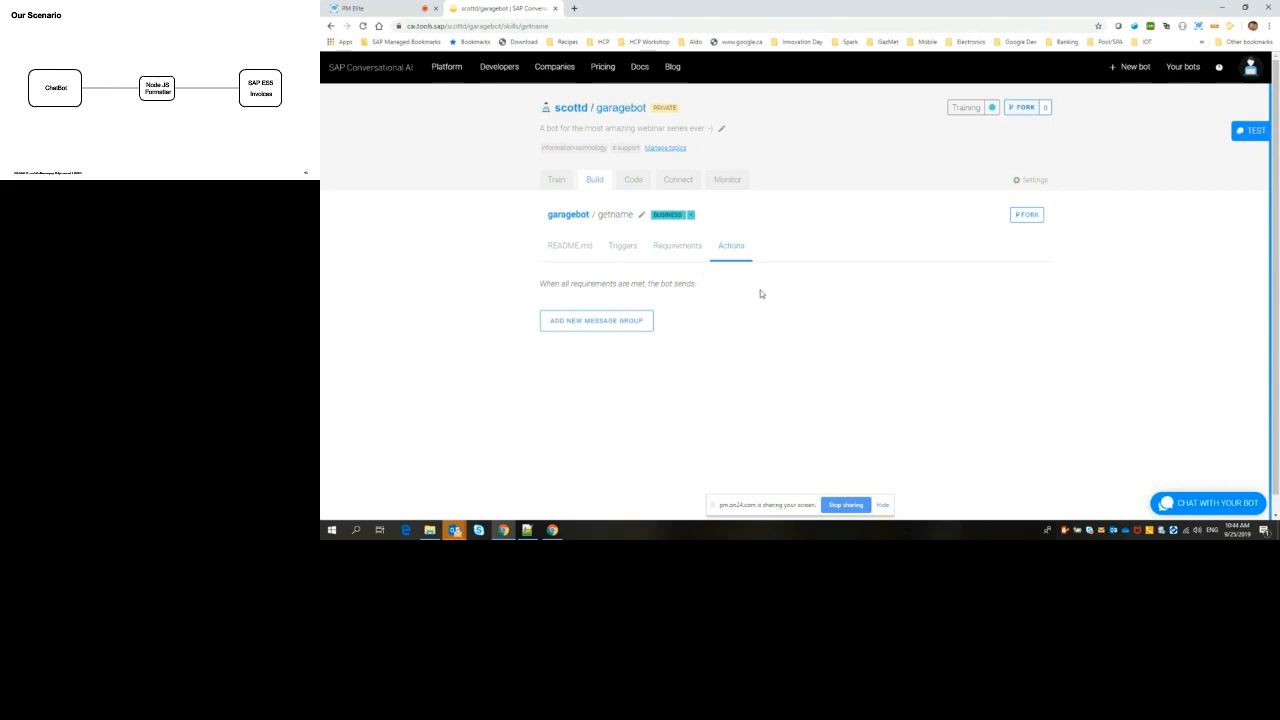
{"action": "left_click", "coordinate": [593, 322]}
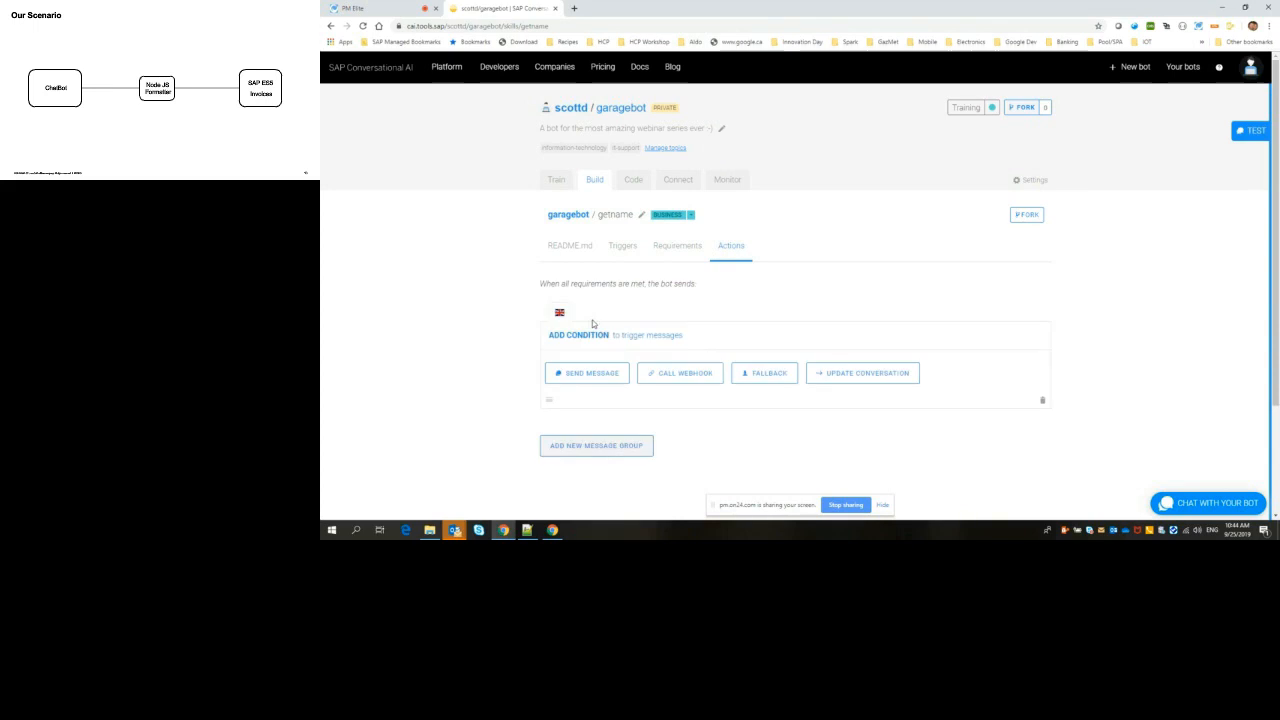
{"action": "left_click", "coordinate": [595, 374]}
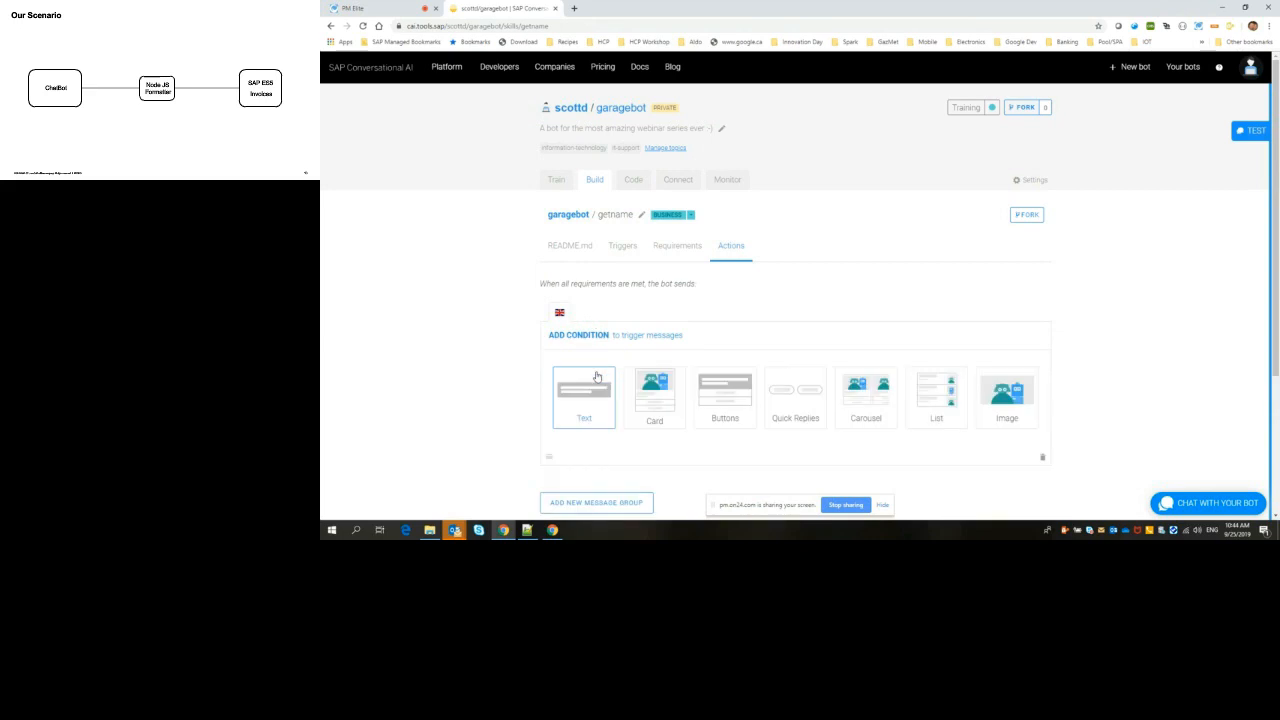
{"action": "scroll", "coordinate": [597, 377], "scroll_direction": "down", "scroll_amount": 2}
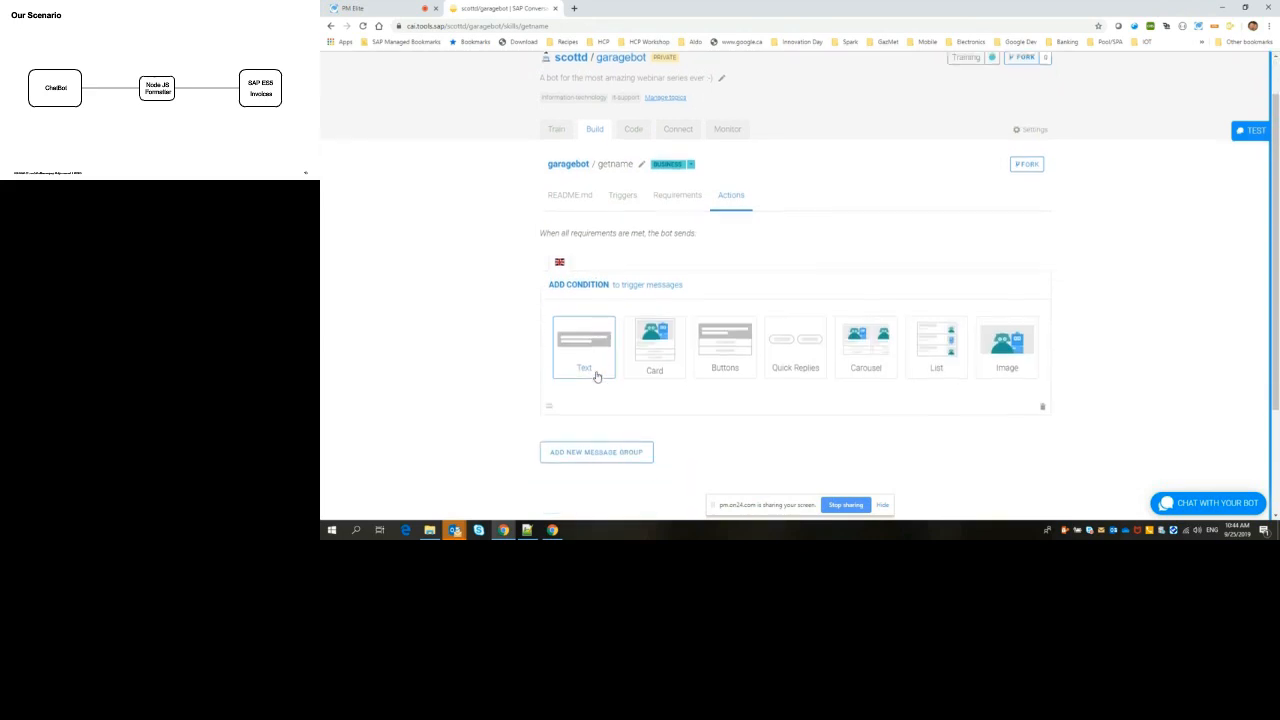
{"action": "left_click", "coordinate": [575, 329]}
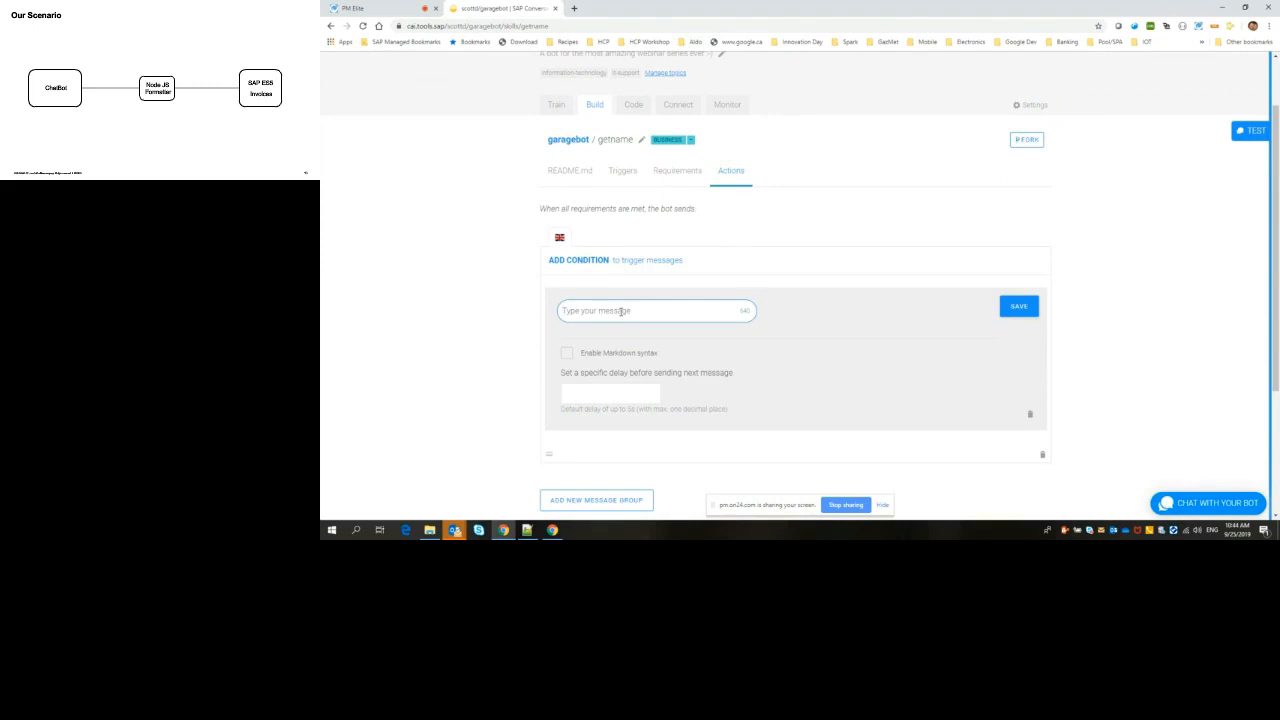
Step: Set the text message to "Hello {{memory.username.fullname}}" and save it
{"action": "type", "text": "Hello"}
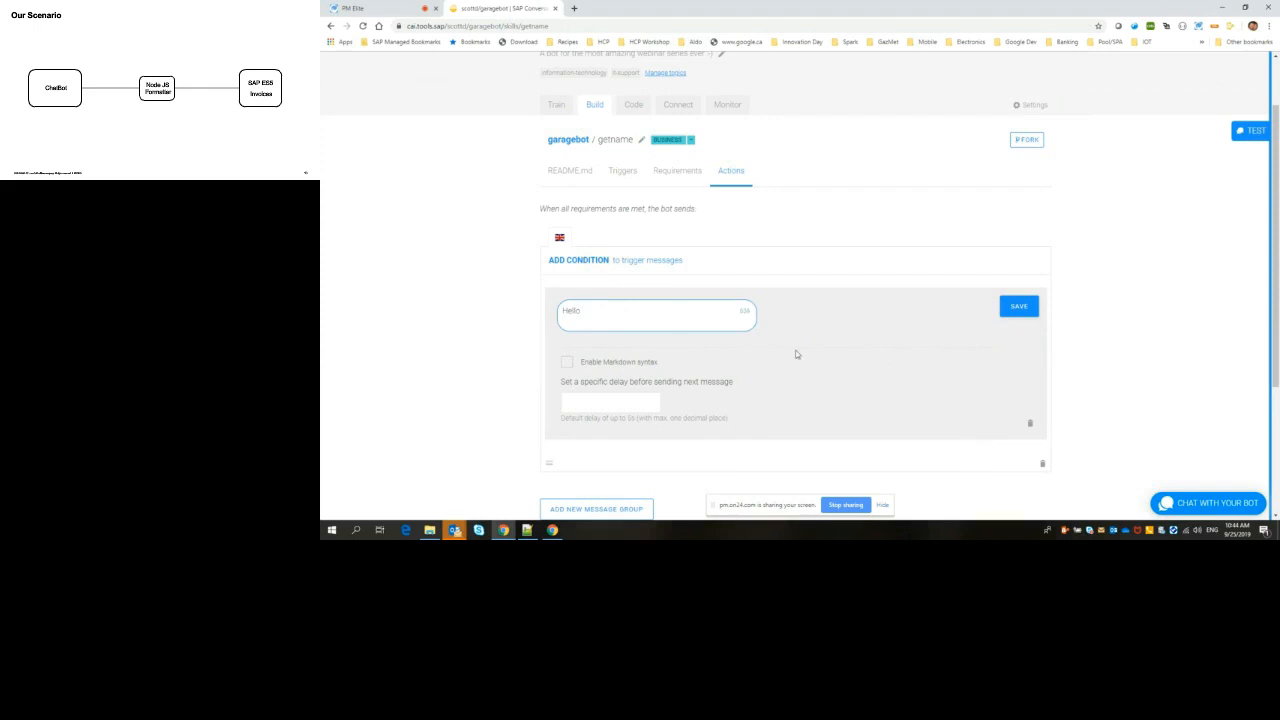
{"action": "type", "text": "{{memory.username. fullname}}"}
{"action": "left_click", "coordinate": [1017, 308]}
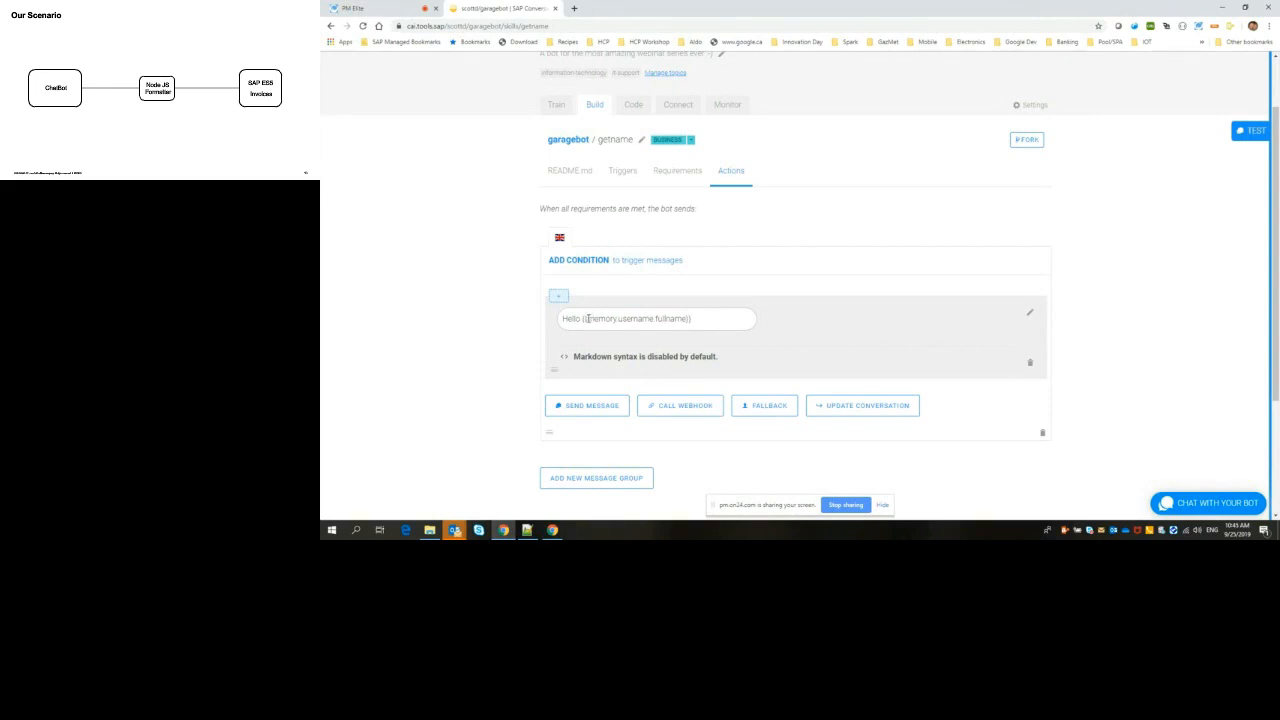
{"action": "left_click_drag", "start_coordinate": [587, 318], "coordinate": [718, 318]}
Step: Test the bot by sending "Hello" and answering its question with a first name, and close the test chat
{"action": "left_click_drag", "start_coordinate": [1275, 284], "coordinate": [1275, 298]}
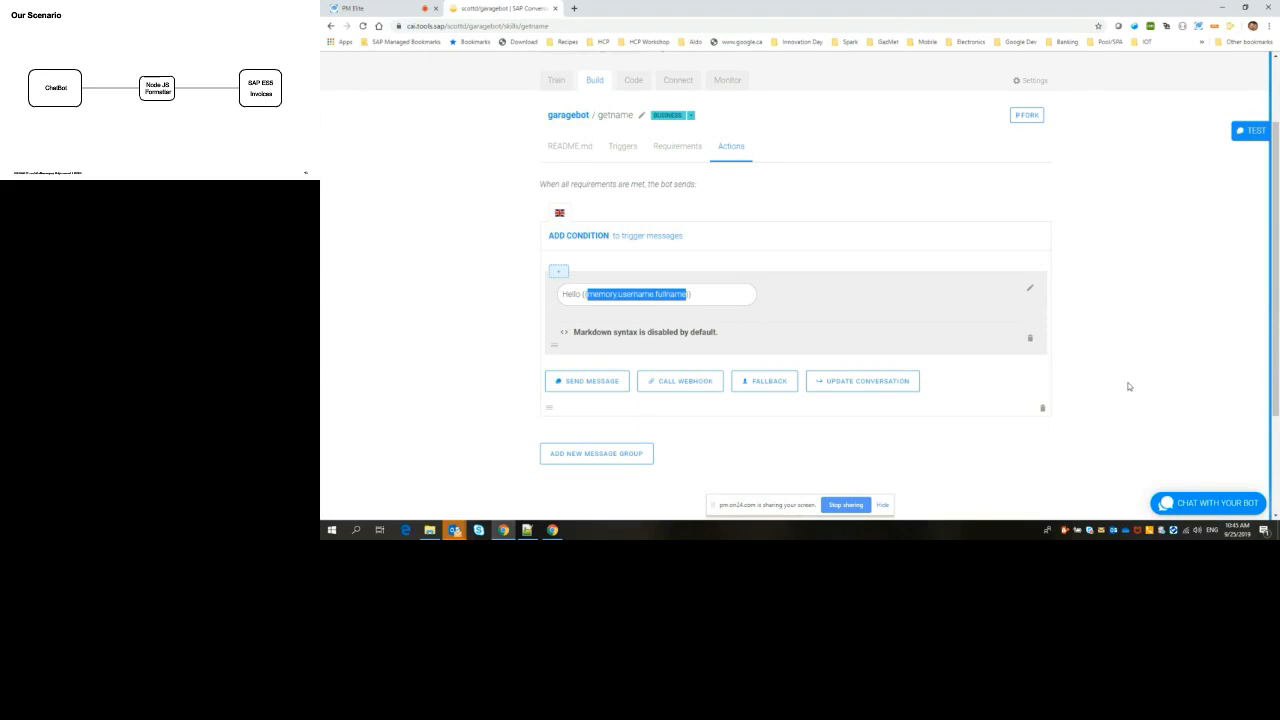
{"action": "left_click", "coordinate": [1210, 507]}
{"action": "left_click", "coordinate": [1180, 506]}
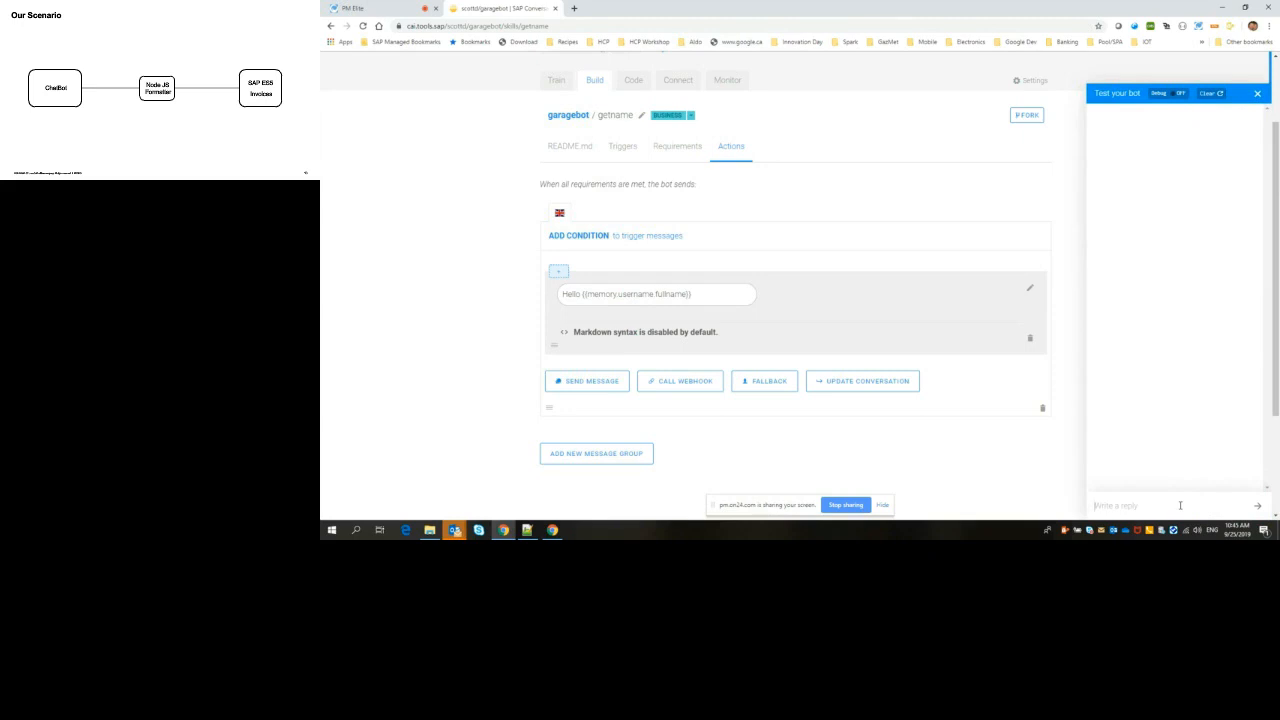
{"action": "type", "text": "Hello"}
{"action": "key", "text": "Return"}
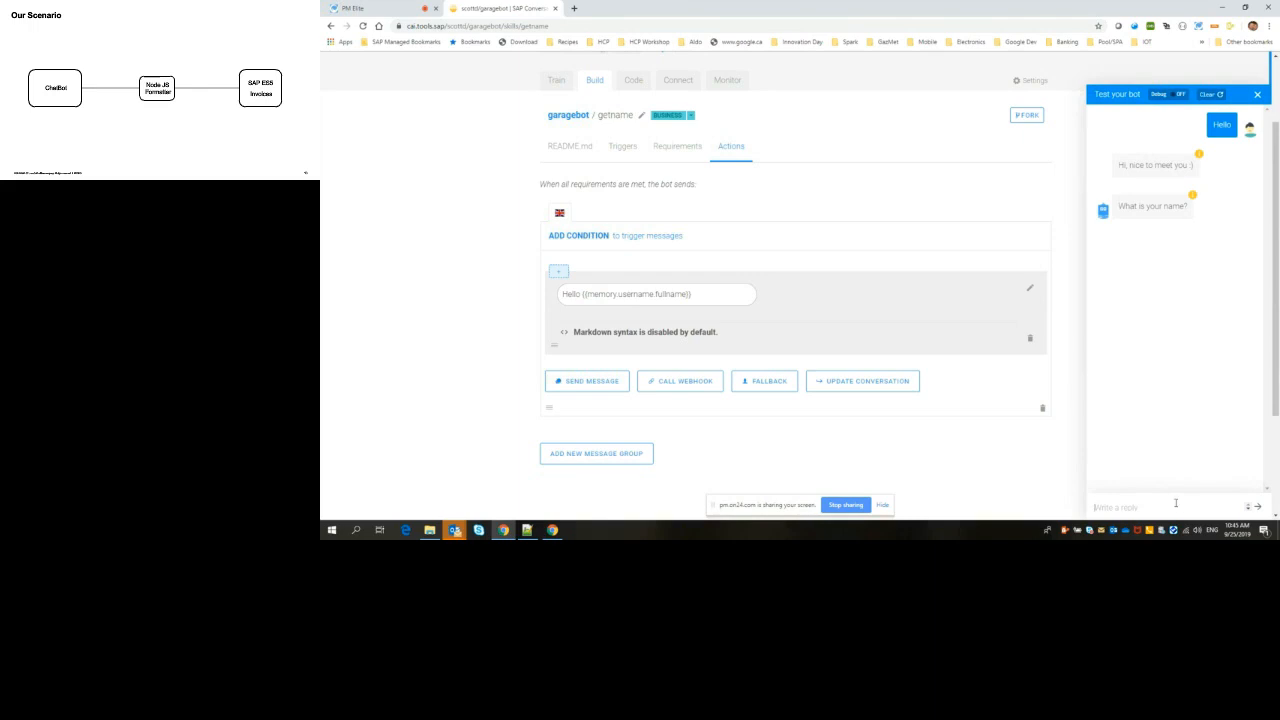
{"action": "left_click", "coordinate": [1175, 503]}
{"action": "type", "text": "Scott"}
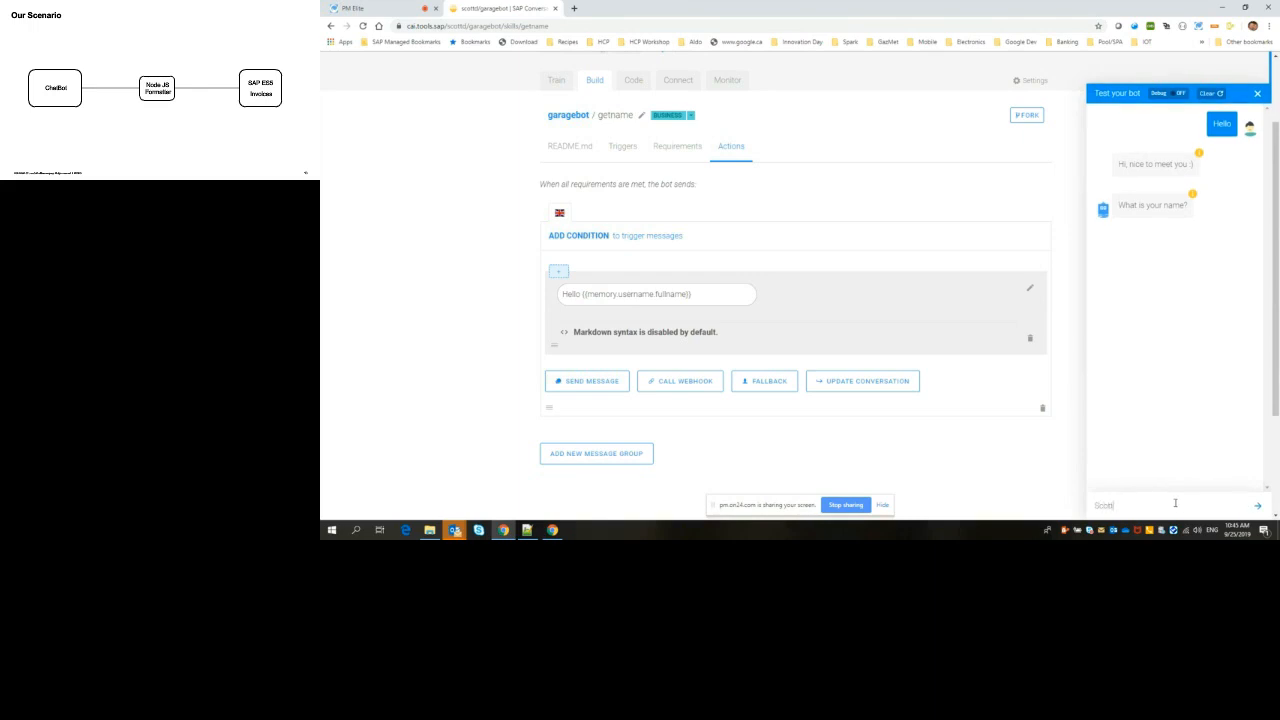
{"action": "key", "text": "Return"}
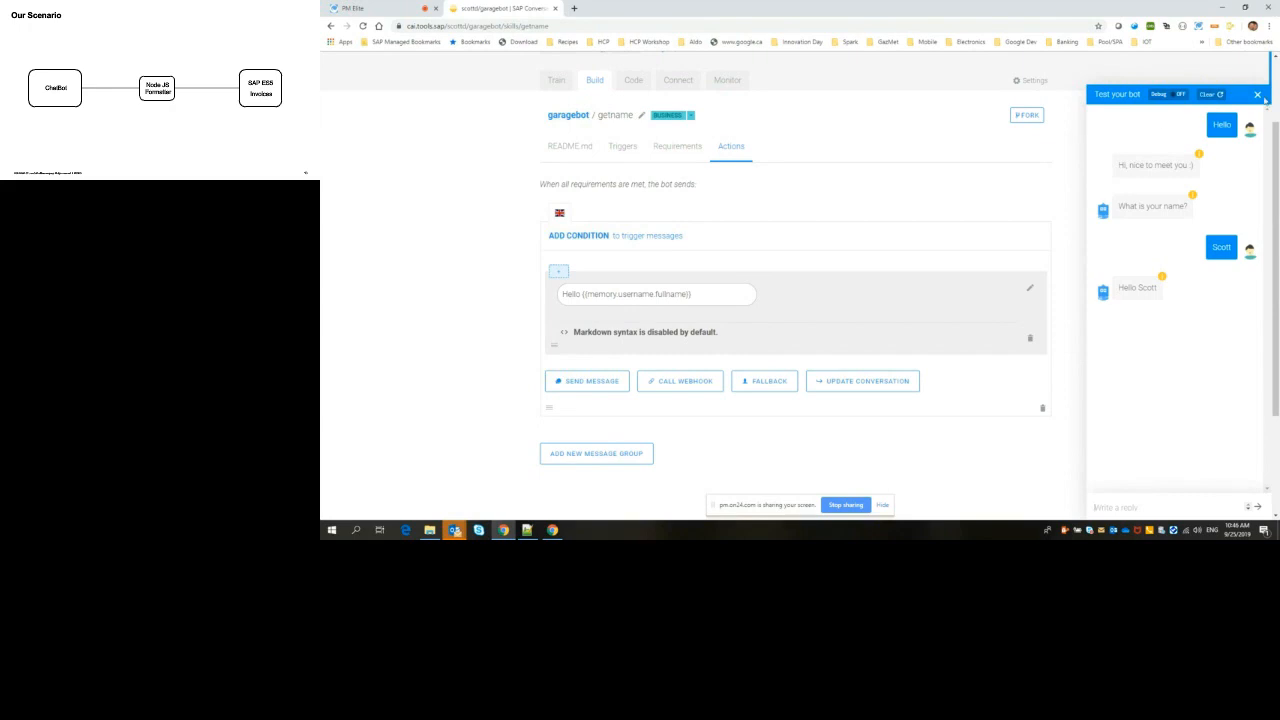
{"action": "left_click", "coordinate": [1257, 94]}
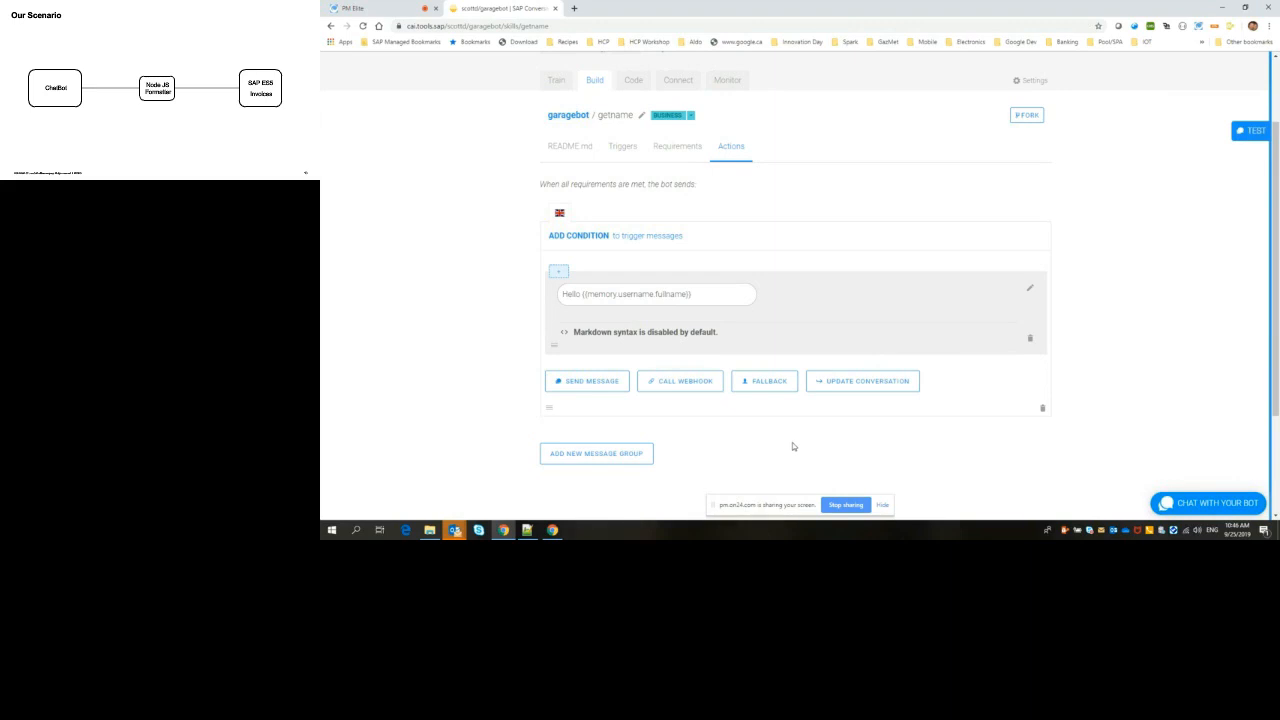
Step: Add a second message group to the getname skill's actions with a quick replies message reading "What would you like to do today?"
{"action": "left_click", "coordinate": [580, 455]}
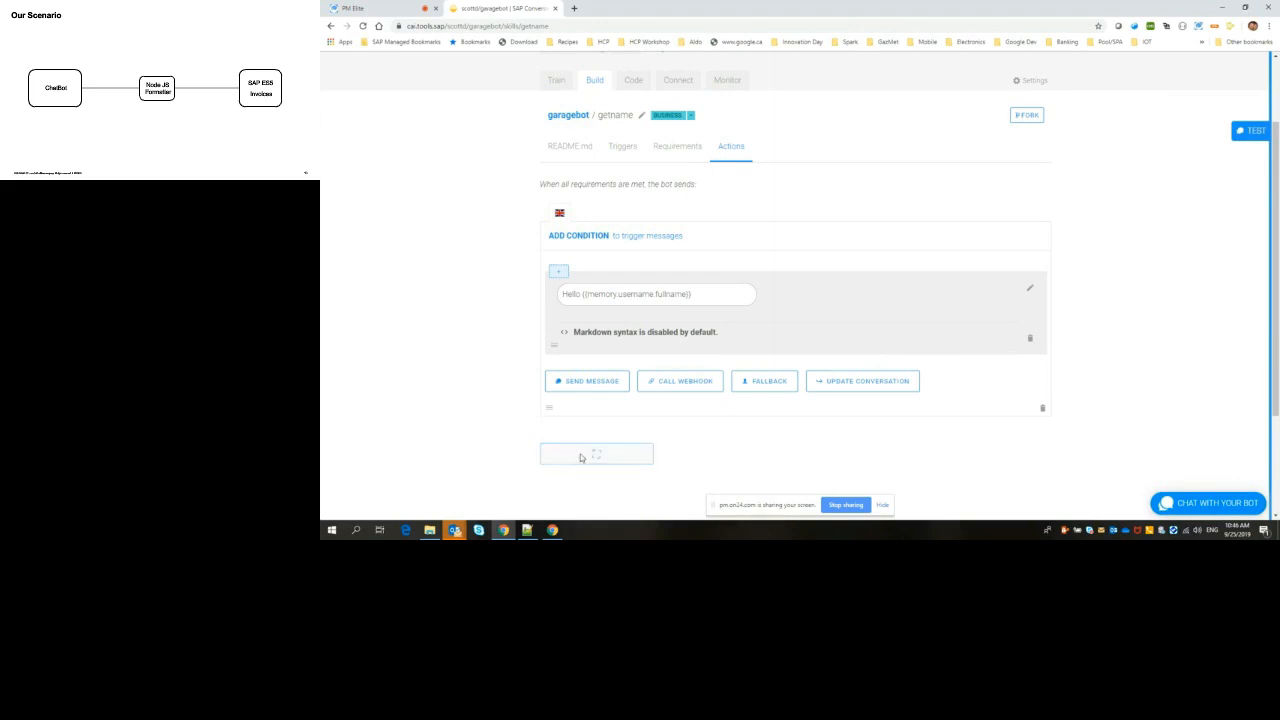
{"action": "scroll", "coordinate": [746, 443], "scroll_direction": "down", "scroll_amount": 2}
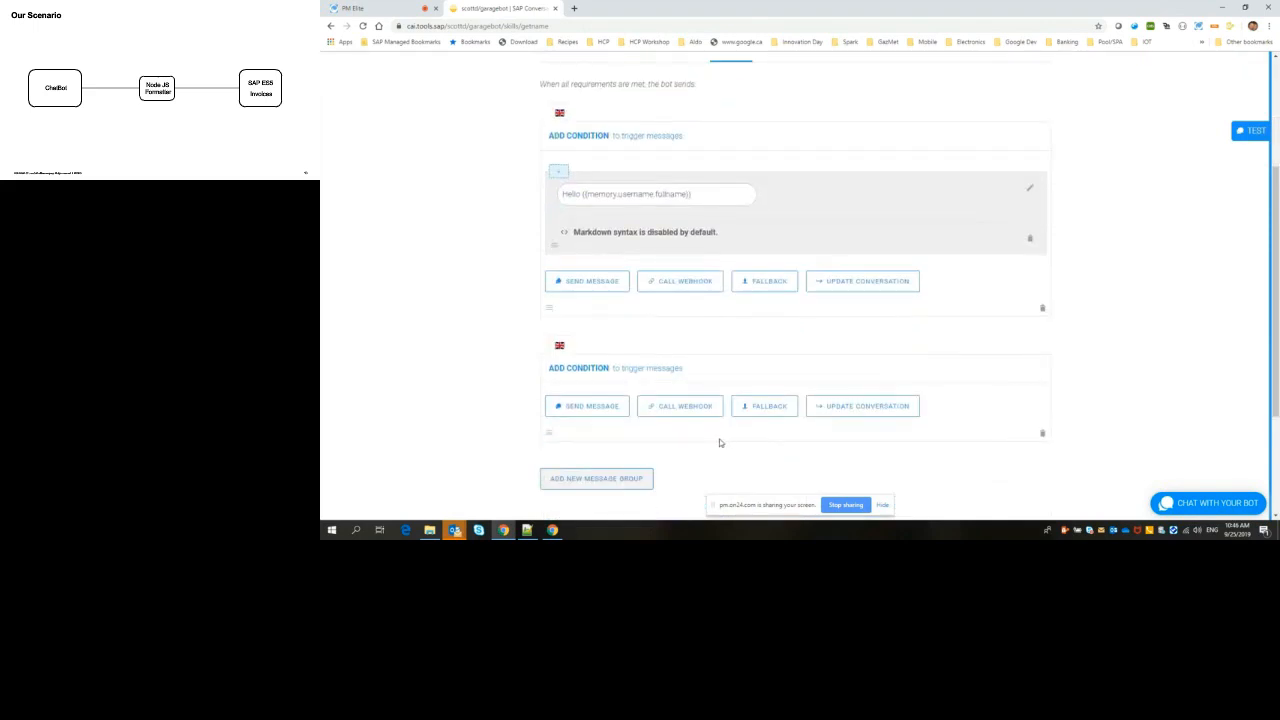
{"action": "left_click", "coordinate": [591, 406]}
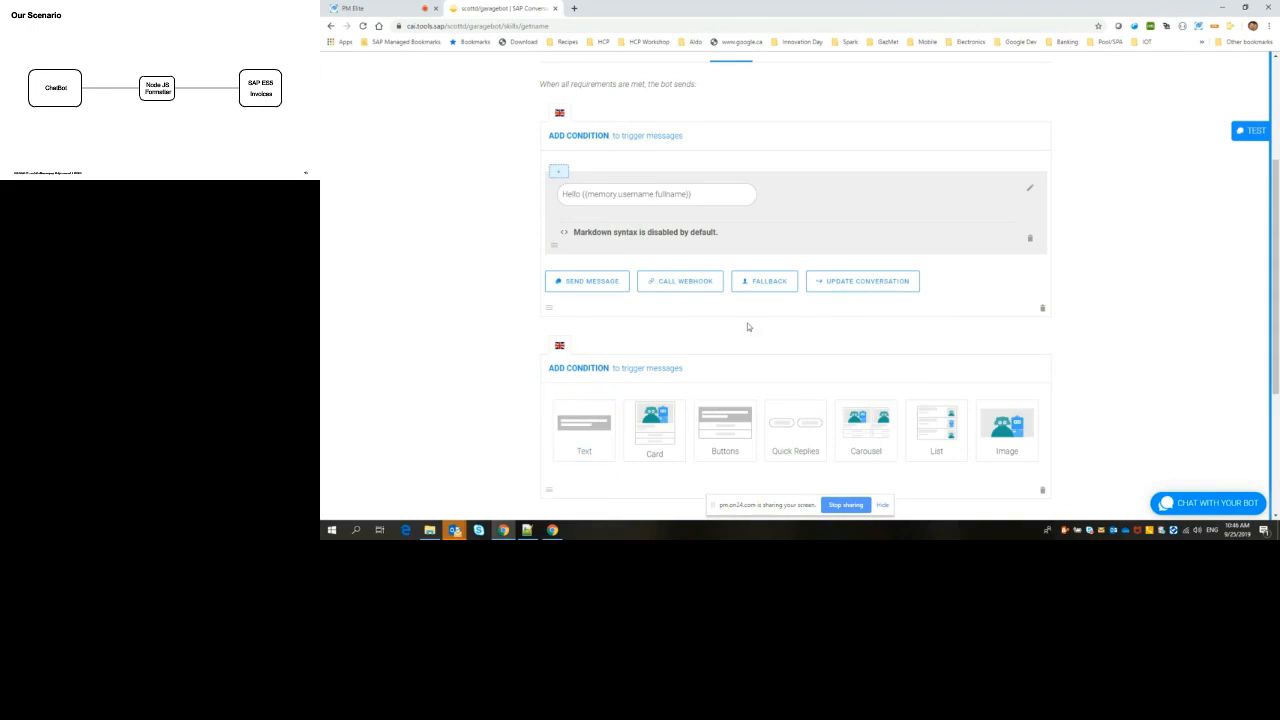
{"action": "scroll", "coordinate": [755, 331], "scroll_direction": "down", "scroll_amount": 1}
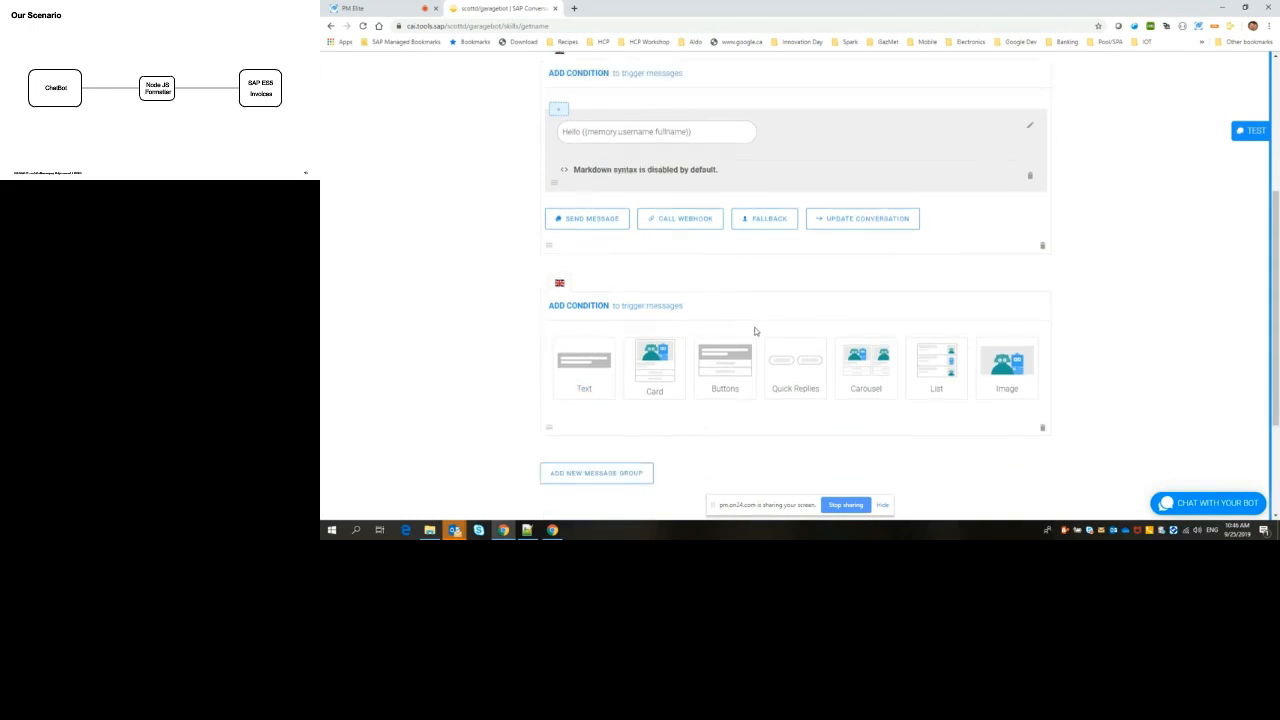
{"action": "left_click", "coordinate": [792, 377]}
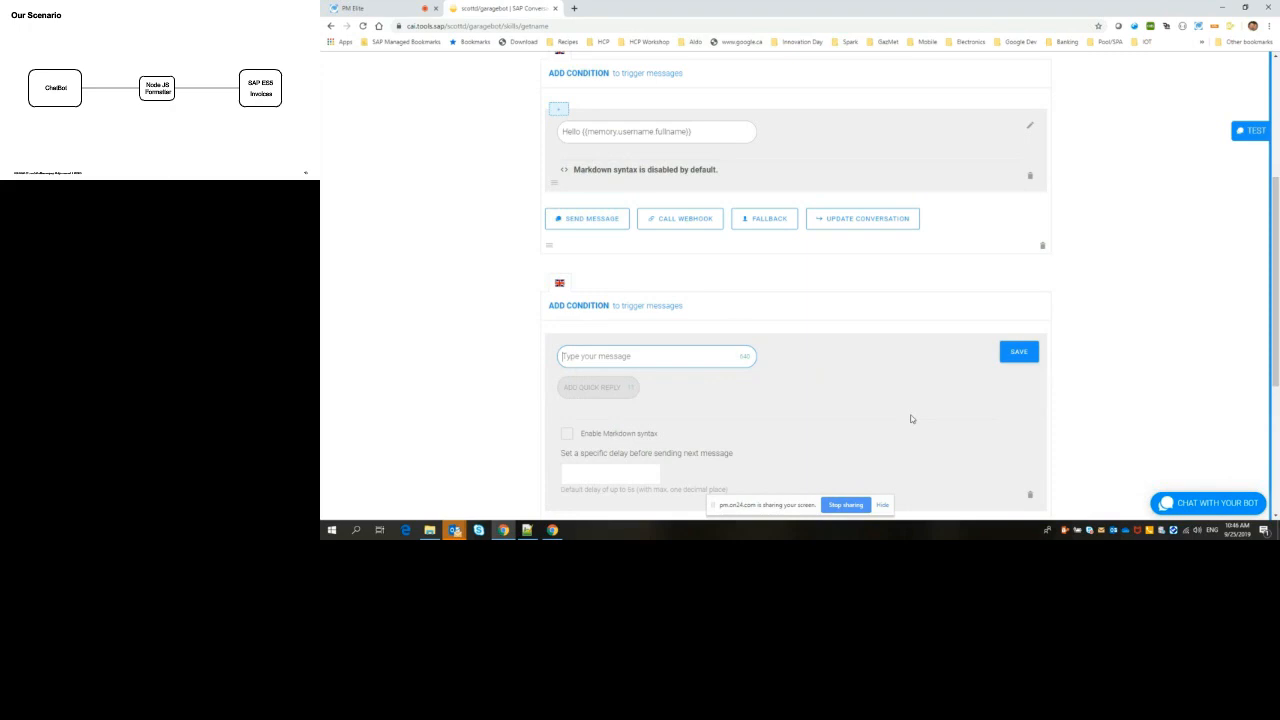
{"action": "type", "text": "What wo"}
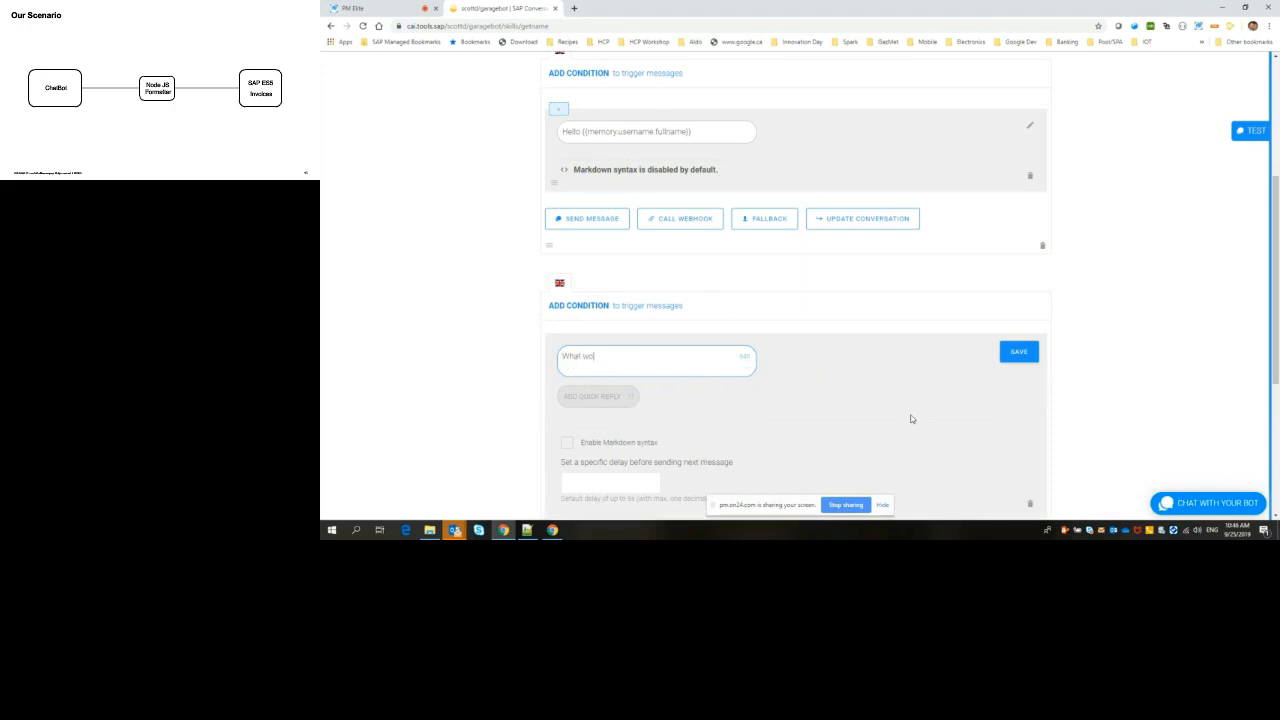
{"action": "type", "text": "uld you like to do"}
{"action": "type", "text": "today?"}
Step: Add two quick replies titled "Open Orders" and "Eat Pizza" to the new message
{"action": "left_click", "coordinate": [614, 400]}
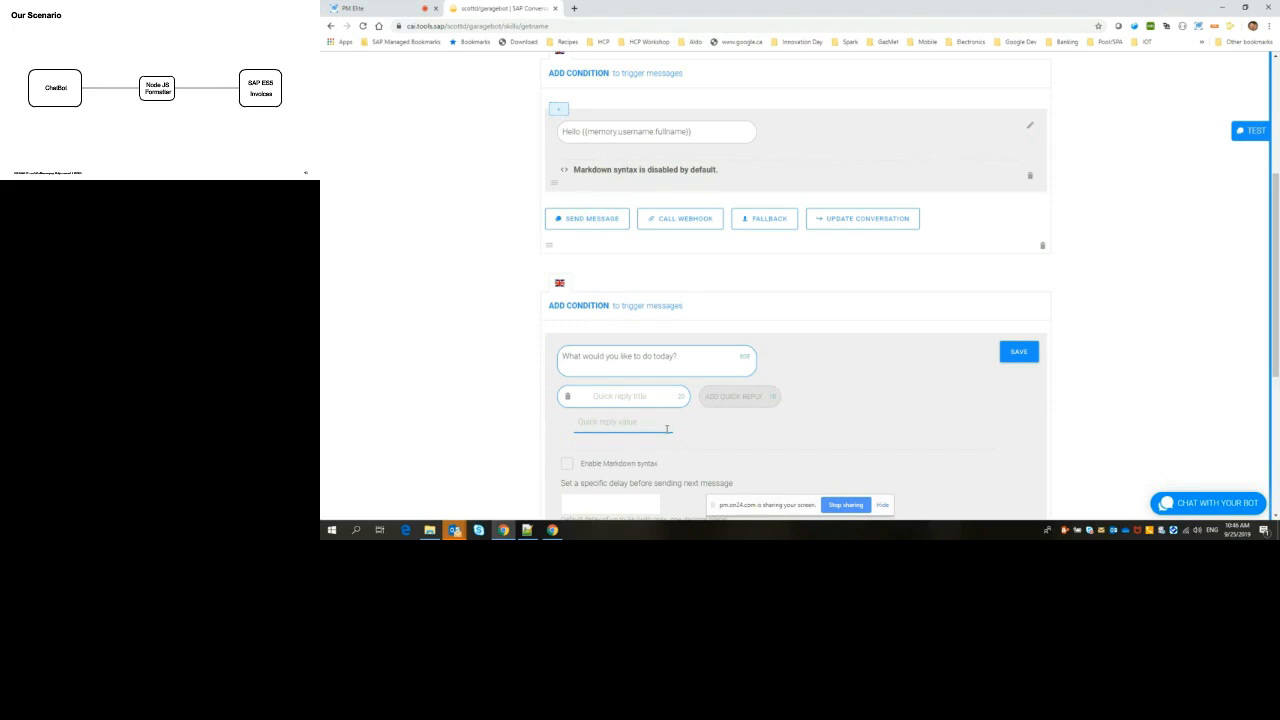
{"action": "type", "text": "C"}
{"action": "type", "text": "pen"}
{"action": "type", "text": " Orders"}
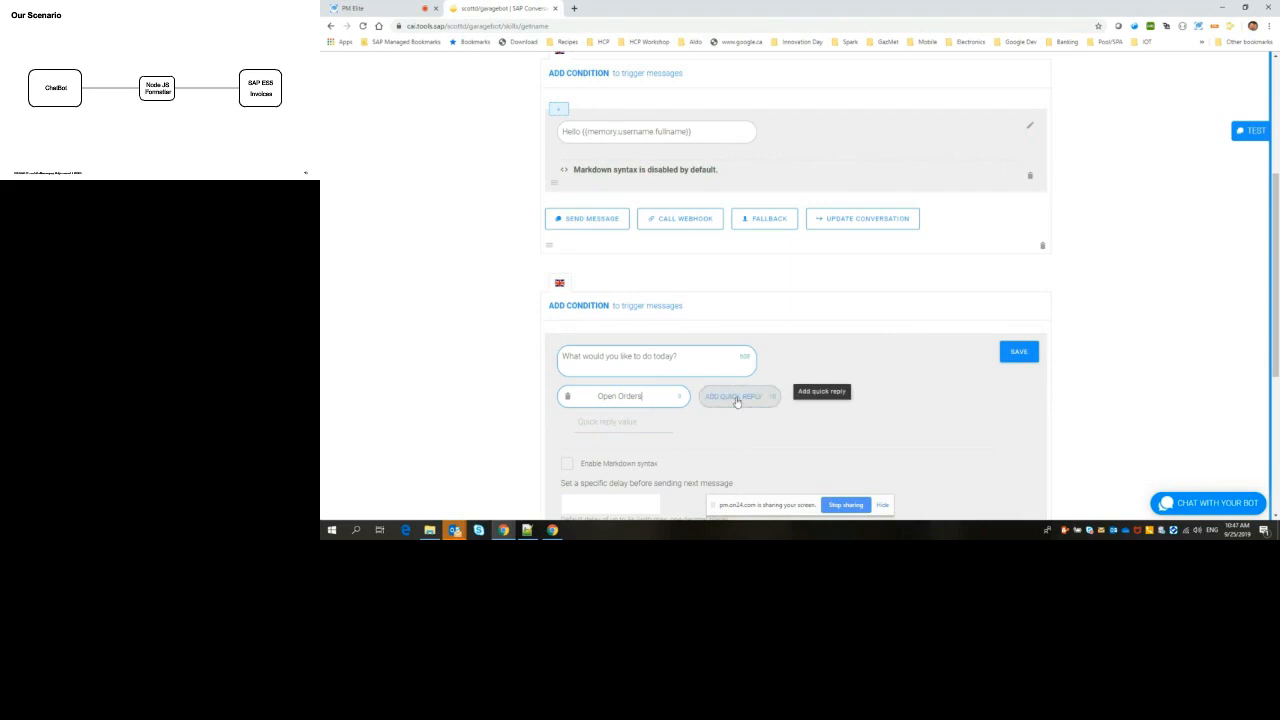
{"action": "left_click", "coordinate": [737, 397]}
{"action": "type", "text": "Eat Pizza"}
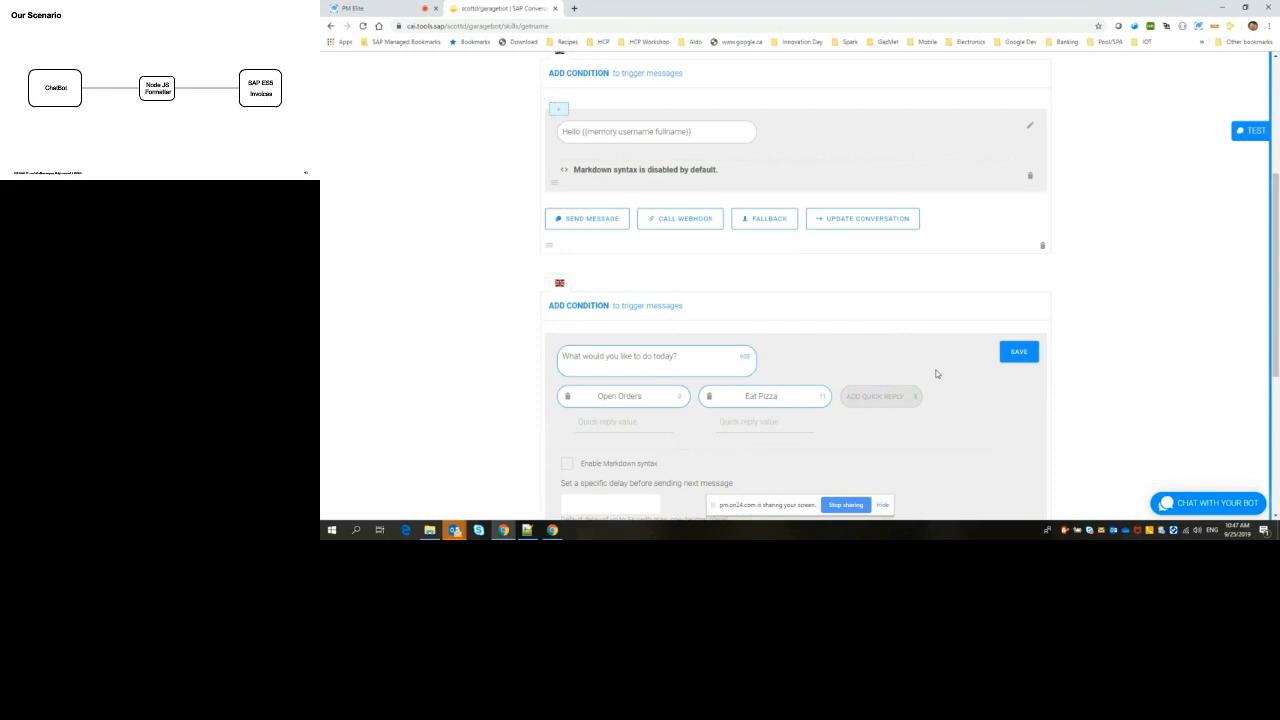
Step: Set the value of the "Open Orders" quick reply to "Open Orders" and save the message
{"action": "left_click", "coordinate": [630, 423]}
{"action": "type", "text": "Open Orders"}
{"action": "left_click", "coordinate": [1022, 354]}
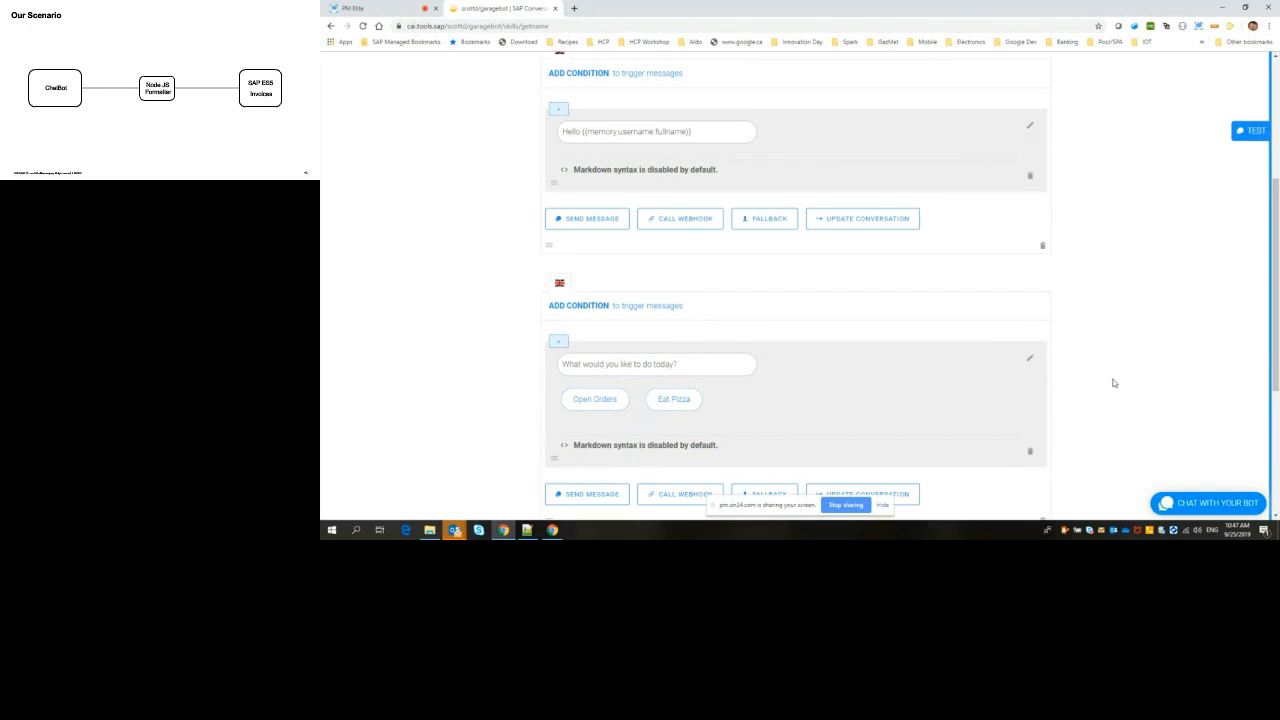
{"action": "scroll", "coordinate": [1114, 383], "scroll_direction": "down", "scroll_amount": 1}
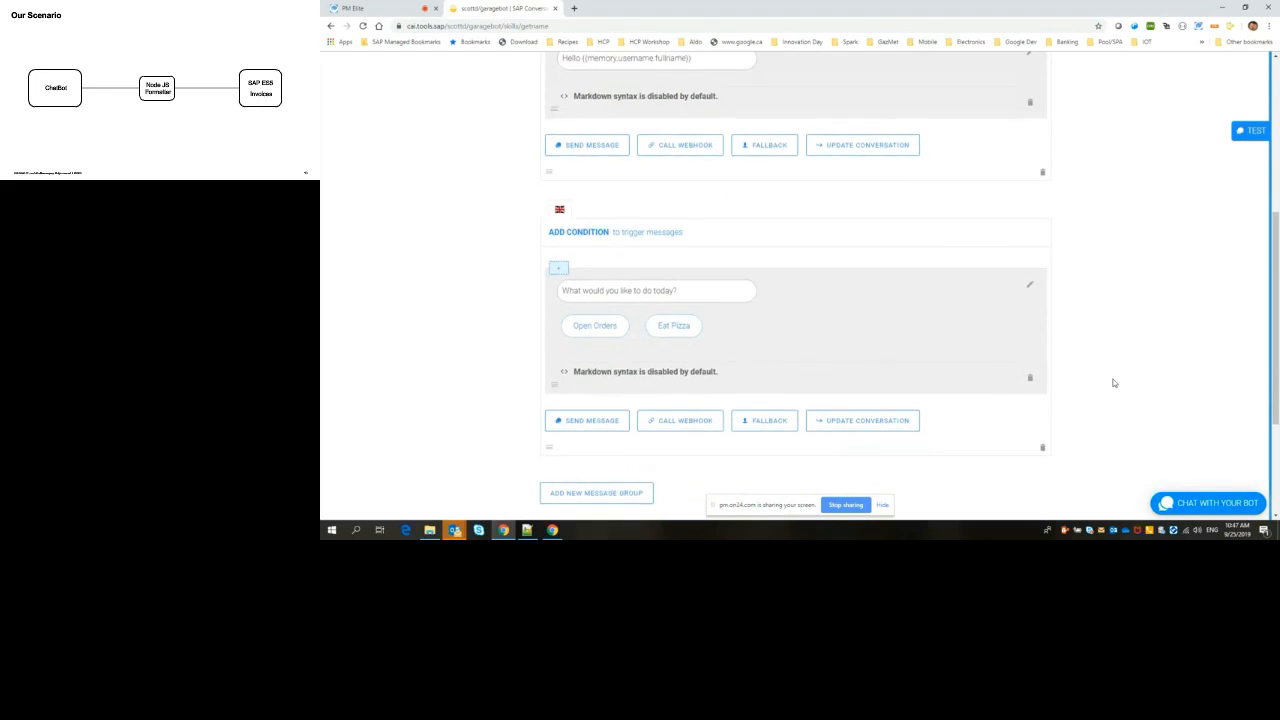
{"action": "scroll", "coordinate": [1114, 383], "scroll_direction": "up", "scroll_amount": 1}
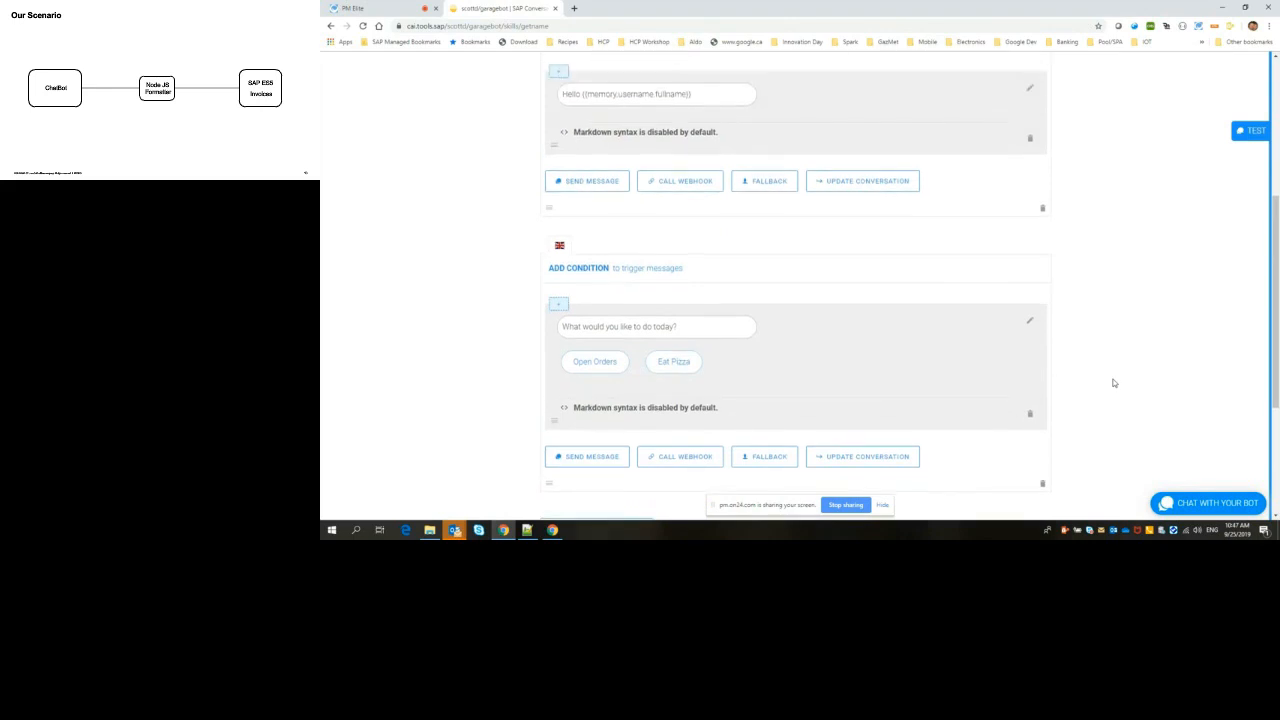
{"action": "scroll", "coordinate": [1114, 383], "scroll_direction": "up", "scroll_amount": 6}
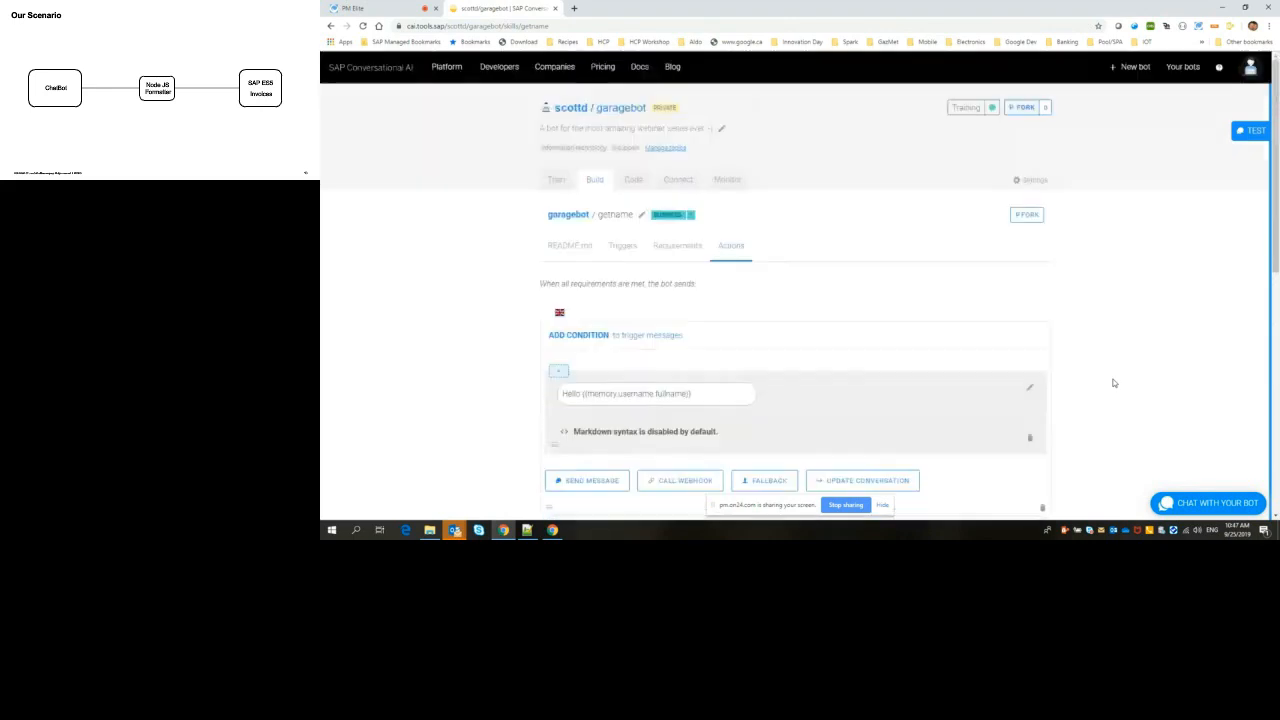
{"action": "left_click", "coordinate": [594, 181]}
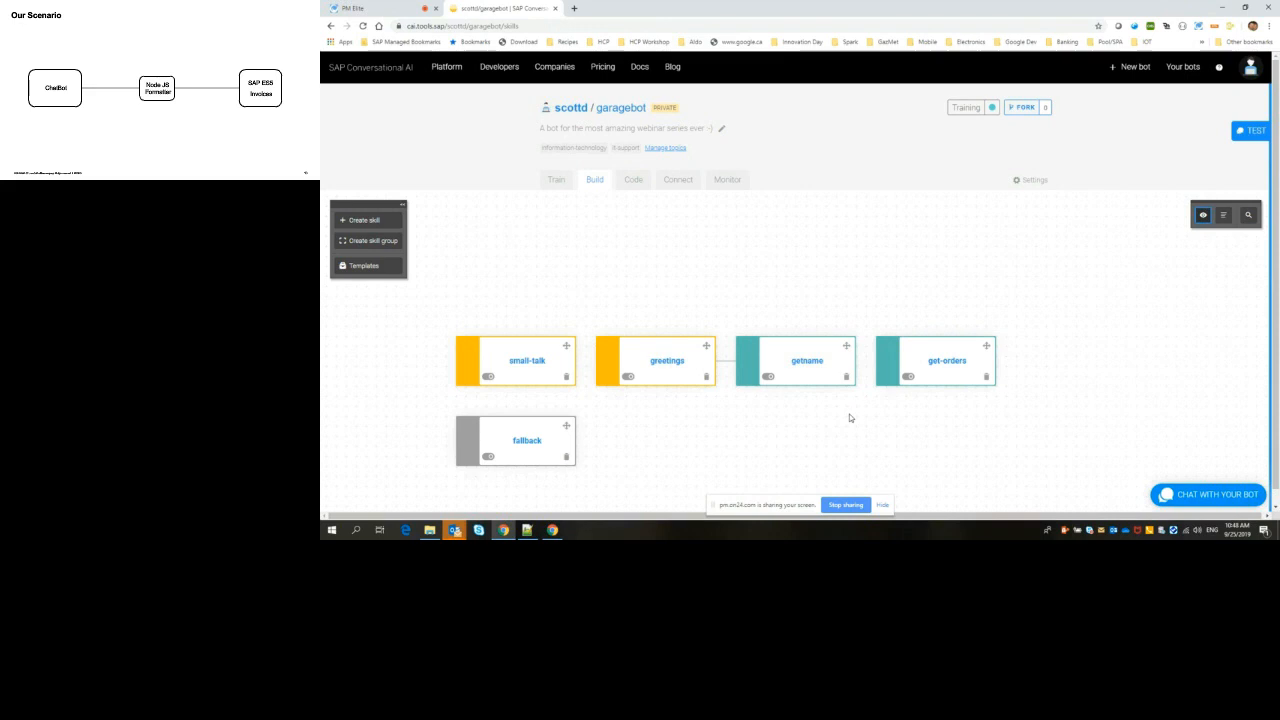
{"action": "left_click", "coordinate": [945, 363]}
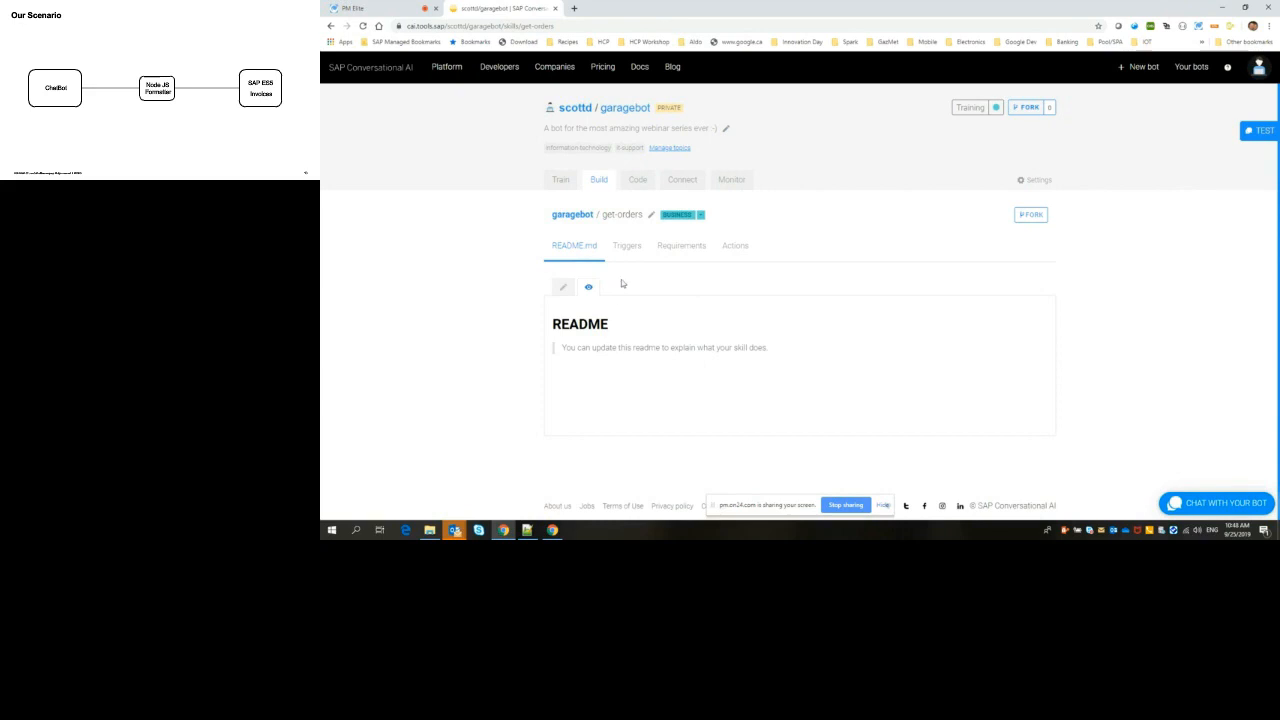
{"action": "left_click", "coordinate": [627, 247]}
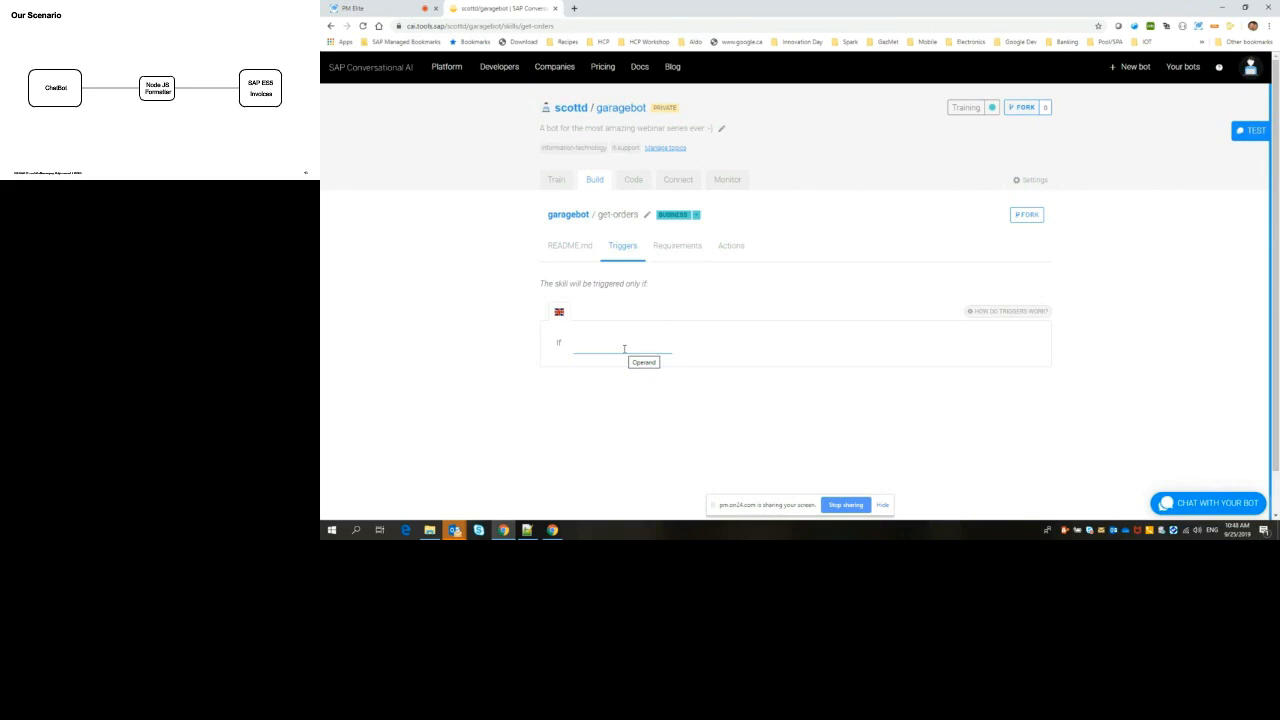
{"action": "left_click", "coordinate": [624, 348]}
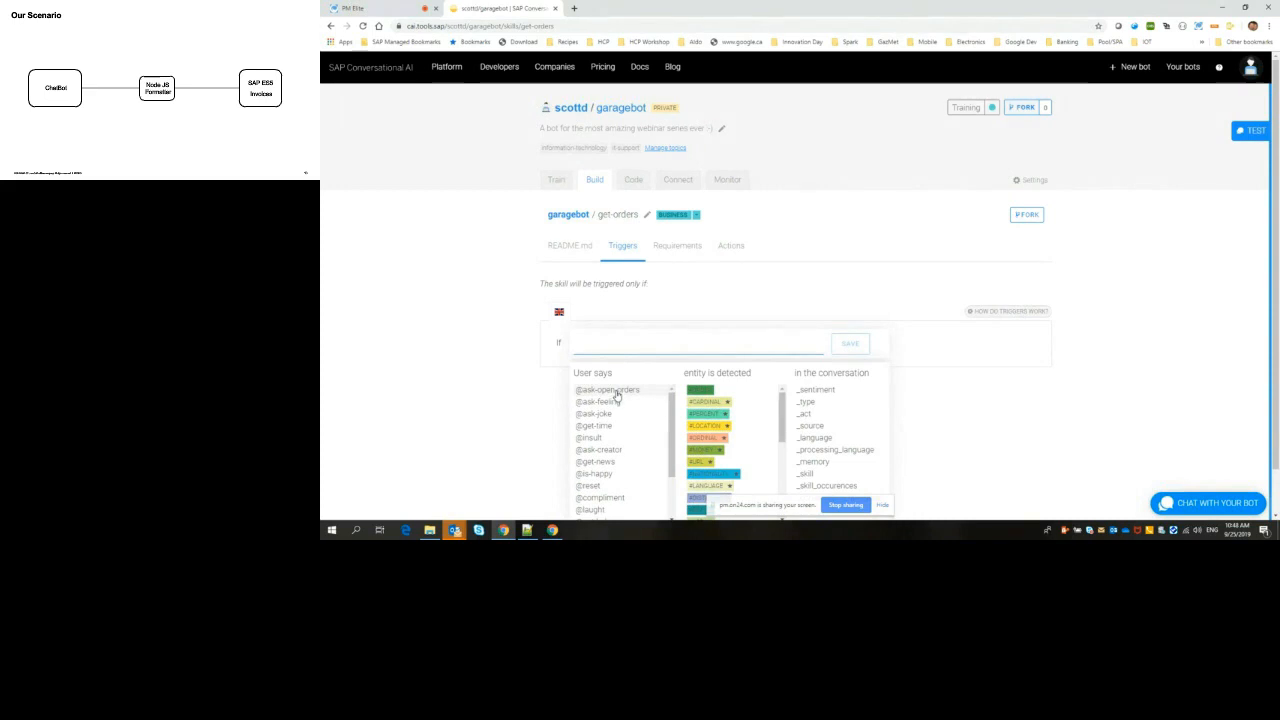
{"action": "left_click", "coordinate": [617, 391]}
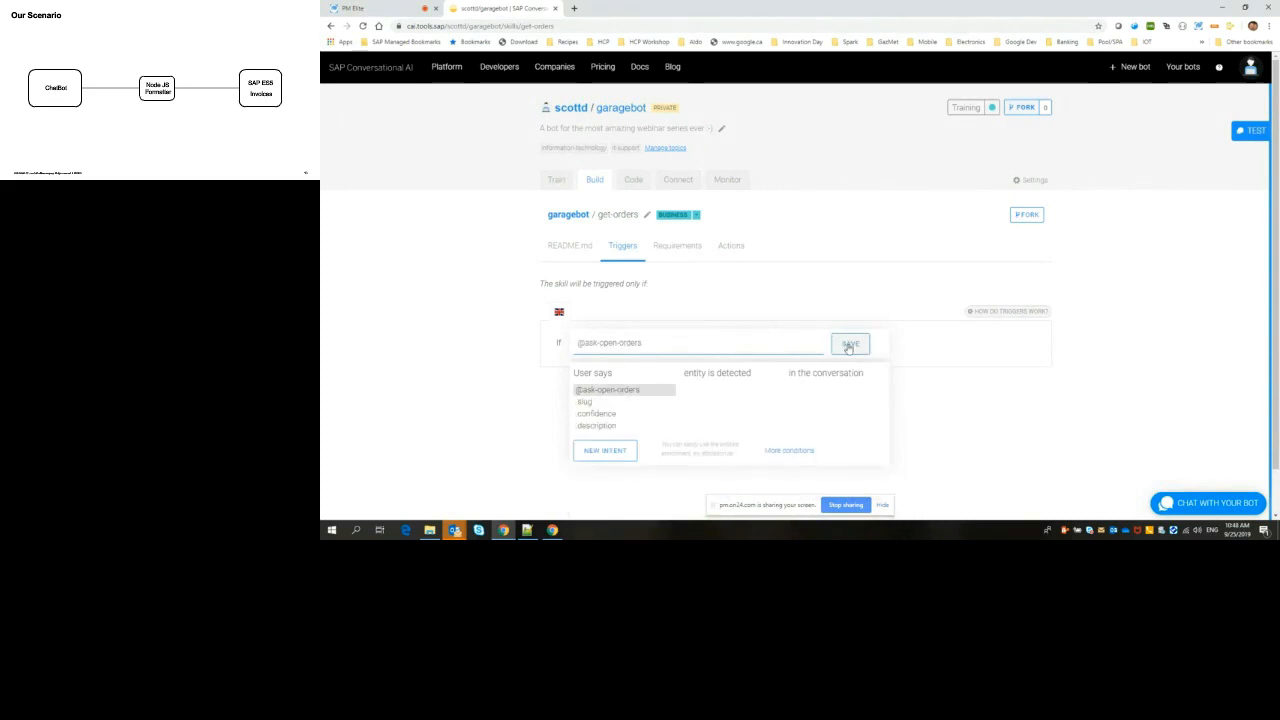
{"action": "left_click", "coordinate": [849, 344]}
{"action": "key", "text": "Return"}
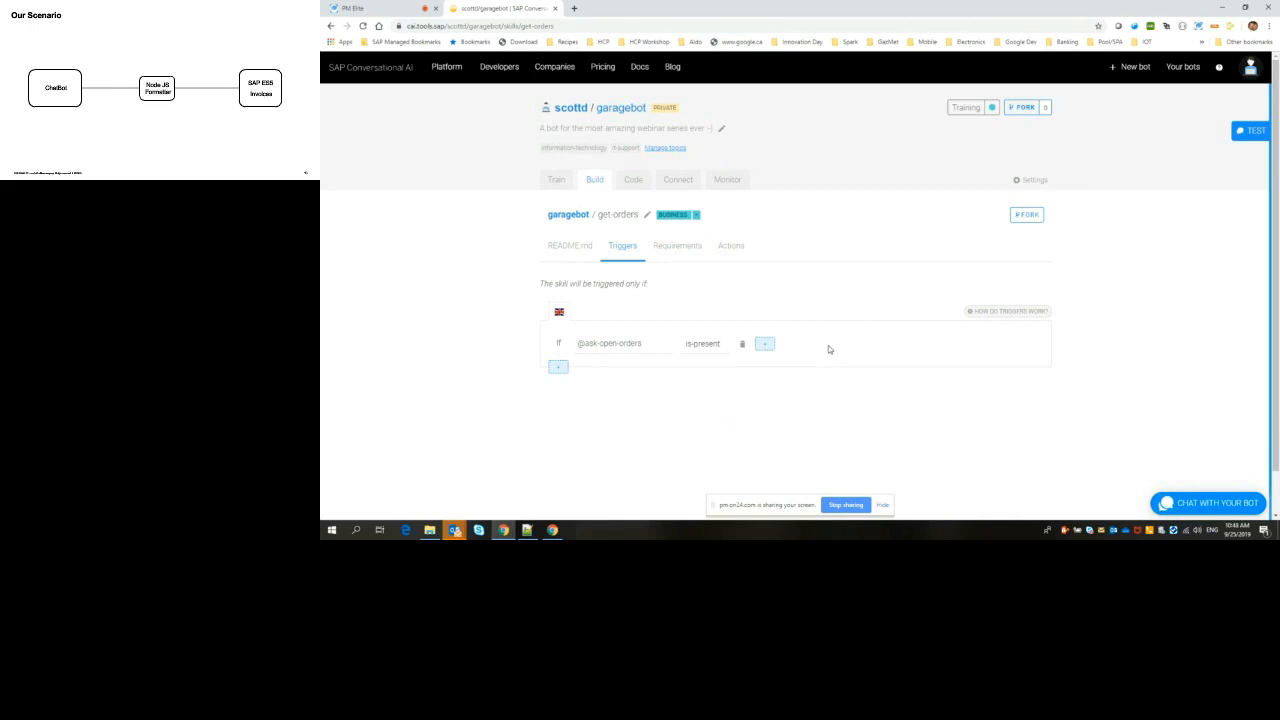
Step: Add a new message group containing a webhook call to the get-orders skill's actions
{"action": "left_click", "coordinate": [727, 247]}
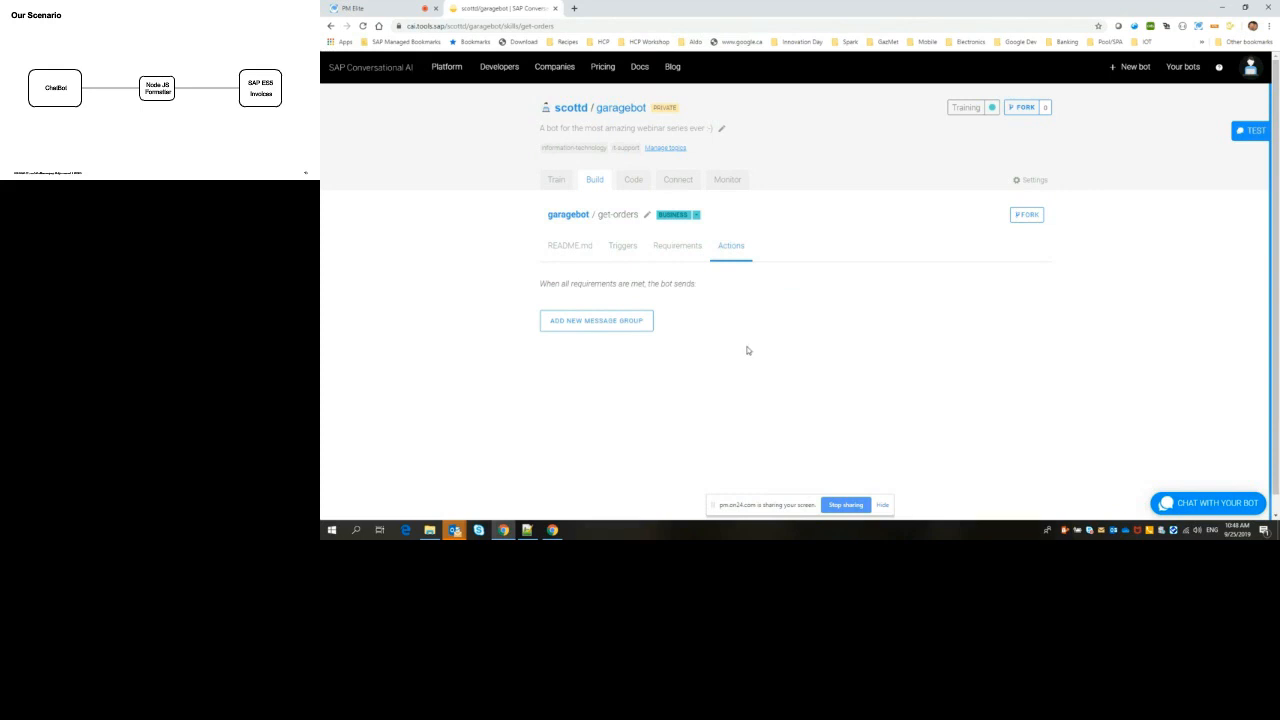
{"action": "left_click", "coordinate": [596, 322]}
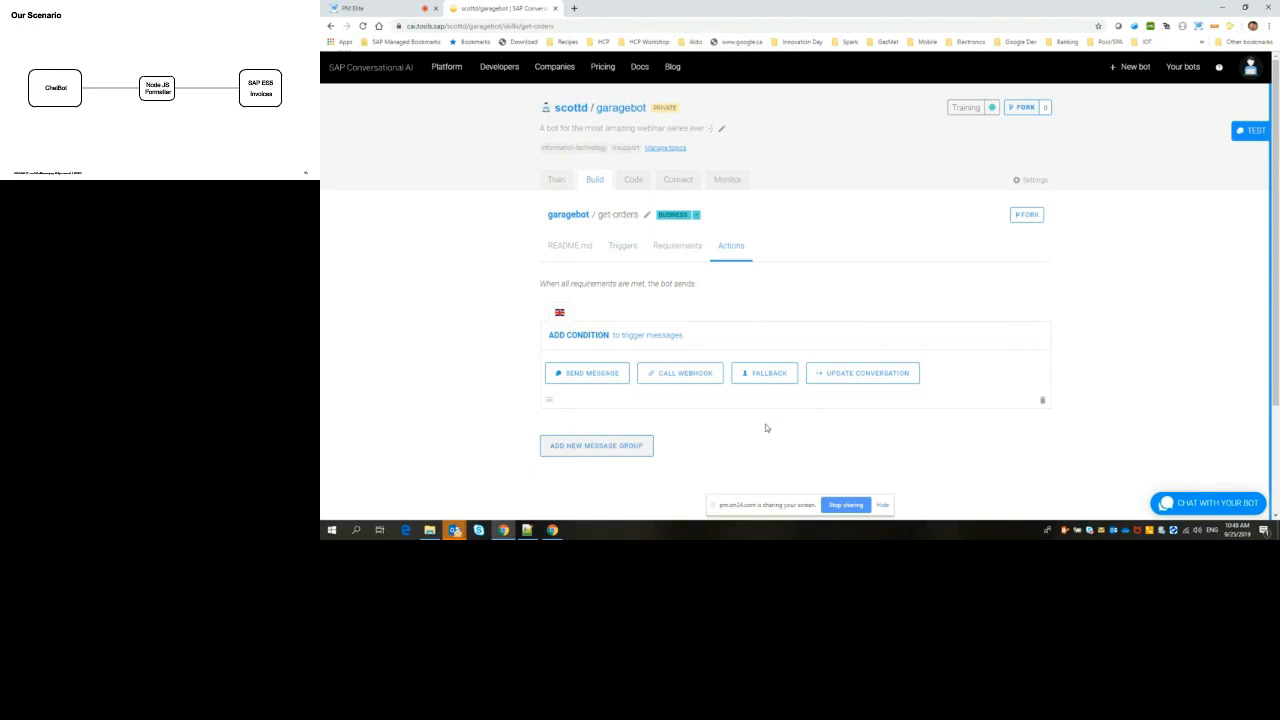
{"action": "left_click", "coordinate": [681, 376]}
{"action": "scroll", "coordinate": [1148, 387], "scroll_direction": "down", "scroll_amount": 1}
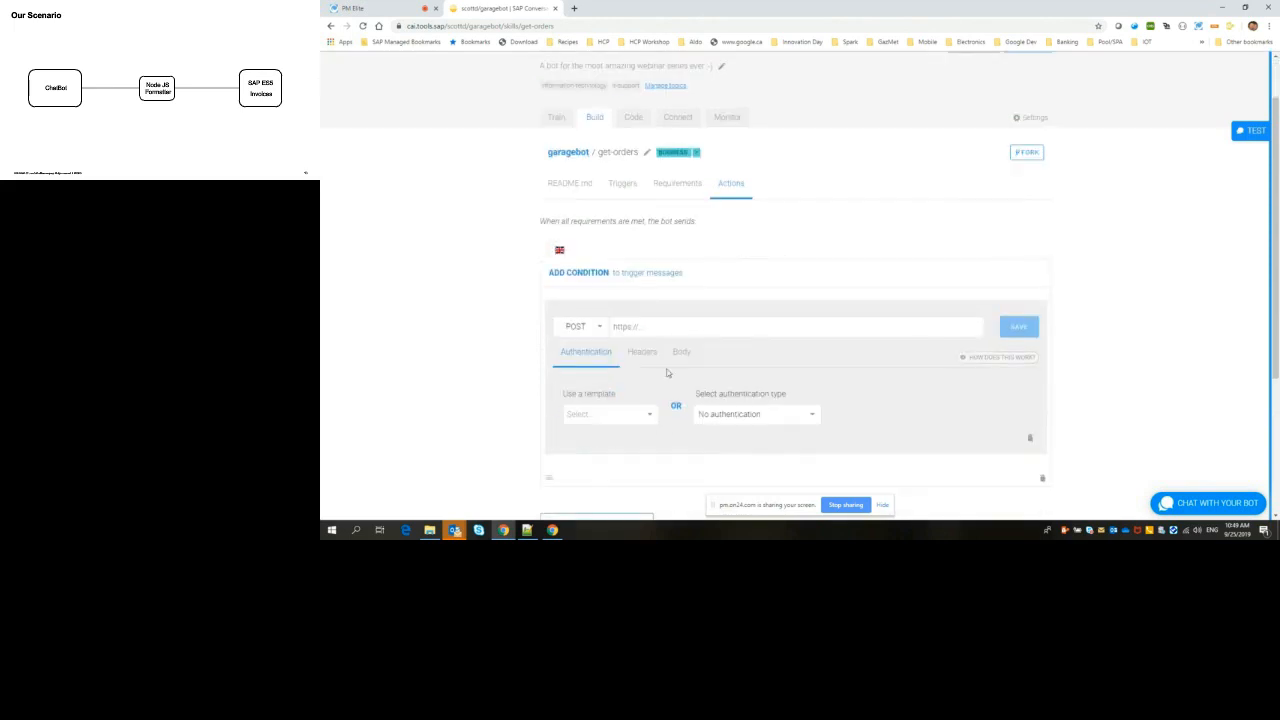
Step: Switch to Outlook, find the colleague's "Re: CAI garage series - API trouble" email with the service info, copy its webhook URL and return to the bot
{"action": "mouse_move", "coordinate": [450, 531]}
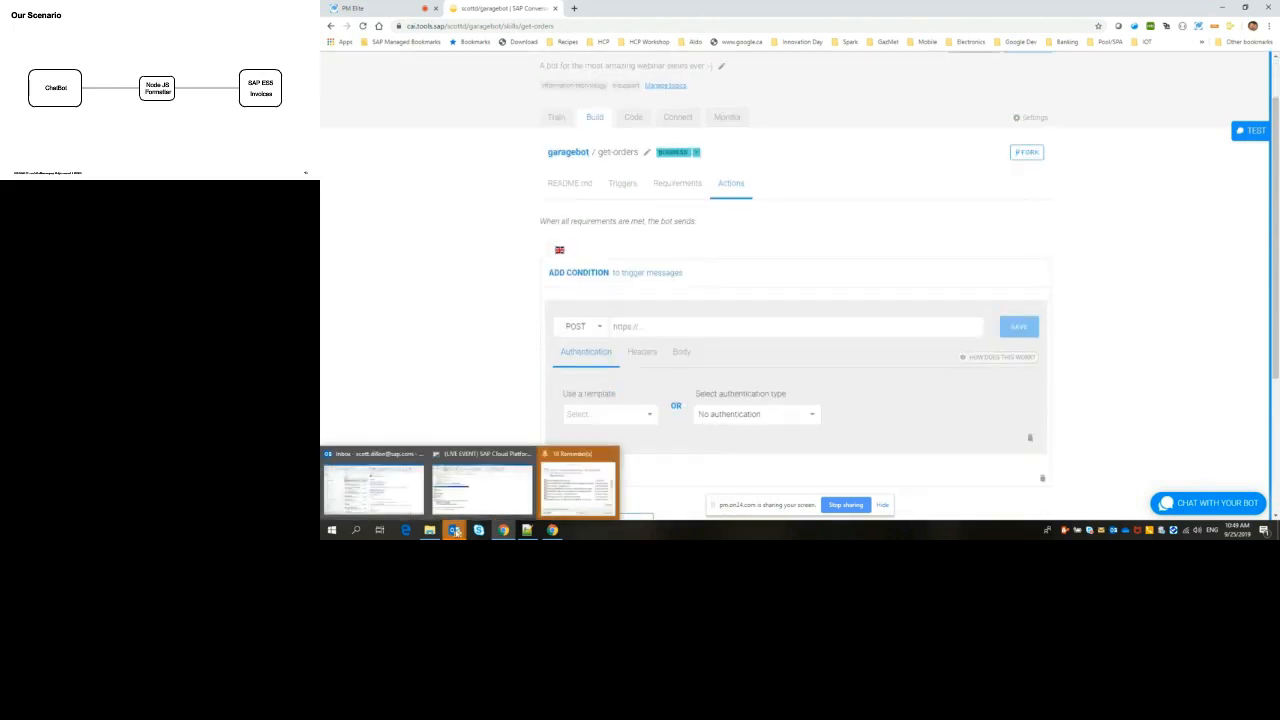
{"action": "left_click", "coordinate": [577, 481]}
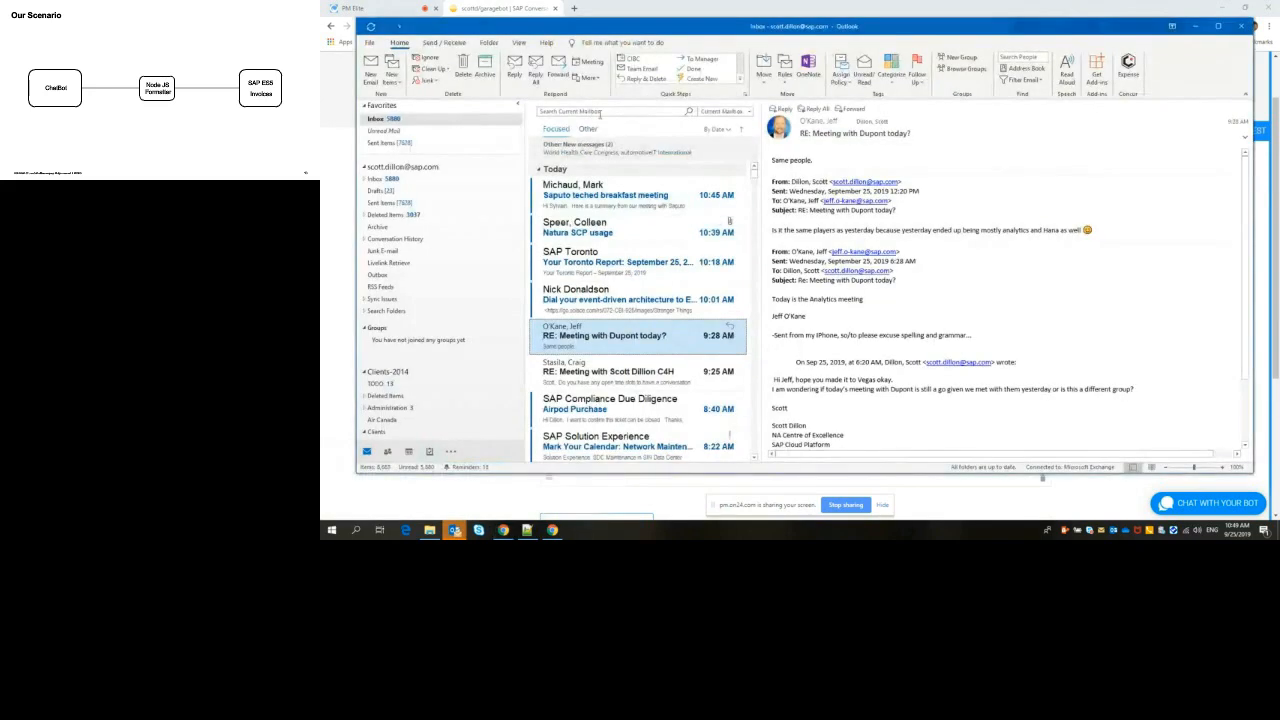
{"action": "left_click", "coordinate": [606, 110]}
{"action": "type", "text": "fi"}
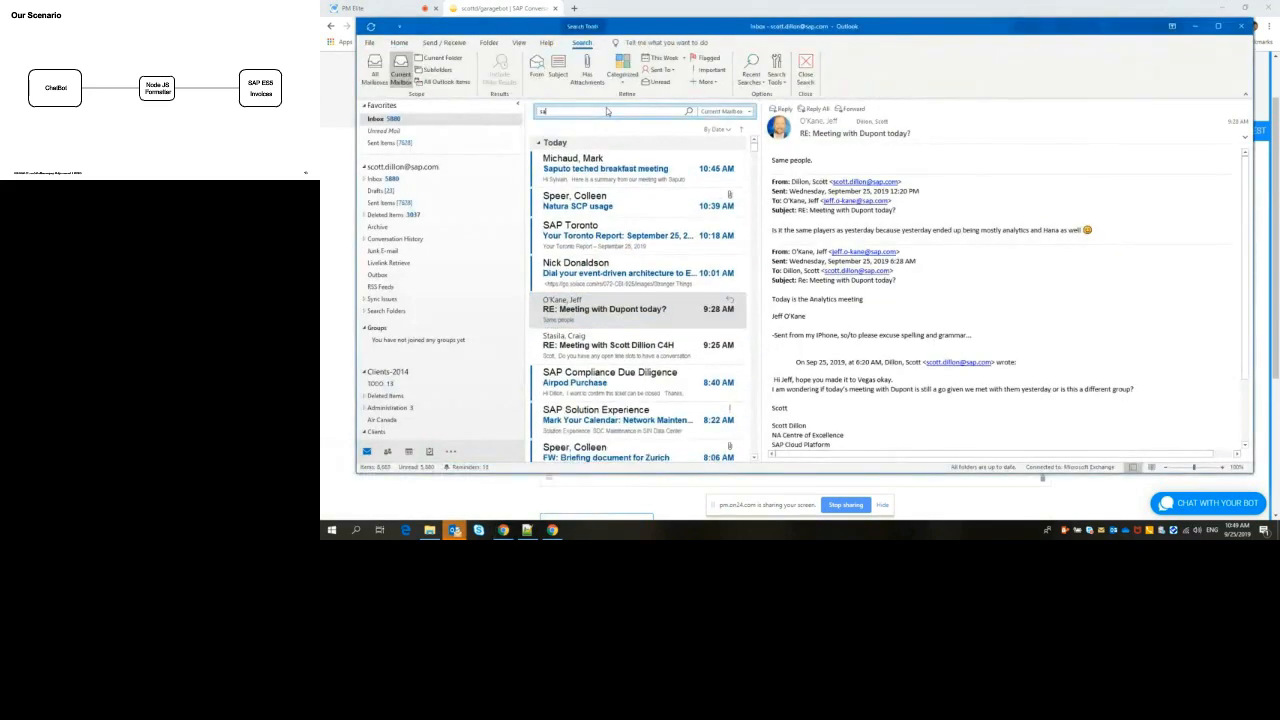
{"action": "type", "text": "vin"}
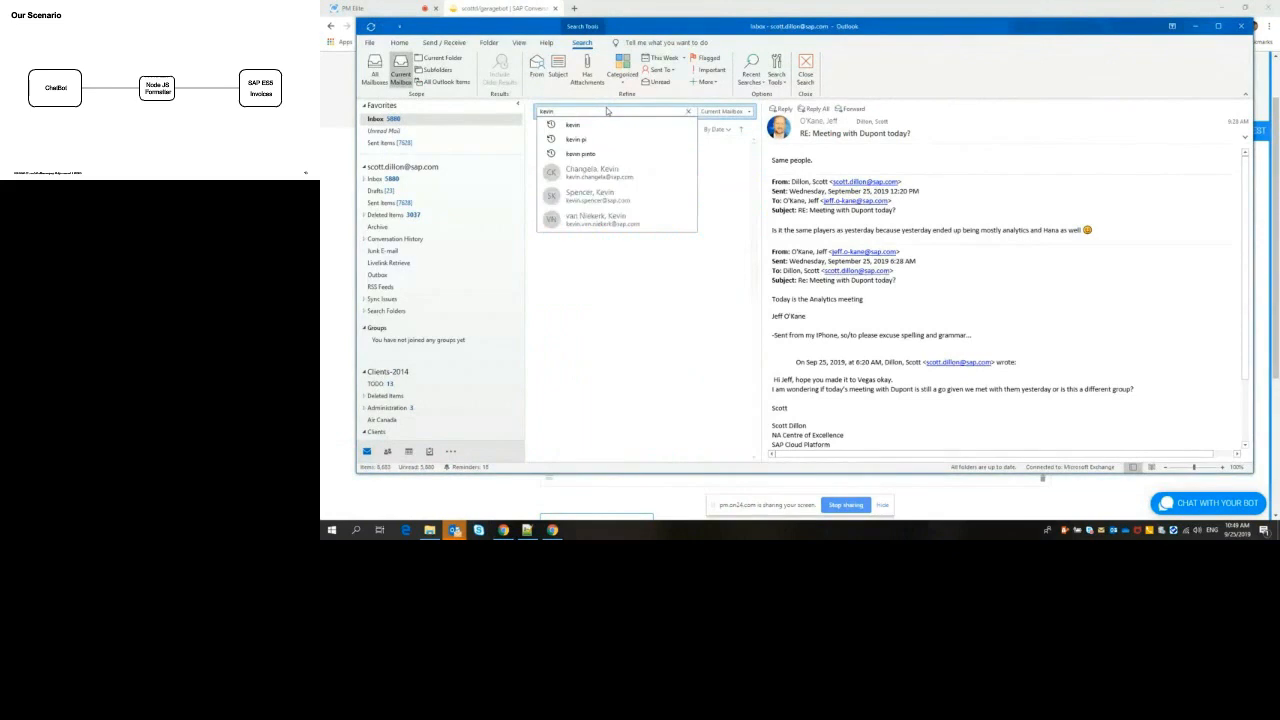
{"action": "left_click", "coordinate": [606, 172]}
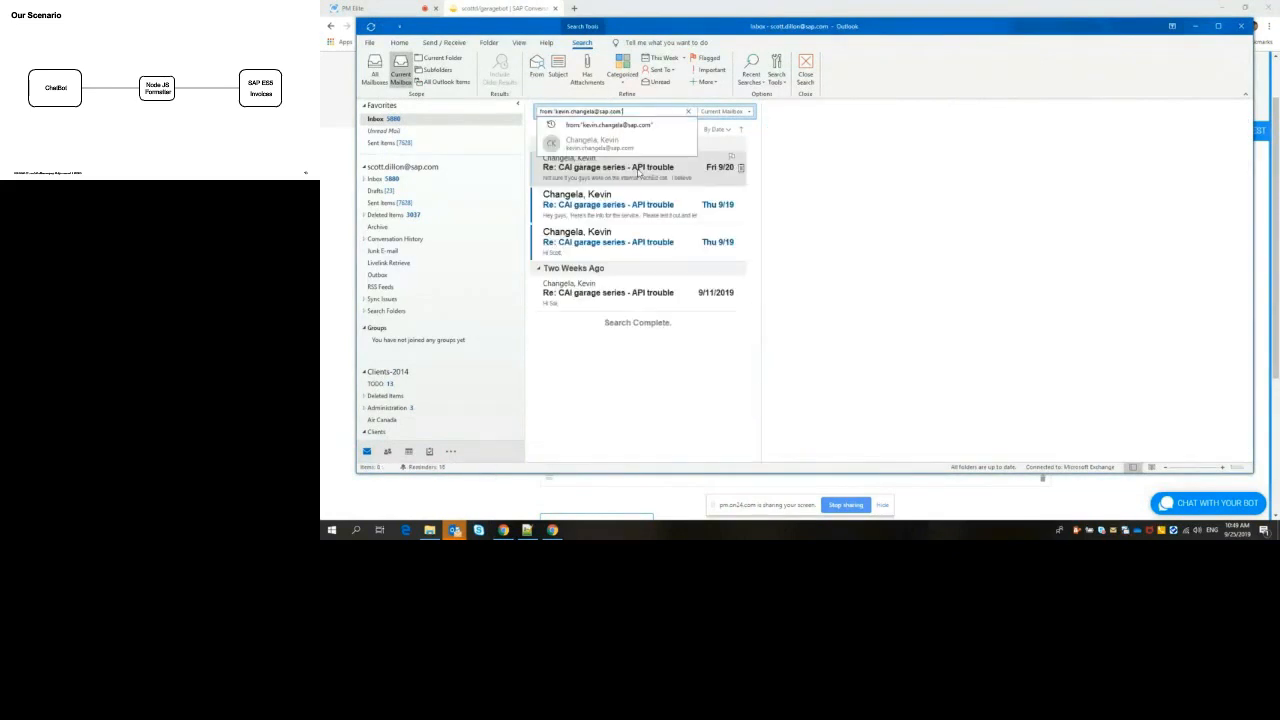
{"action": "left_click", "coordinate": [607, 210]}
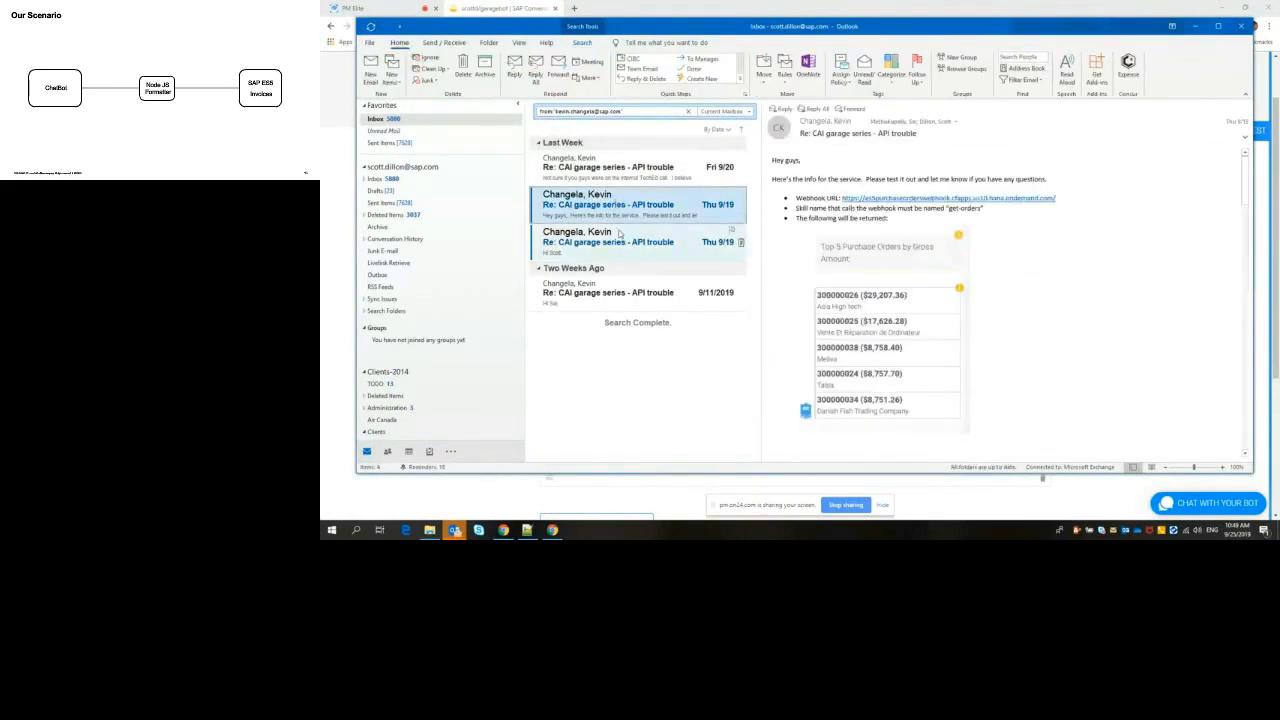
{"action": "left_click_drag", "start_coordinate": [840, 198], "coordinate": [1053, 203]}
{"action": "right_click", "coordinate": [1035, 200]}
{"action": "left_click", "coordinate": [1055, 207]}
{"action": "left_click", "coordinate": [1195, 25]}
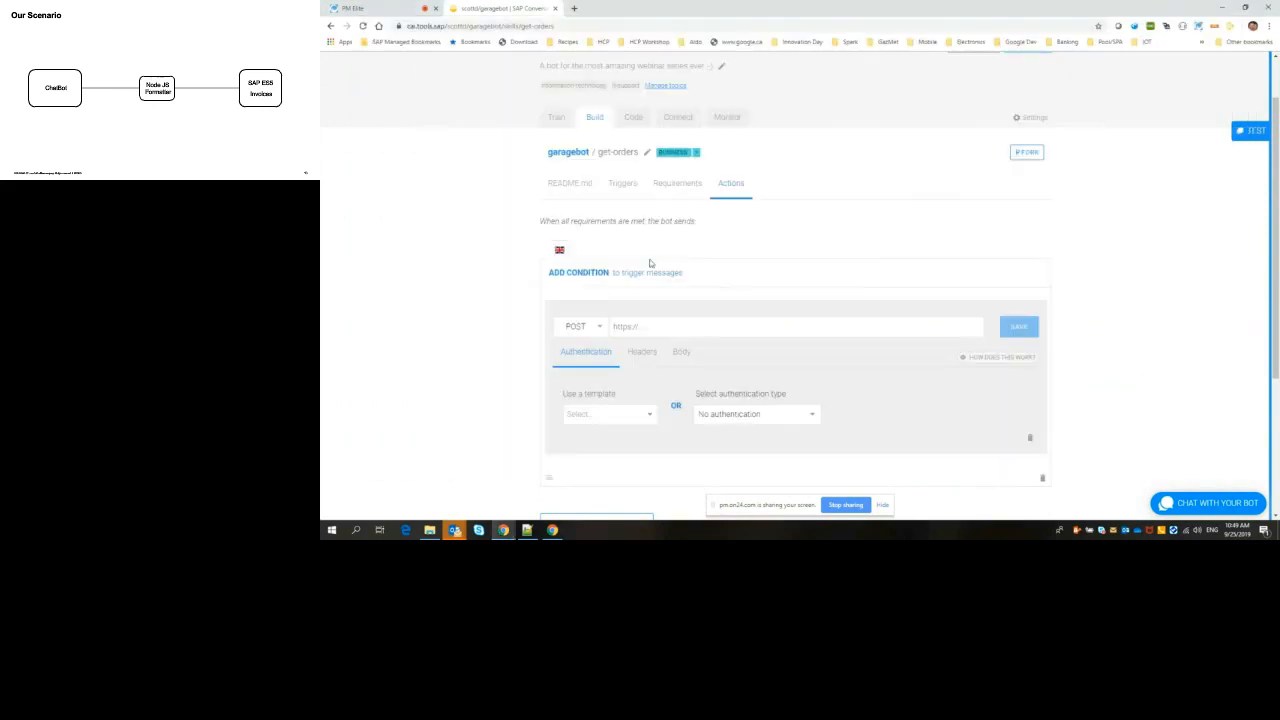
{"action": "left_click", "coordinate": [671, 326]}
{"action": "key", "text": "ctrl+v"}
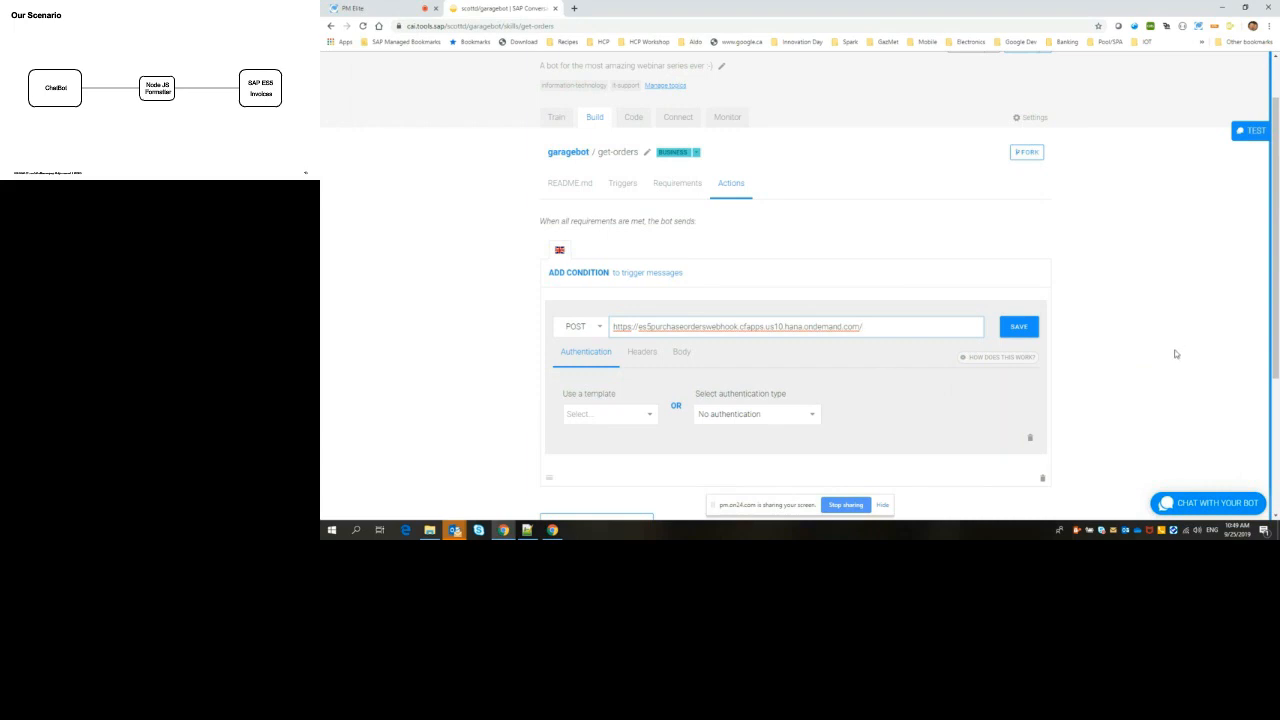
{"action": "scroll", "coordinate": [1177, 349], "scroll_direction": "down", "scroll_amount": 1}
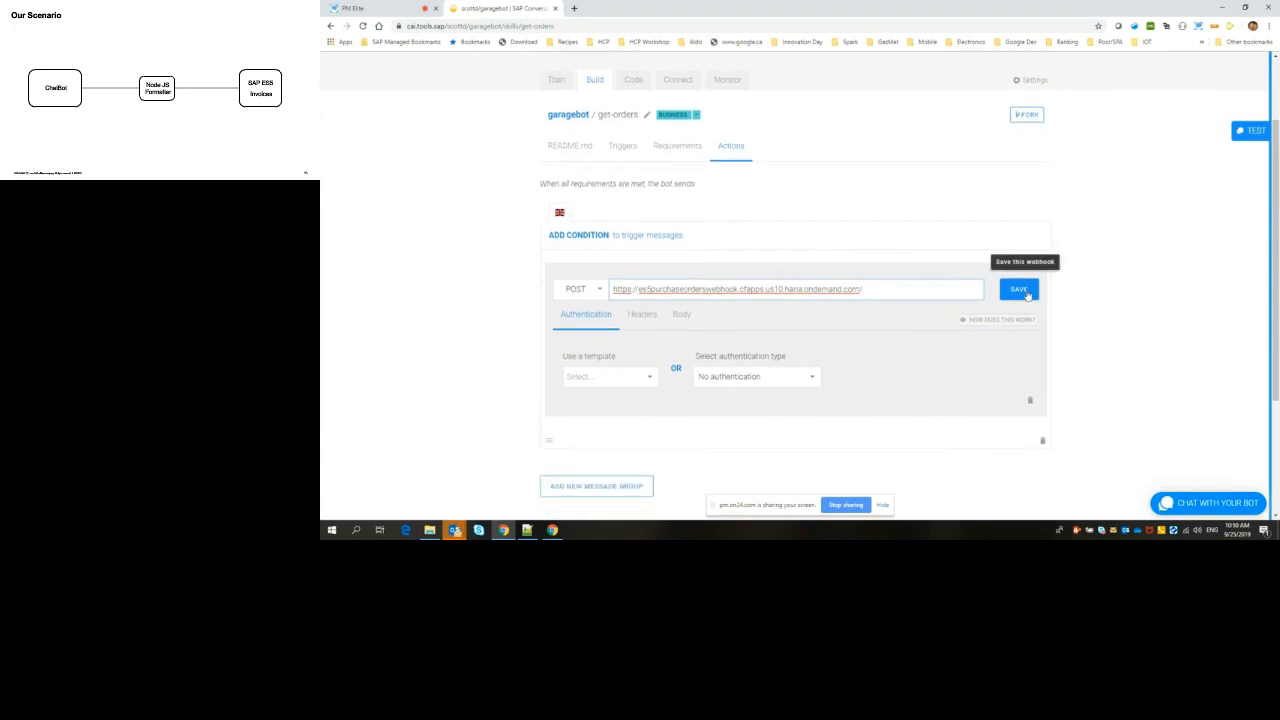
{"action": "left_click", "coordinate": [1018, 290]}
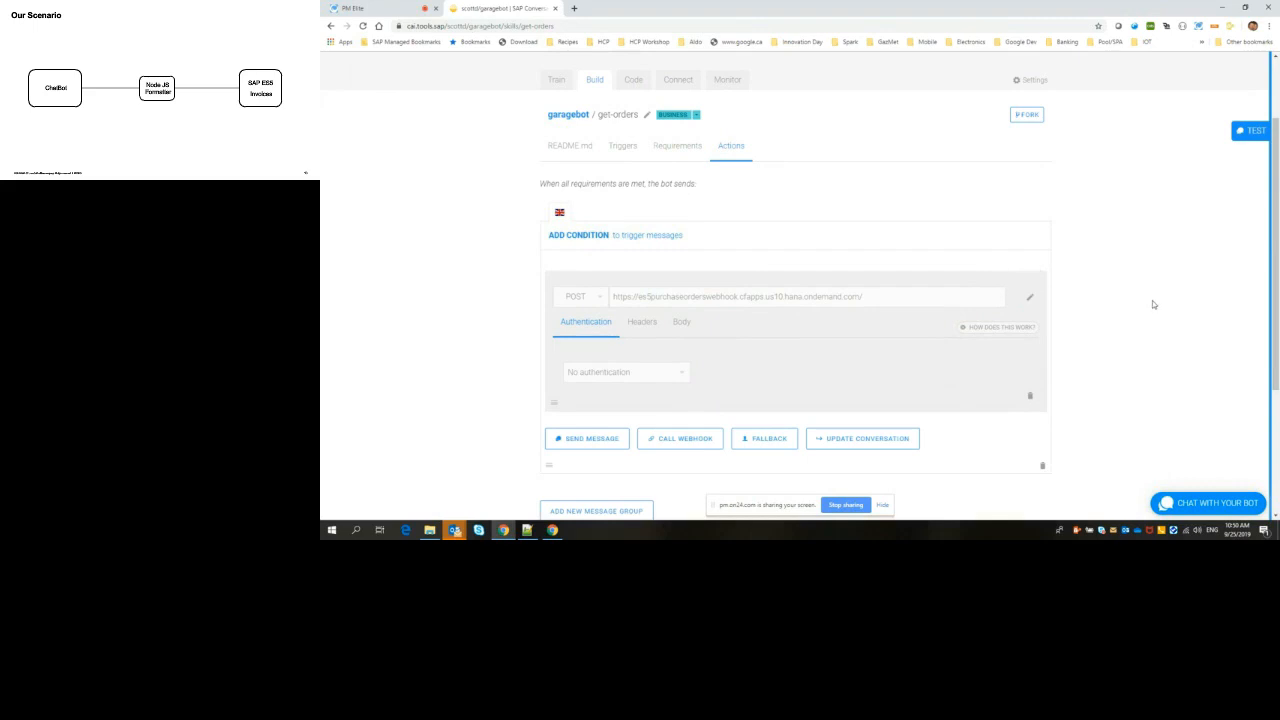
Step: Open the bot's test chat, clear the earlier conversation and start a new one with the message "Hi"
{"action": "scroll", "coordinate": [1152, 304], "scroll_direction": "down", "scroll_amount": 1}
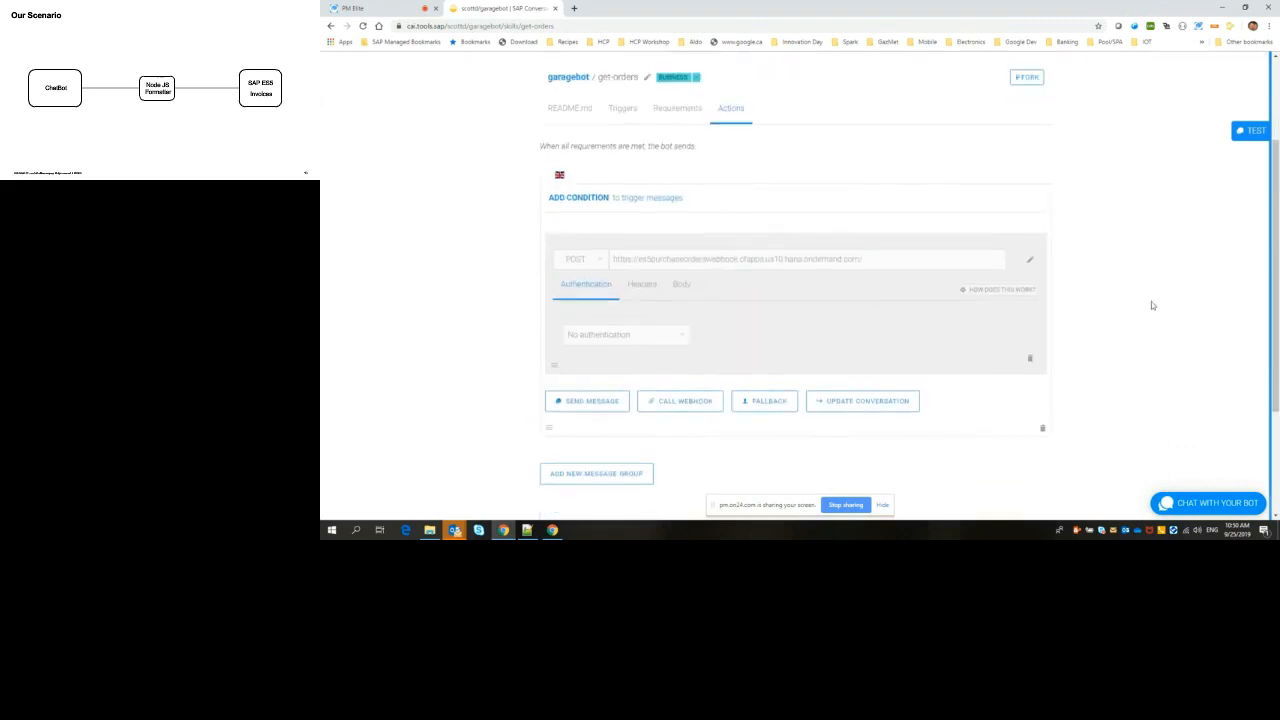
{"action": "scroll", "coordinate": [1151, 303], "scroll_direction": "up", "scroll_amount": 2}
{"action": "scroll", "coordinate": [1151, 303], "scroll_direction": "down", "scroll_amount": 2}
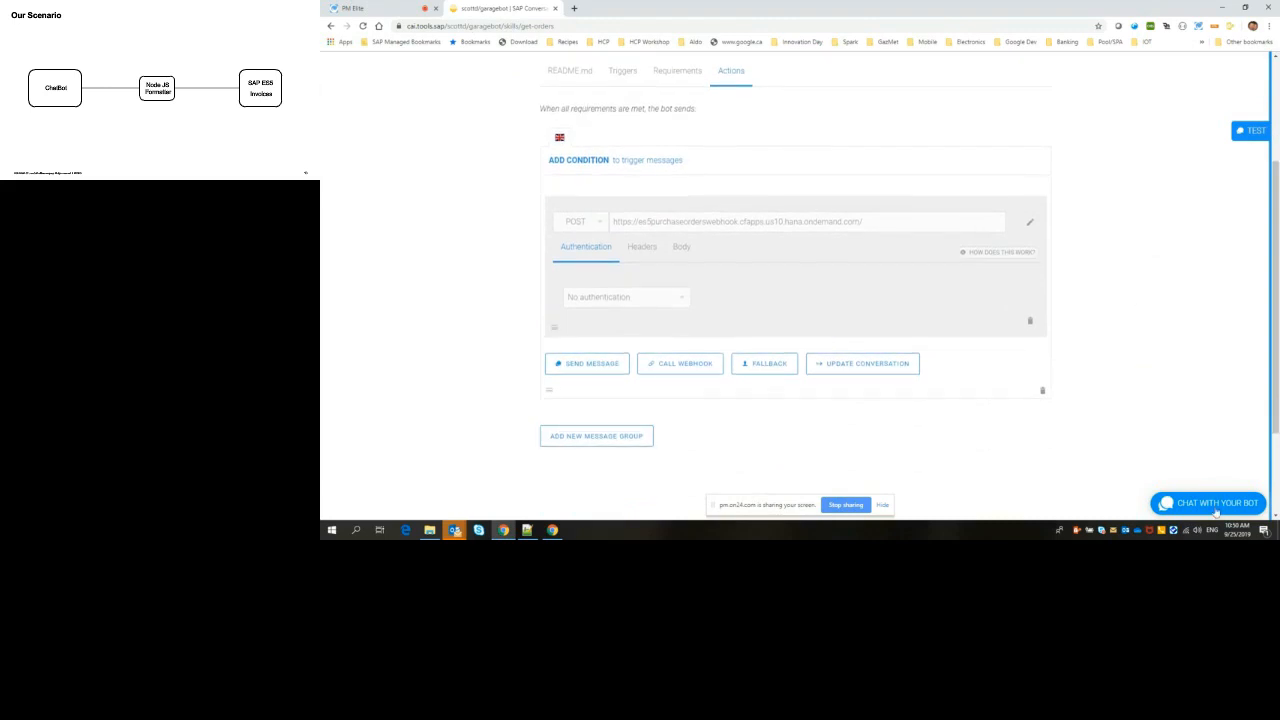
{"action": "left_click", "coordinate": [1215, 510]}
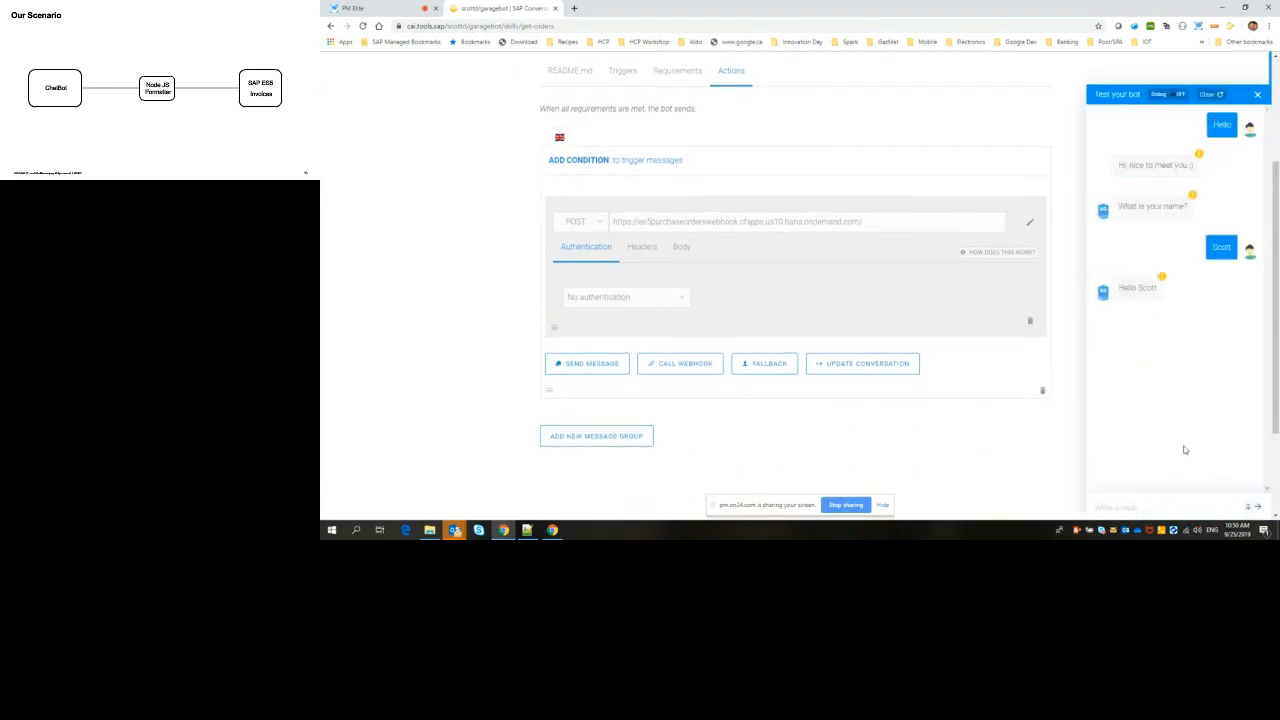
{"action": "left_click", "coordinate": [1209, 94]}
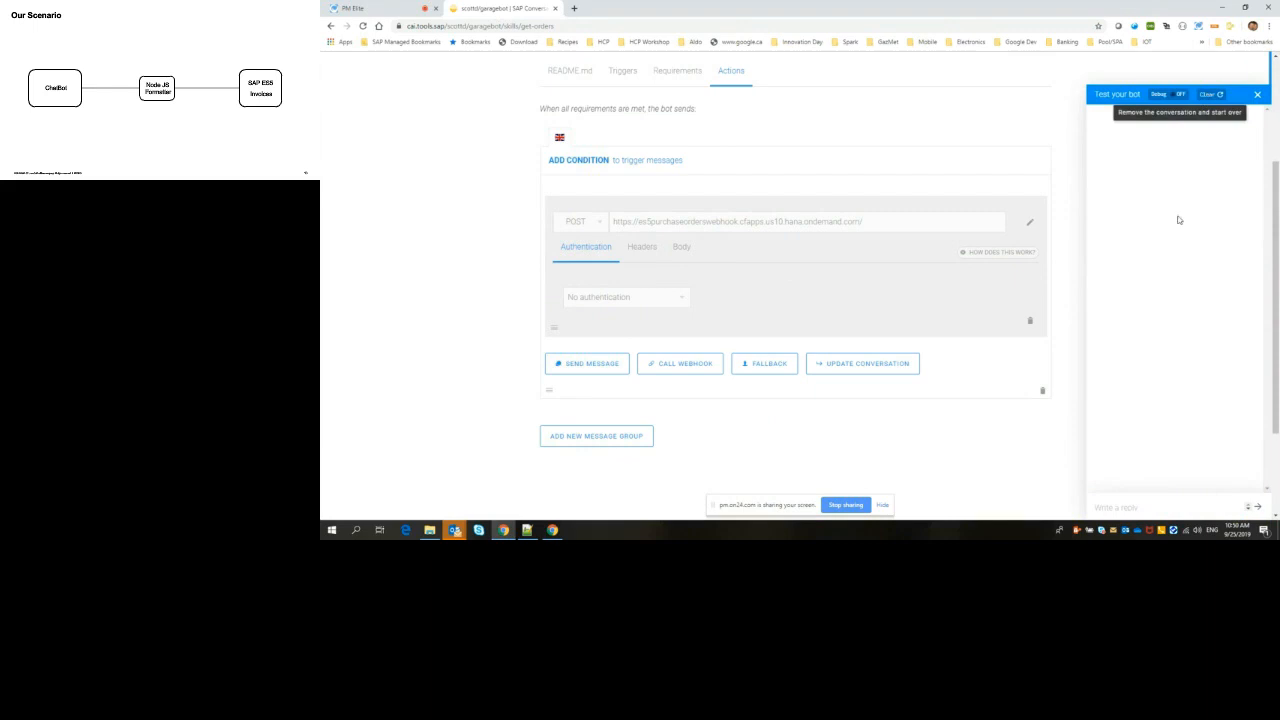
{"action": "left_click", "coordinate": [1183, 506]}
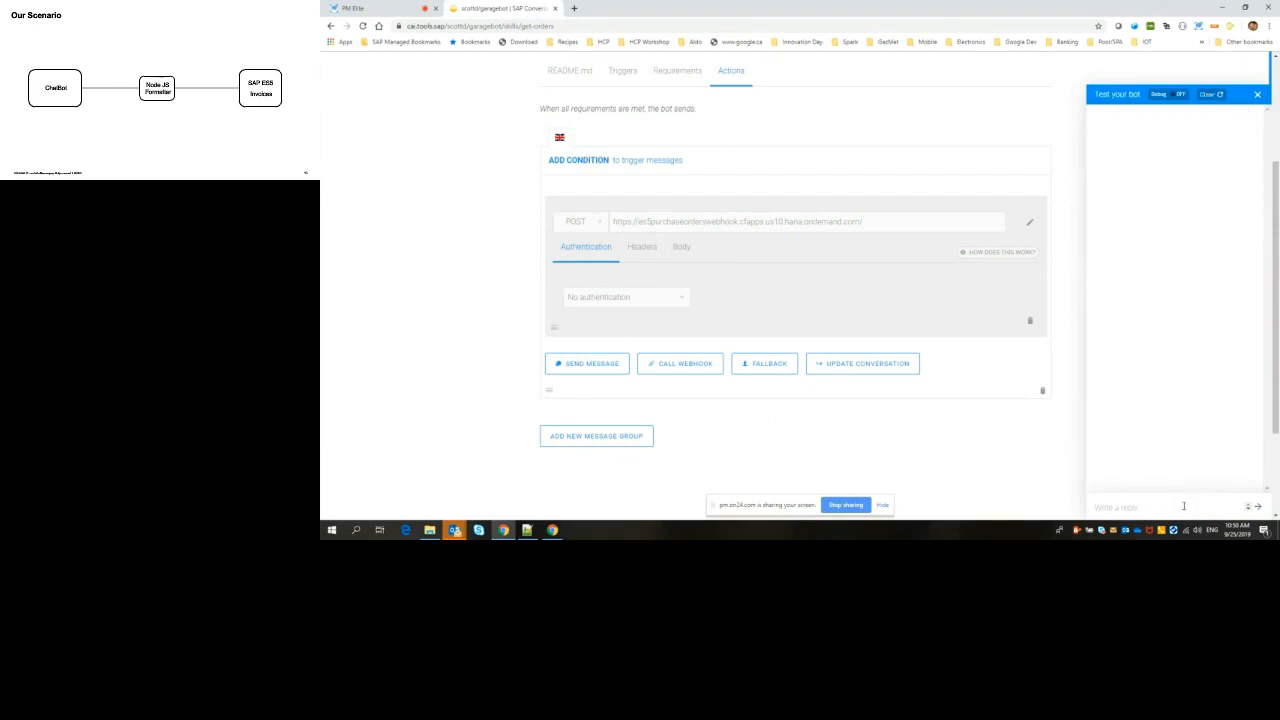
{"action": "type", "text": "Hi"}
{"action": "key", "text": "Return"}
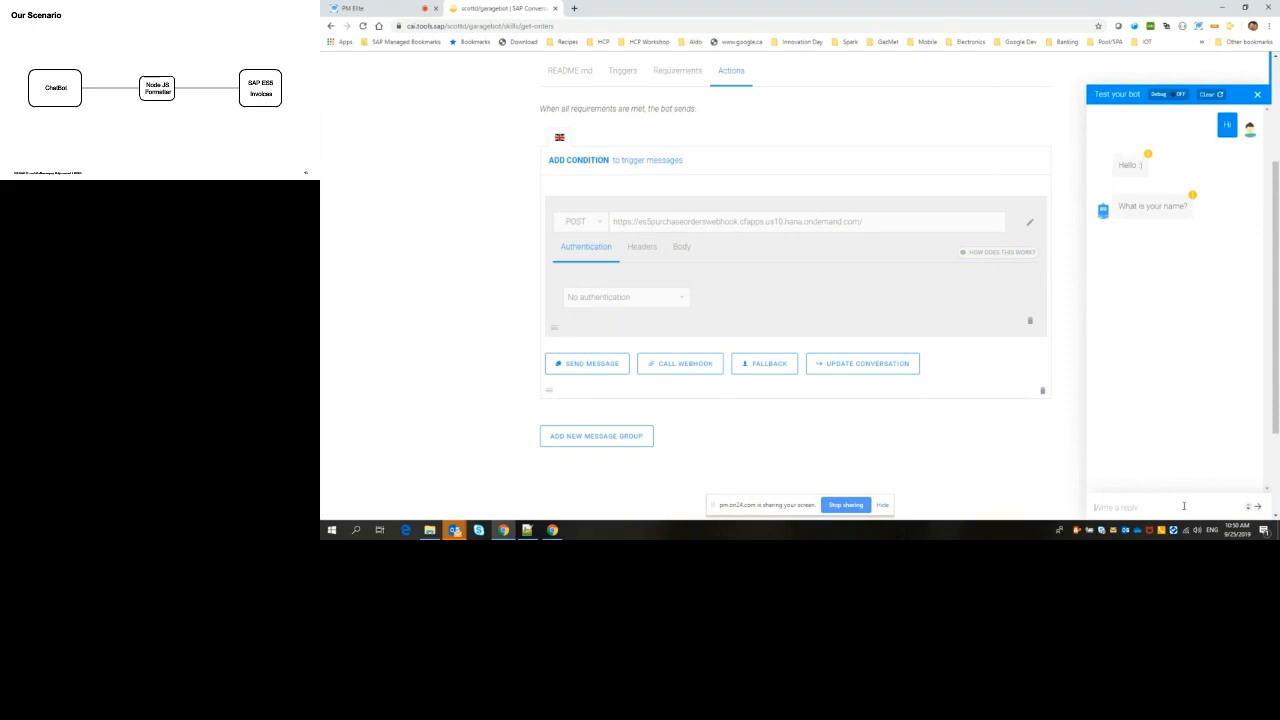
Step: Answer the bot's name question with a first name and choose the Open Orders quick reply to test the webhook
{"action": "type", "text": "John"}
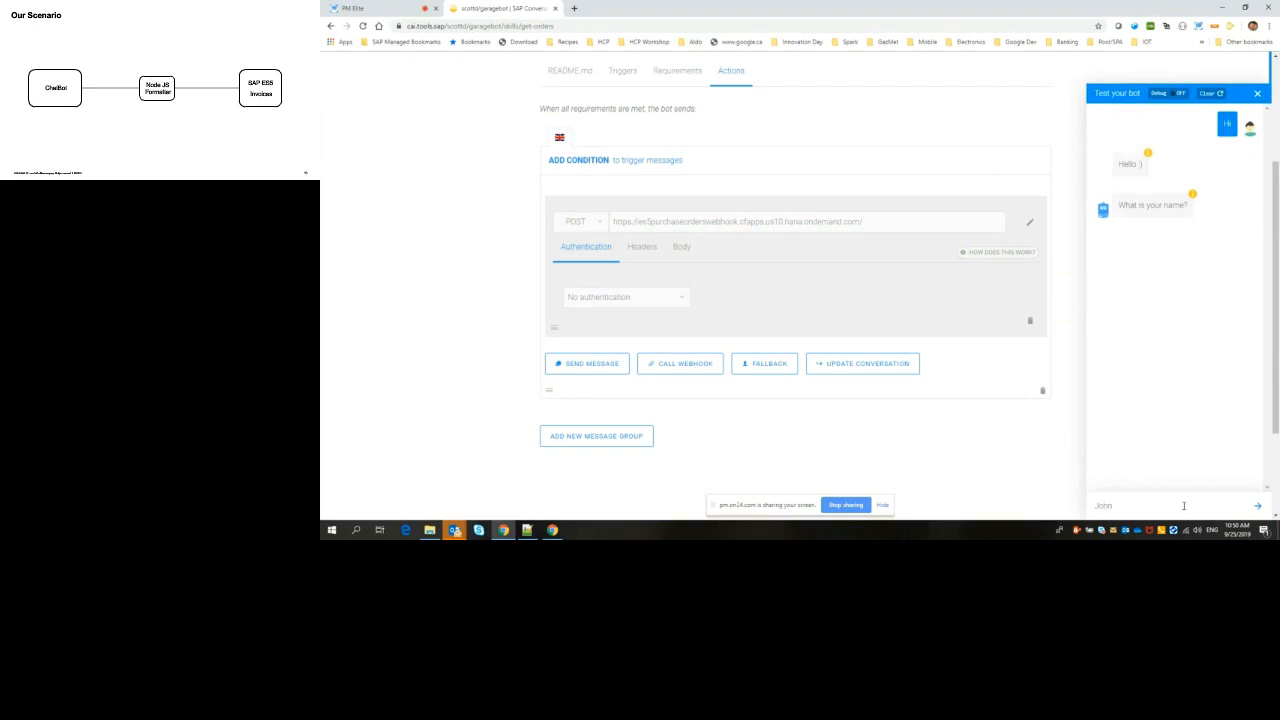
{"action": "key", "text": "Return"}
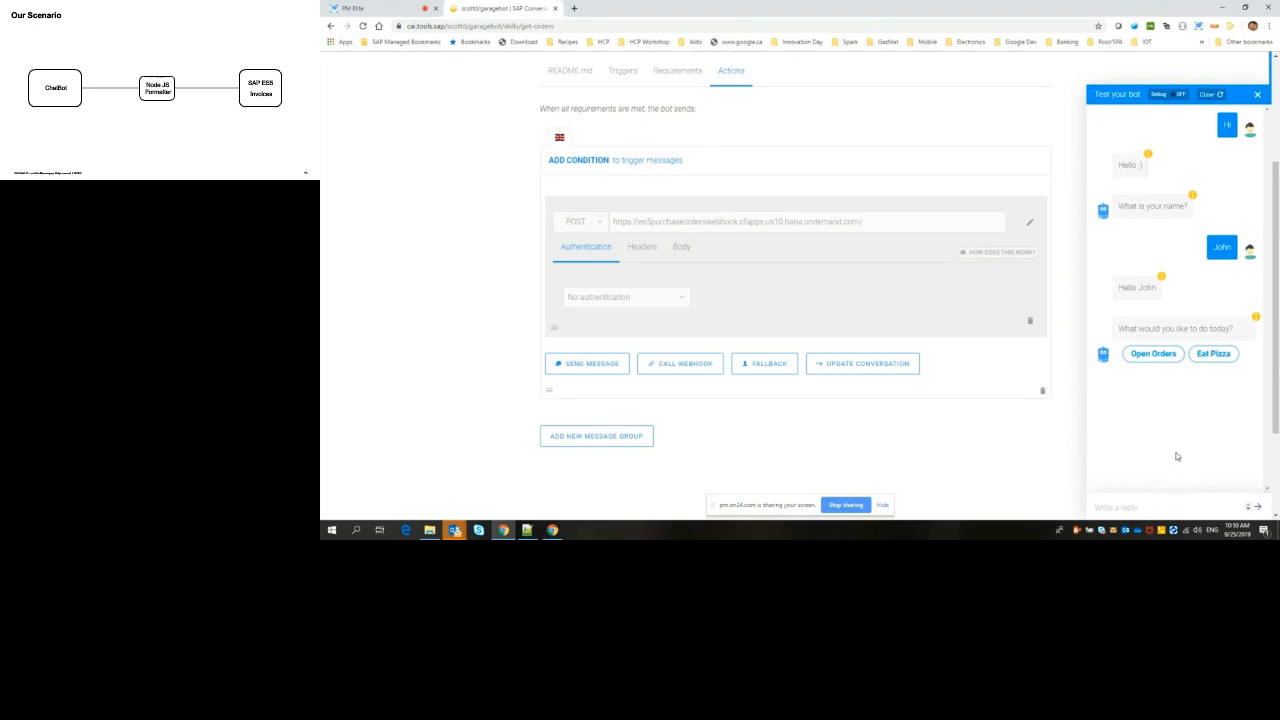
{"action": "left_click", "coordinate": [1153, 356]}
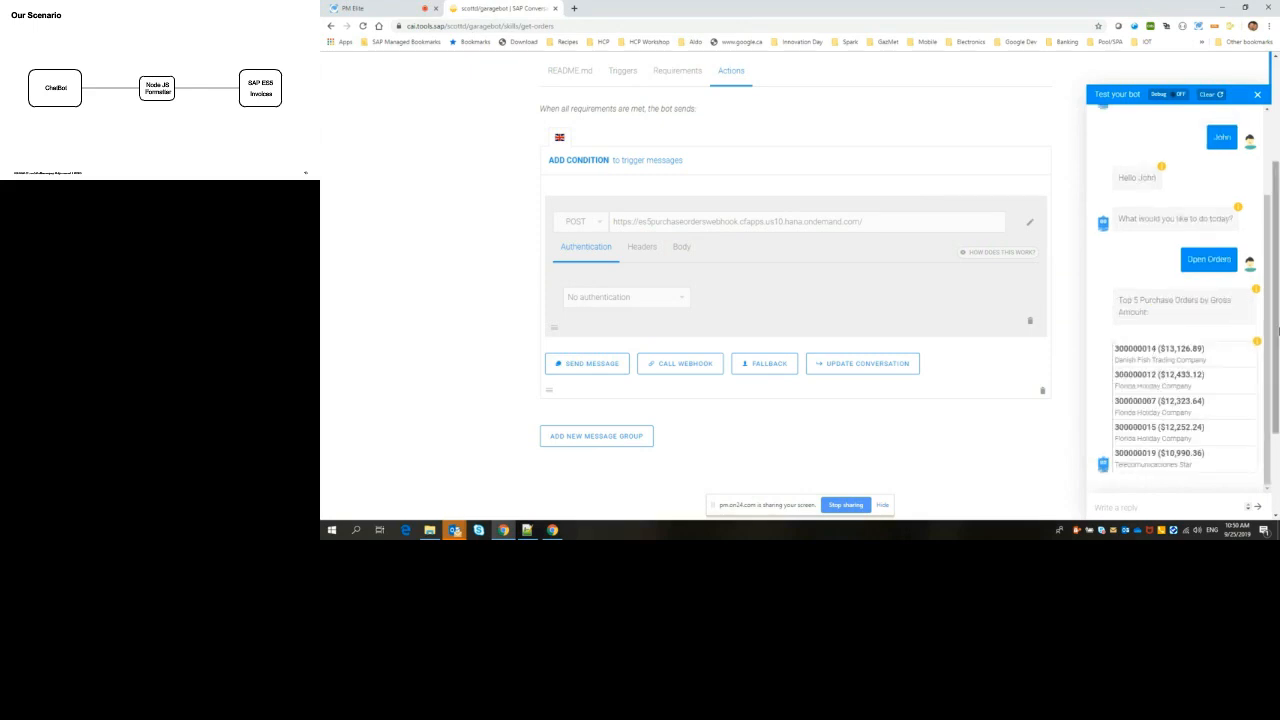
{"action": "scroll", "coordinate": [1276, 331], "scroll_direction": "down", "scroll_amount": 1}
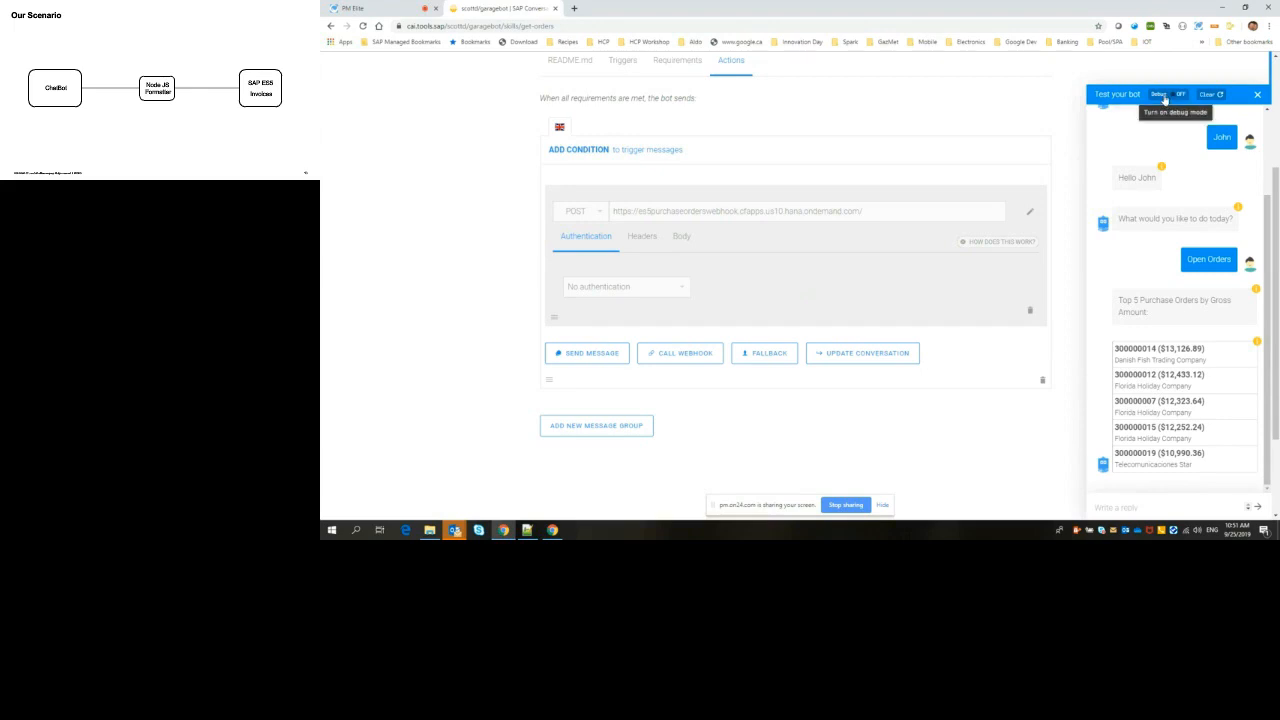
Step: Turn on debug mode in the test chat, clear the conversation and enable Keep logs
{"action": "left_click", "coordinate": [1164, 98]}
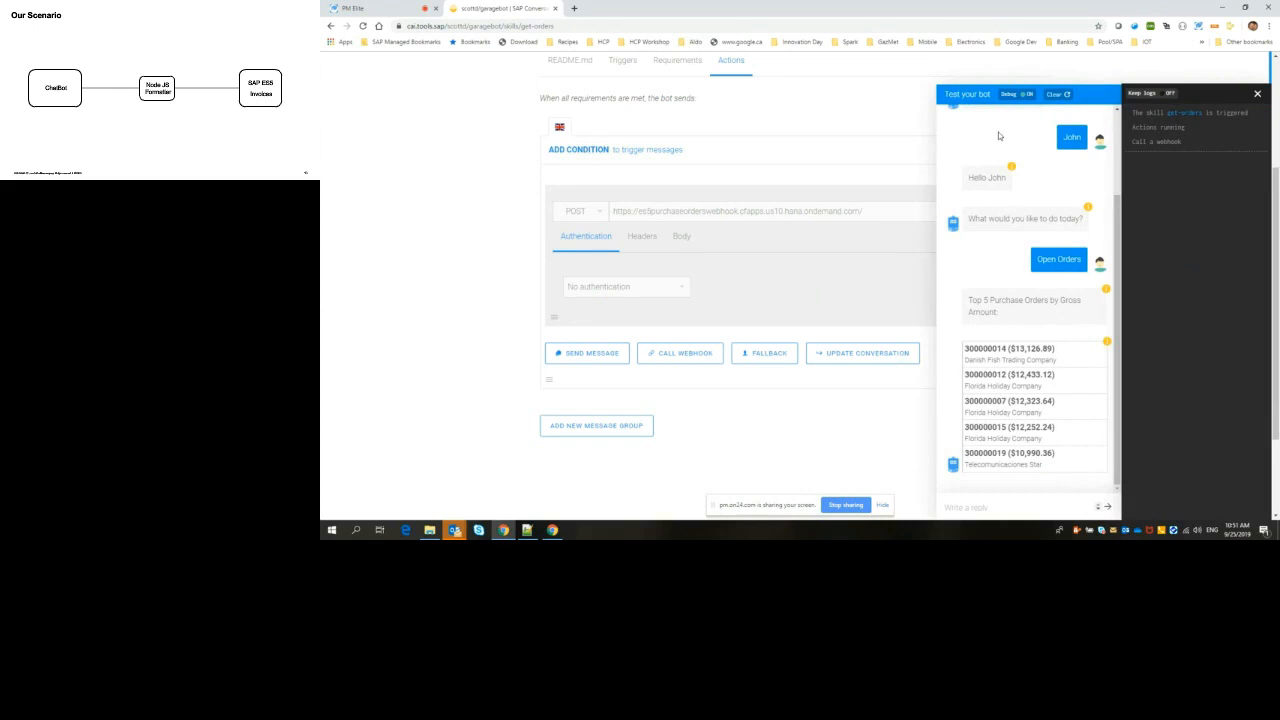
{"action": "left_click", "coordinate": [1056, 95]}
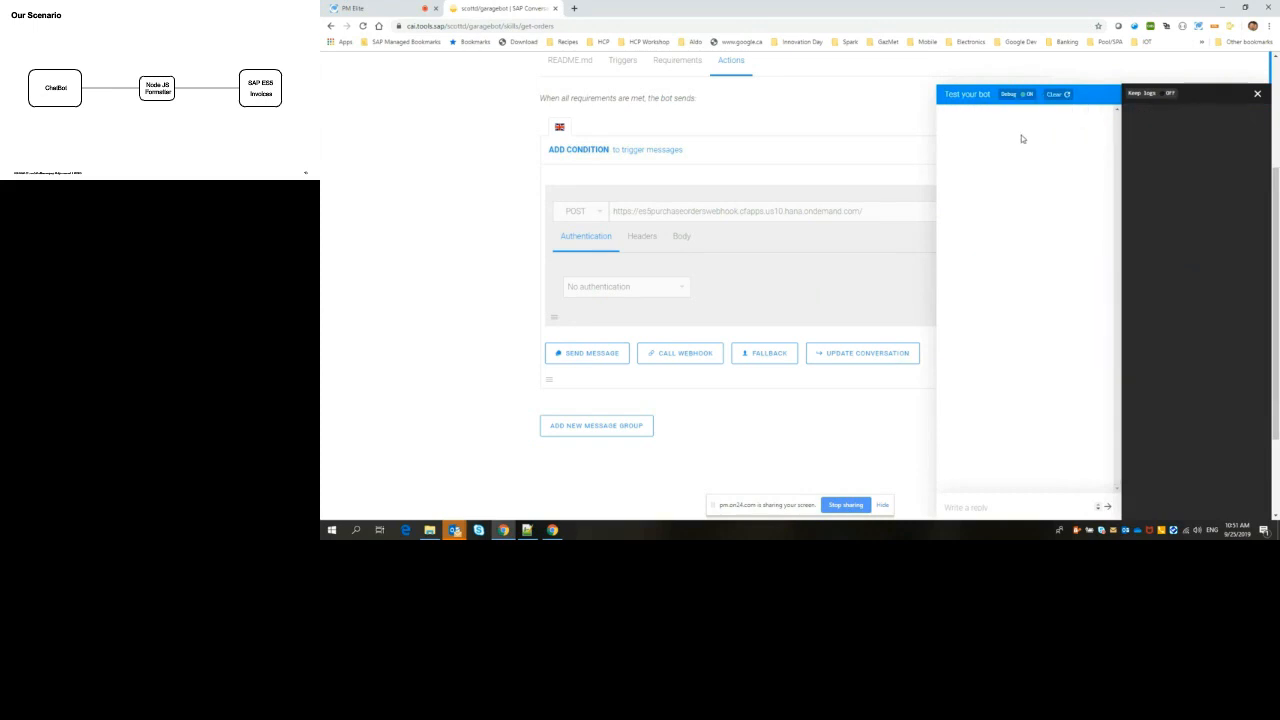
{"action": "left_click", "coordinate": [1164, 94]}
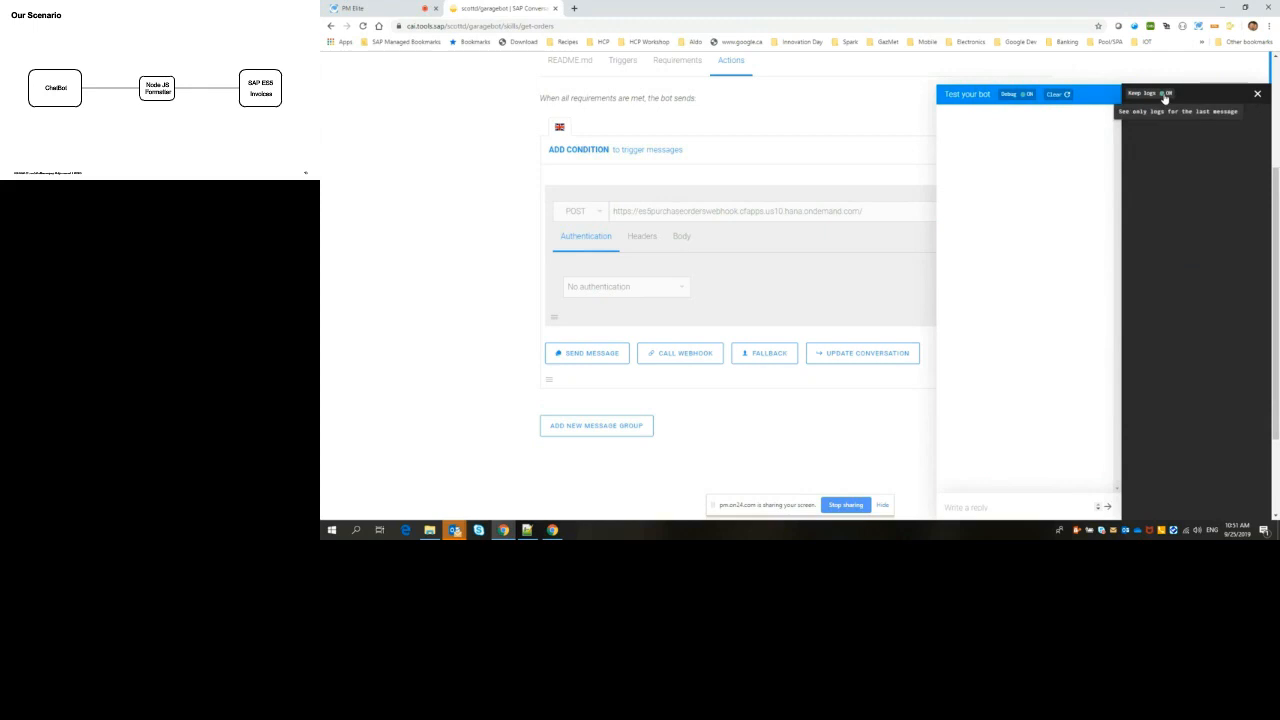
Step: Send "Hello" to the bot with debugging on and answer its name question with a first name
{"action": "left_click", "coordinate": [1020, 508]}
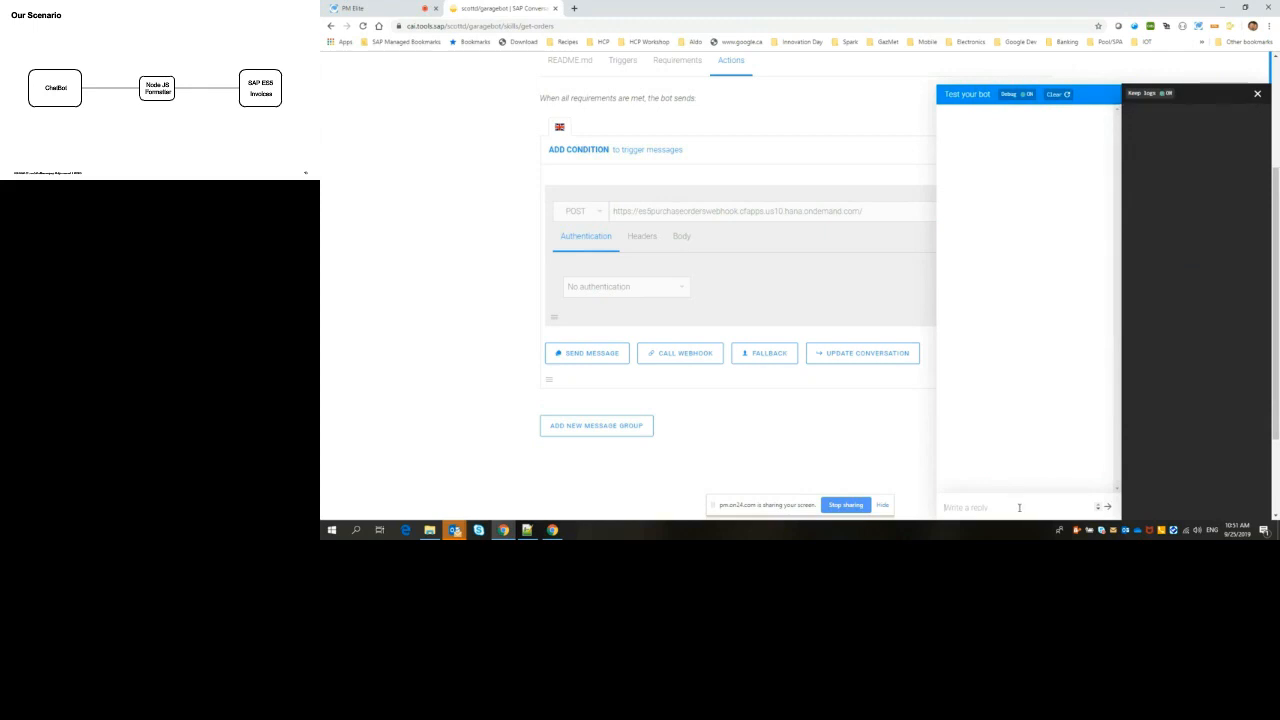
{"action": "type", "text": "Hello"}
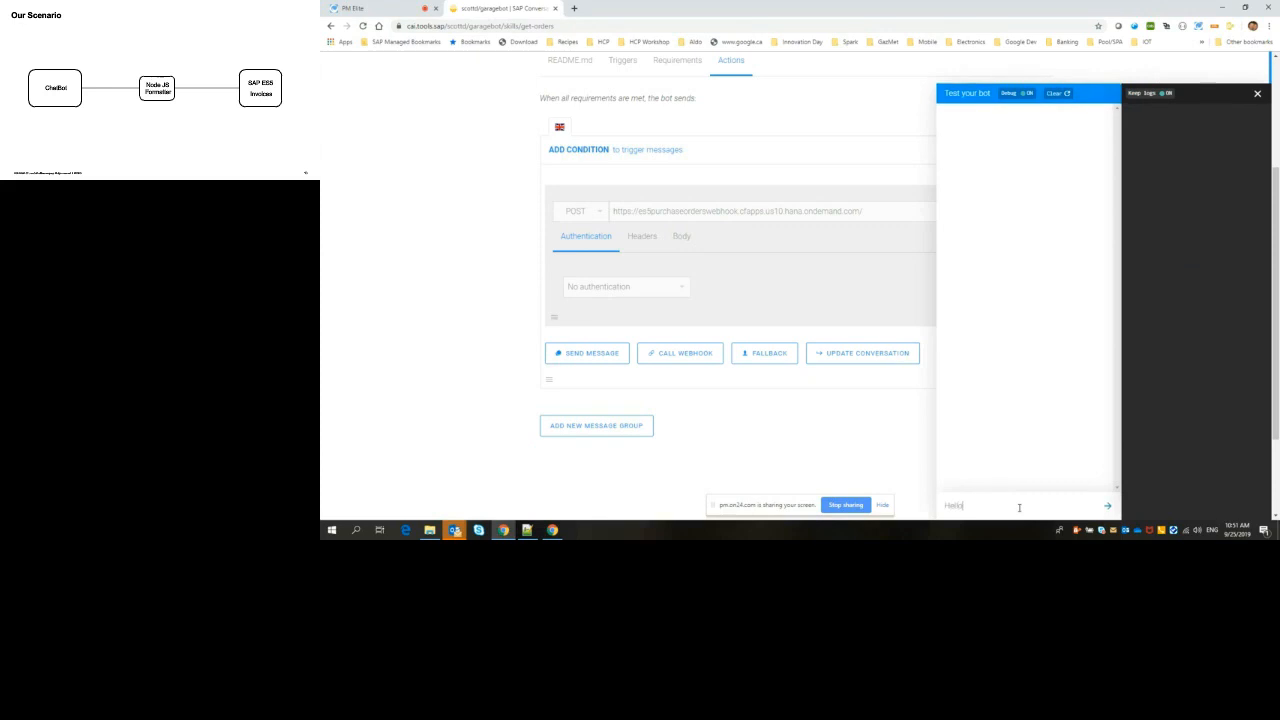
{"action": "key", "text": "Return"}
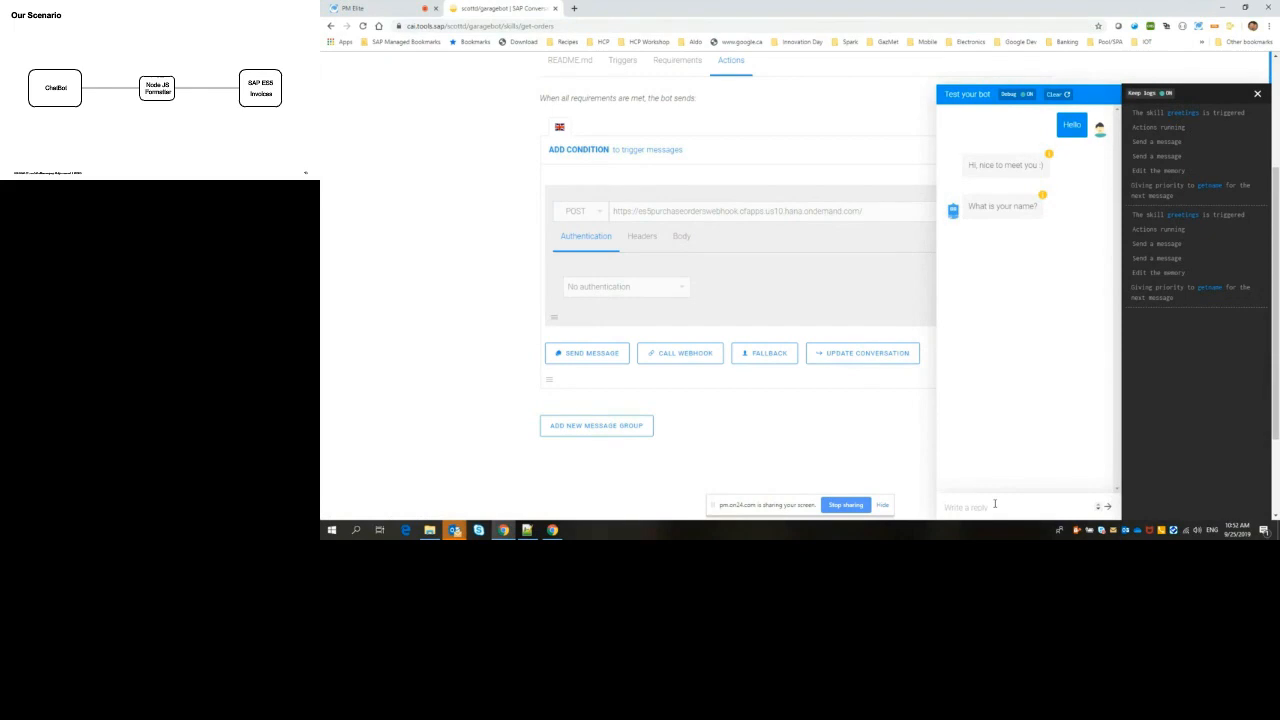
{"action": "left_click", "coordinate": [995, 504]}
{"action": "type", "text": "Scott"}
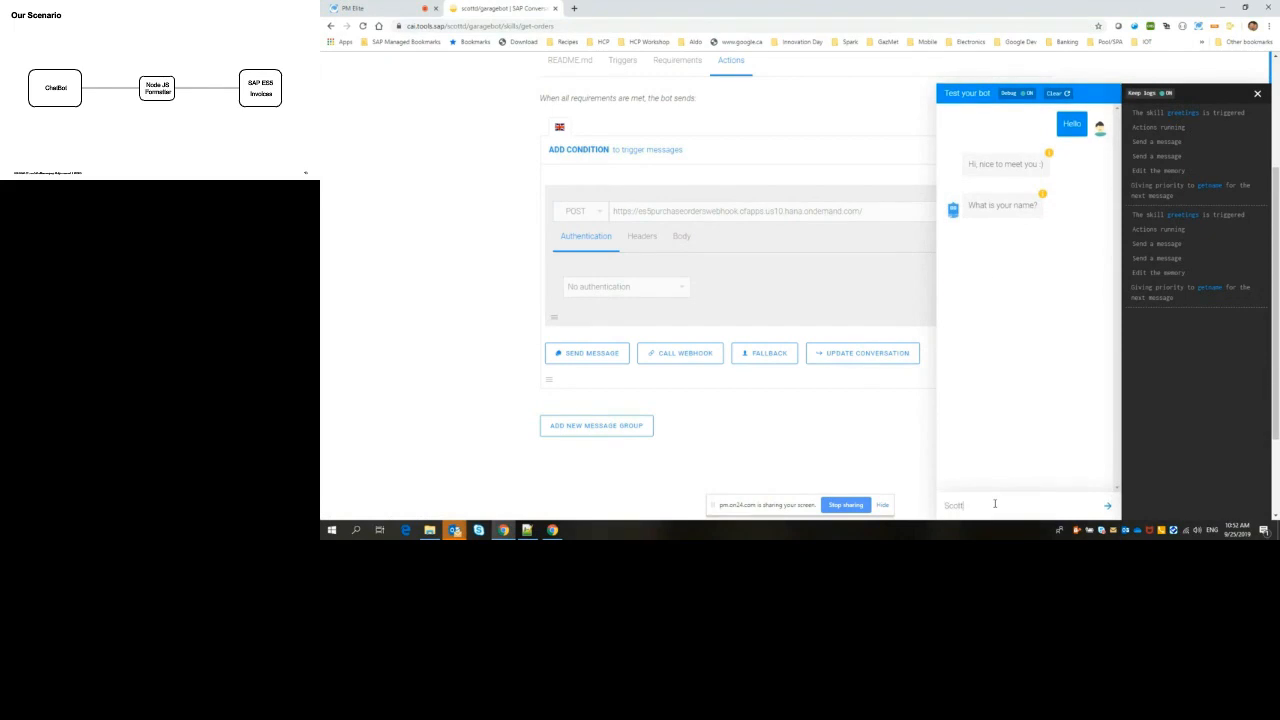
{"action": "key", "text": "Return"}
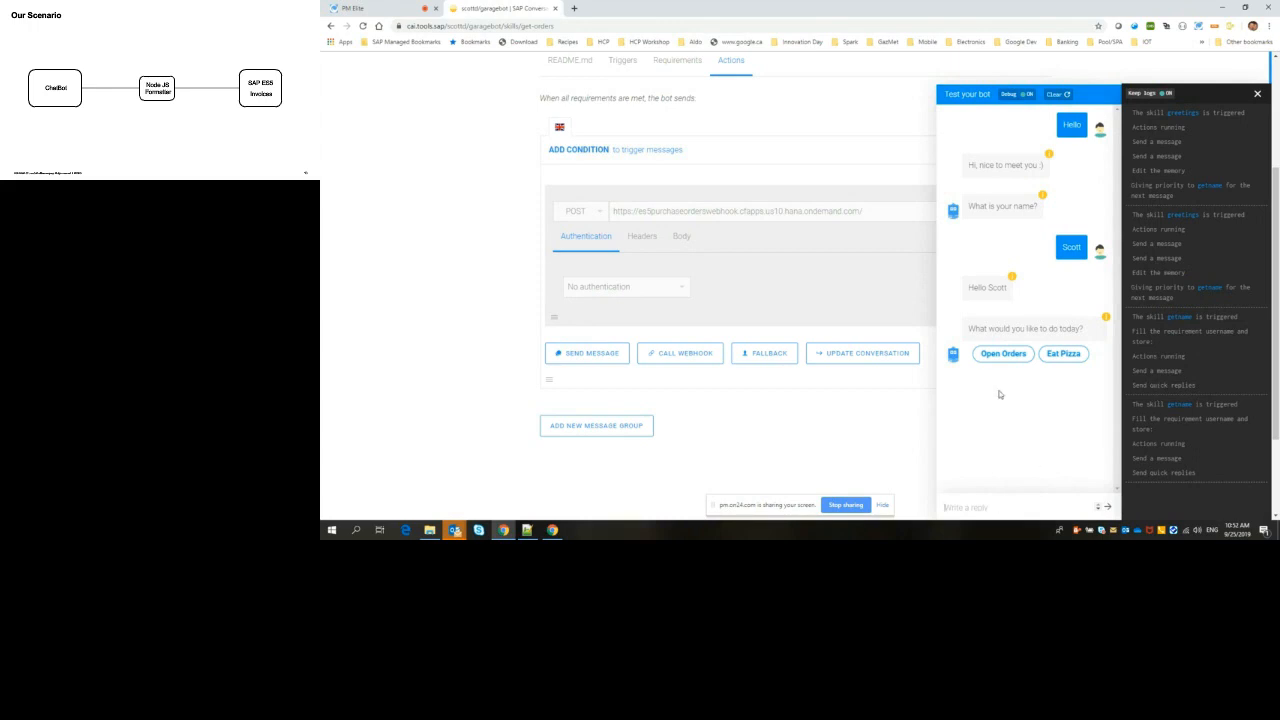
Step: Request Open Orders through the quick reply, review the debug log of triggered skills and close the test chat
{"action": "left_click", "coordinate": [992, 352]}
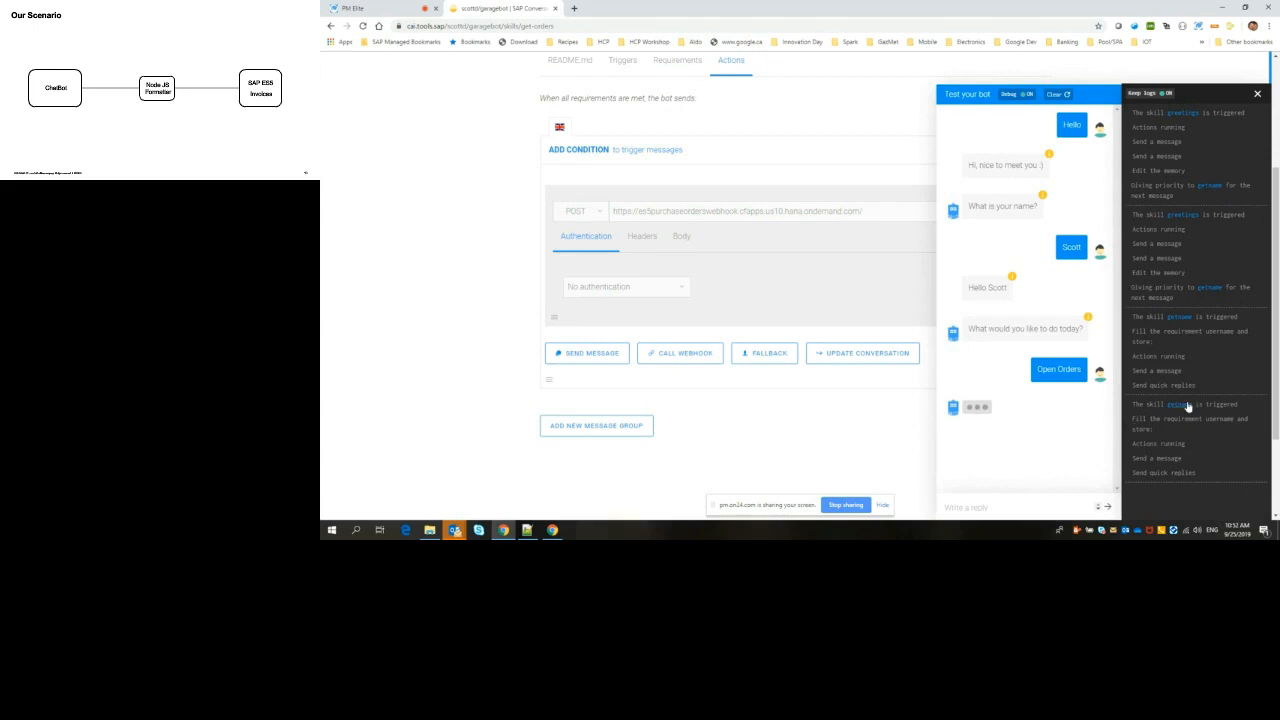
{"action": "left_click_drag", "start_coordinate": [1276, 355], "coordinate": [1277, 435]}
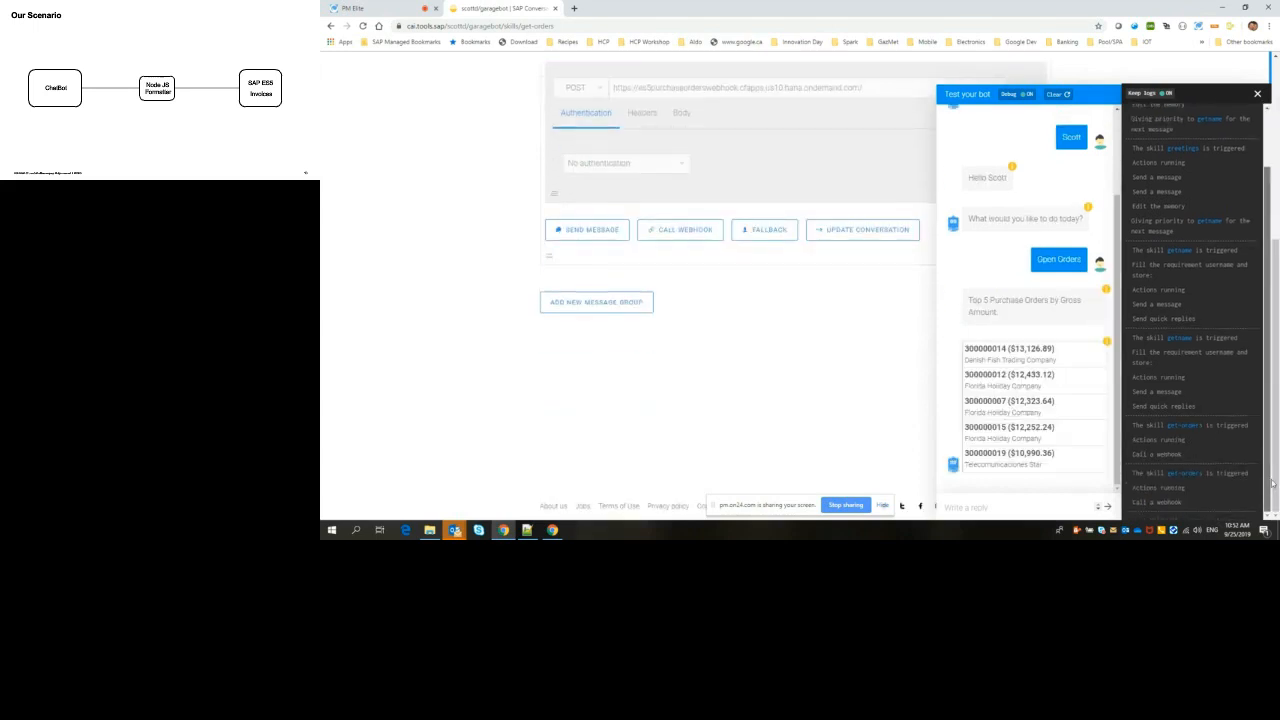
{"action": "left_click_drag", "start_coordinate": [1268, 369], "coordinate": [1270, 315]}
{"action": "scroll", "coordinate": [1275, 313], "scroll_direction": "up", "scroll_amount": 3}
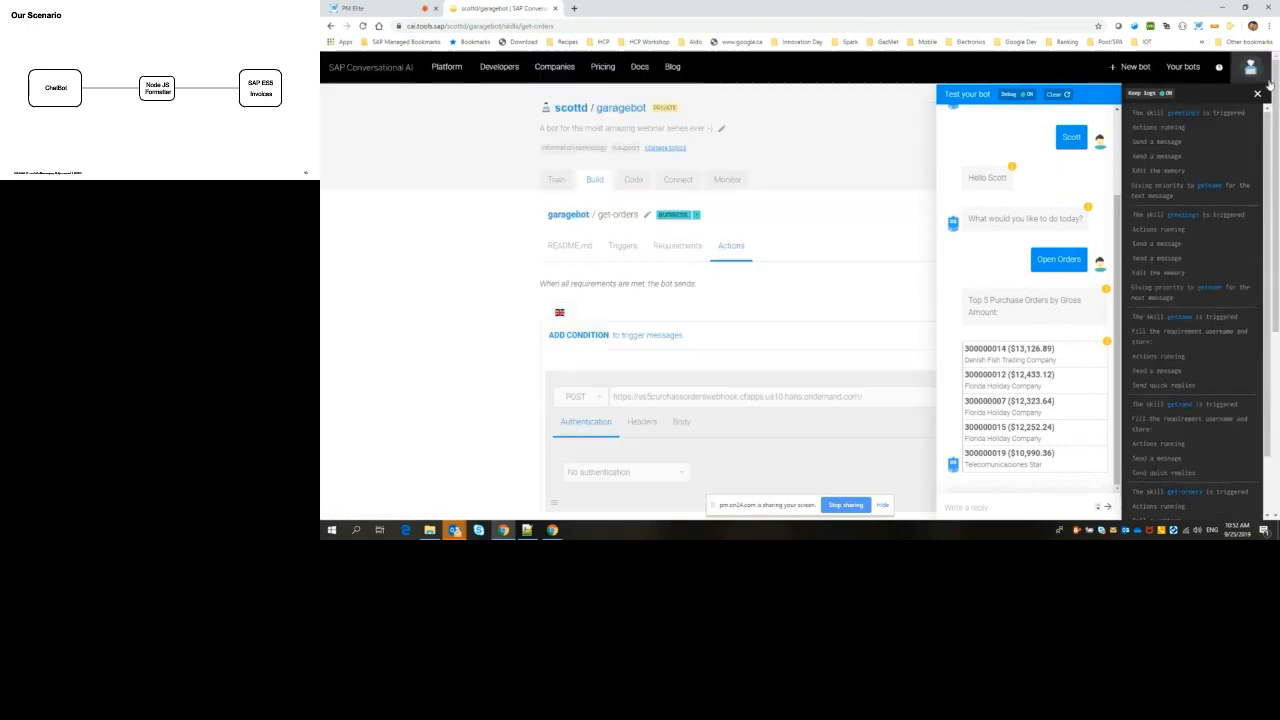
{"action": "left_click", "coordinate": [1258, 94]}
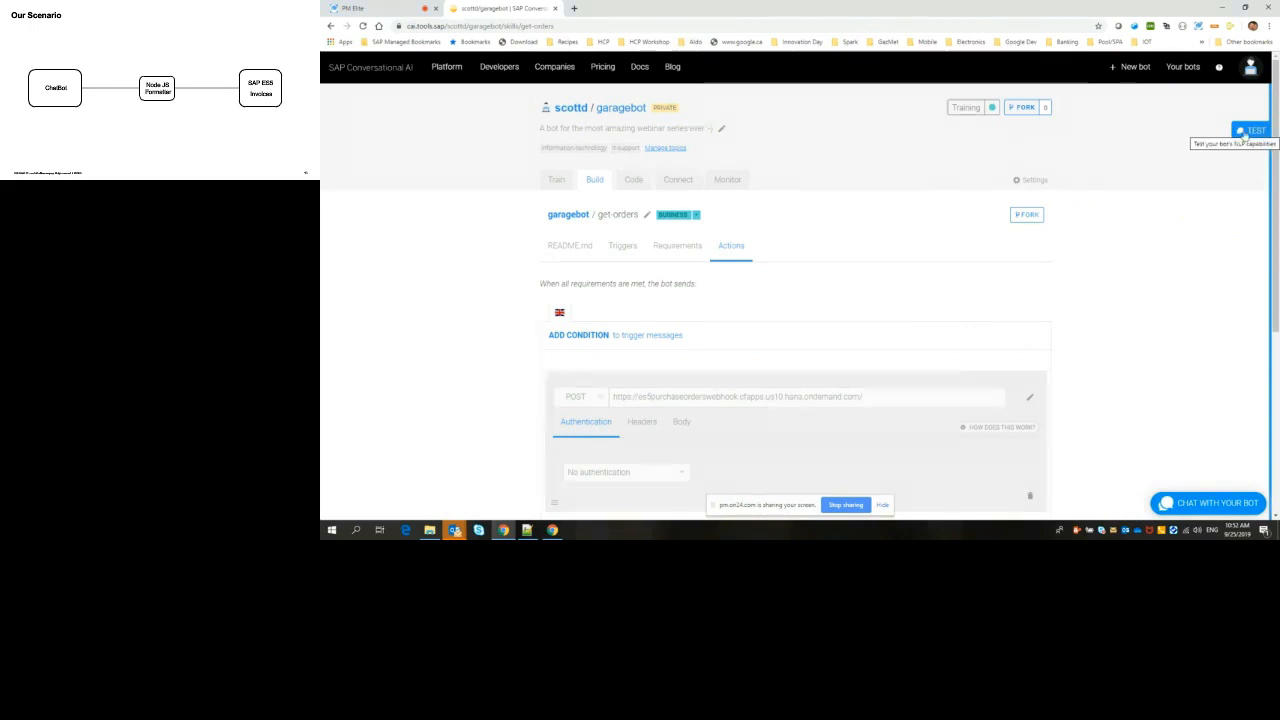
Step: Test the bot's language understanding with the sentence "Open orders" to check which intent it matches
{"action": "left_click", "coordinate": [1250, 131]}
{"action": "left_click", "coordinate": [1090, 499]}
{"action": "type", "text": "Open orders"}
{"action": "key", "text": "Return"}
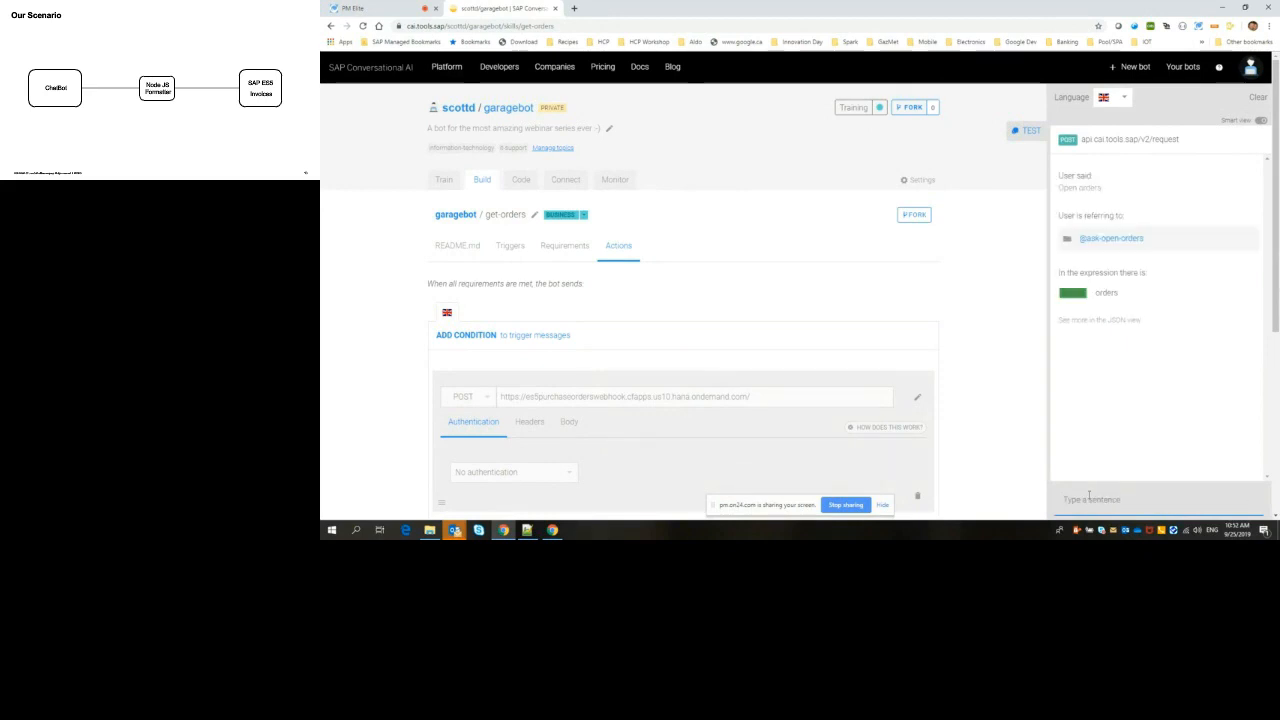
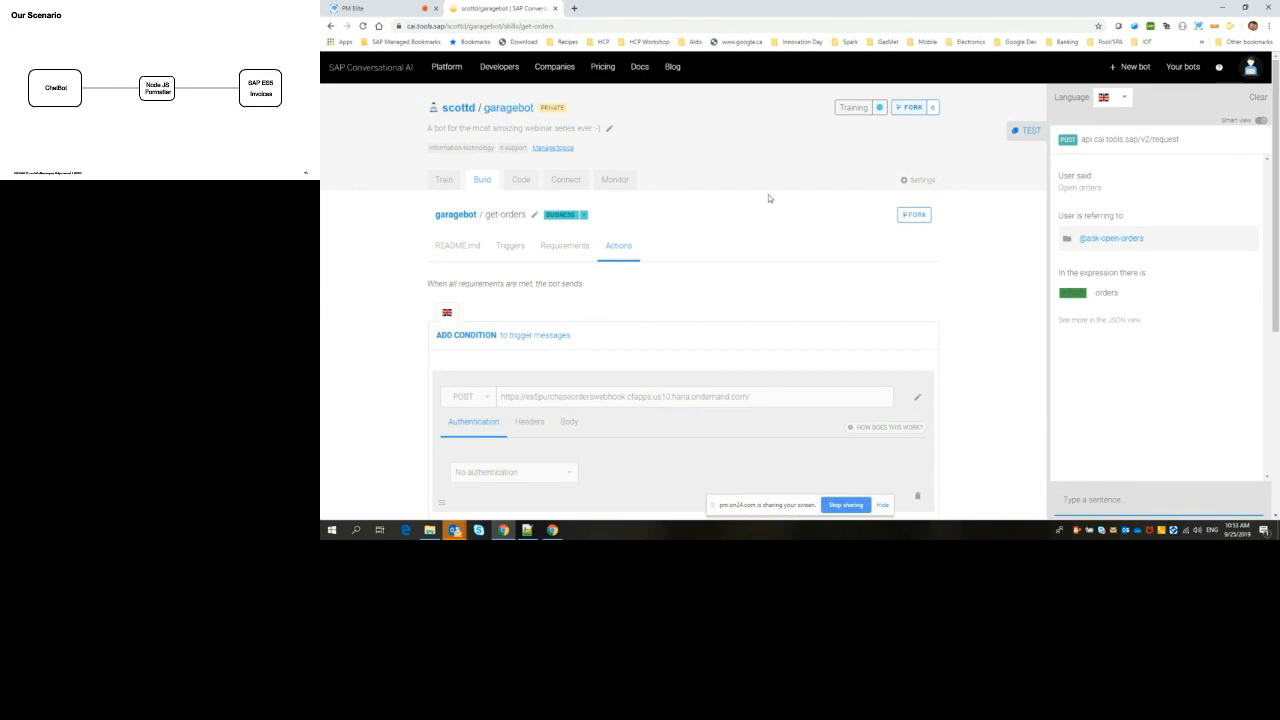
Step: Close the test panel and review the user channels offered for connecting the bot
{"action": "left_click", "coordinate": [566, 181]}
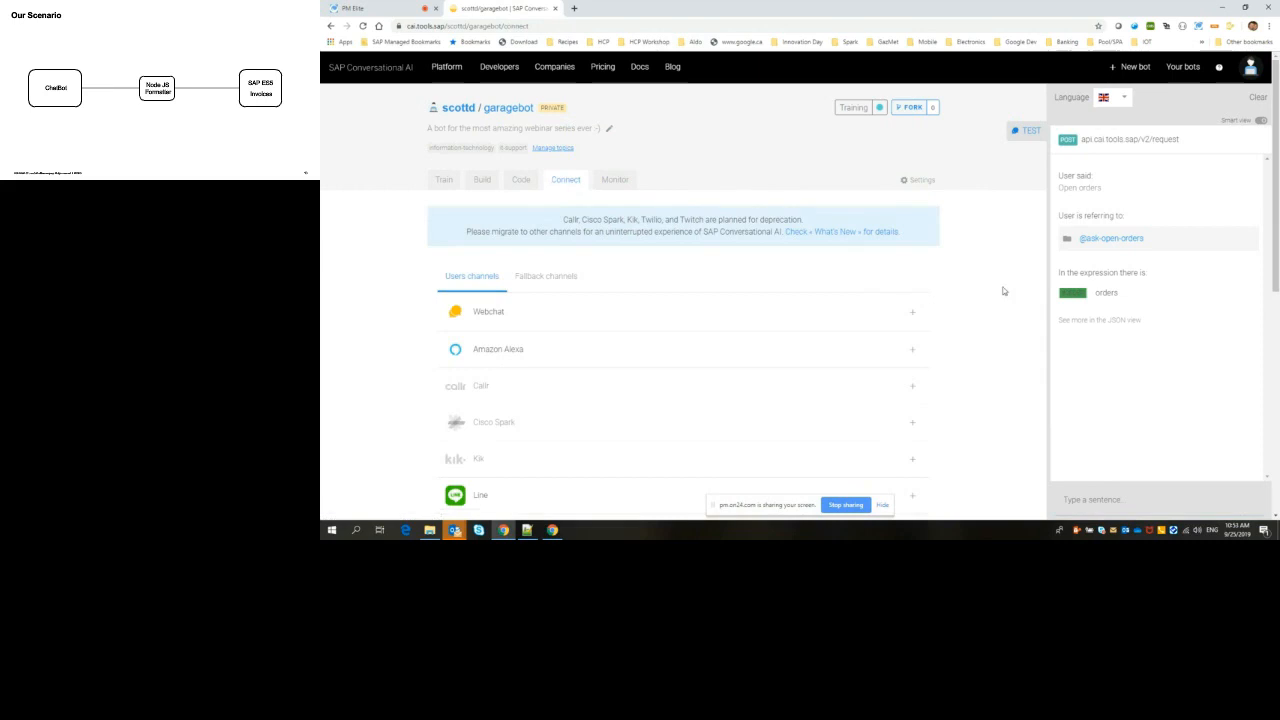
{"action": "scroll", "coordinate": [1003, 291], "scroll_direction": "down", "scroll_amount": 2}
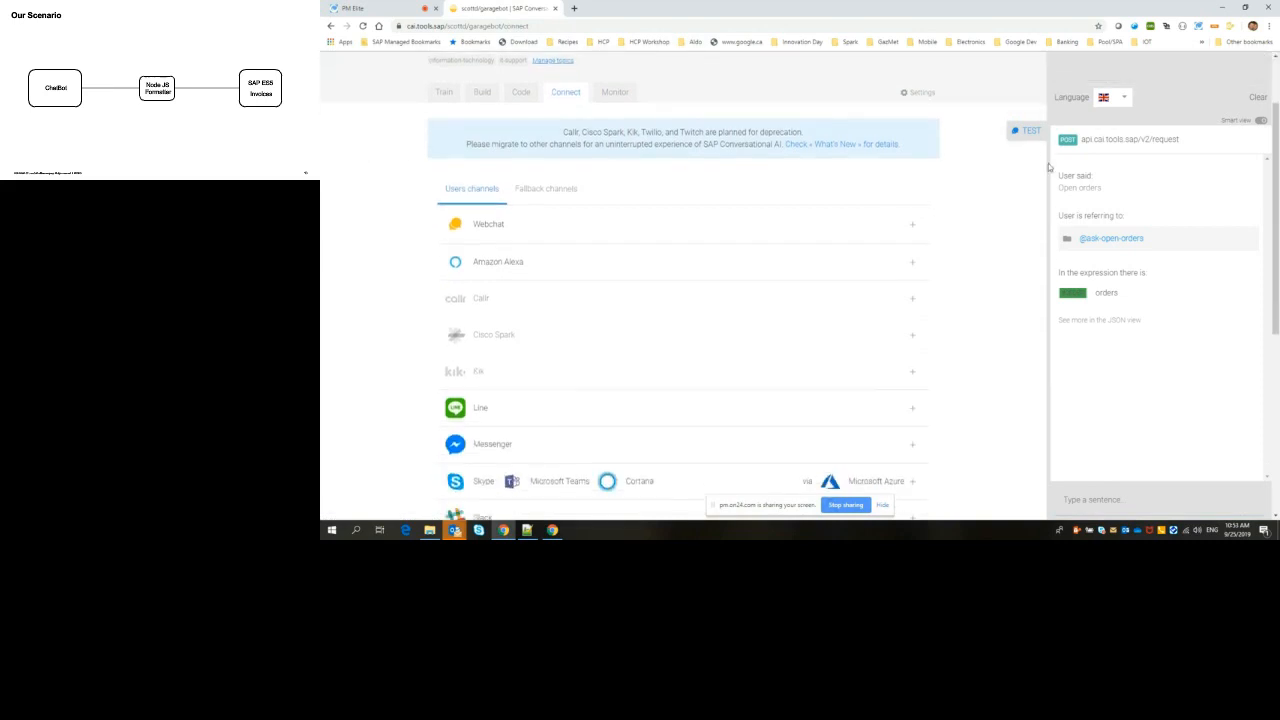
{"action": "left_click", "coordinate": [1027, 133]}
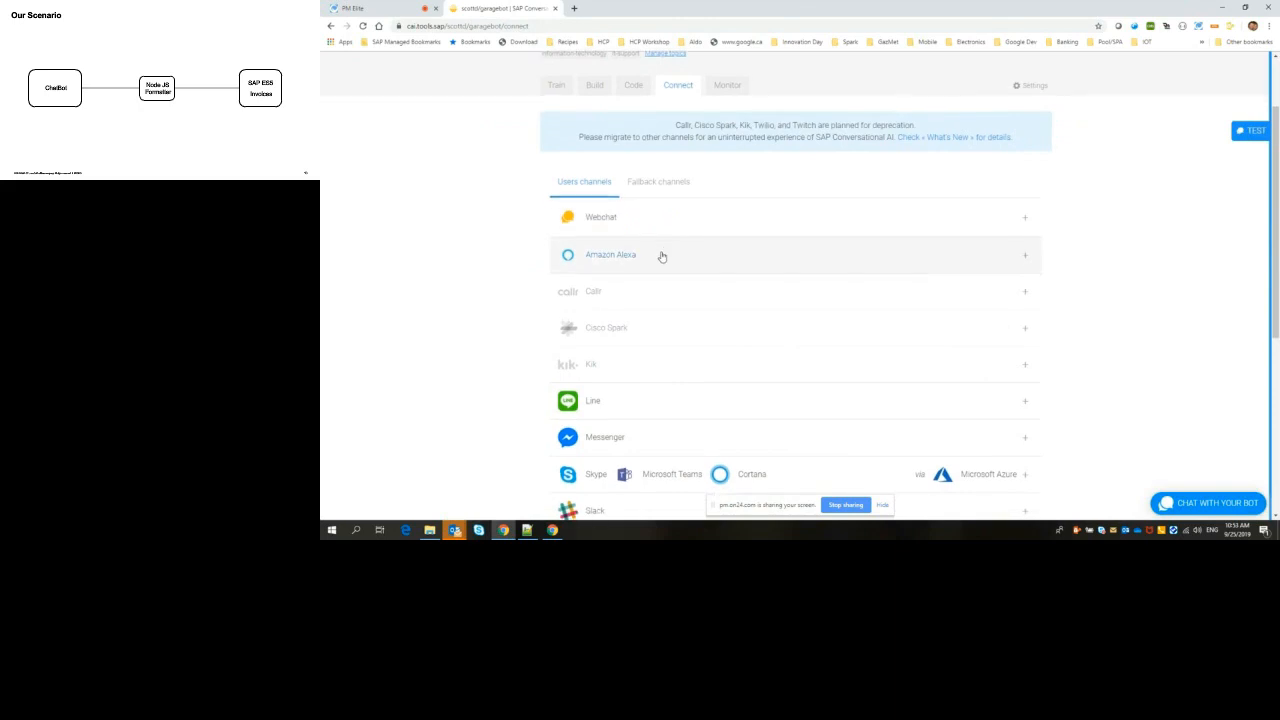
{"action": "scroll", "coordinate": [662, 252], "scroll_direction": "down", "scroll_amount": 4}
{"action": "scroll", "coordinate": [662, 257], "scroll_direction": "down", "scroll_amount": 2}
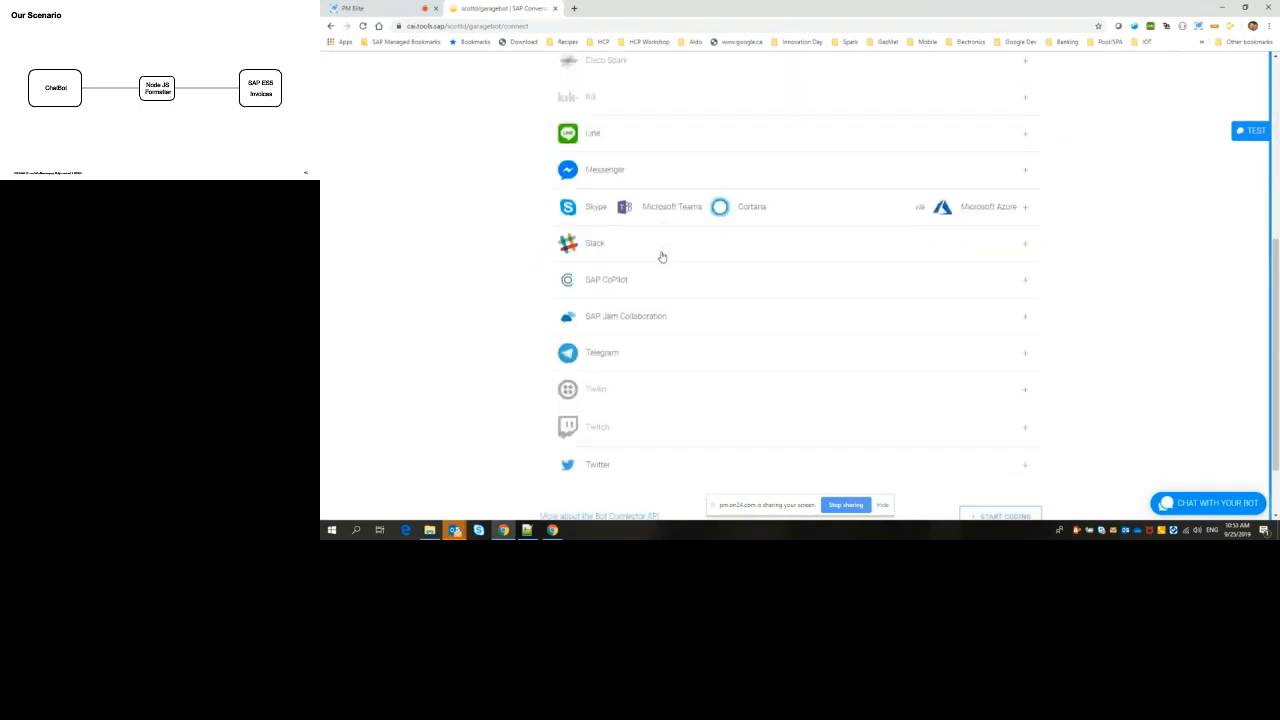
{"action": "scroll", "coordinate": [661, 257], "scroll_direction": "down", "scroll_amount": 2}
{"action": "scroll", "coordinate": [661, 257], "scroll_direction": "up", "scroll_amount": 3}
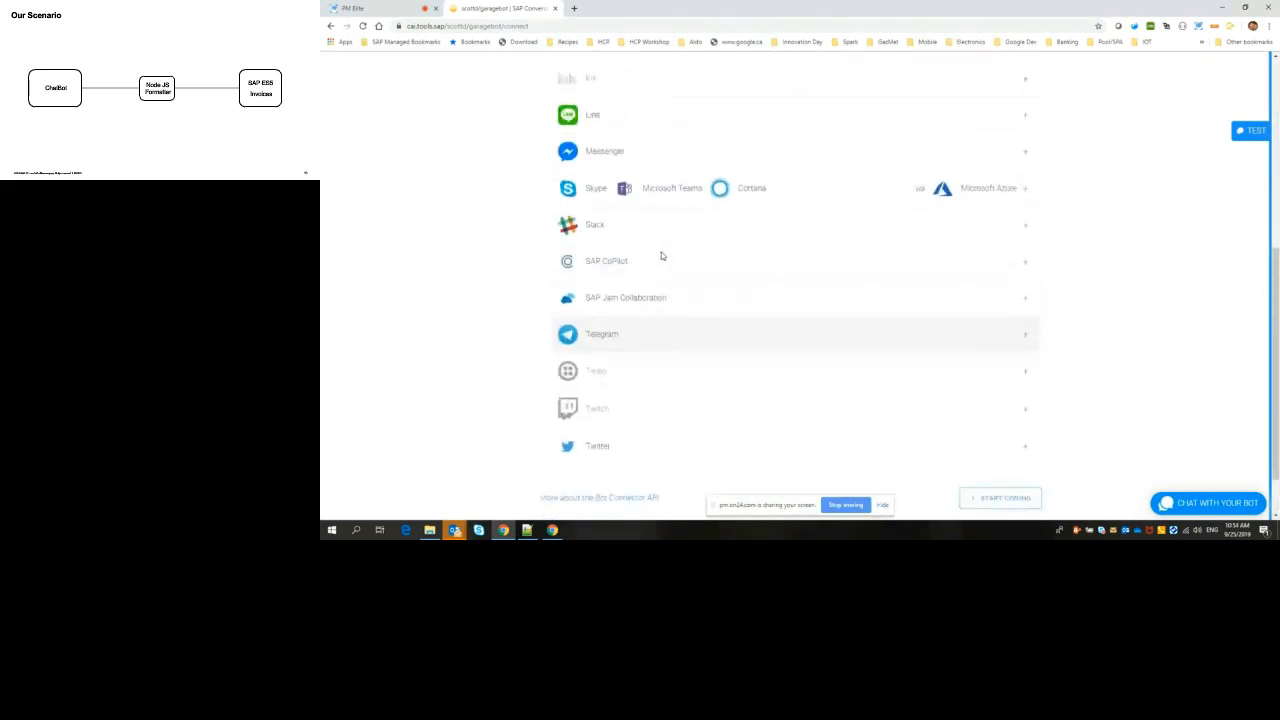
{"action": "scroll", "coordinate": [661, 257], "scroll_direction": "up", "scroll_amount": 3}
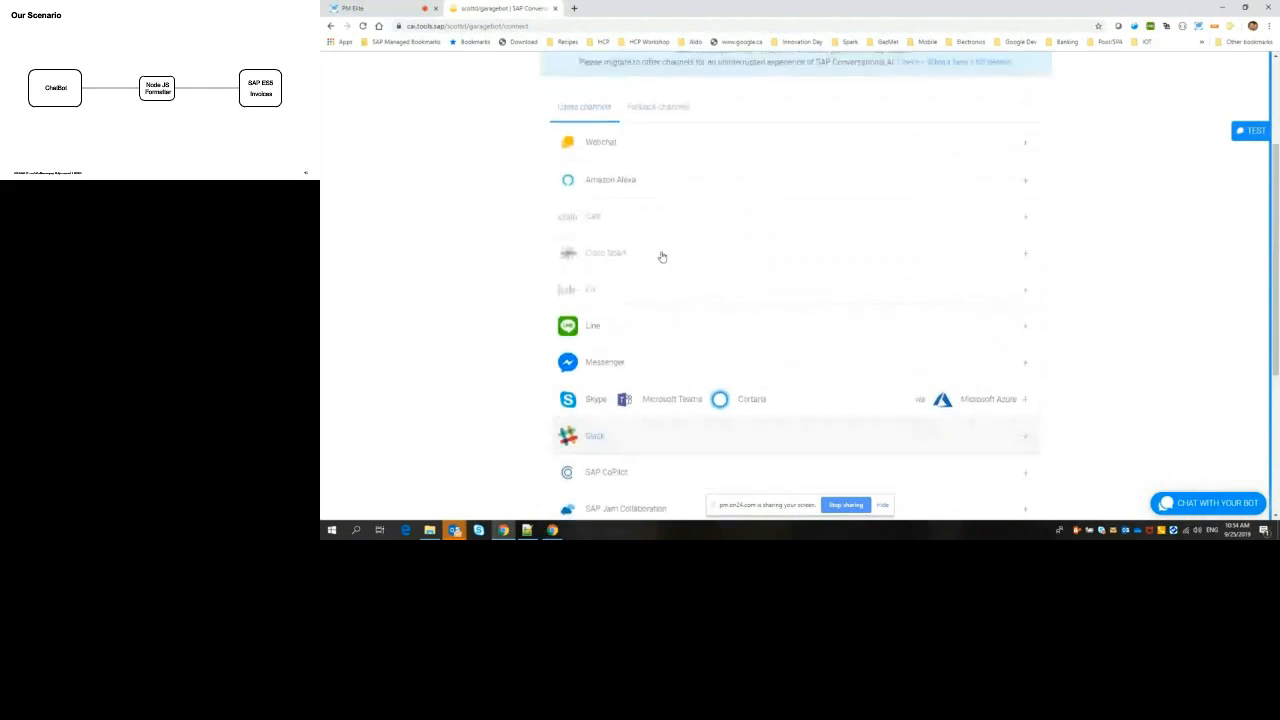
{"action": "scroll", "coordinate": [661, 257], "scroll_direction": "up", "scroll_amount": 1}
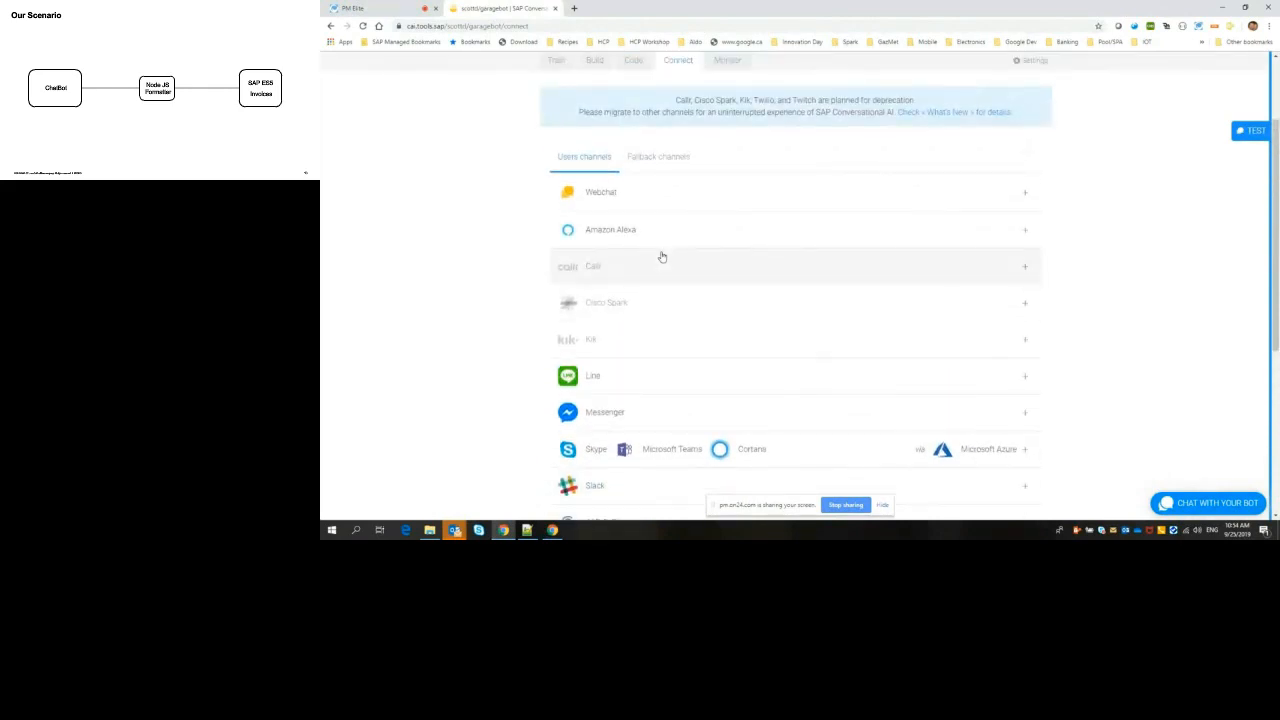
Step: Create a Webchat channel named with the owner's first name in possessive form followed by "Channel"
{"action": "left_click", "coordinate": [604, 200]}
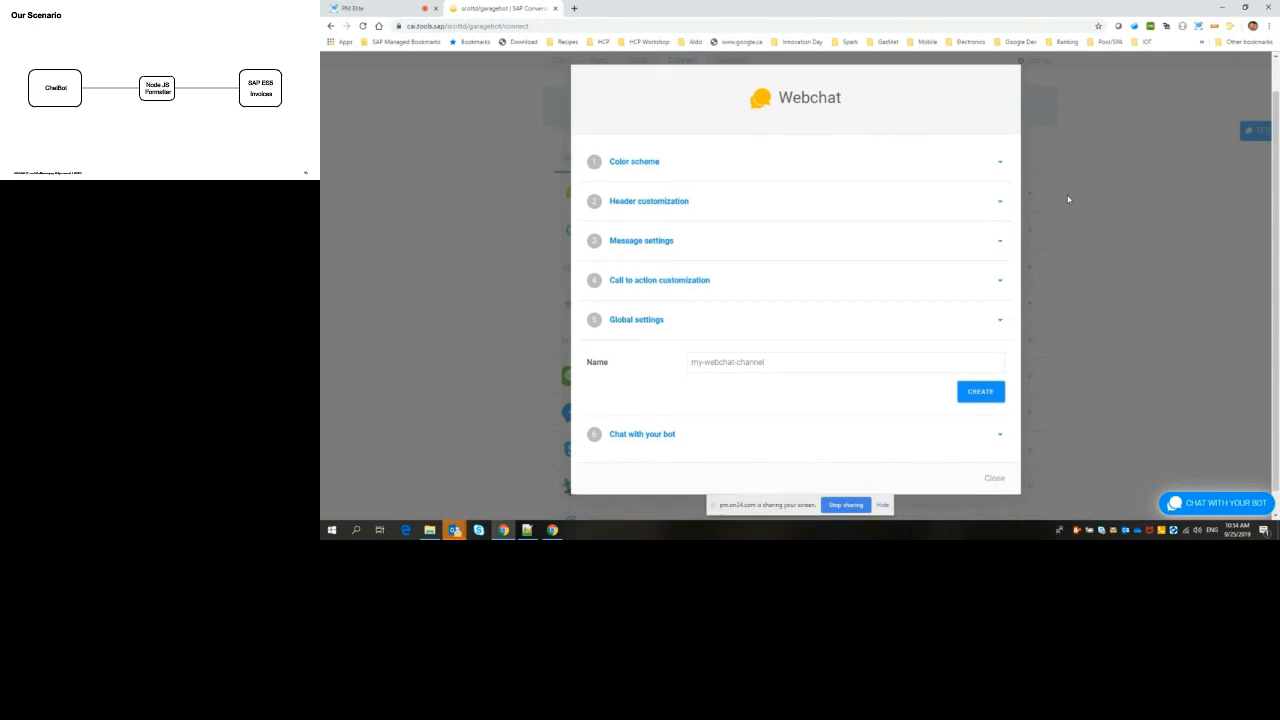
{"action": "left_click_drag", "start_coordinate": [771, 361], "coordinate": [657, 367]}
{"action": "type", "text": "Scotts"}
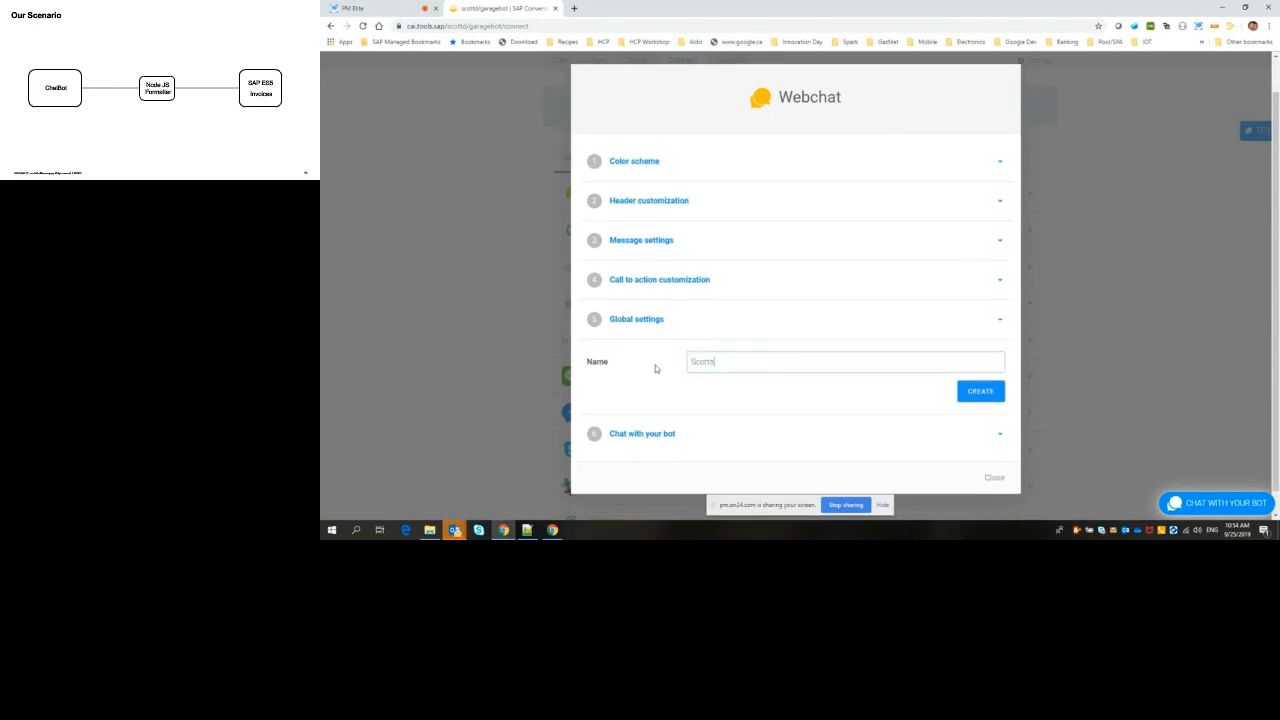
{"action": "type", "text": "Chane"}
{"action": "type", "text": "el"}
{"action": "left_click", "coordinate": [975, 393]}
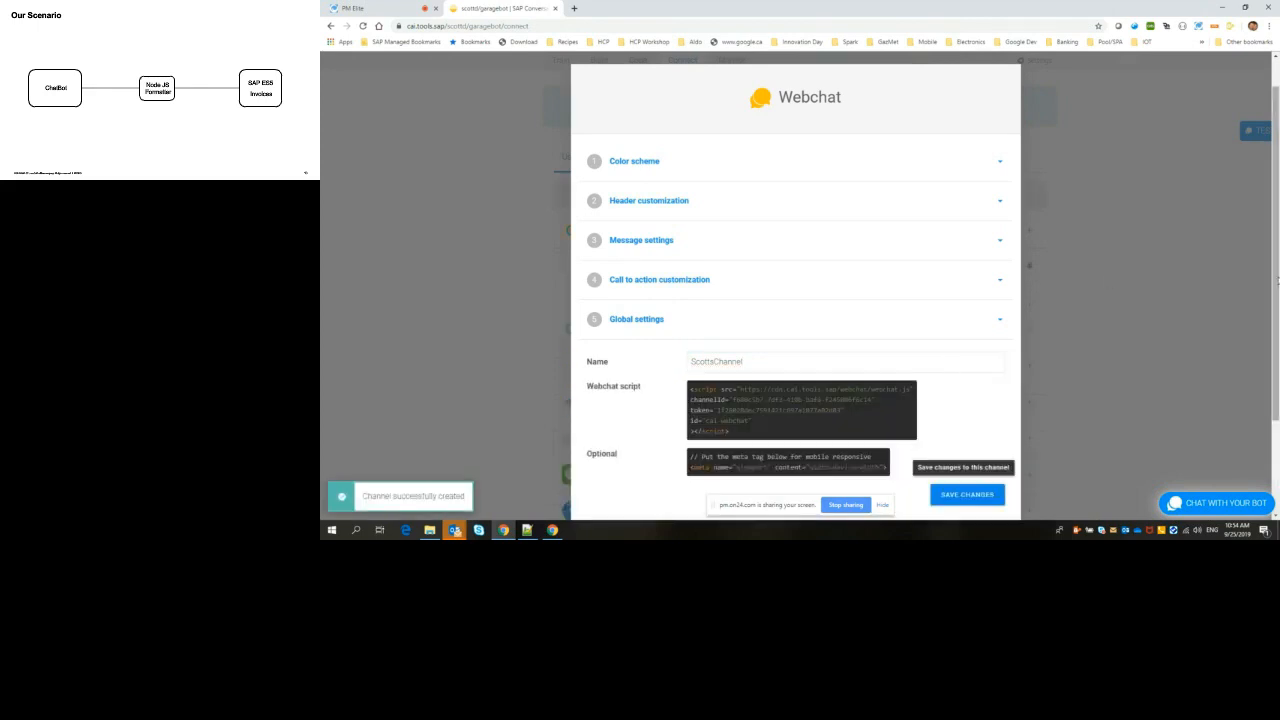
Step: Copy the webchat script with its channel token, paste it into the body of Garage.html in Notepad++ and save the file
{"action": "scroll", "coordinate": [958, 315], "scroll_direction": "down", "scroll_amount": 2}
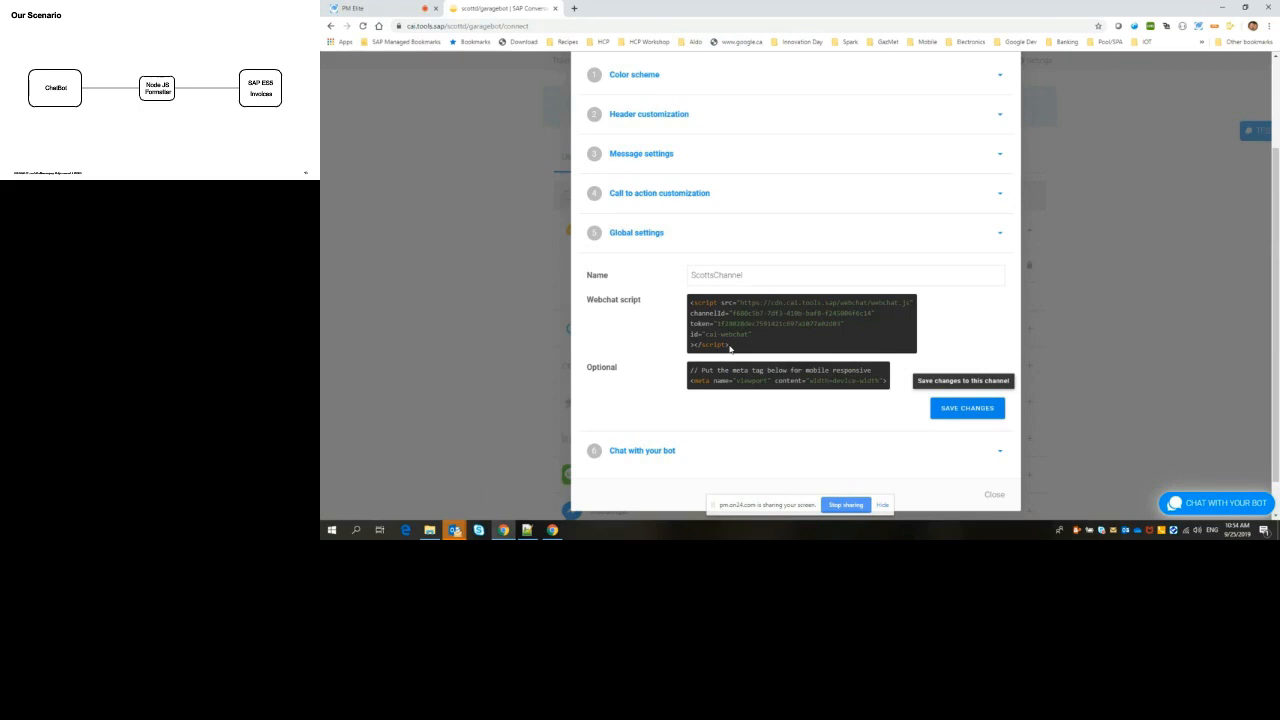
{"action": "left_click_drag", "start_coordinate": [730, 346], "coordinate": [690, 302]}
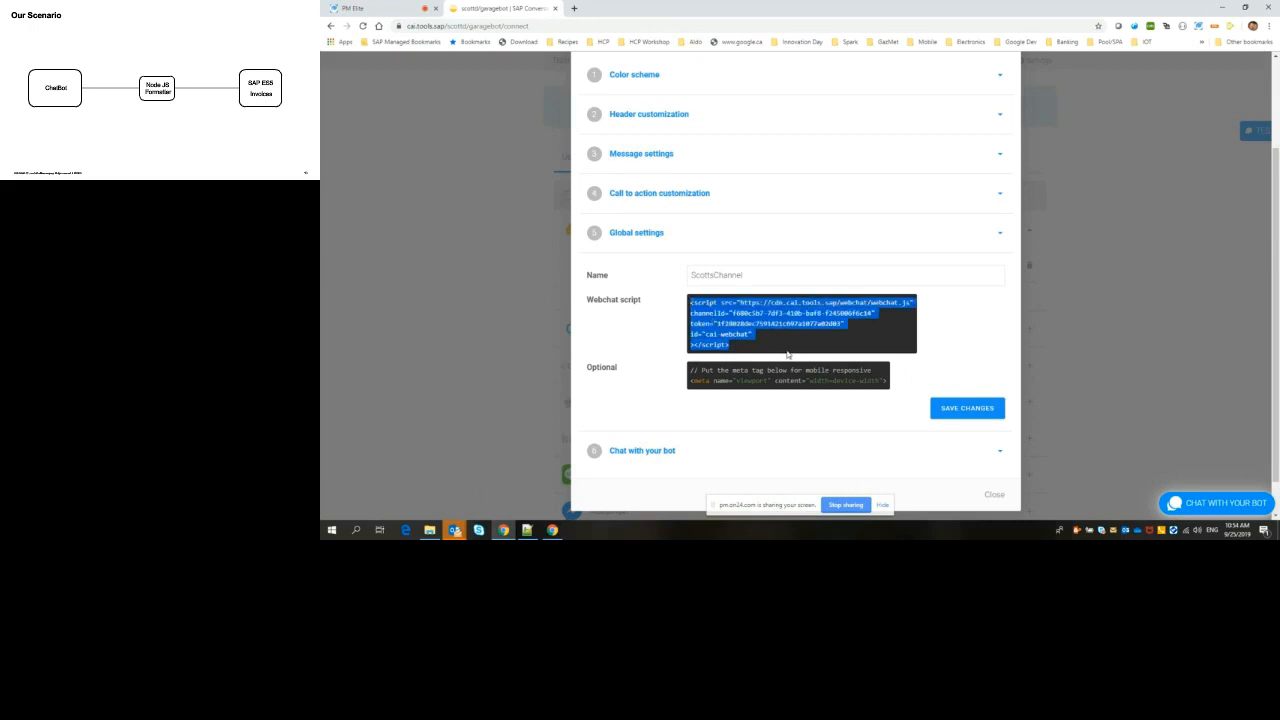
{"action": "left_click", "coordinate": [525, 530]}
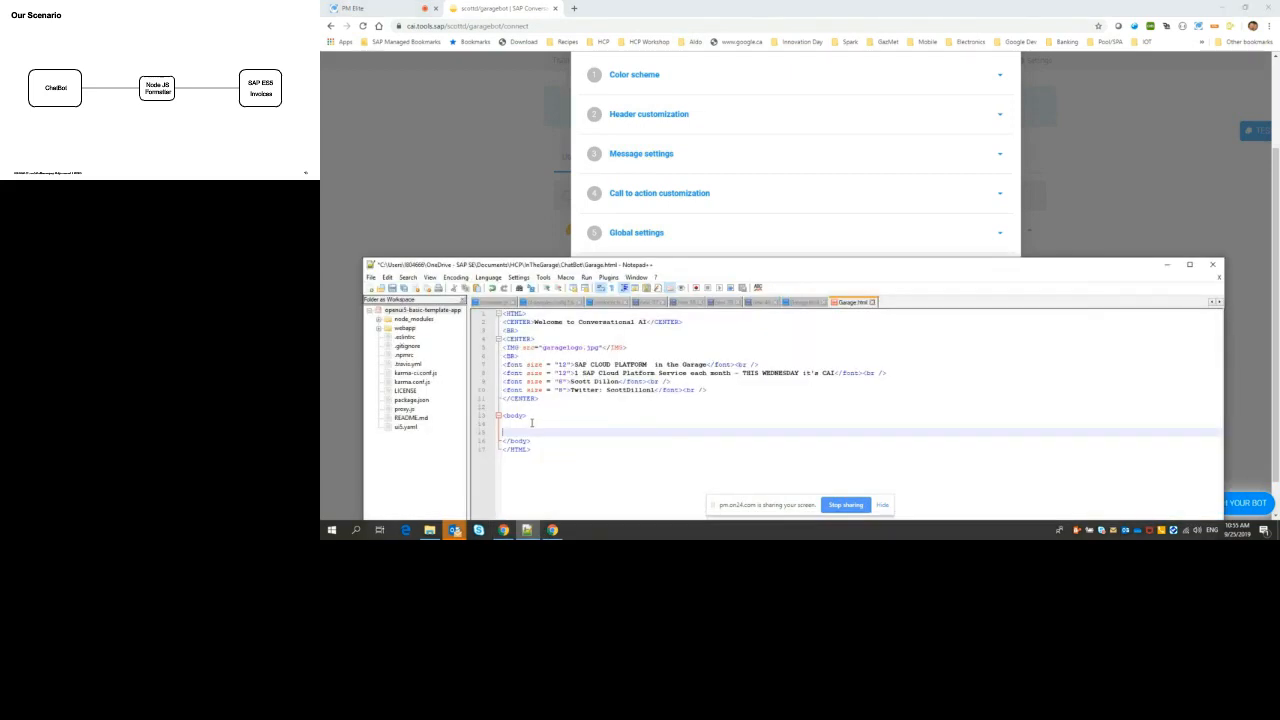
{"action": "key", "text": "ctrl+v"}
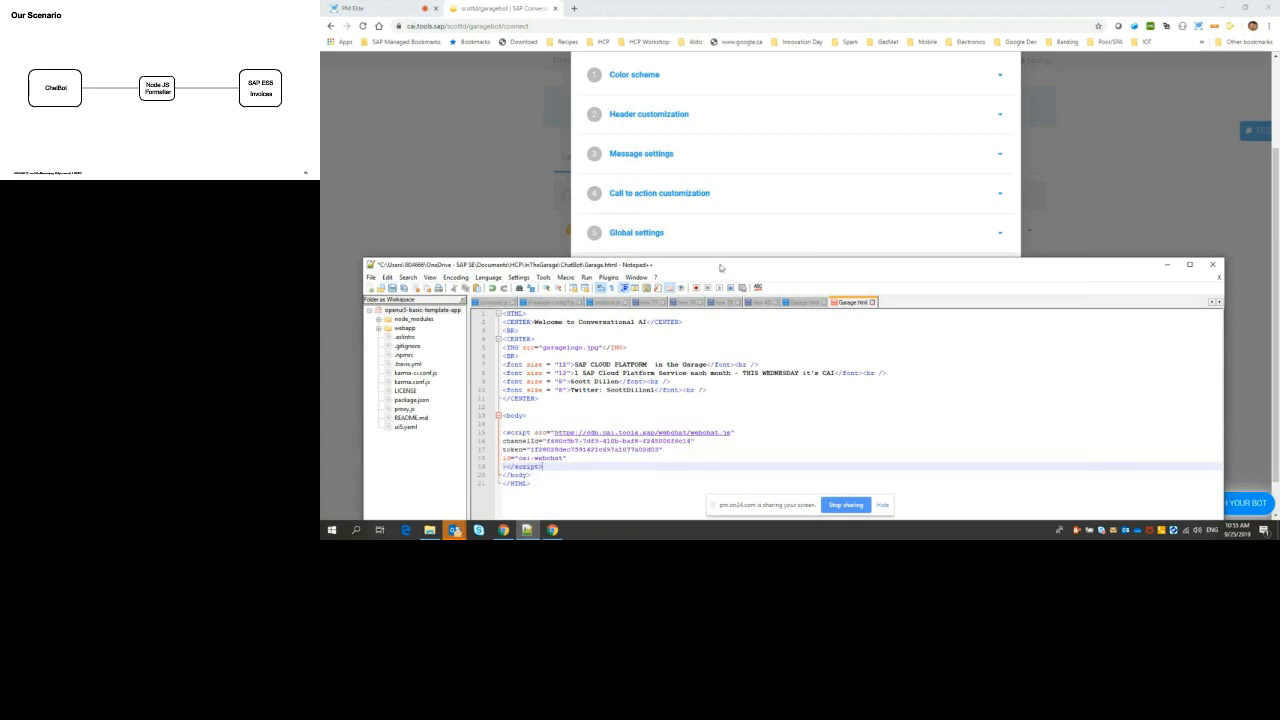
{"action": "left_click_drag", "start_coordinate": [720, 265], "coordinate": [712, 217]}
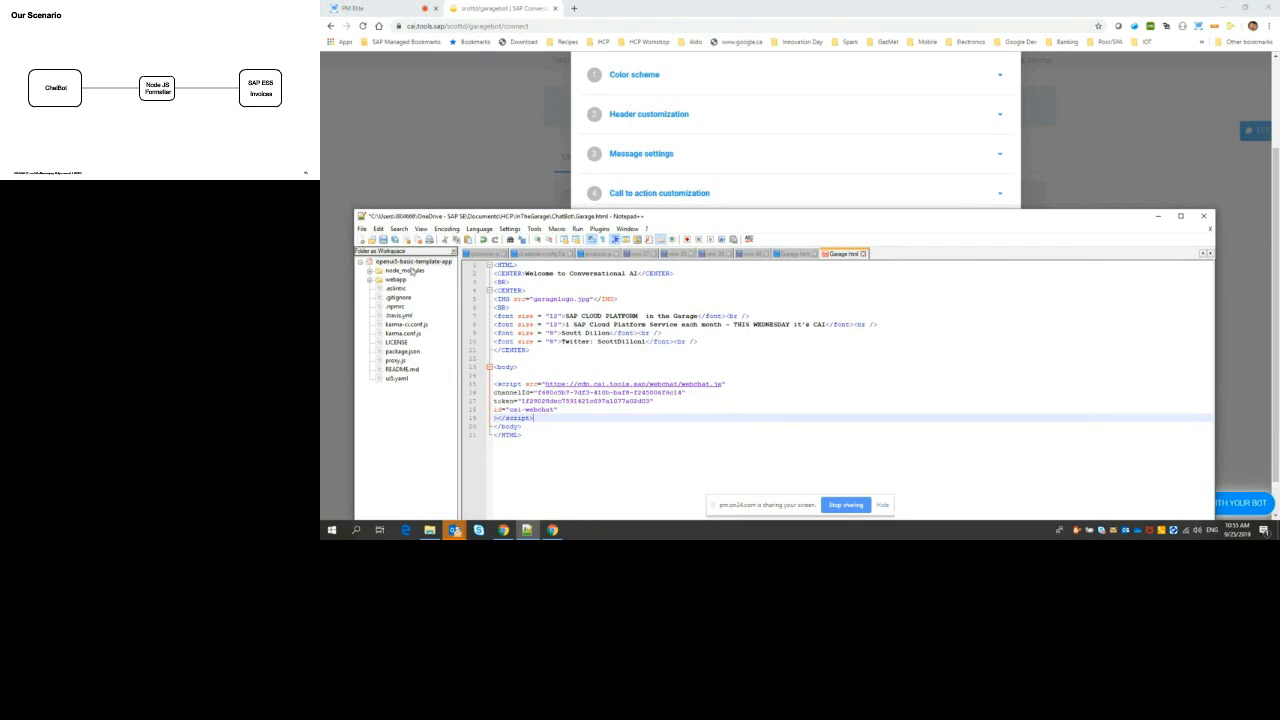
{"action": "left_click", "coordinate": [384, 241]}
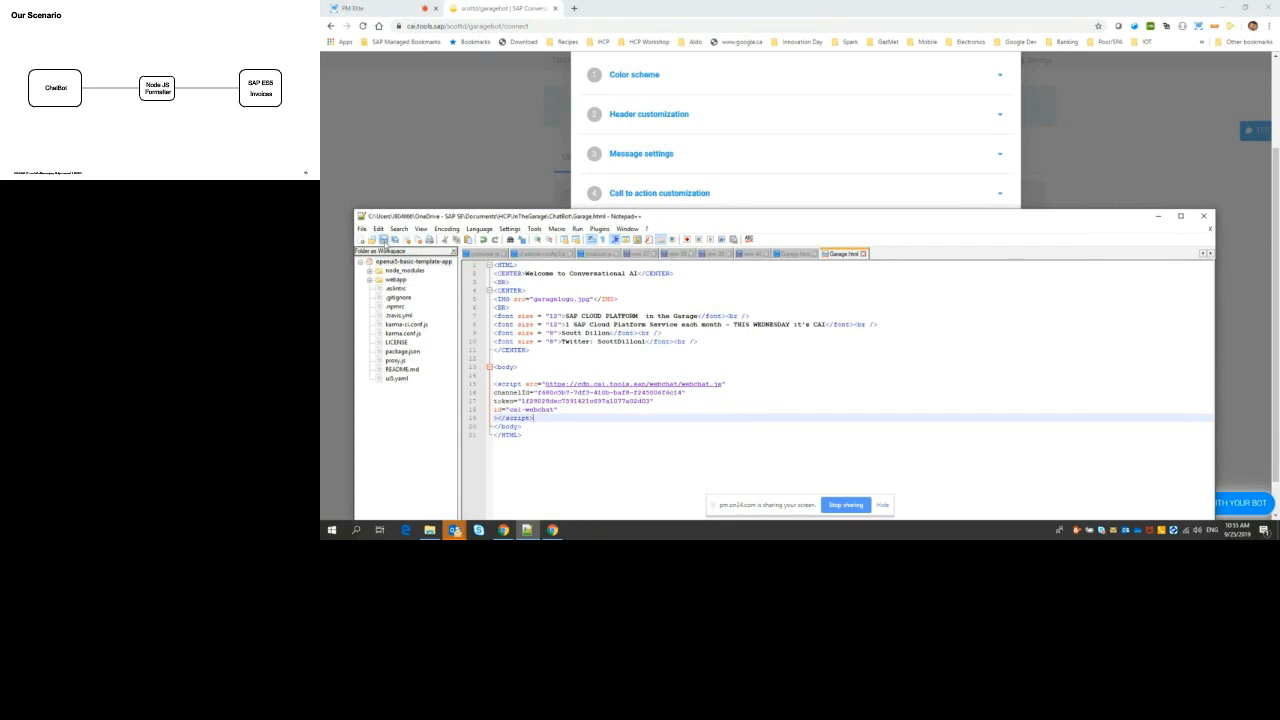
Step: Switch to File Explorer, open Garage.html in Chrome and expand the page's embedded chat widget
{"action": "left_click", "coordinate": [429, 529]}
{"action": "right_click", "coordinate": [716, 231]}
{"action": "left_click", "coordinate": [740, 238]}
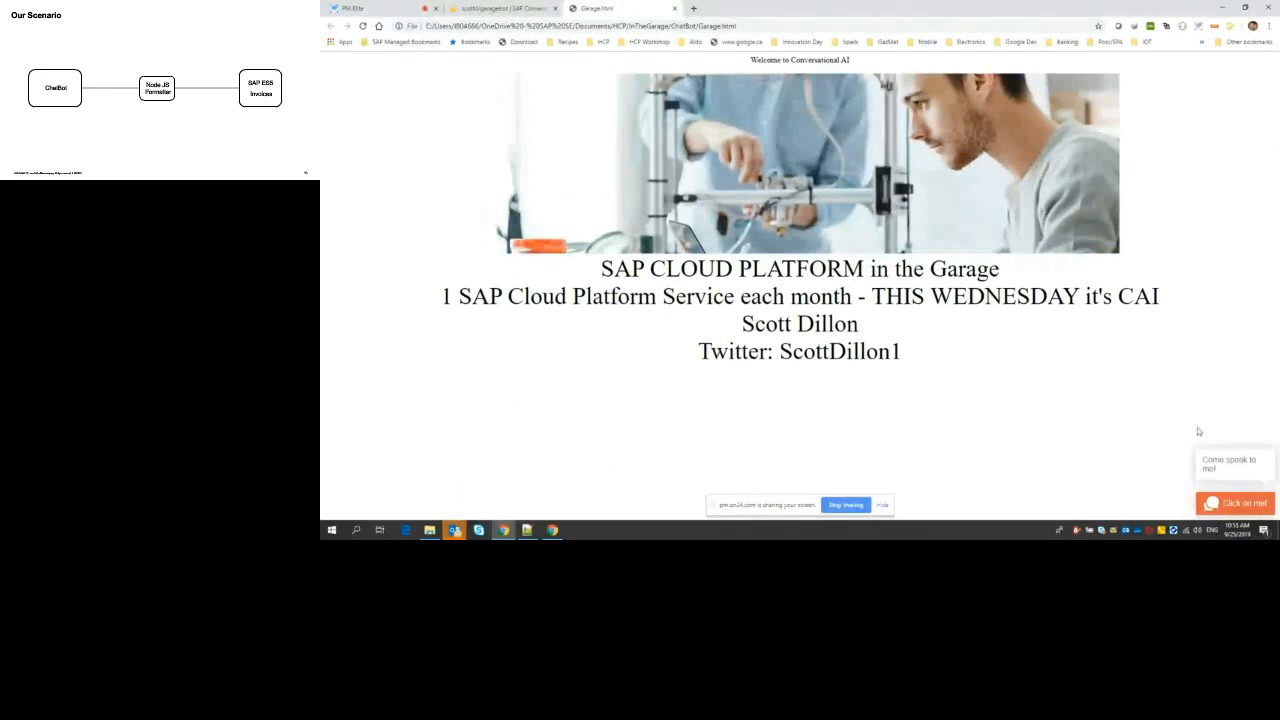
{"action": "left_click", "coordinate": [1236, 467]}
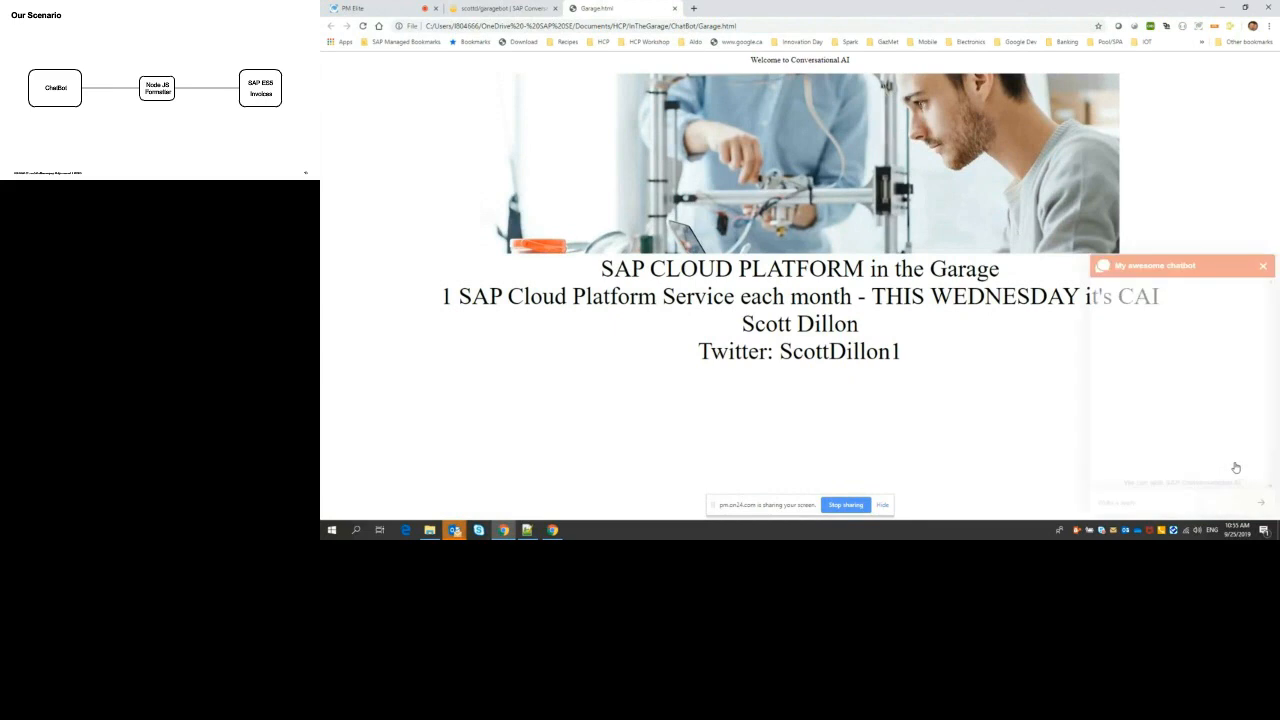
Step: Test the embedded chatbot by sending "Hi", answering its name question with a first name and choosing the Open Orders quick reply
{"action": "type", "text": "H"}
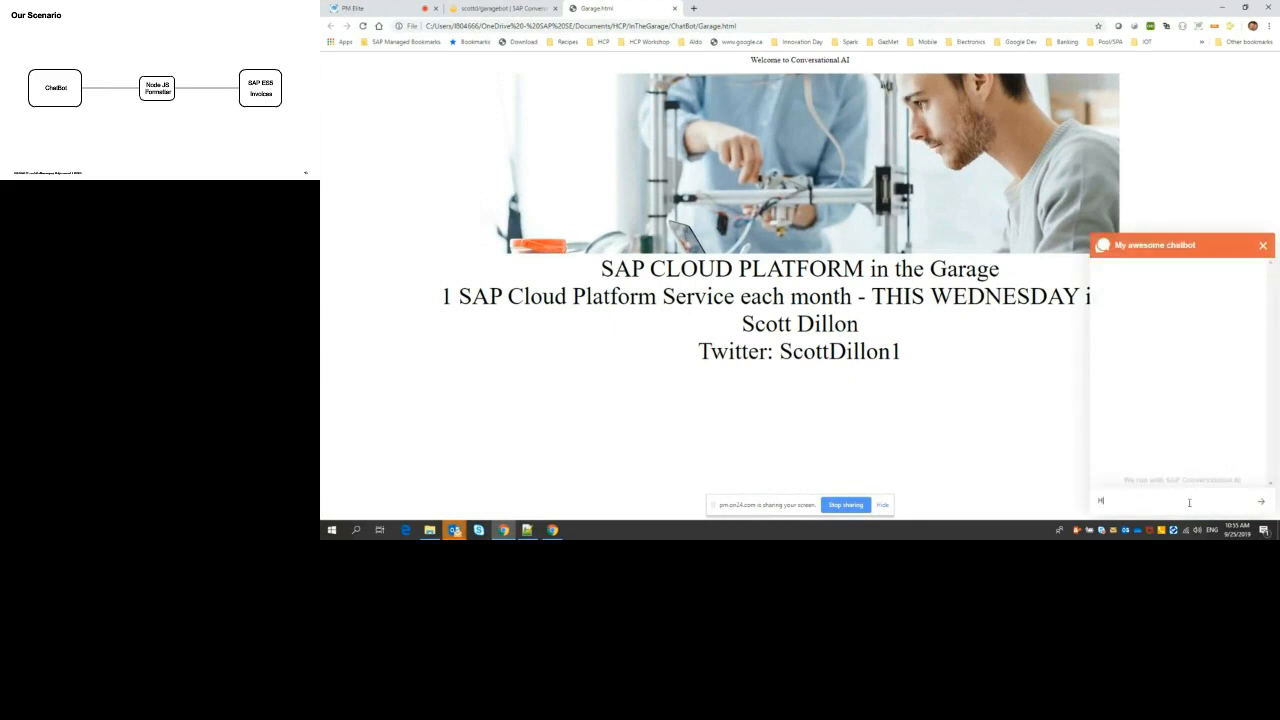
{"action": "type", "text": "i"}
{"action": "key", "text": "Return"}
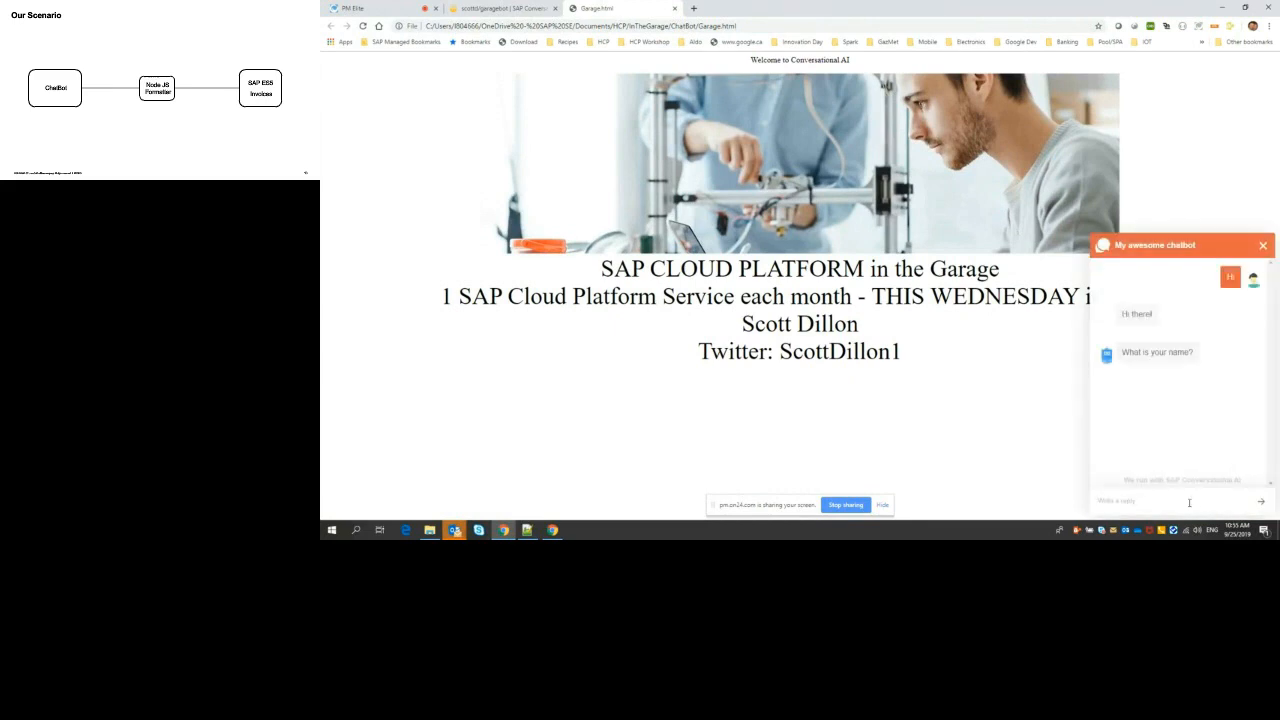
{"action": "type", "text": "Scott"}
{"action": "key", "text": "Return"}
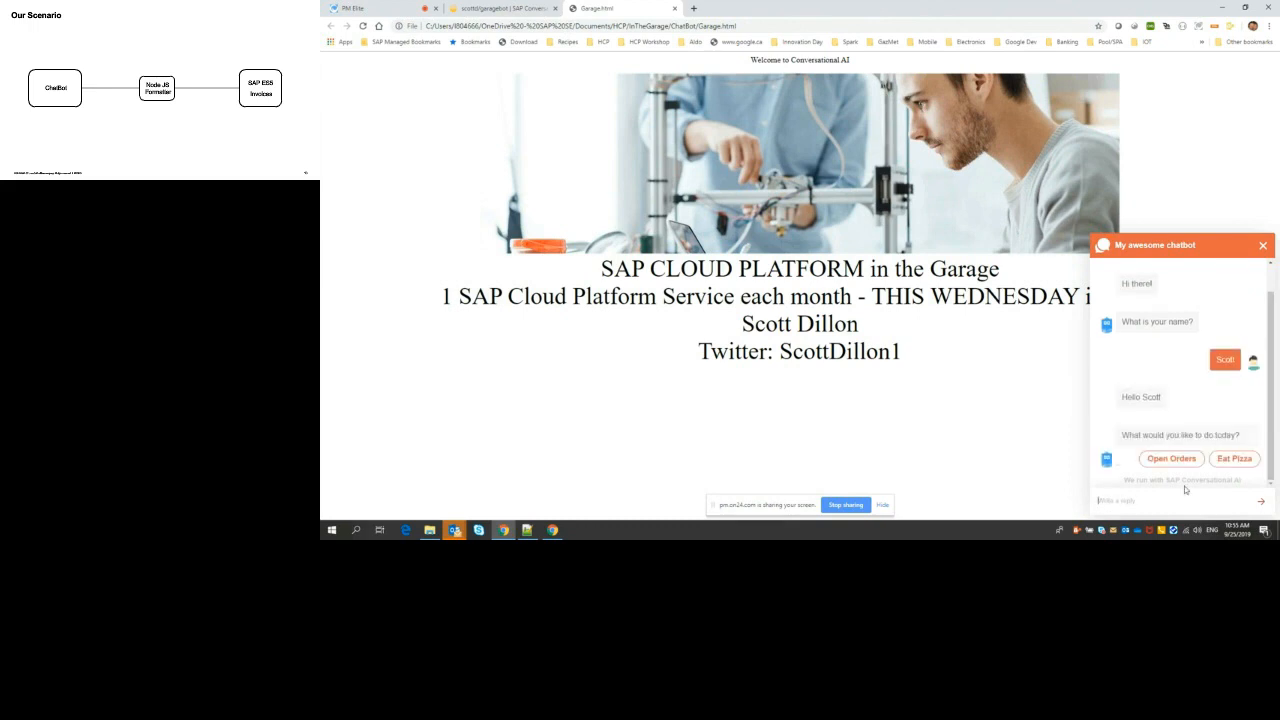
{"action": "left_click", "coordinate": [1172, 459]}
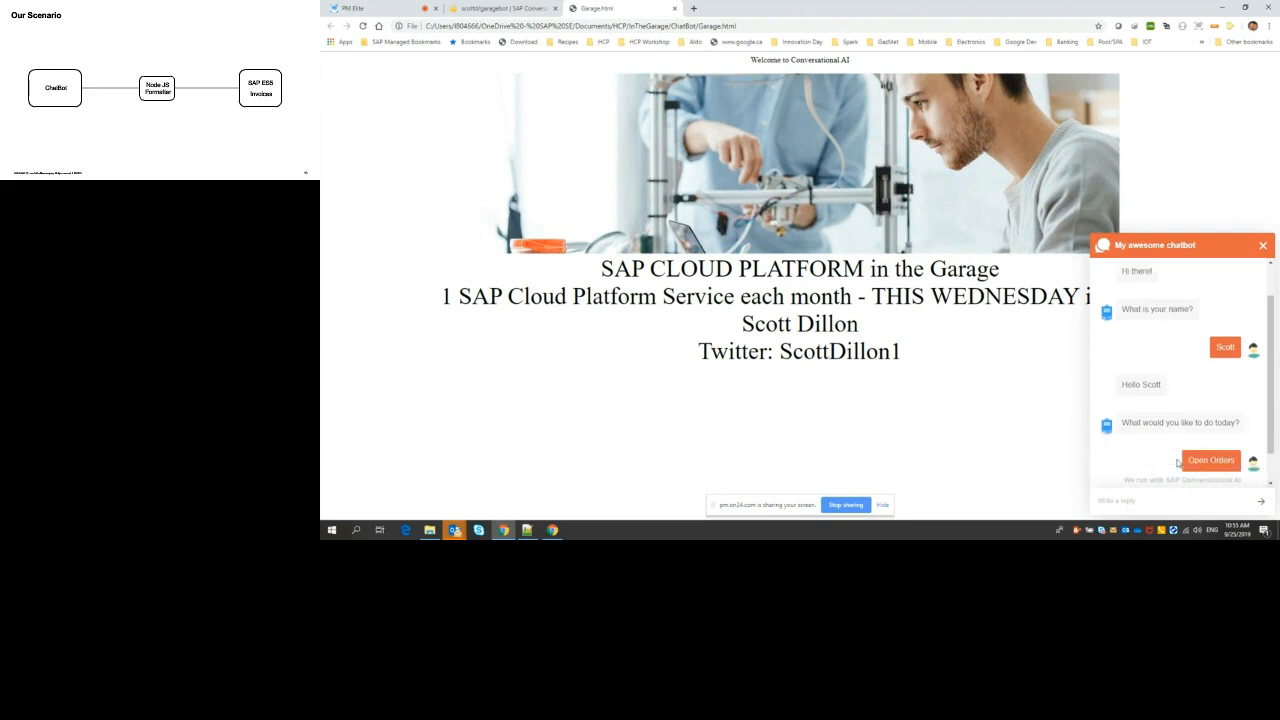